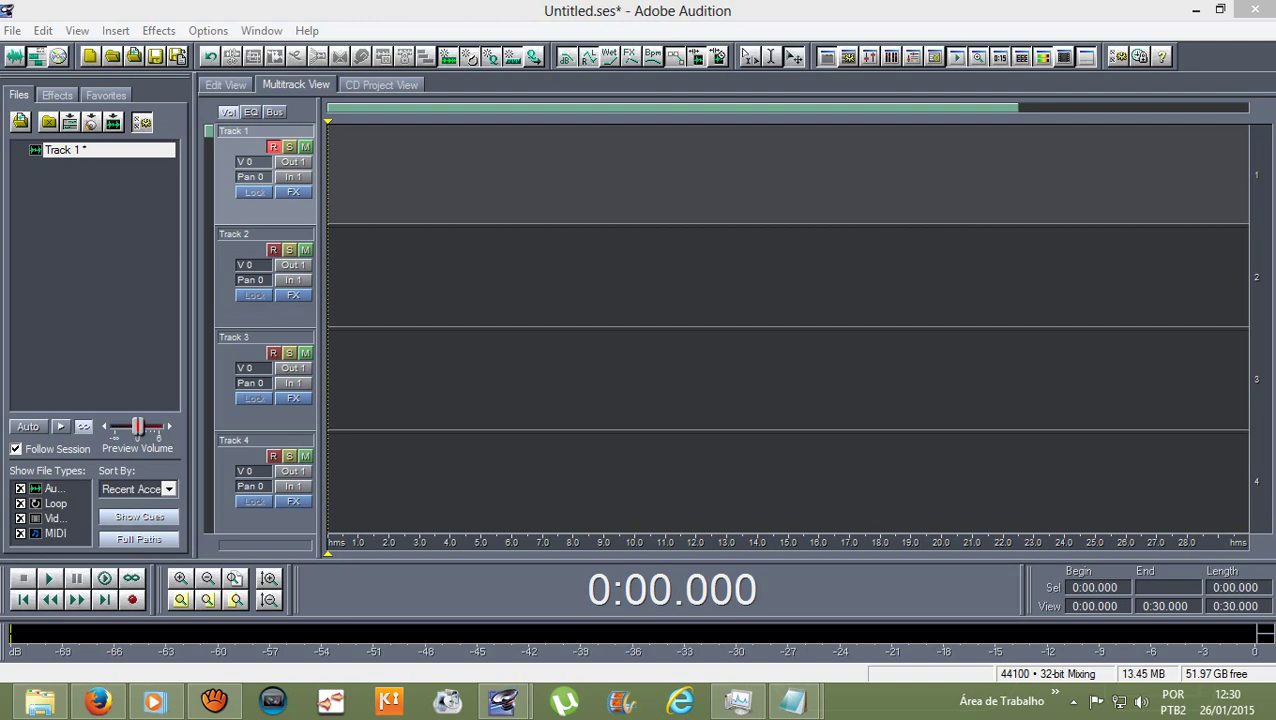
Record a take of about 23 seconds on Track 1 from the session start.
left_click(132, 599)
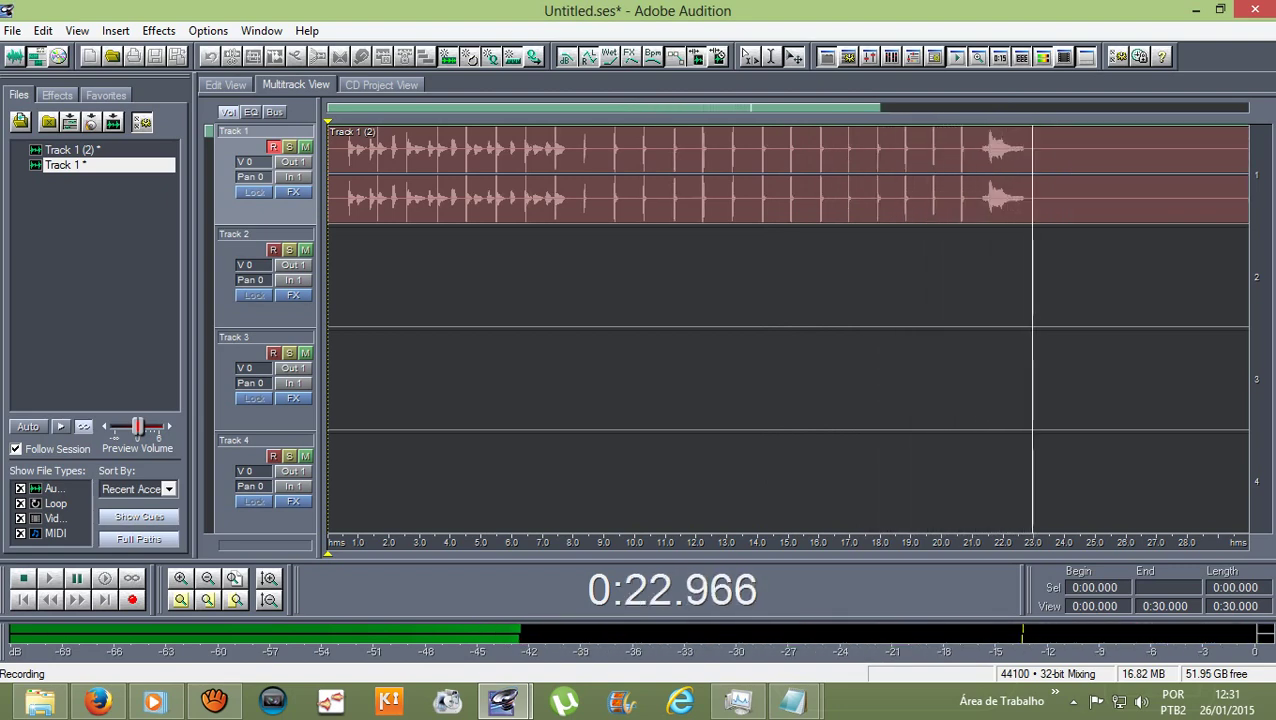
key("space")
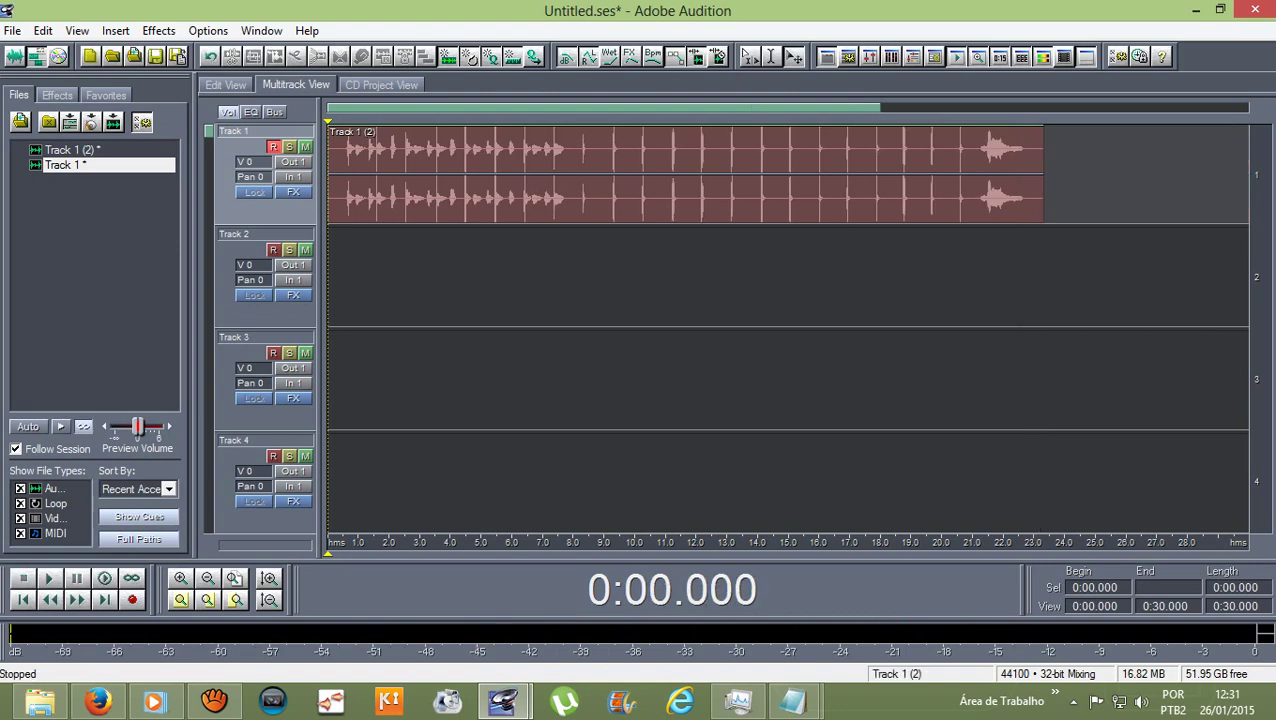
Arm Track 2 instead of Track 1 and record a take of about 23 seconds from the session start.
left_click(273, 250)
left_click(273, 147)
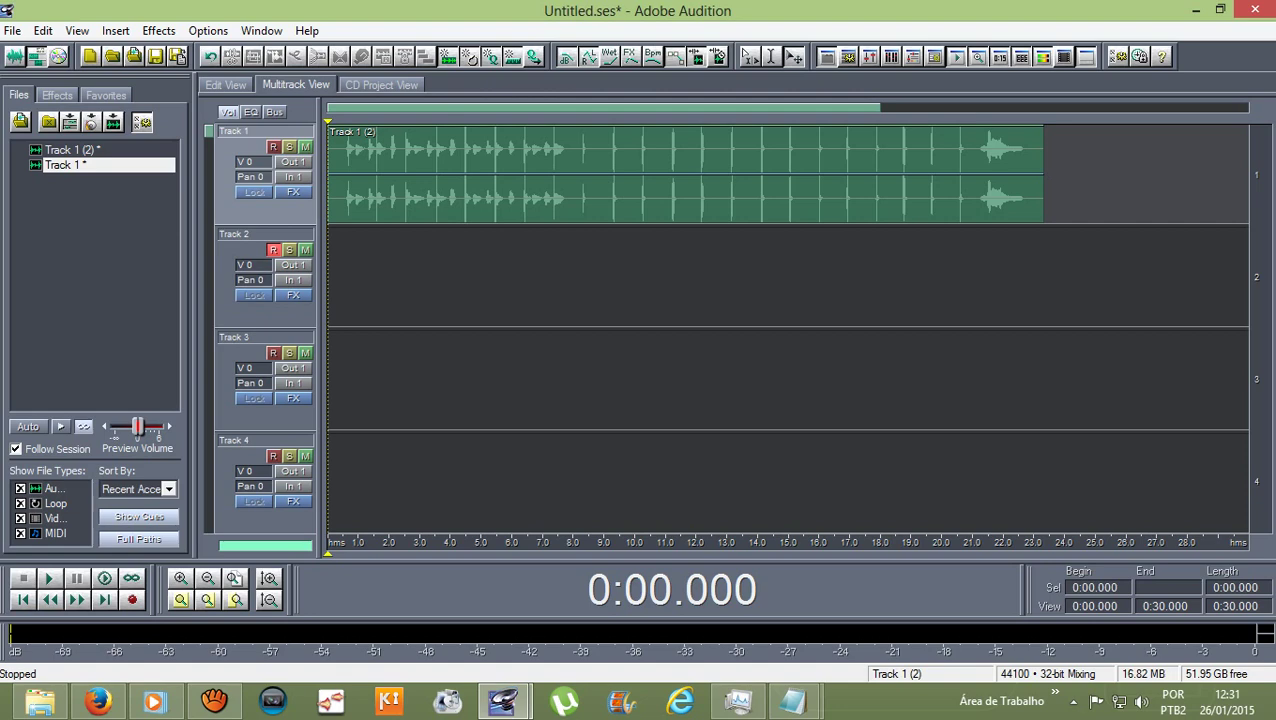
key("ctrl+space")
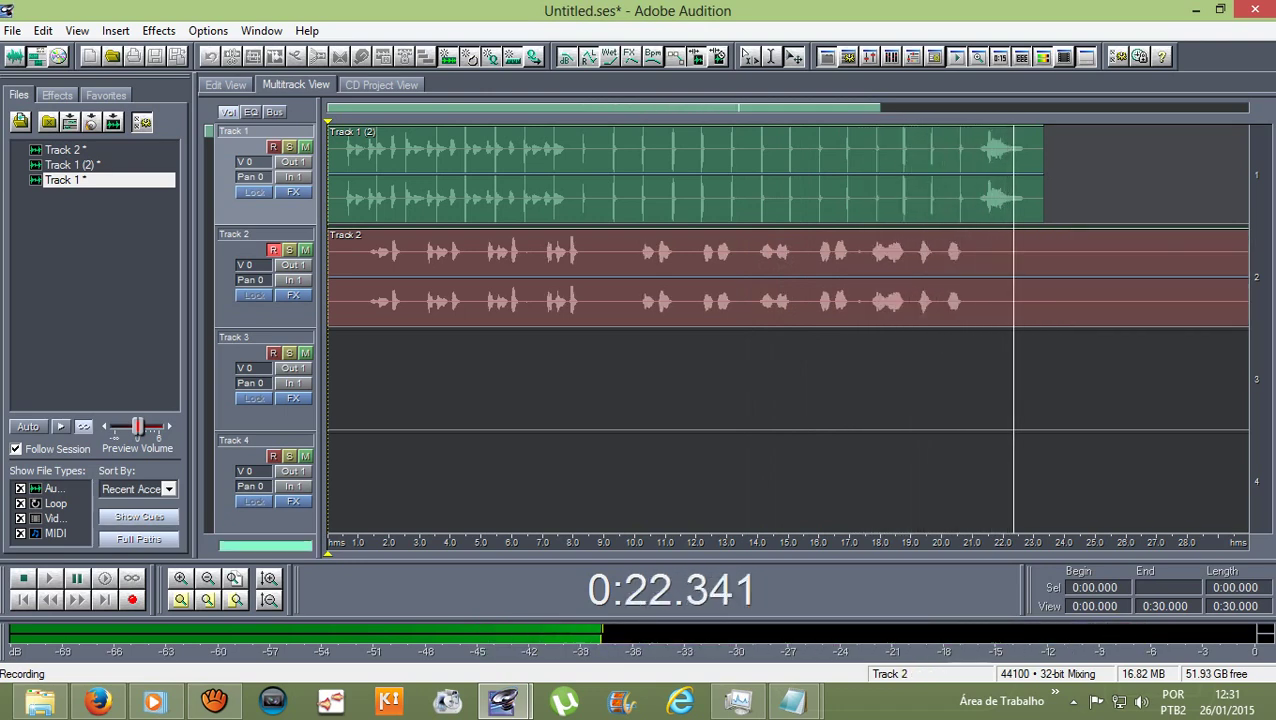
key("space")
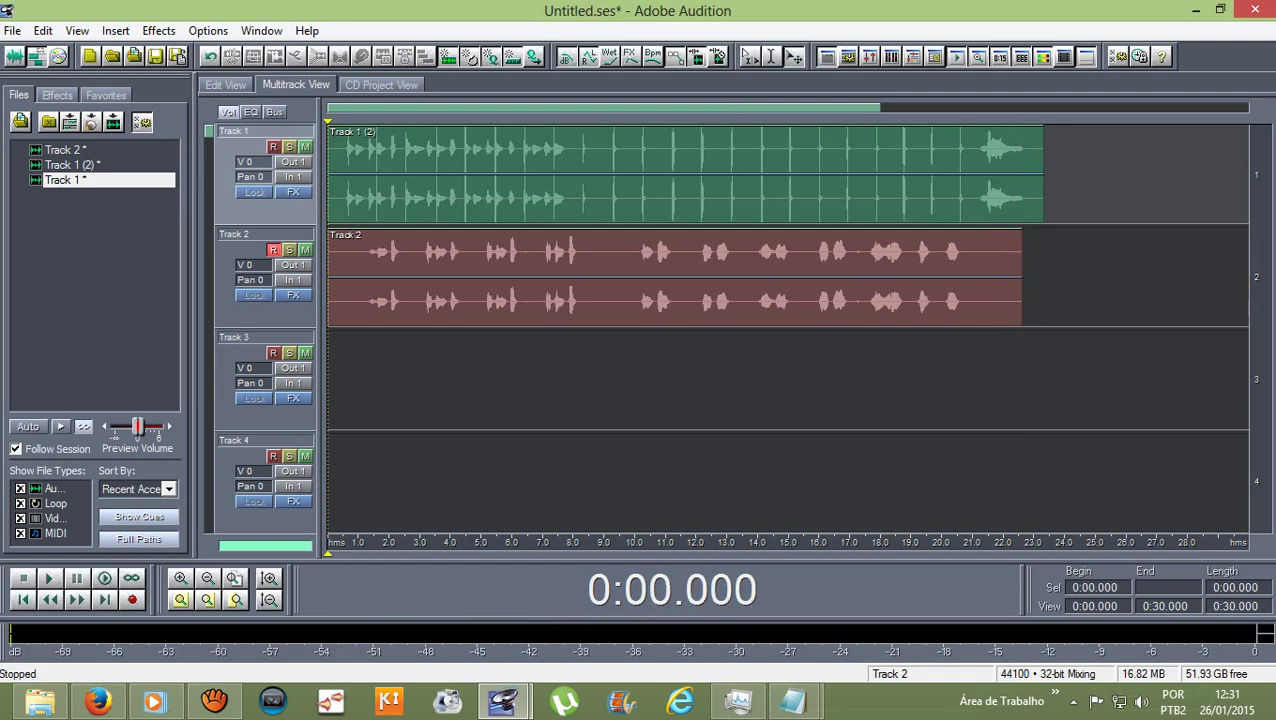
Arm Track 3, disarm and mute Track 2, and record a take of about 23 seconds on Track 3.
left_click(273, 353)
left_click(273, 250)
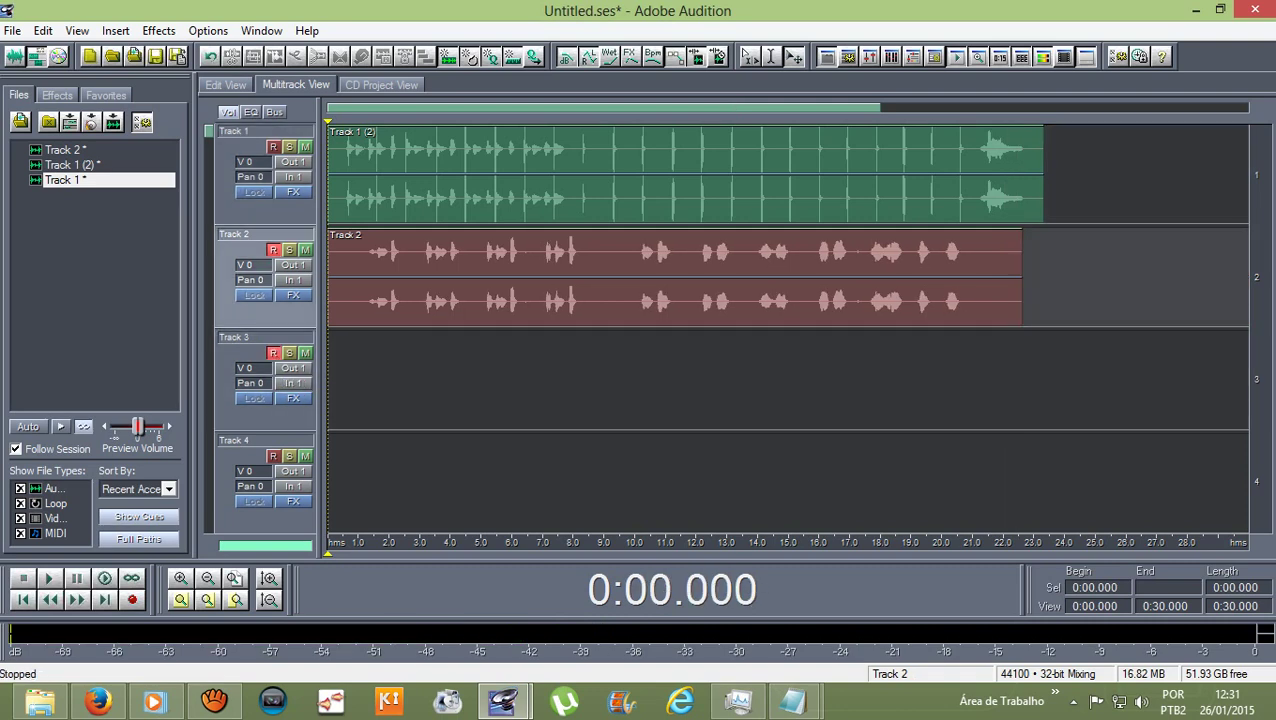
left_click(305, 249)
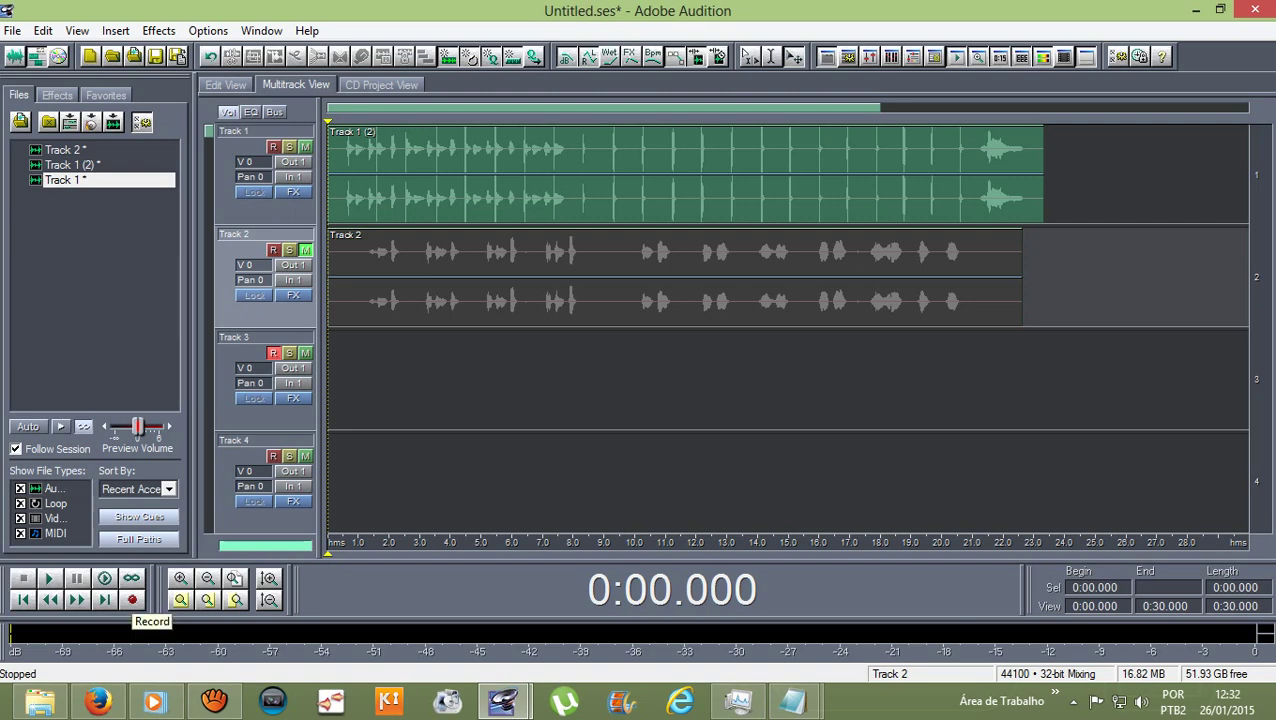
left_click(132, 599)
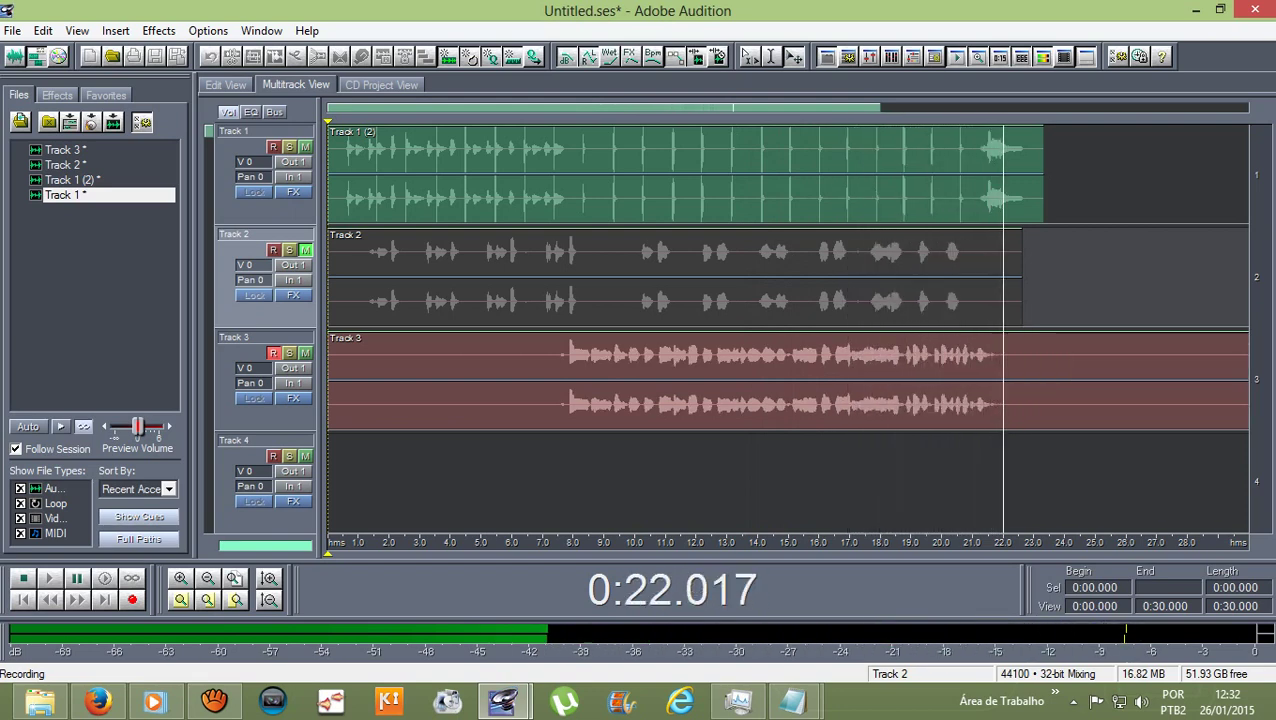
key("space")
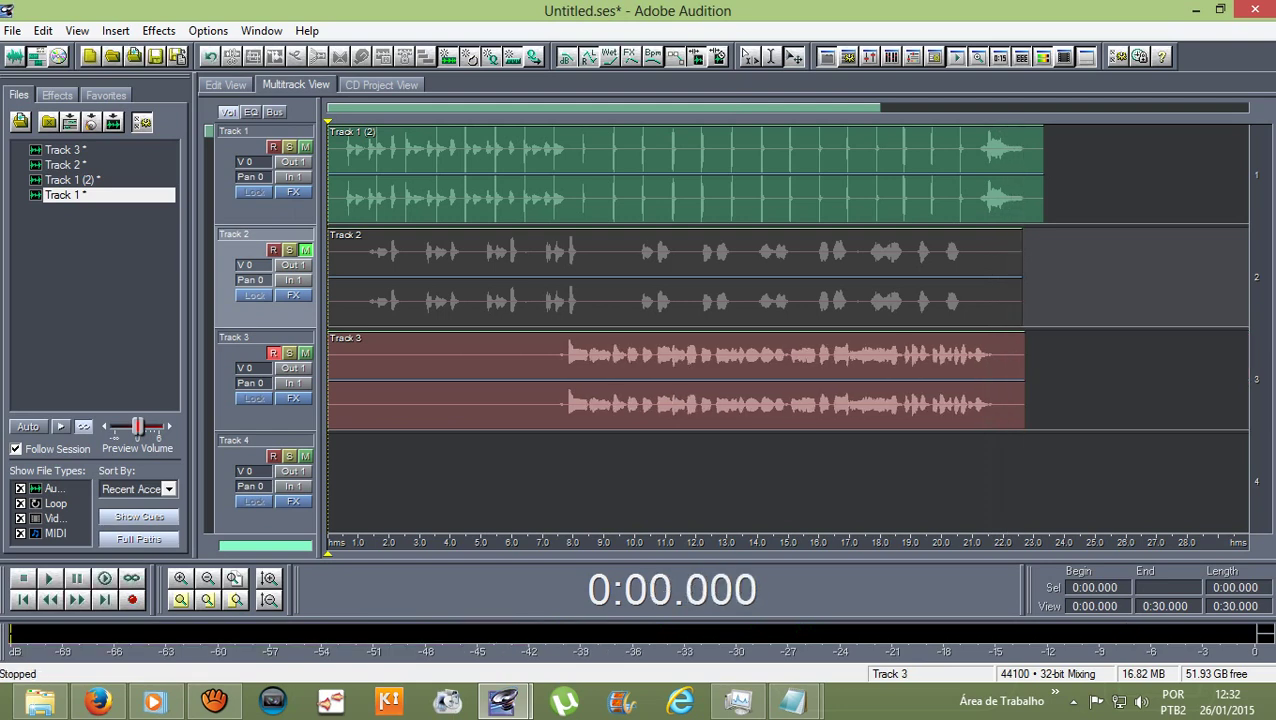
Mute and disarm Track 3, arm Track 4, and record a take of about 23 seconds on it.
left_click(305, 353)
left_click(273, 353)
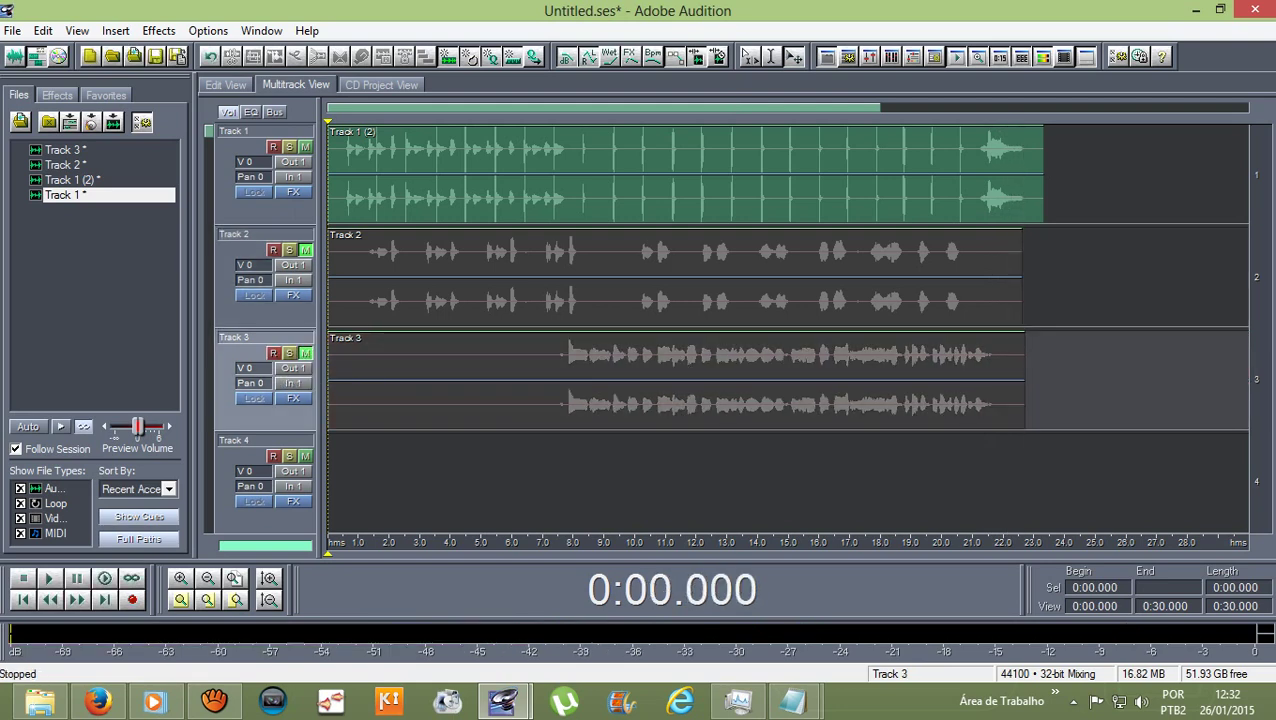
left_click(132, 599)
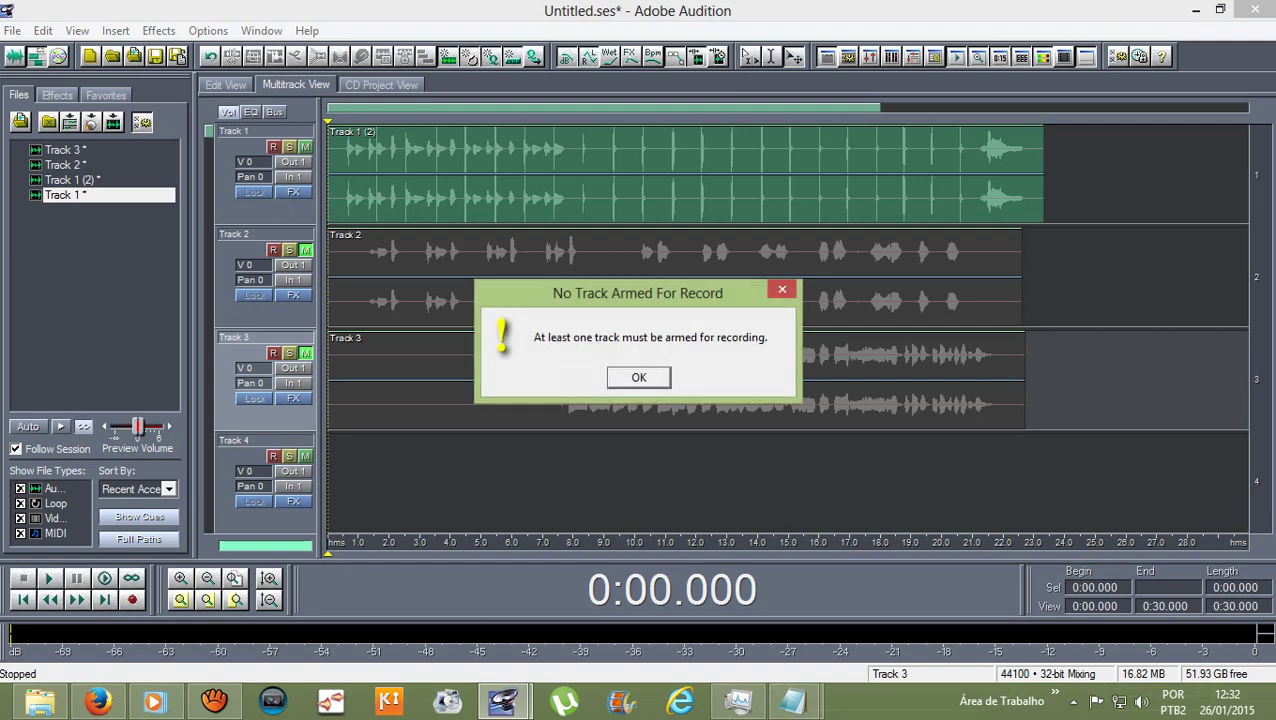
key("space")
key("space")
left_click(273, 456)
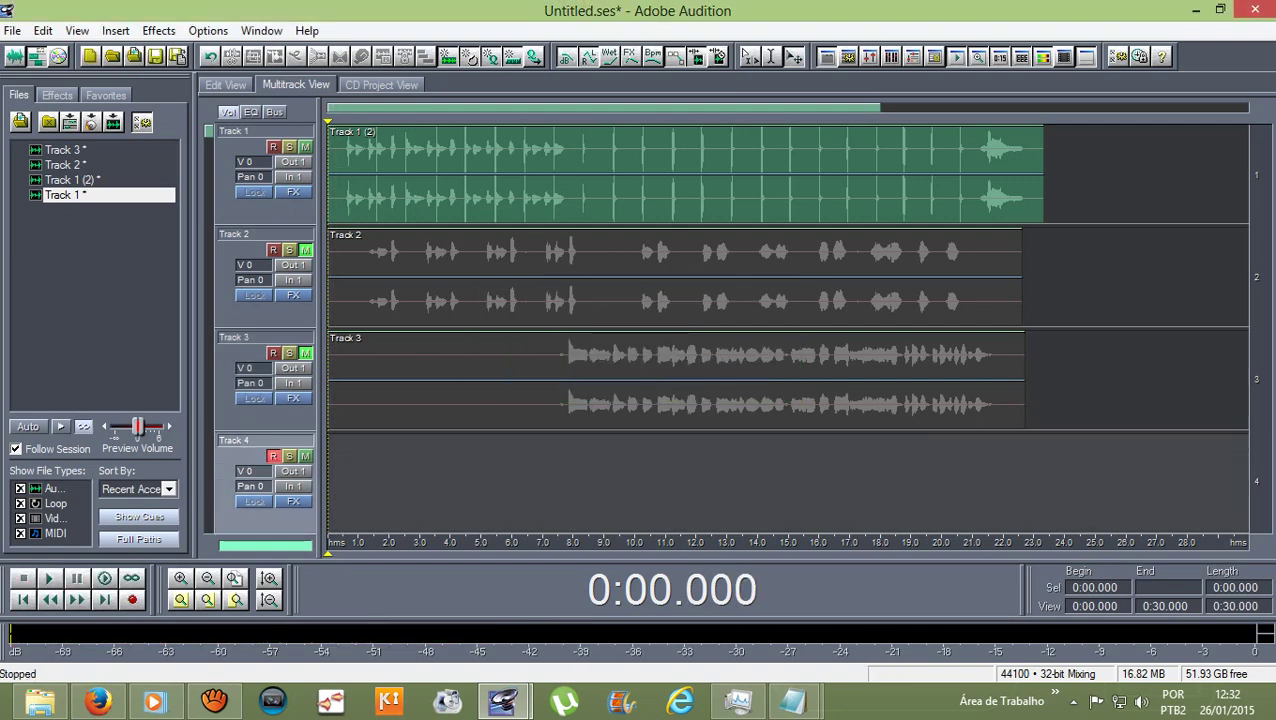
left_click(132, 599)
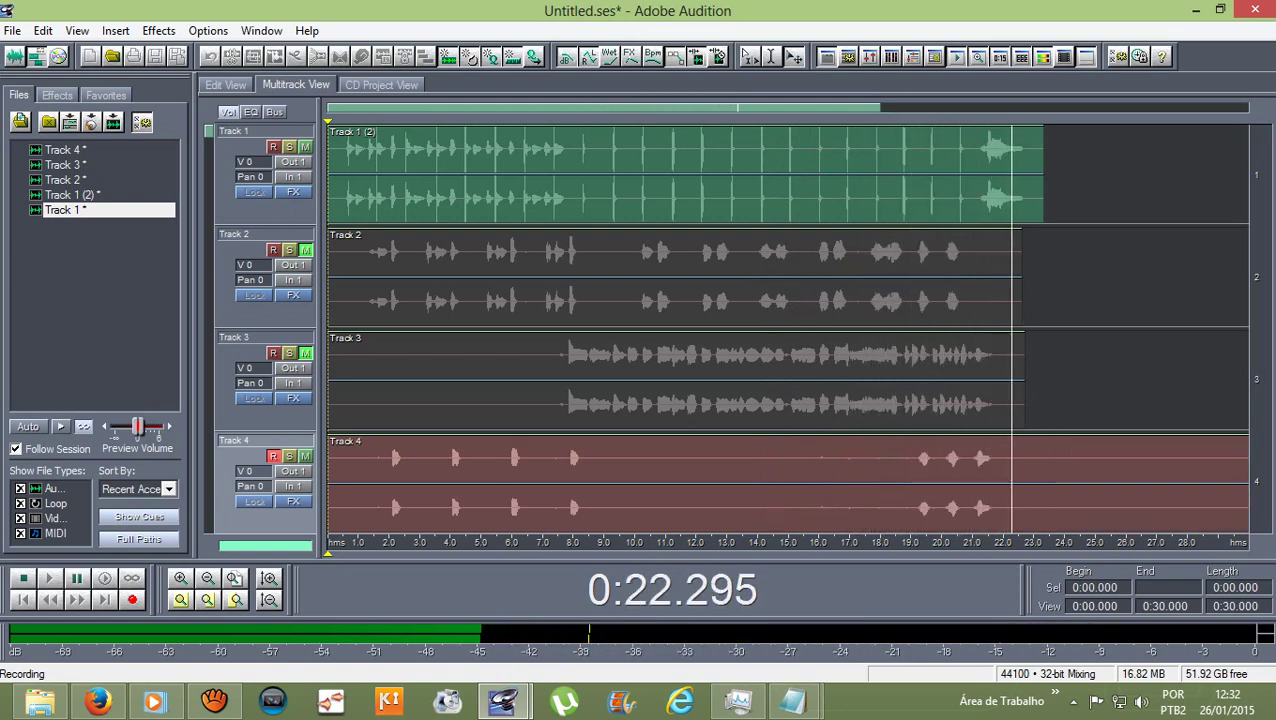
key("space")
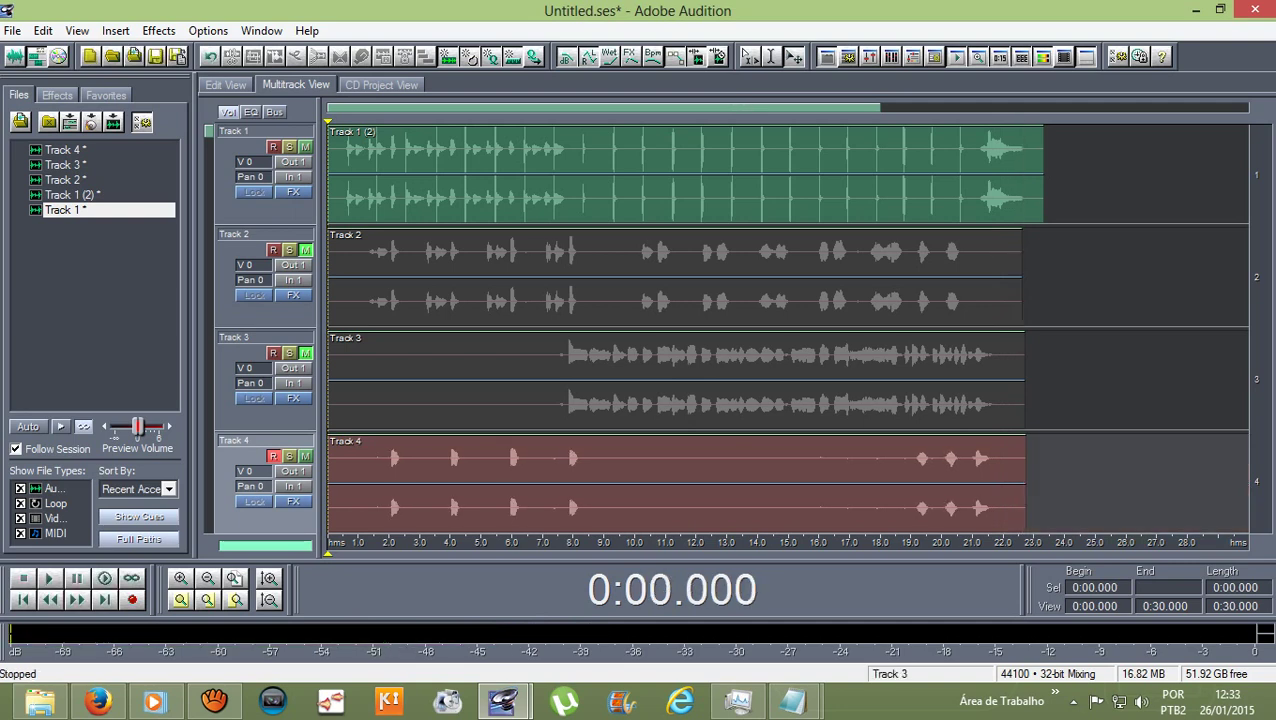
Unmute Track 3 and Track 2.
left_click(305, 353)
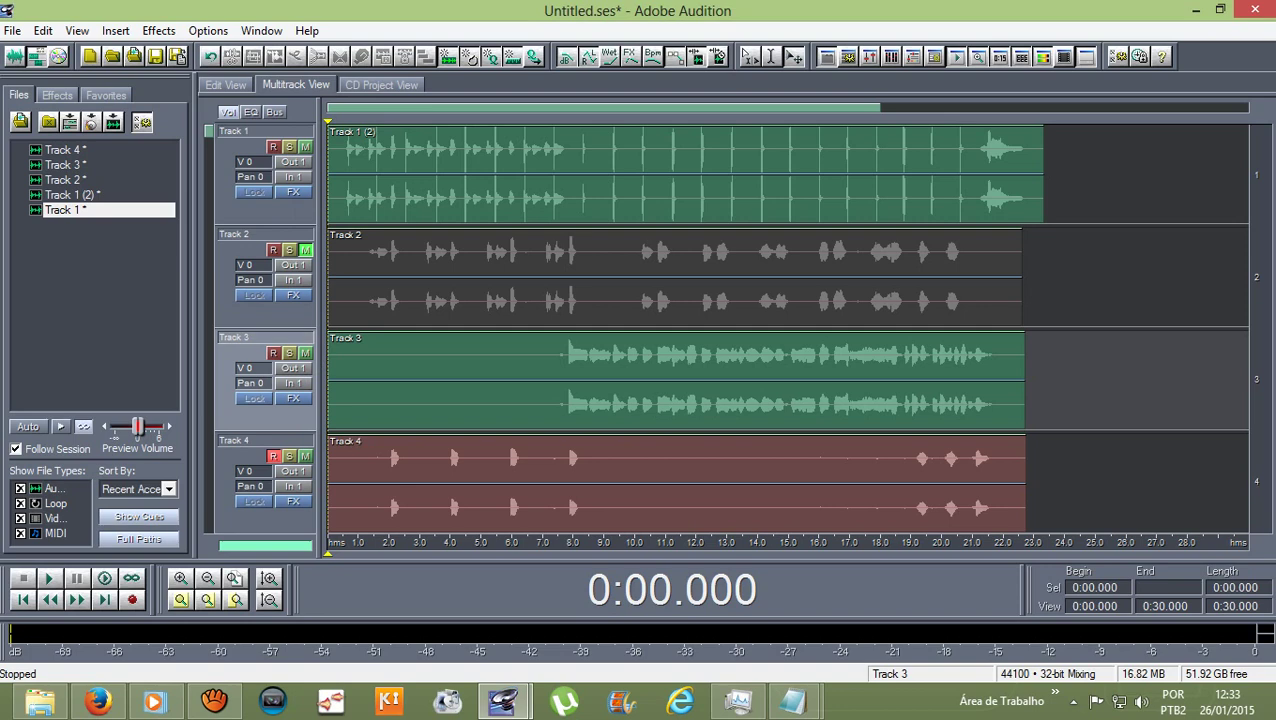
left_click(305, 250)
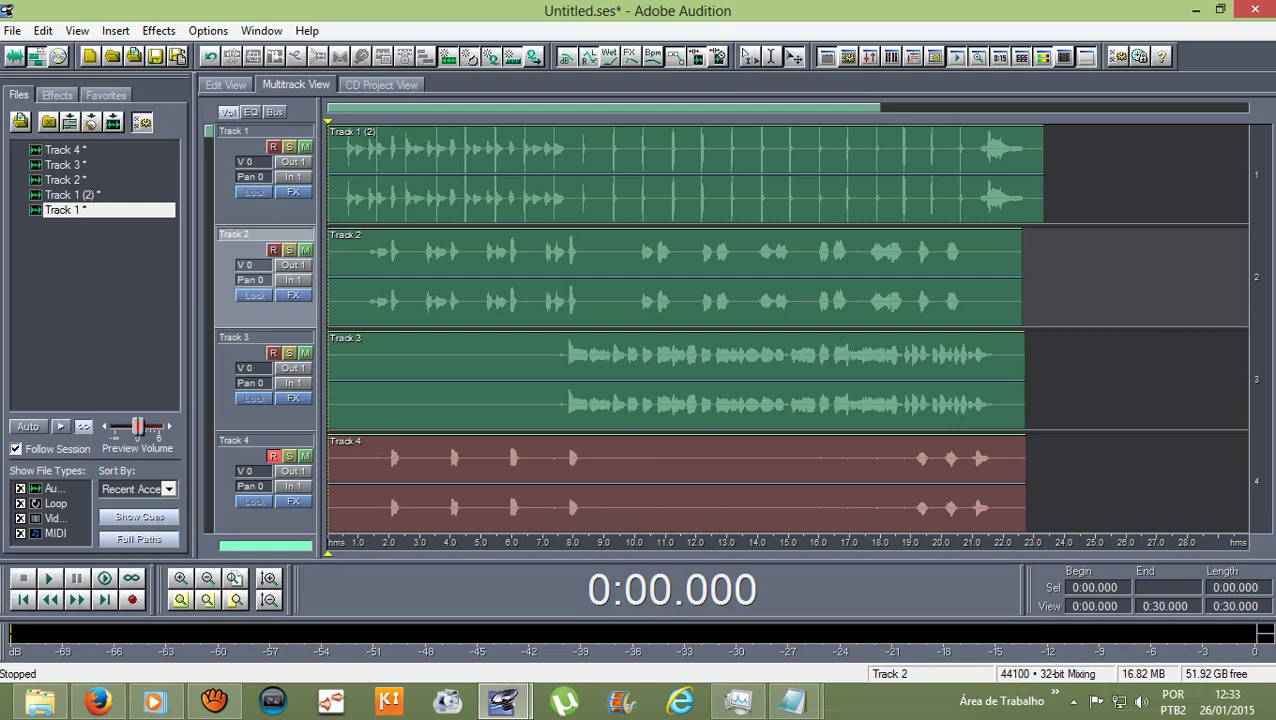
Look through the session's tracks down to the last one and return to the first four.
scroll(304, 236, "down", 4)
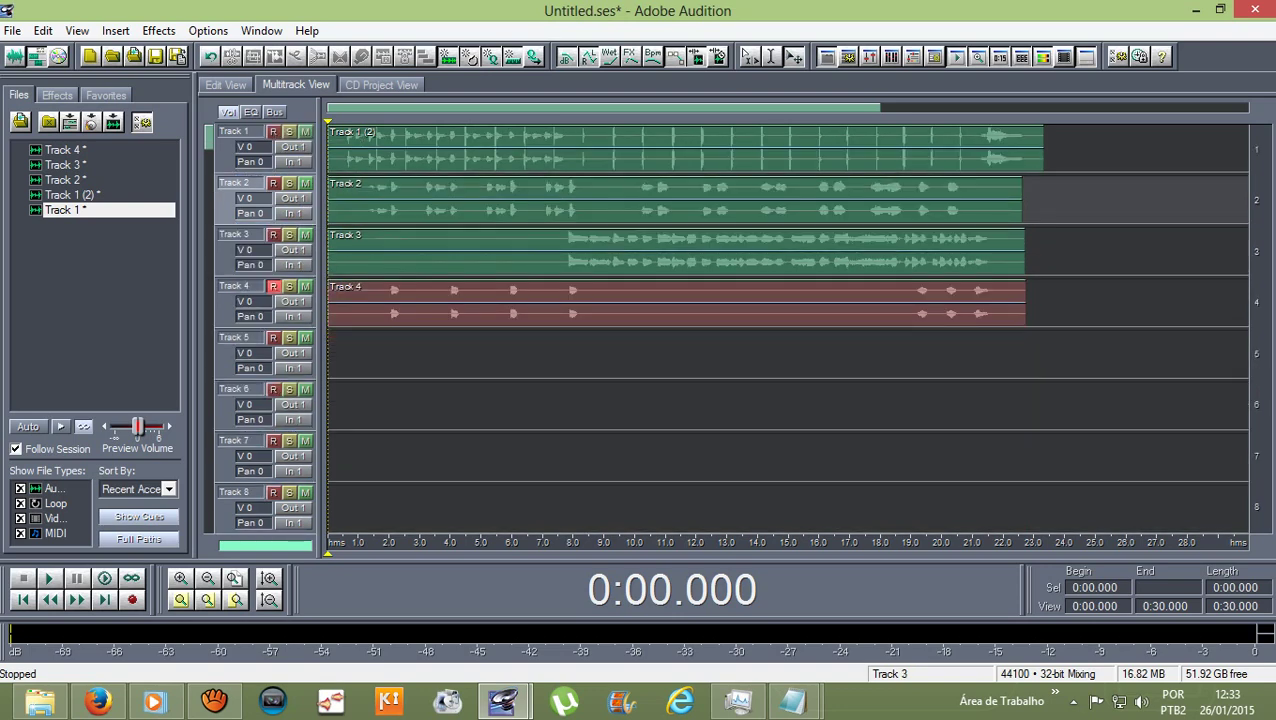
scroll(785, 330, "down", 6)
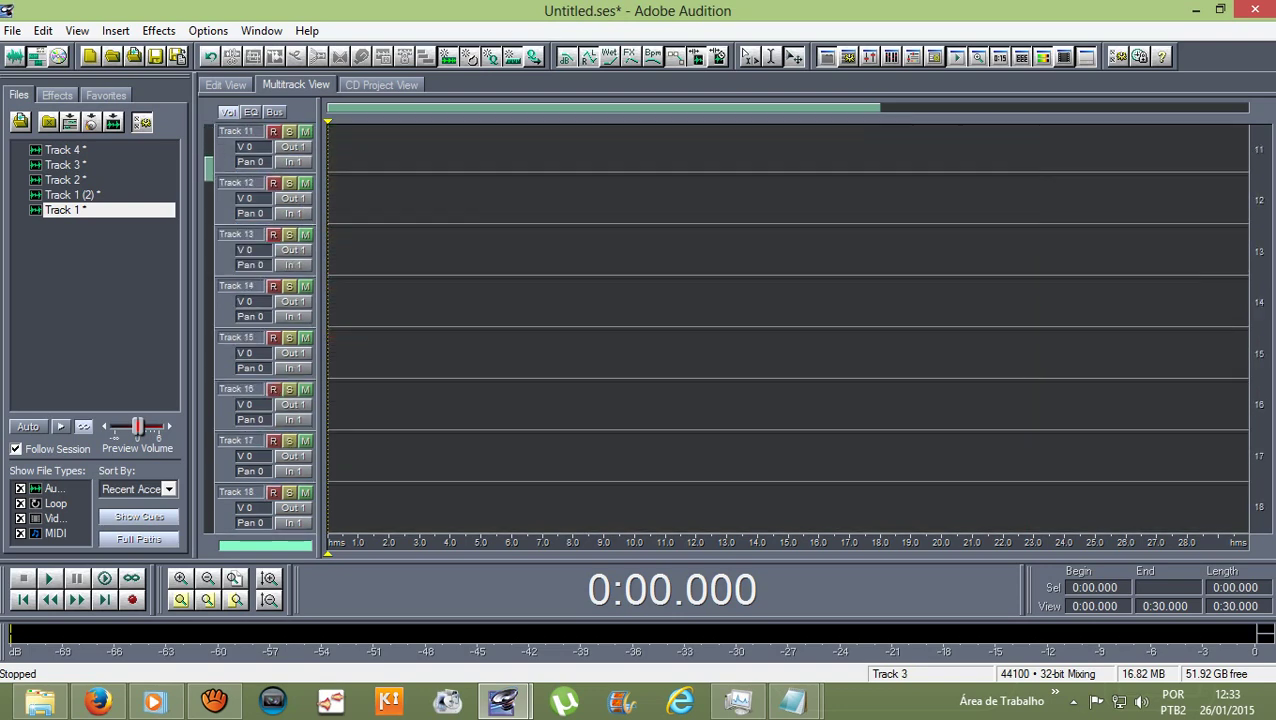
scroll(785, 330, "down", 5)
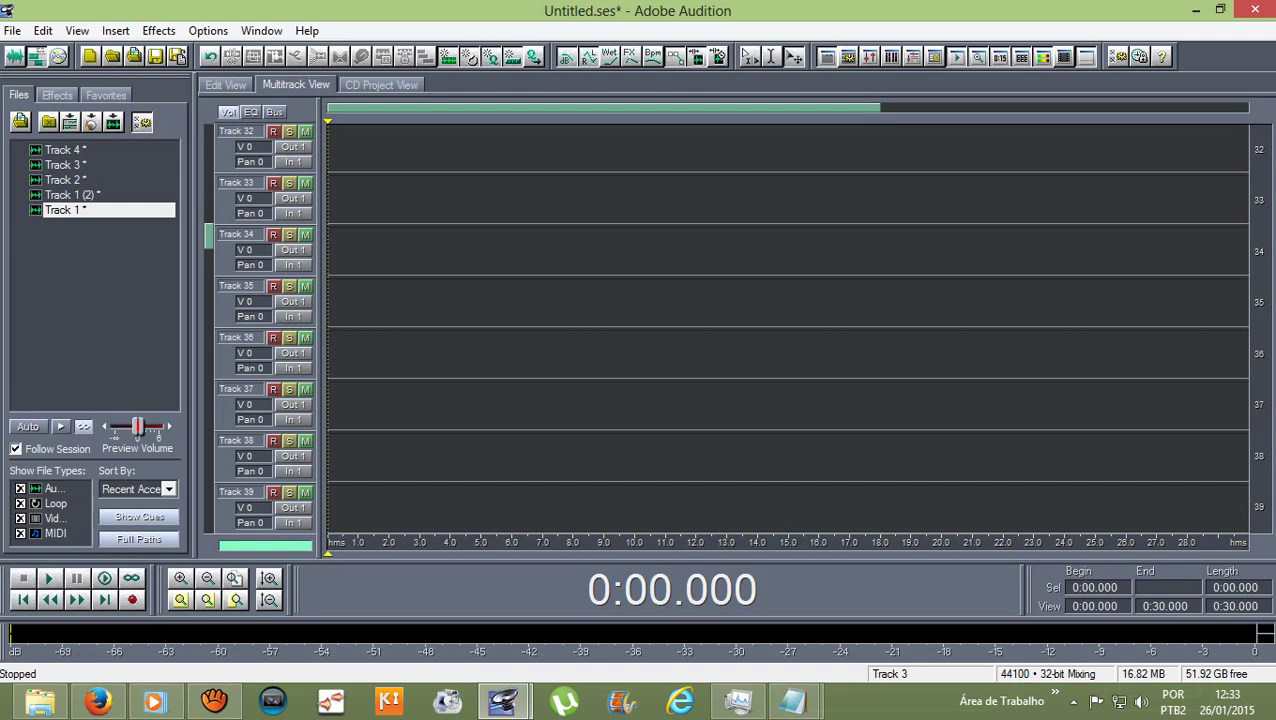
scroll(785, 330, "down", 8)
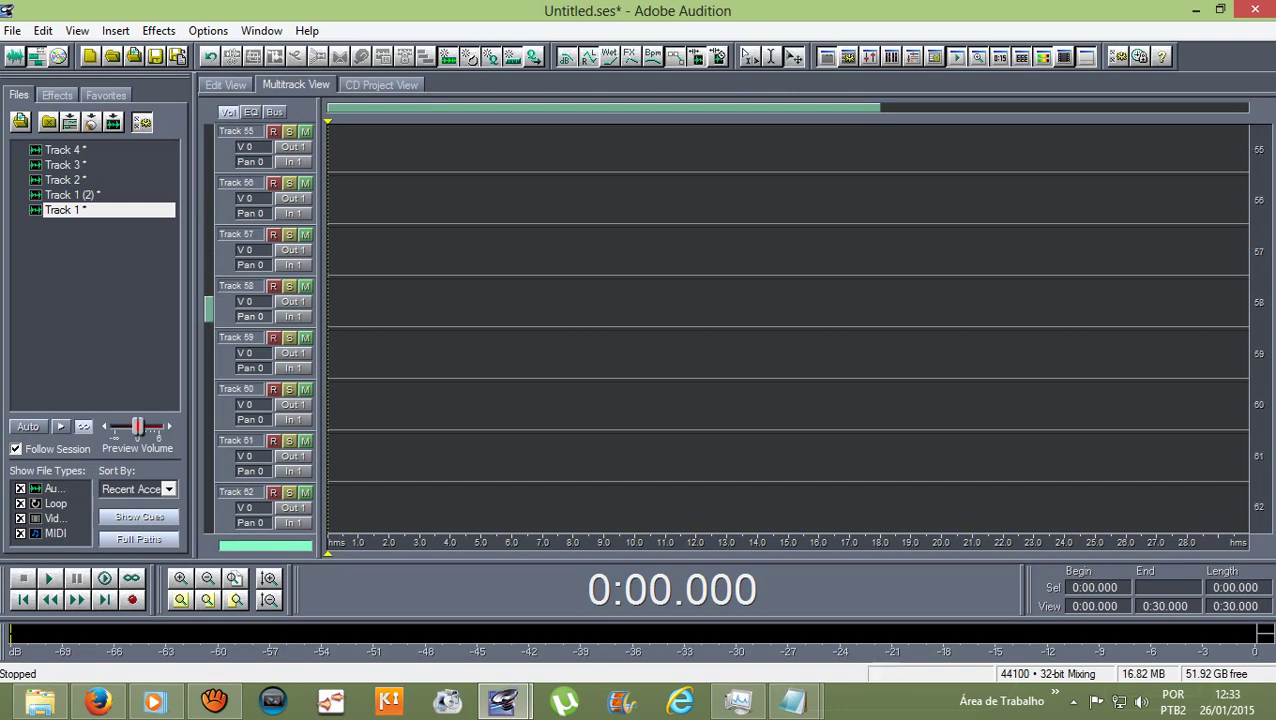
scroll(785, 330, "down", 20)
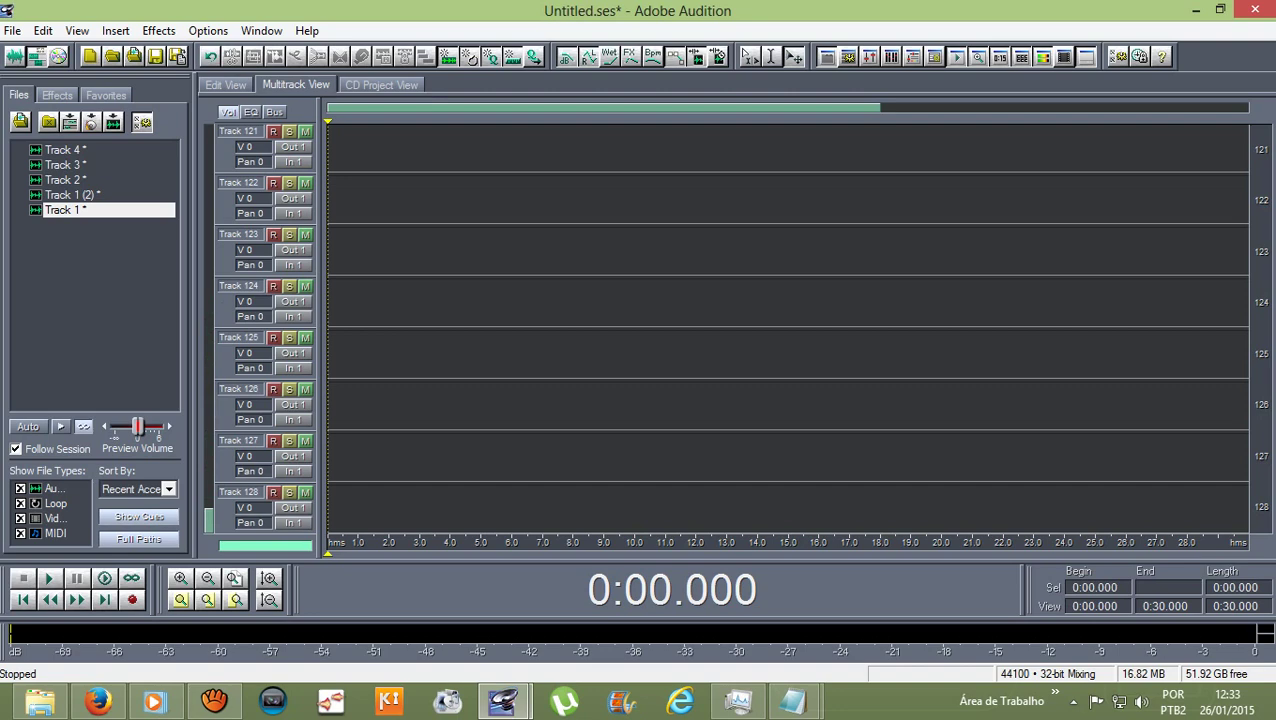
scroll(785, 330, "up", 20)
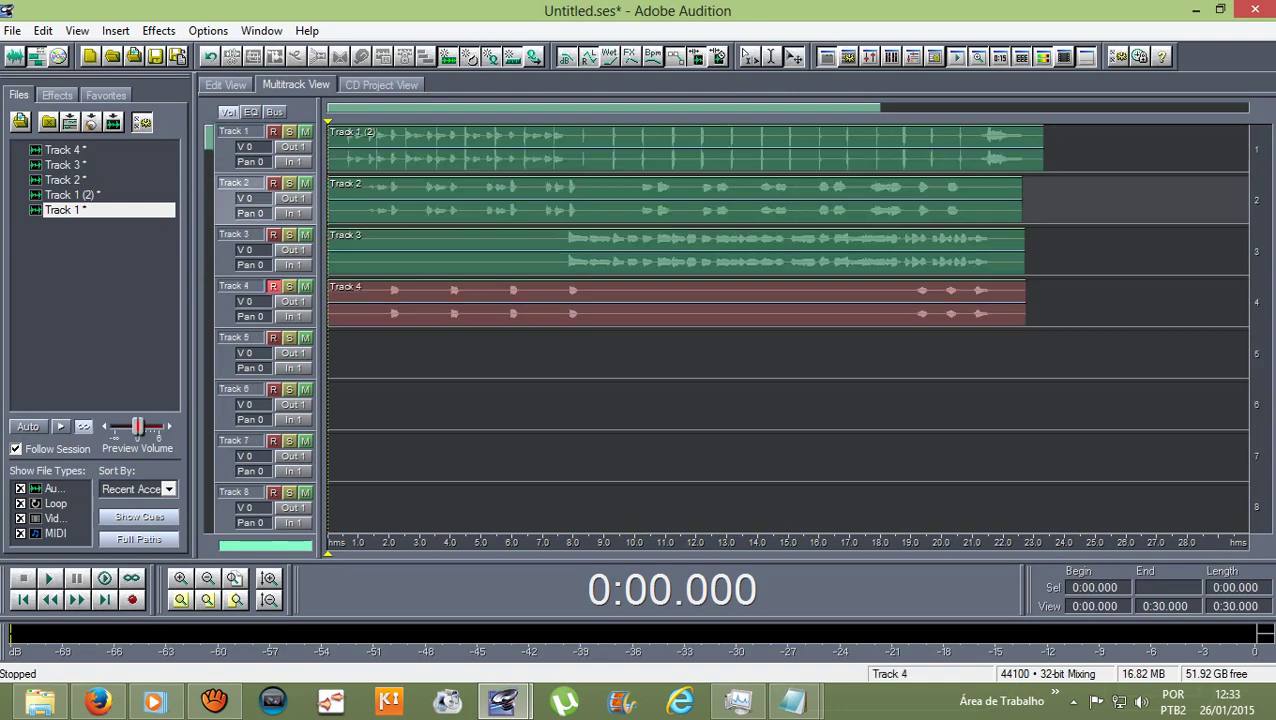
scroll(262, 265, "up", 1)
scroll(785, 330, "up", 1)
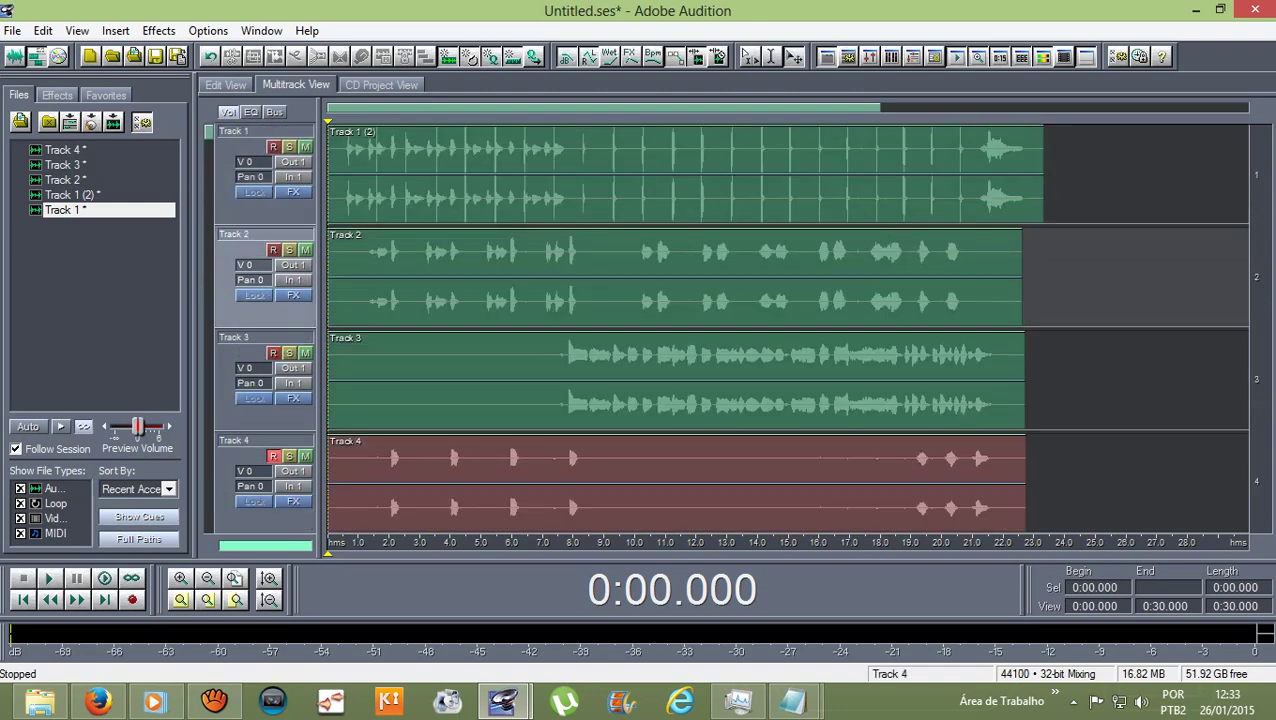
scroll(785, 330, "down", 1)
scroll(785, 330, "up", 1)
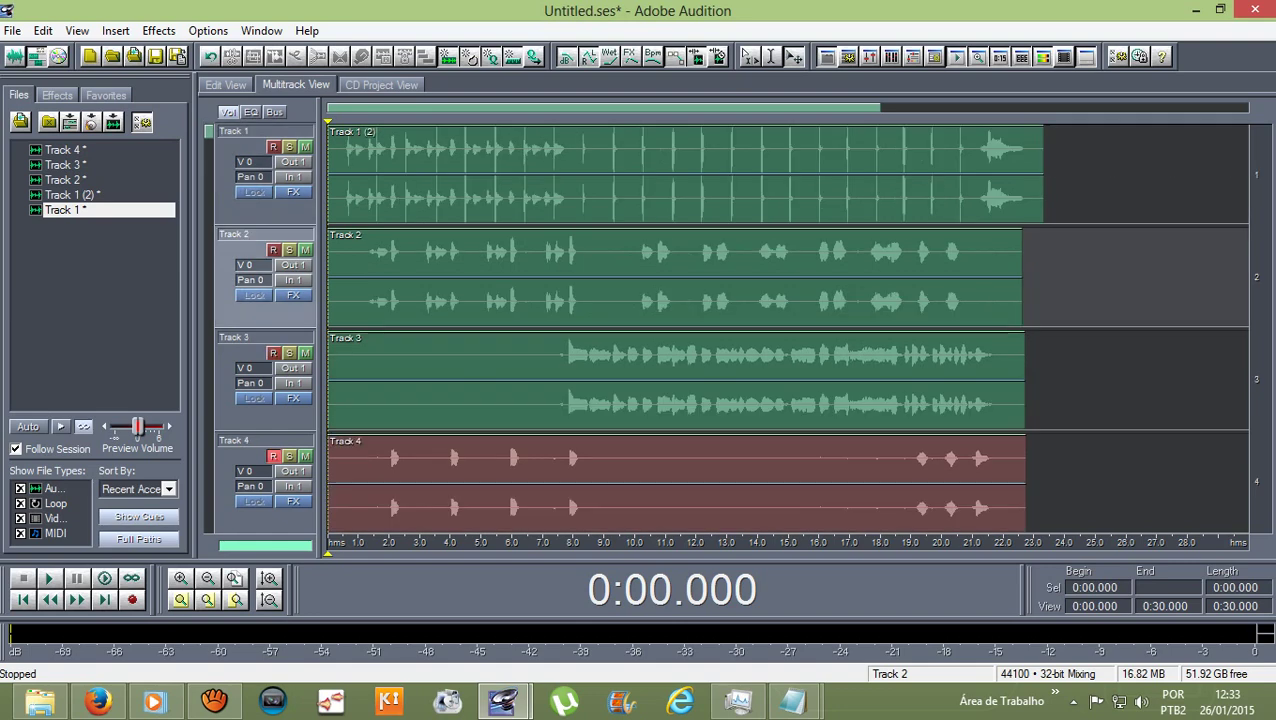
Play back the four recorded tracks together and place the start cursor at about 9.2 seconds.
scroll(785, 330, "down", 2)
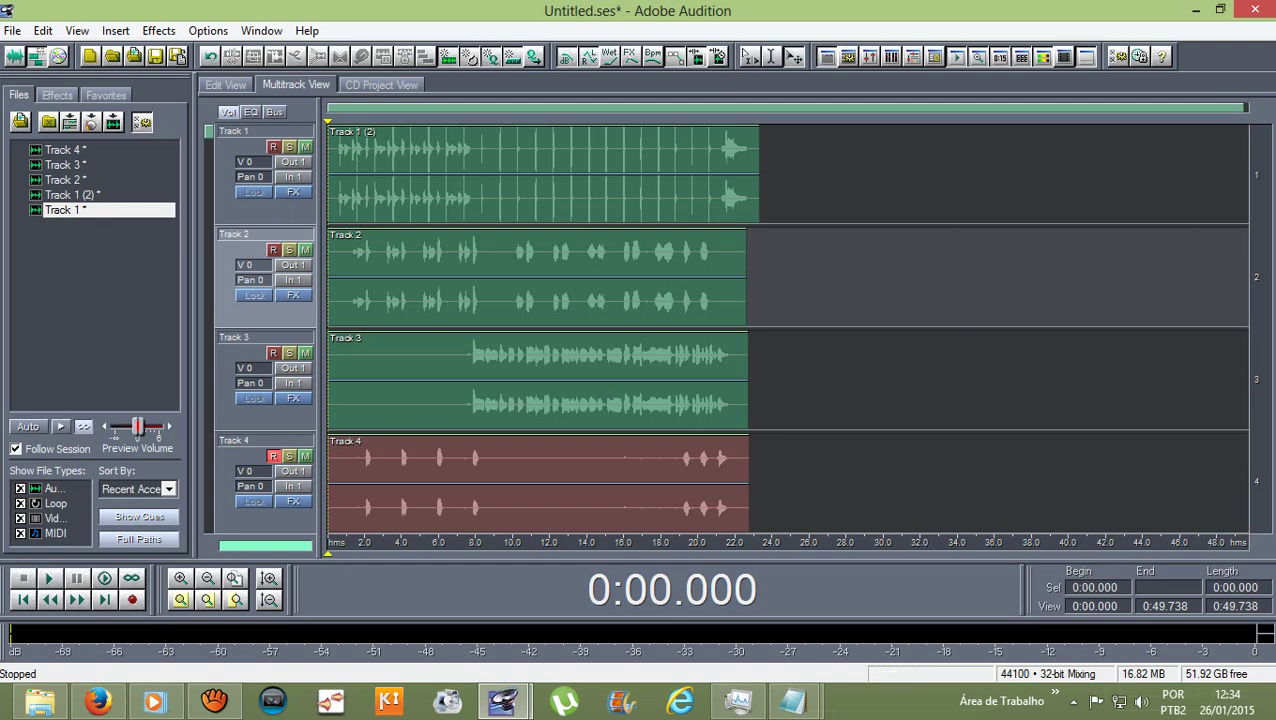
key("space")
mouse_move(328, 121)
left_mouse_down()
mouse_move(509, 120)
mouse_move(498, 120)
left_mouse_up()
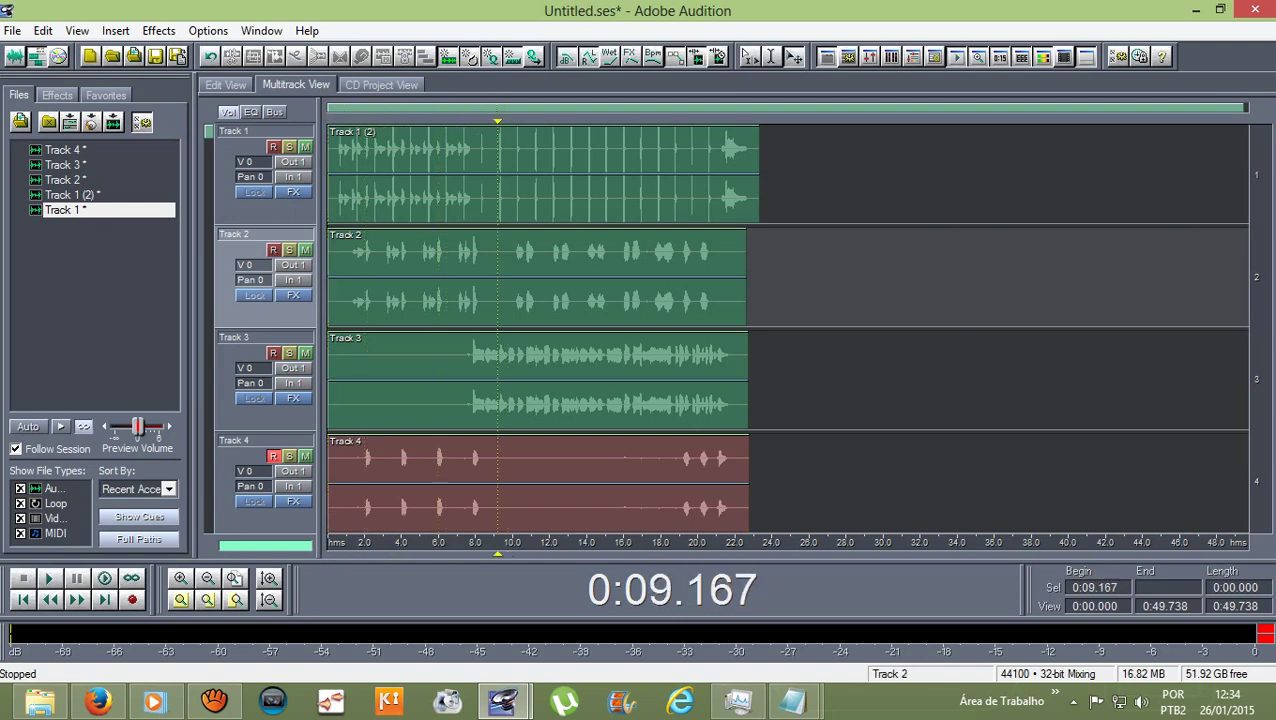
Open the Track 2 clip for waveform editing and select its audio from about 10.2 to 21 seconds.
double_click(580, 277)
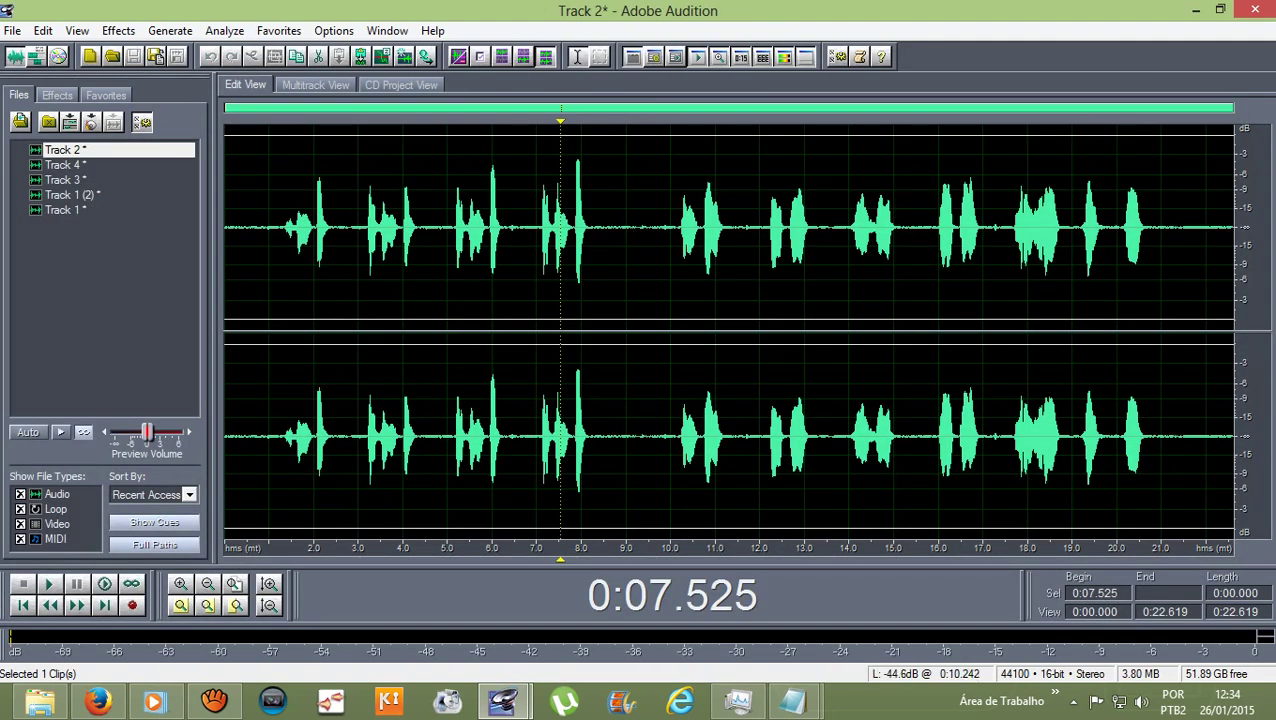
left_click(681, 277)
left_click_drag(679, 230, 1160, 230)
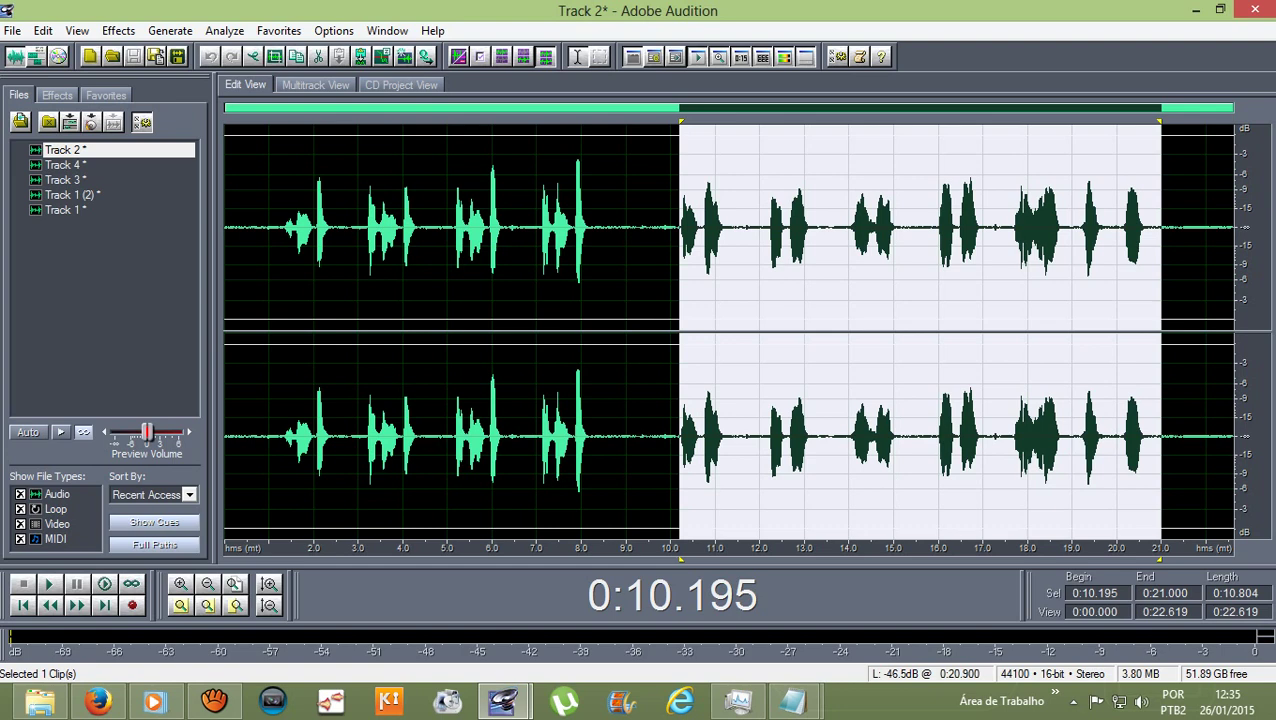
left_click(118, 30)
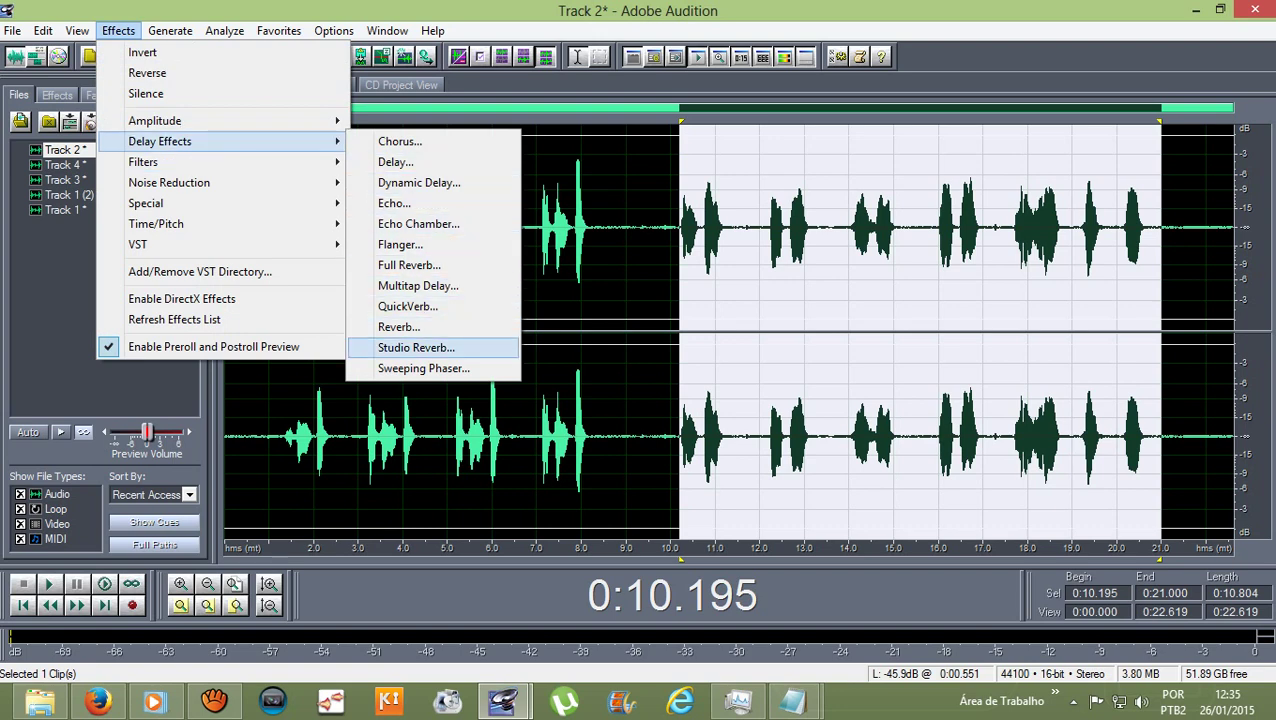
key("Escape")
key("Escape")
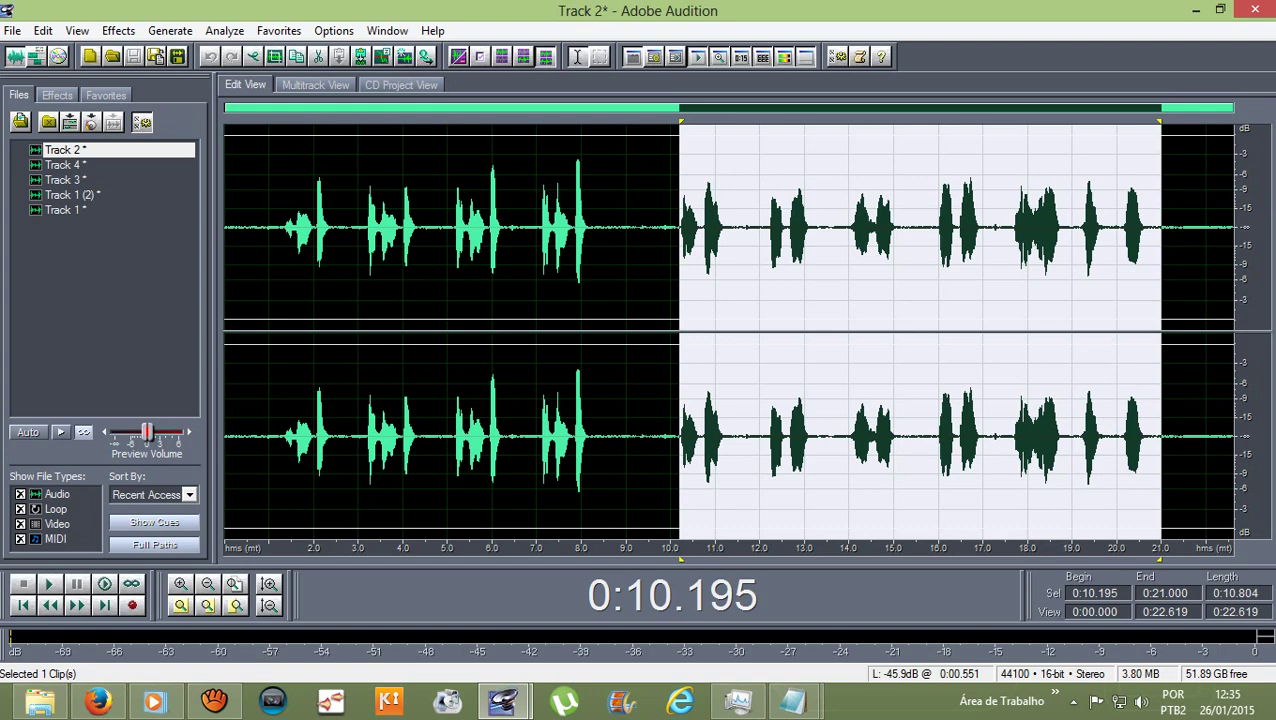
Apply the Delay effect with the Spatial Left 2 preset to the selected section of Track 2.
left_click(118, 30)
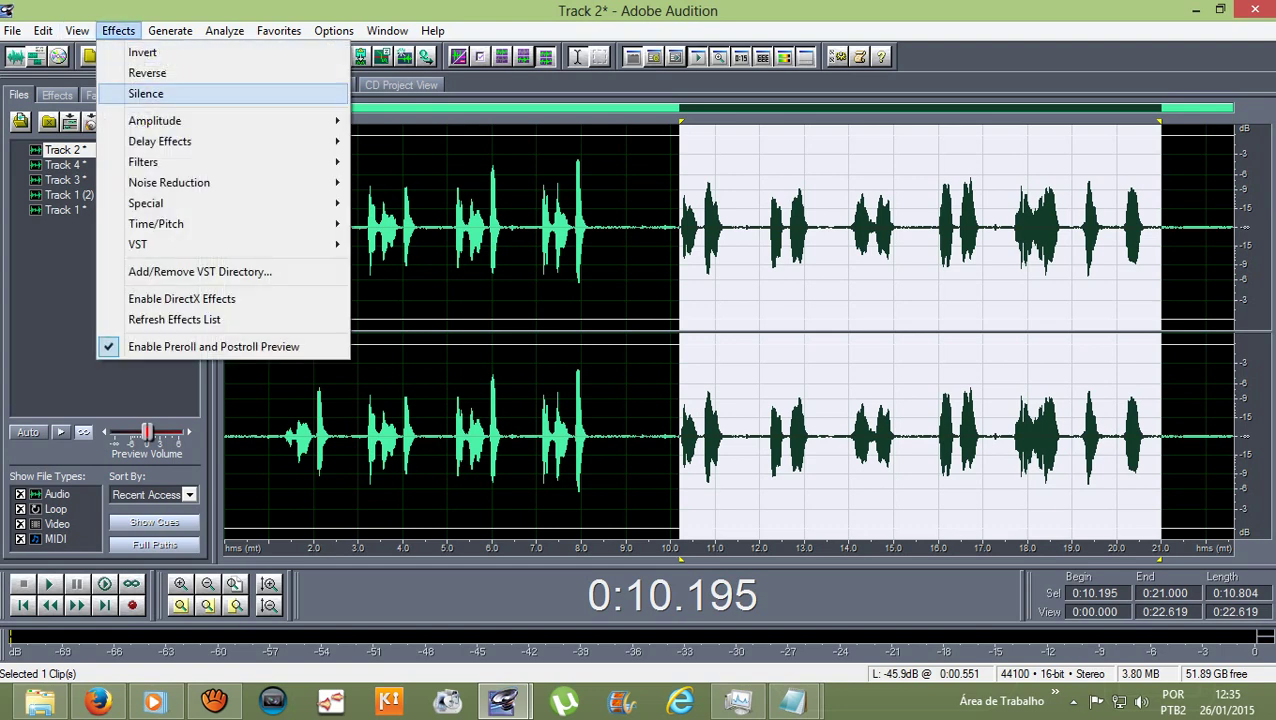
mouse_move(160, 141)
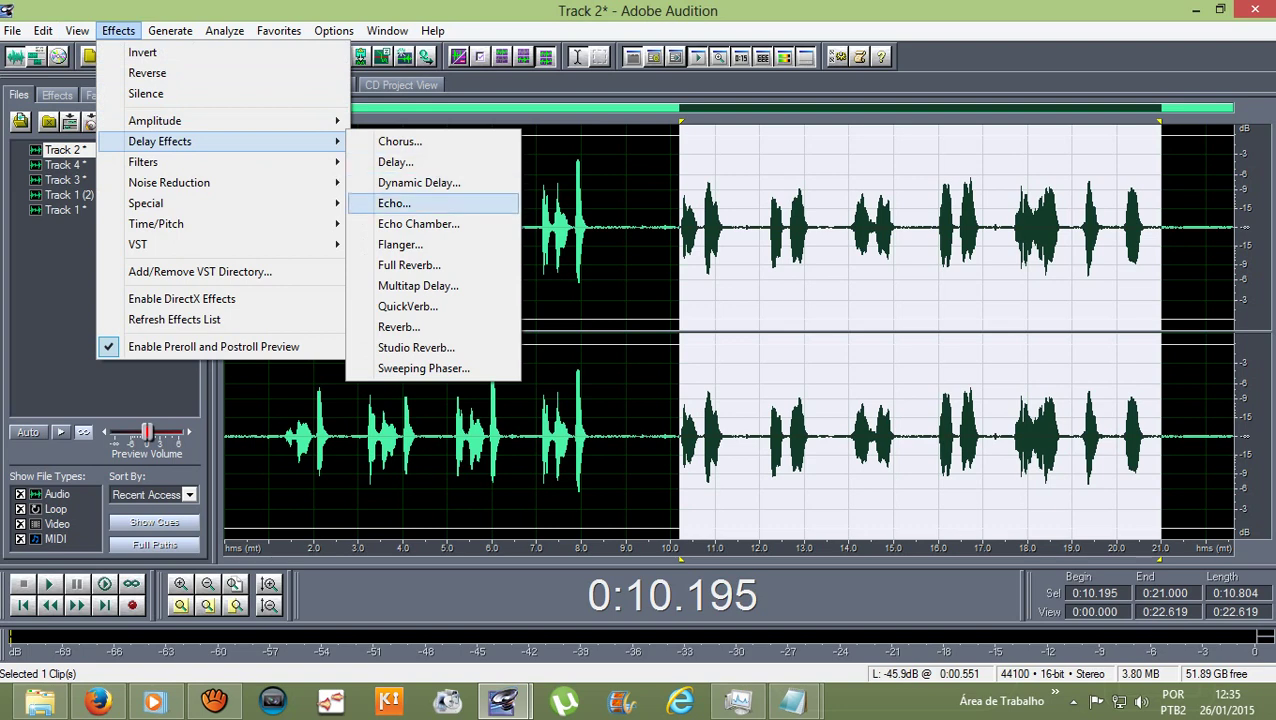
left_click(395, 161)
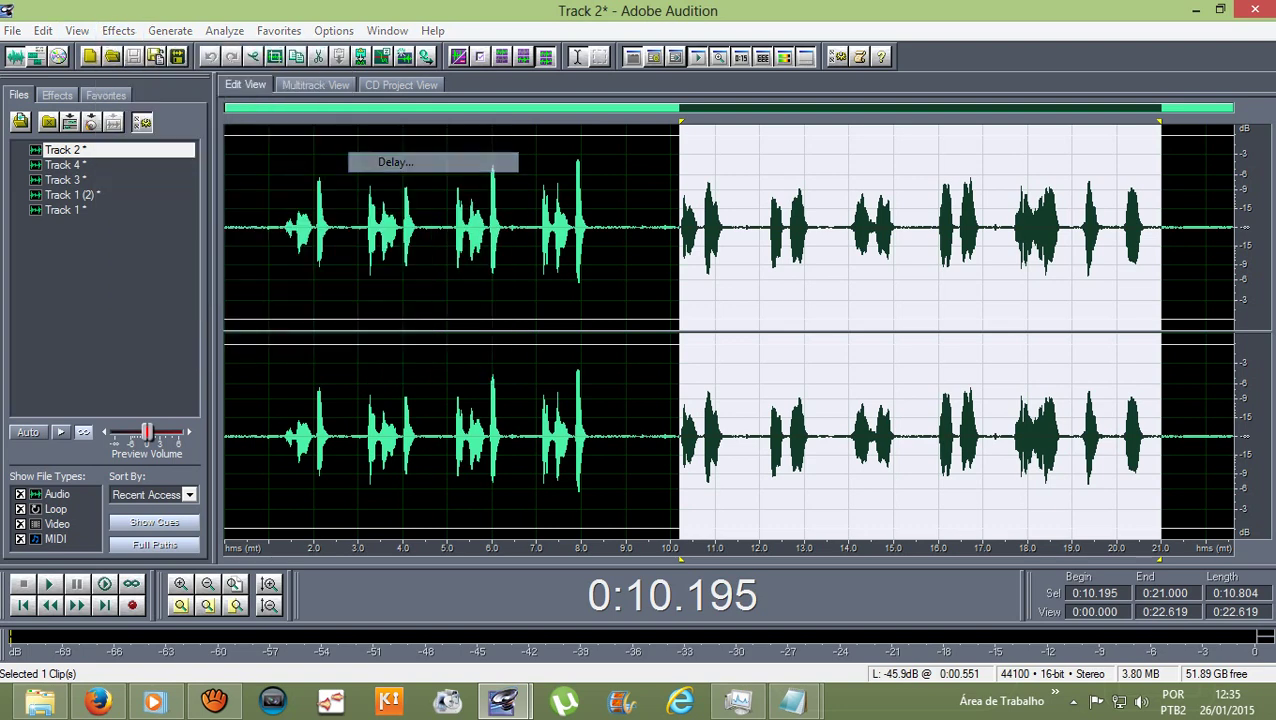
left_click_drag(830, 328, 830, 354)
left_click(768, 368)
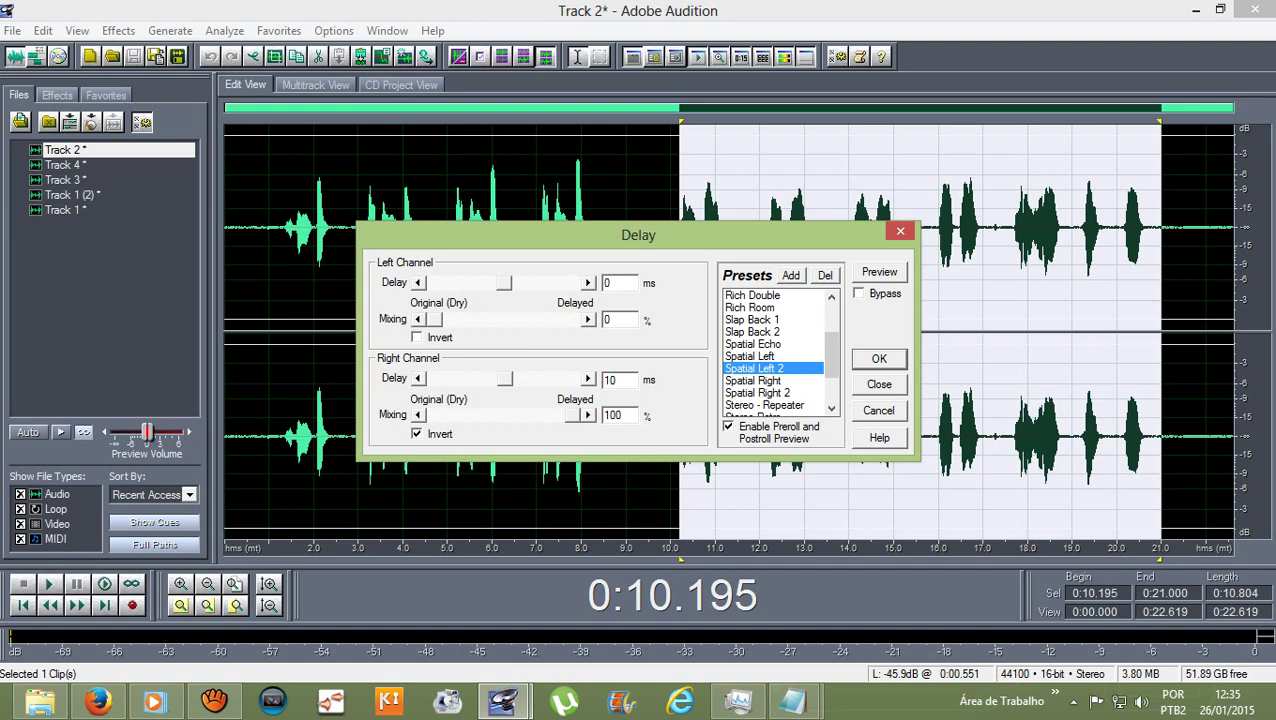
left_click(753, 380)
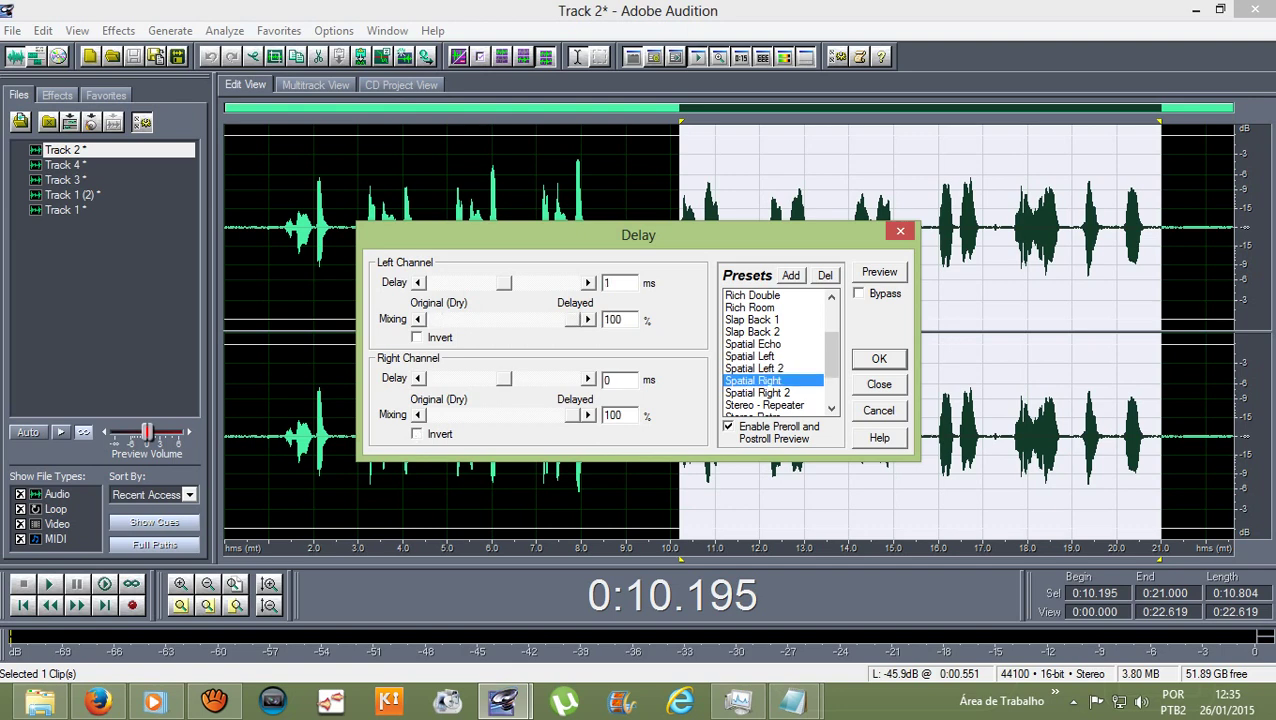
left_click(758, 392)
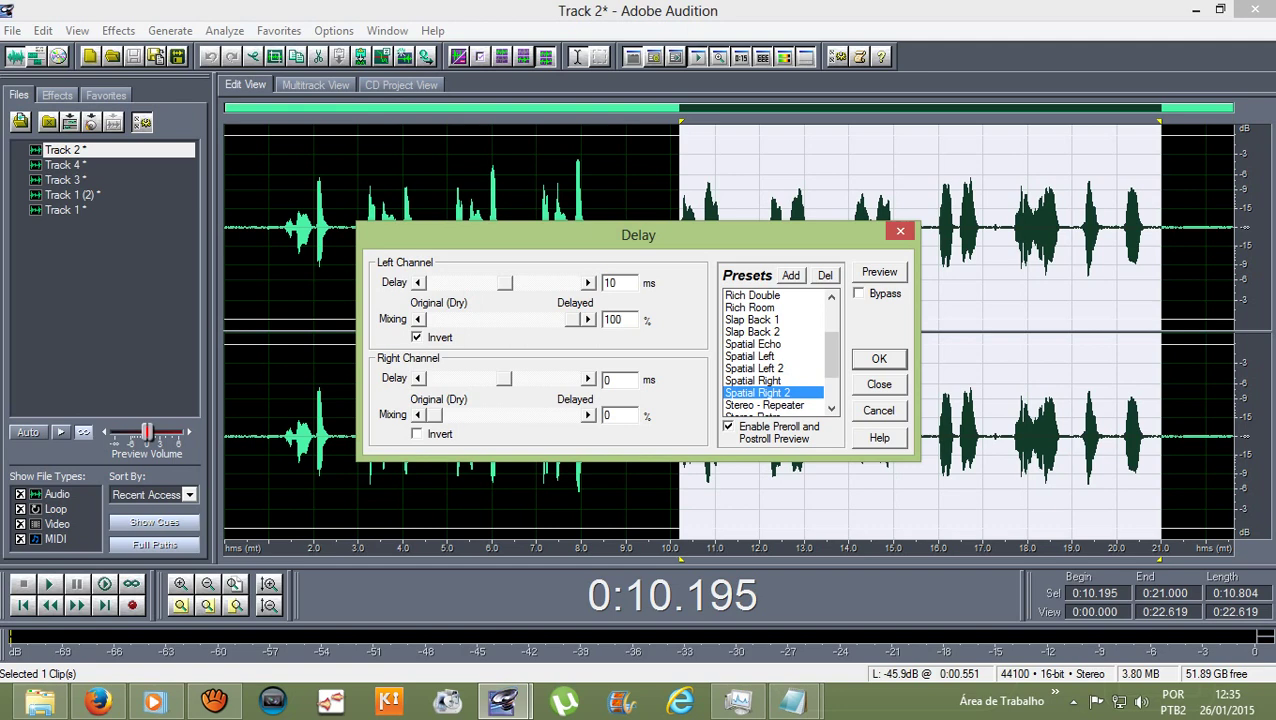
left_click(752, 368)
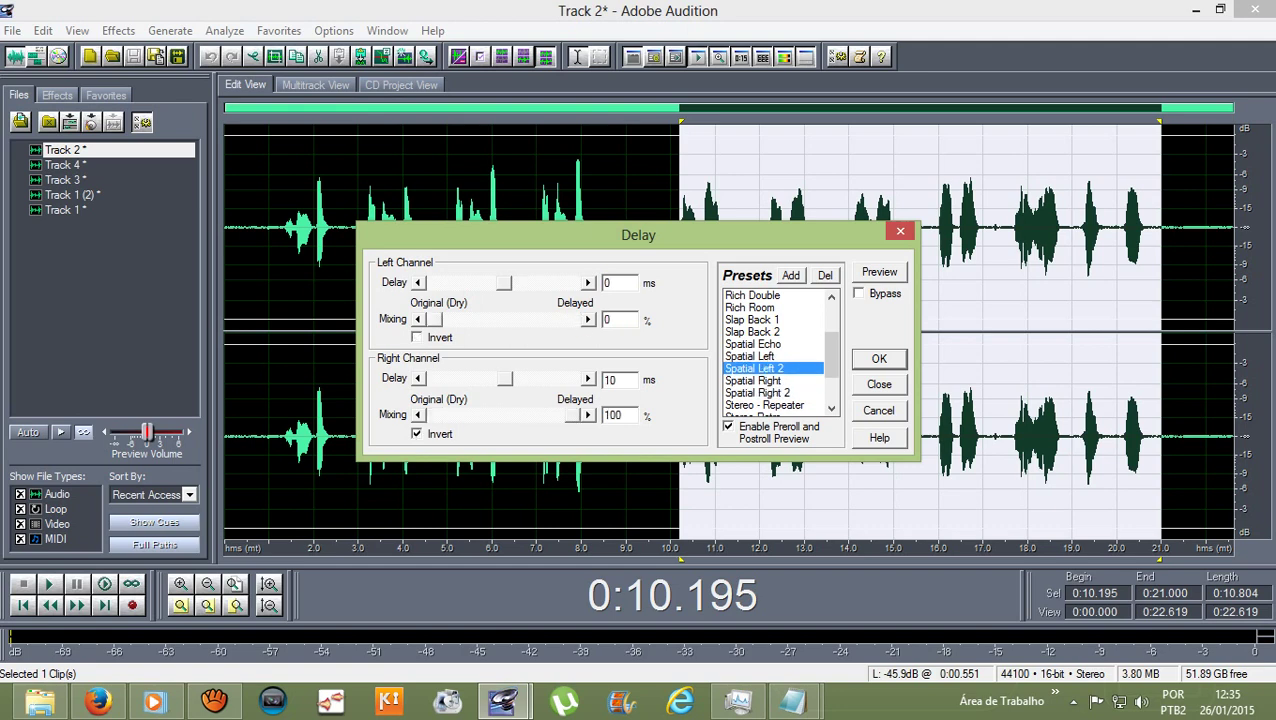
left_click(878, 358)
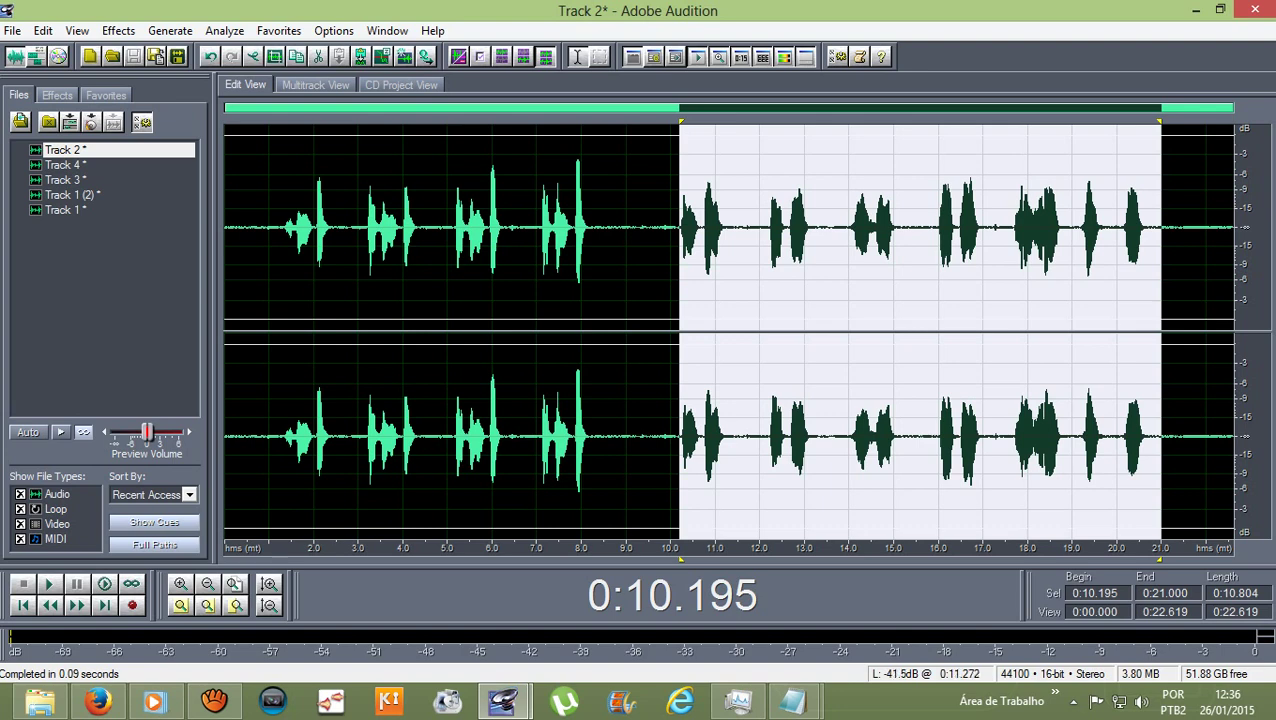
left_click(697, 230)
Return to the multitrack session and trim the Track 3 clip to run from about 7.7 to 21.8 seconds.
left_click(315, 84)
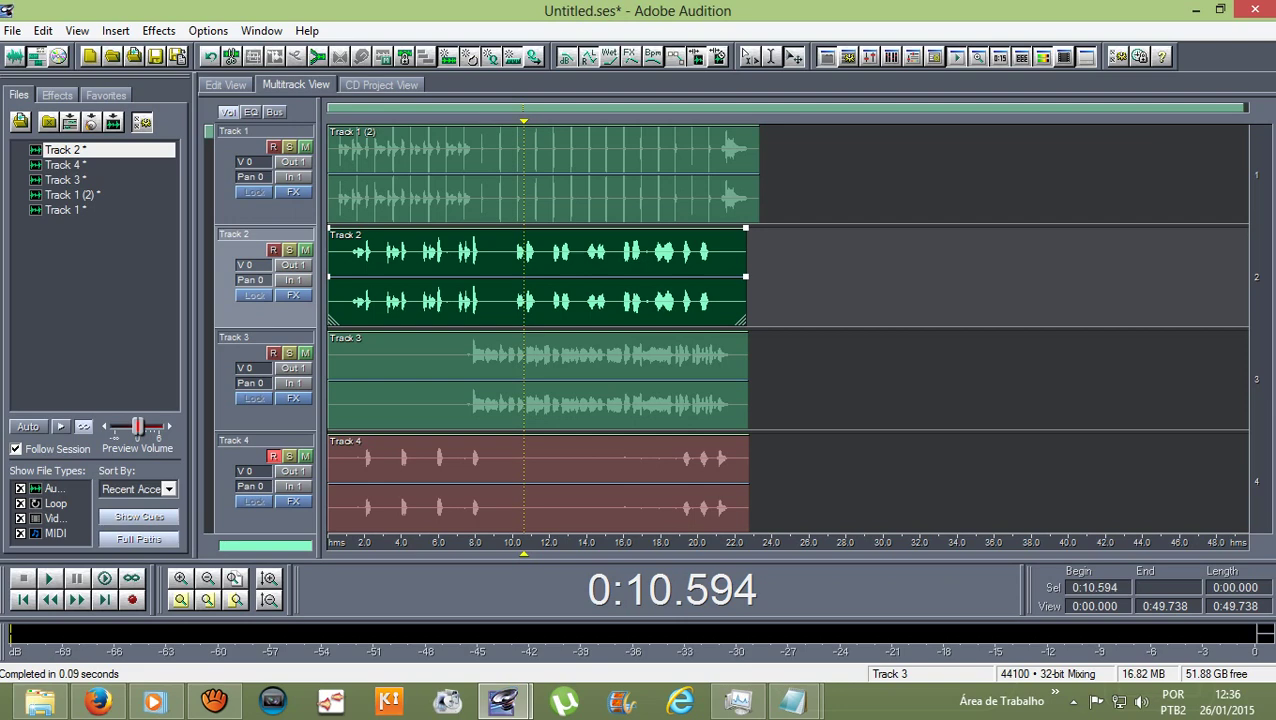
left_click(536, 379)
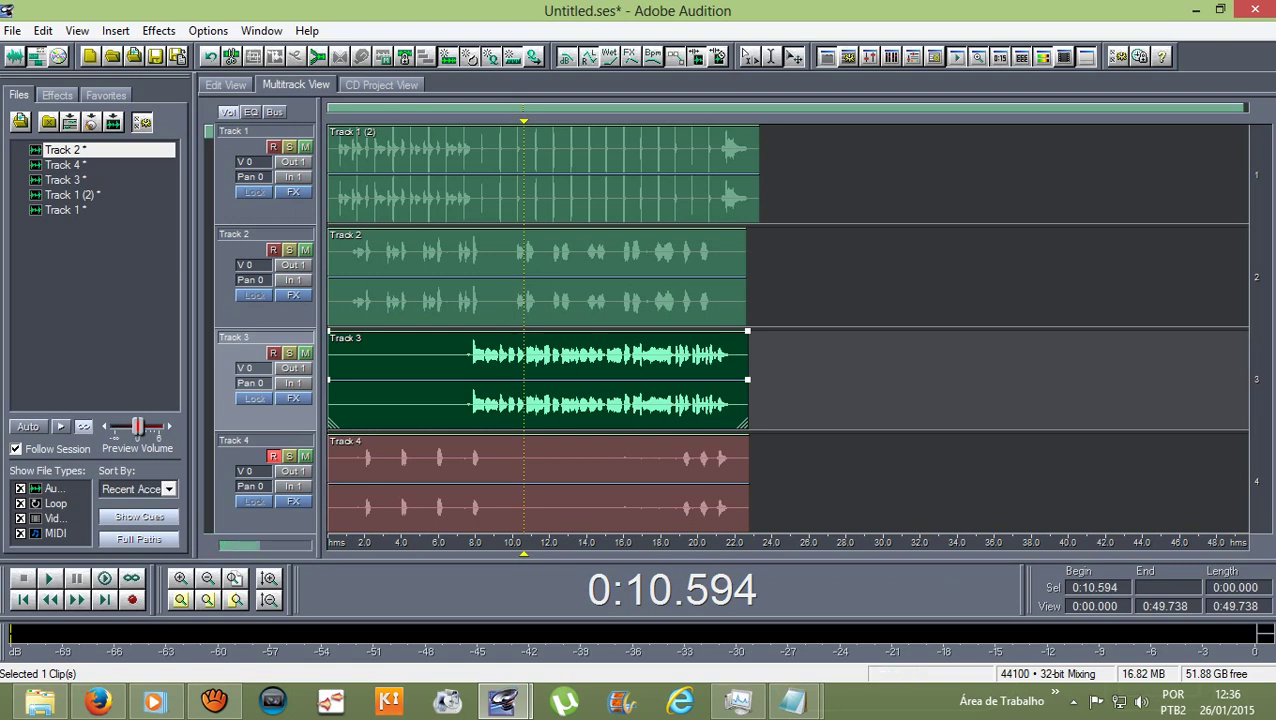
left_click_drag(329, 379, 467, 379)
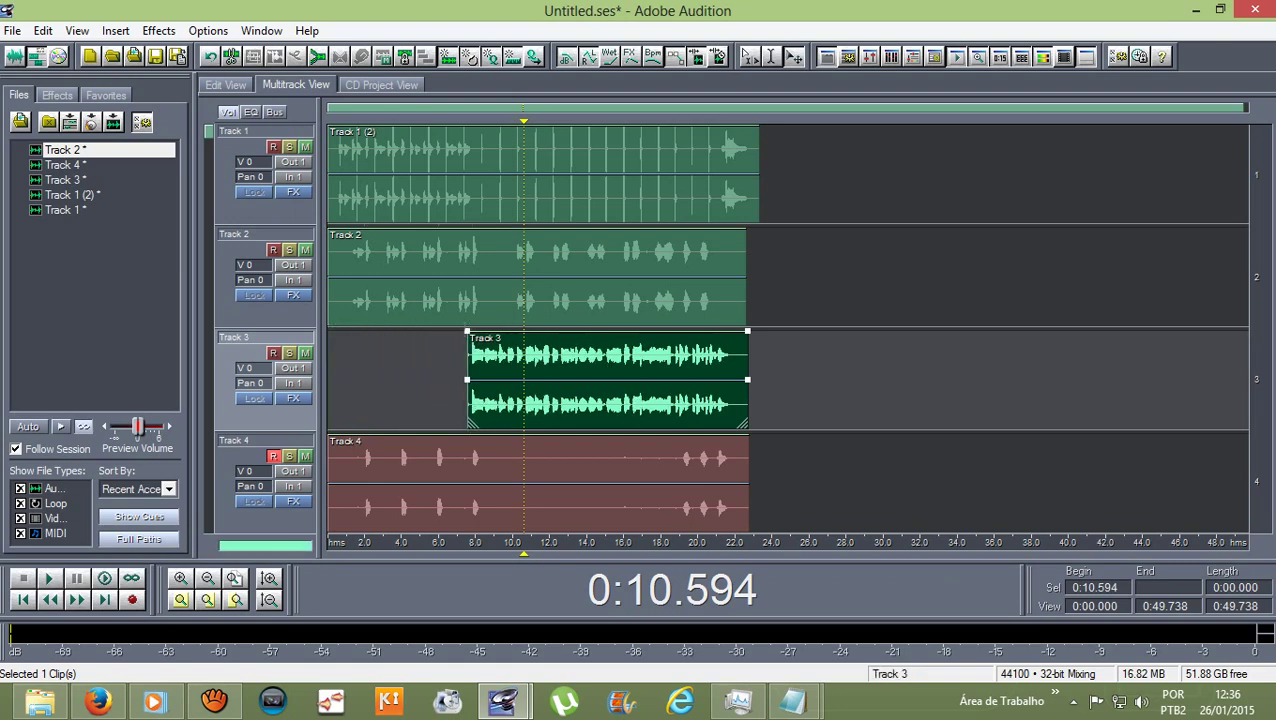
left_click_drag(748, 379, 740, 379)
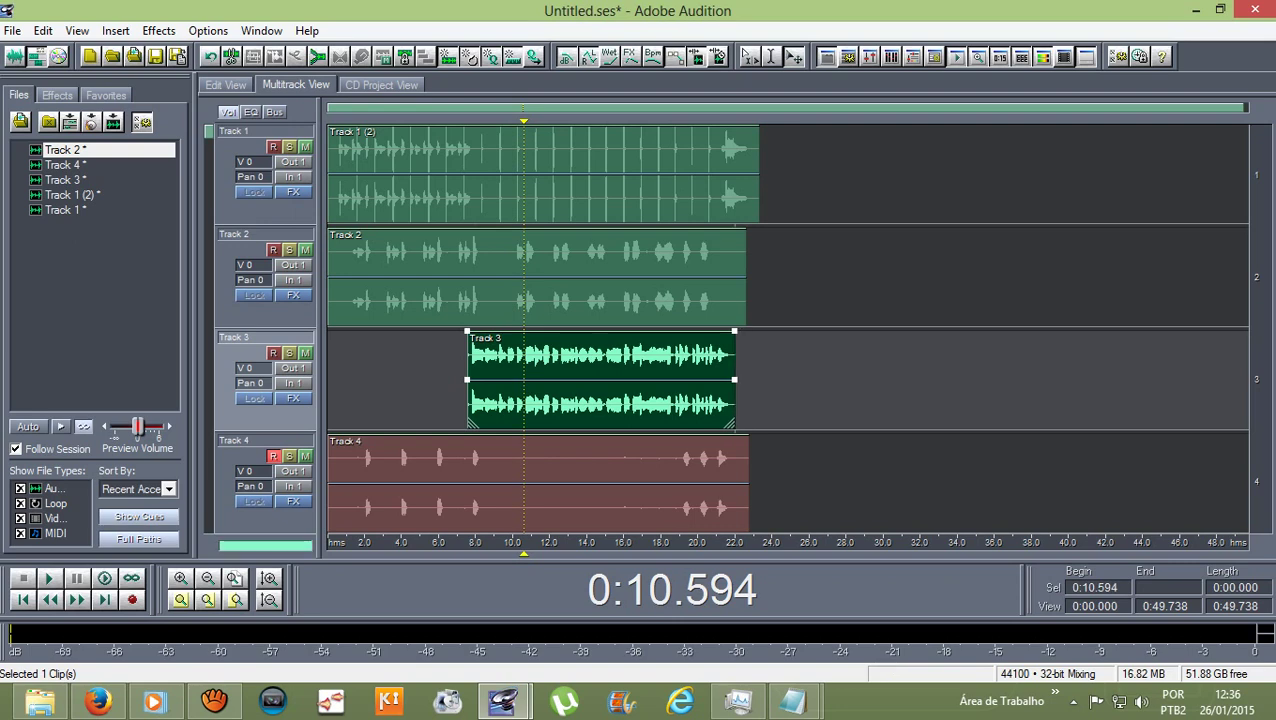
scroll(508, 200, "up", 3)
left_click_drag(412, 379, 419, 379)
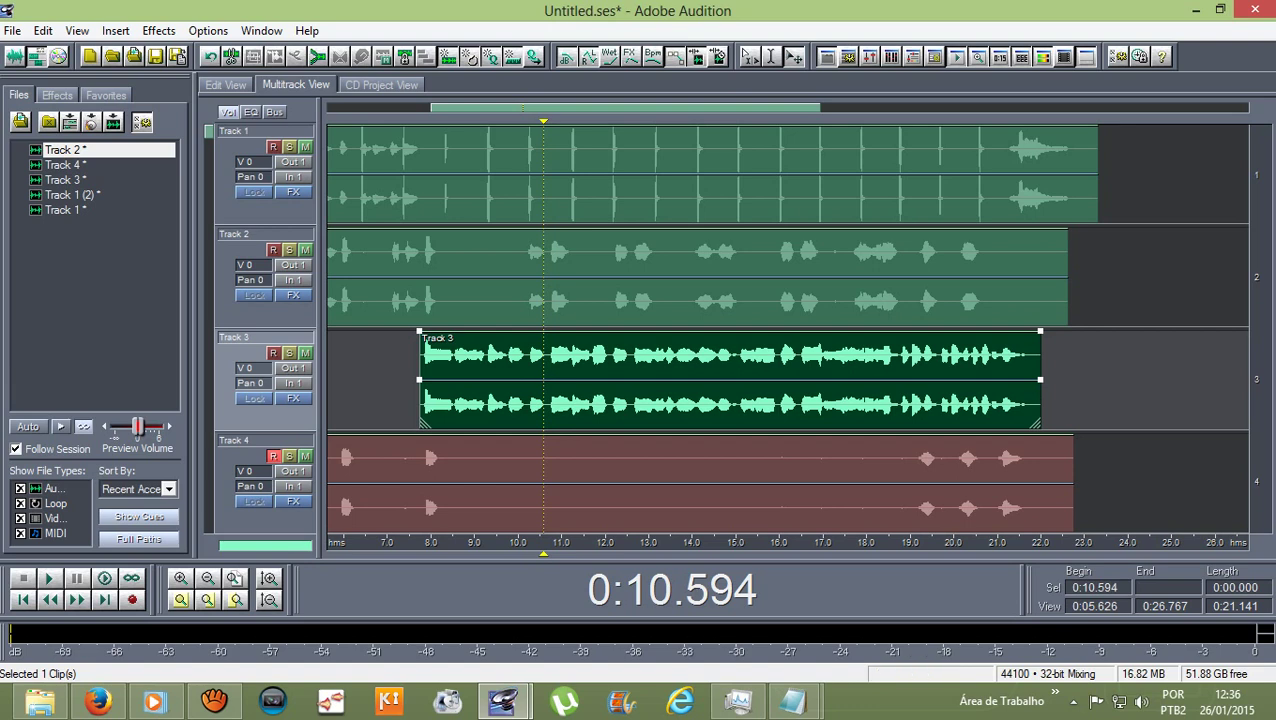
left_click_drag(1036, 423, 1026, 423)
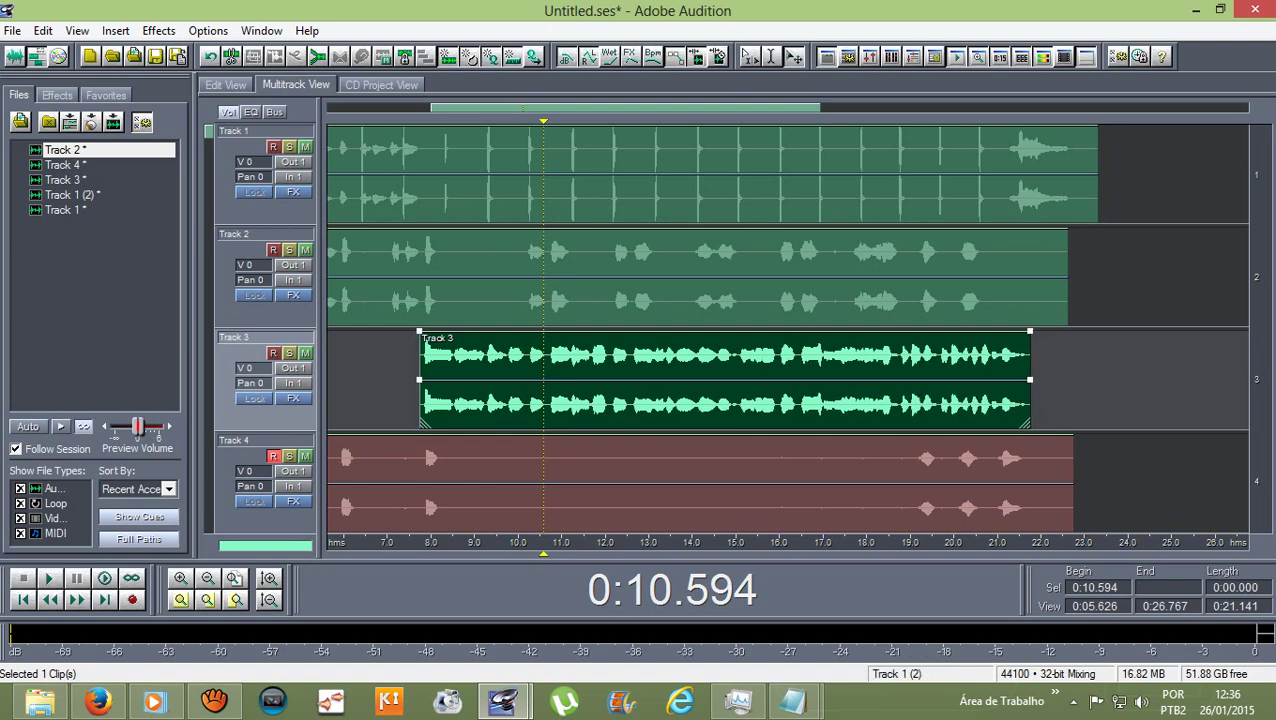
scroll(787, 175, "down", 2)
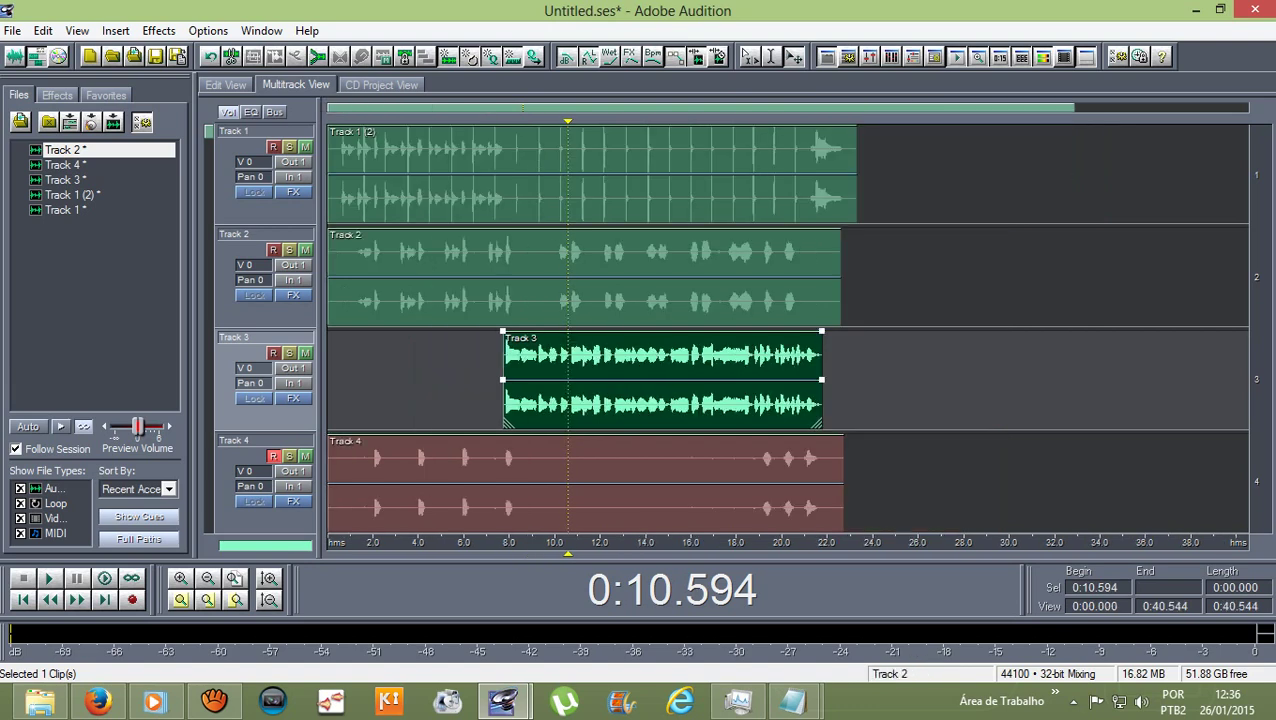
Trim the empty ends of the Track 2 clip so it runs from about 1.2 to 20.7 seconds.
left_click(584, 276)
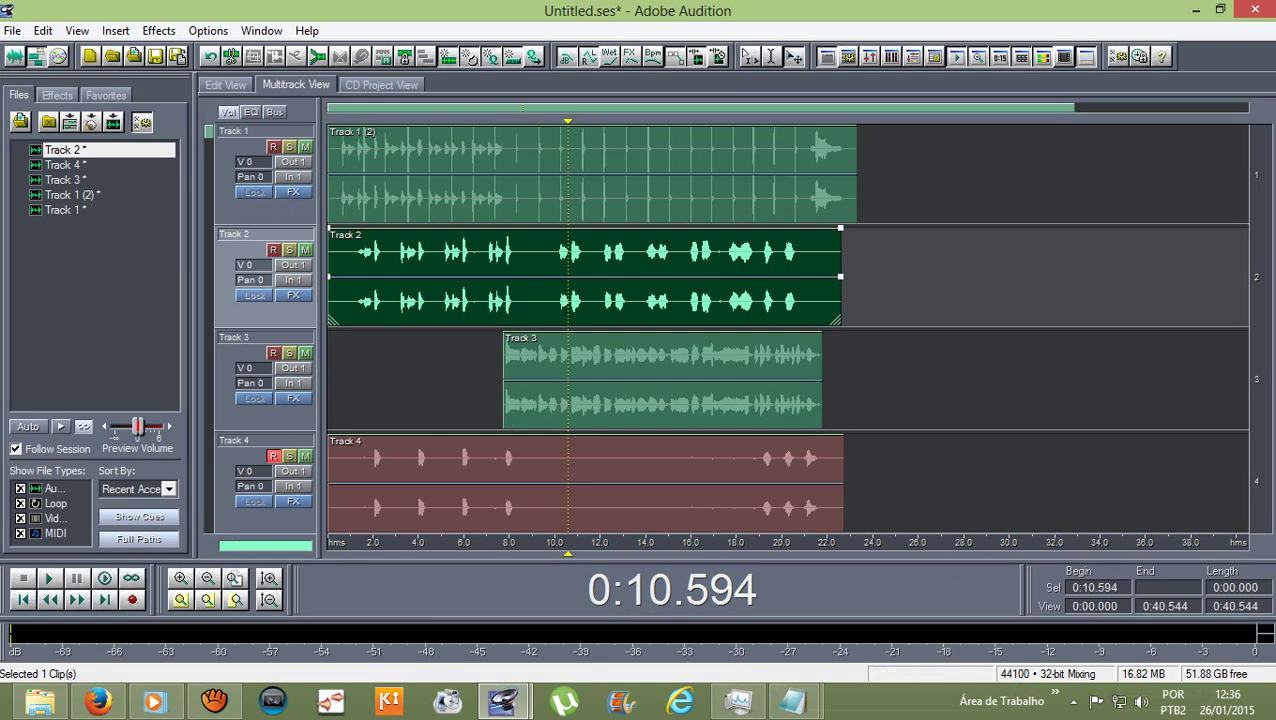
left_click_drag(841, 276, 797, 276)
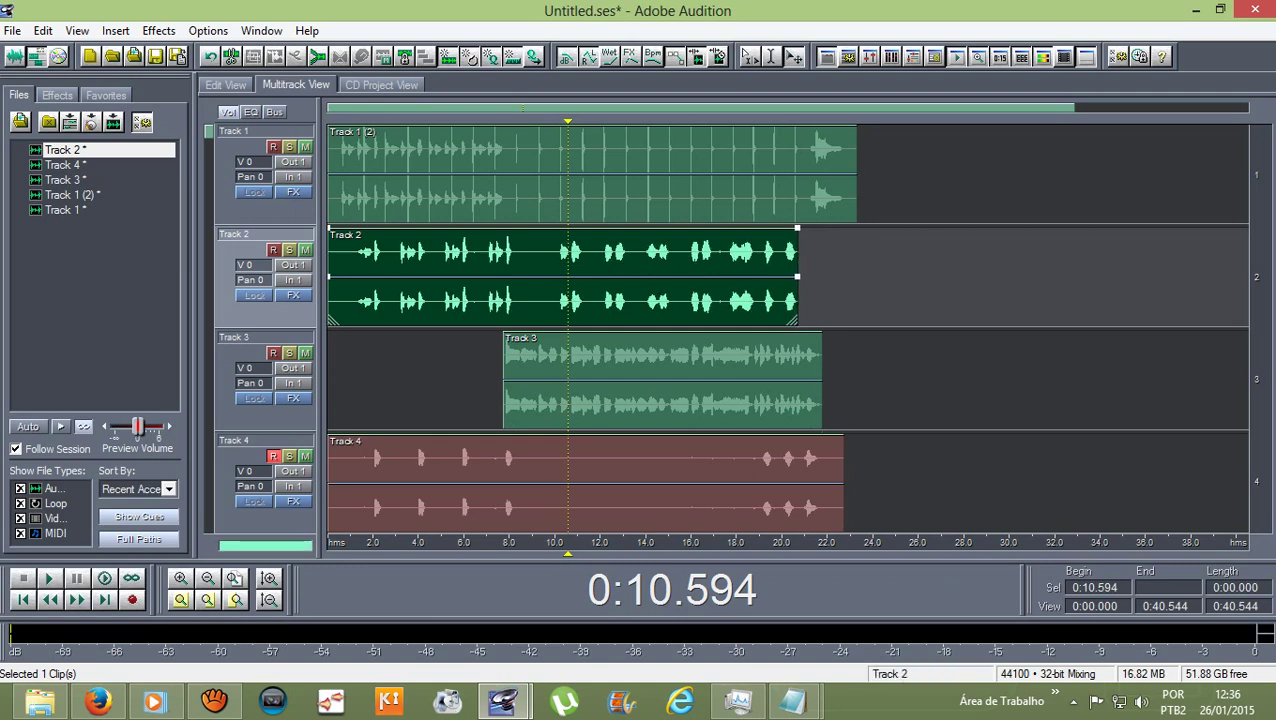
left_click_drag(329, 276, 355, 276)
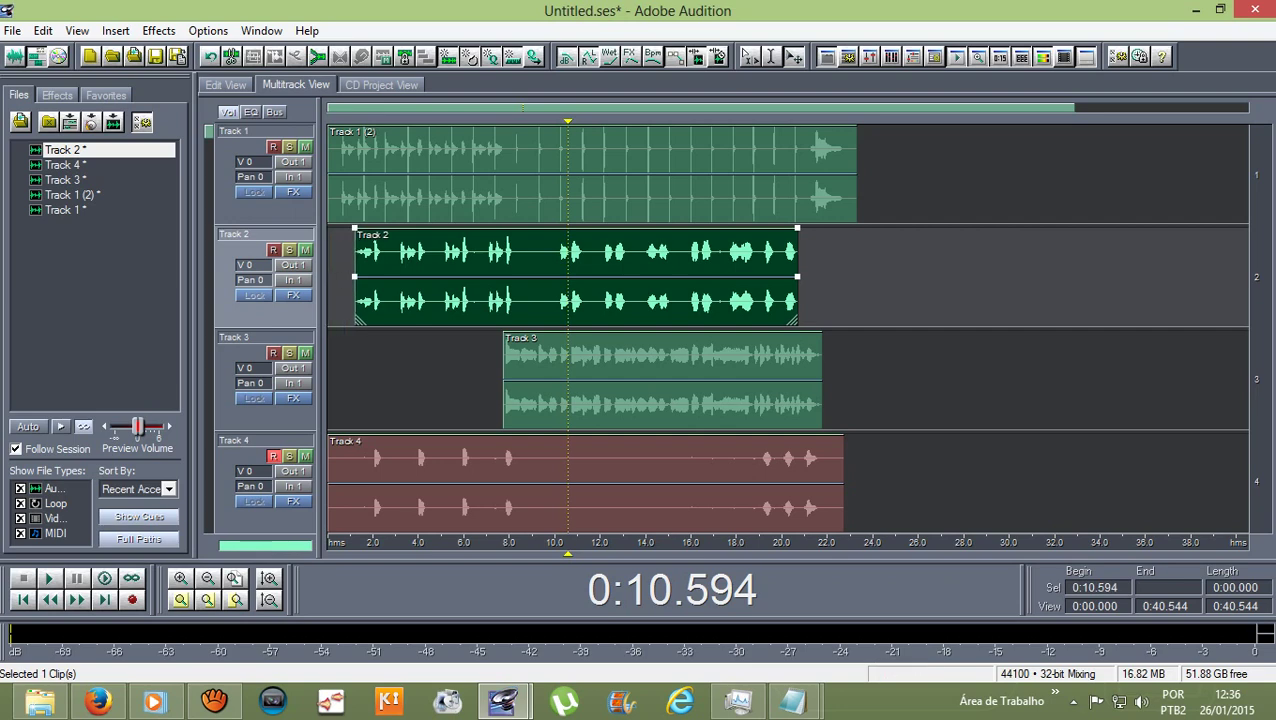
Trim both ends of the Track 4 clip so it runs from about 2 to 21.8 seconds.
scroll(700, 380, "down", 1)
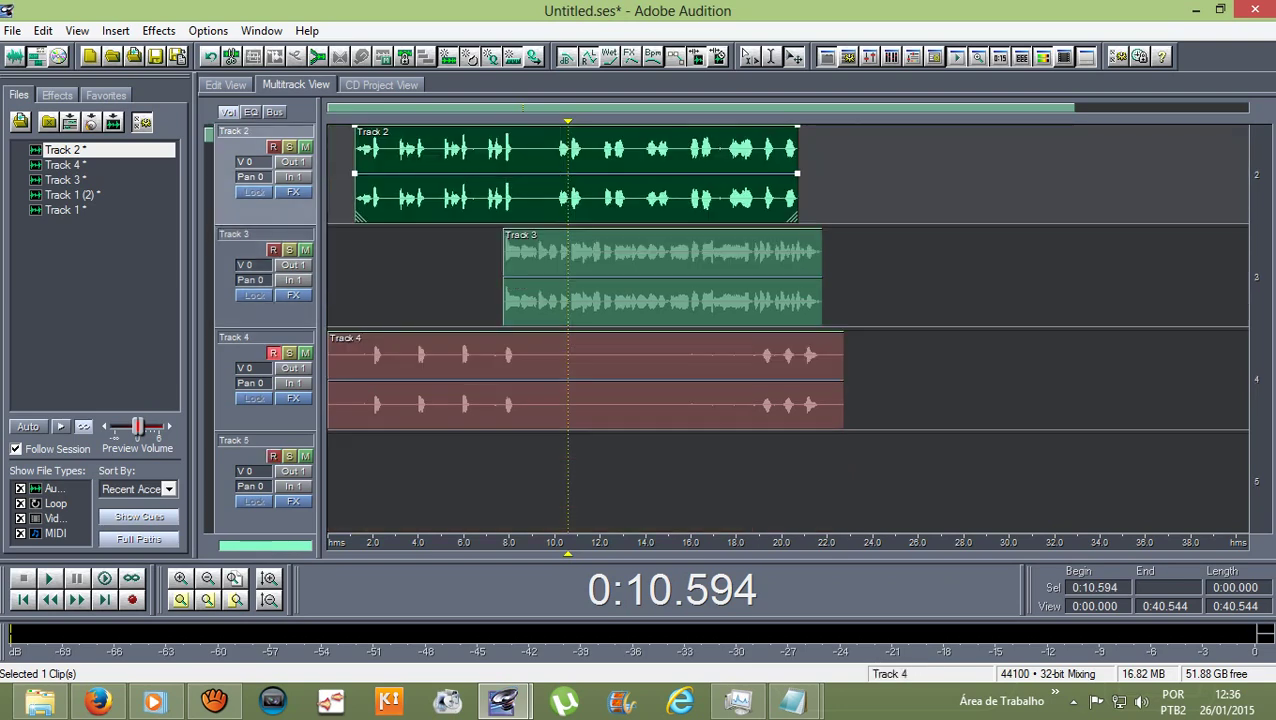
left_click(585, 380)
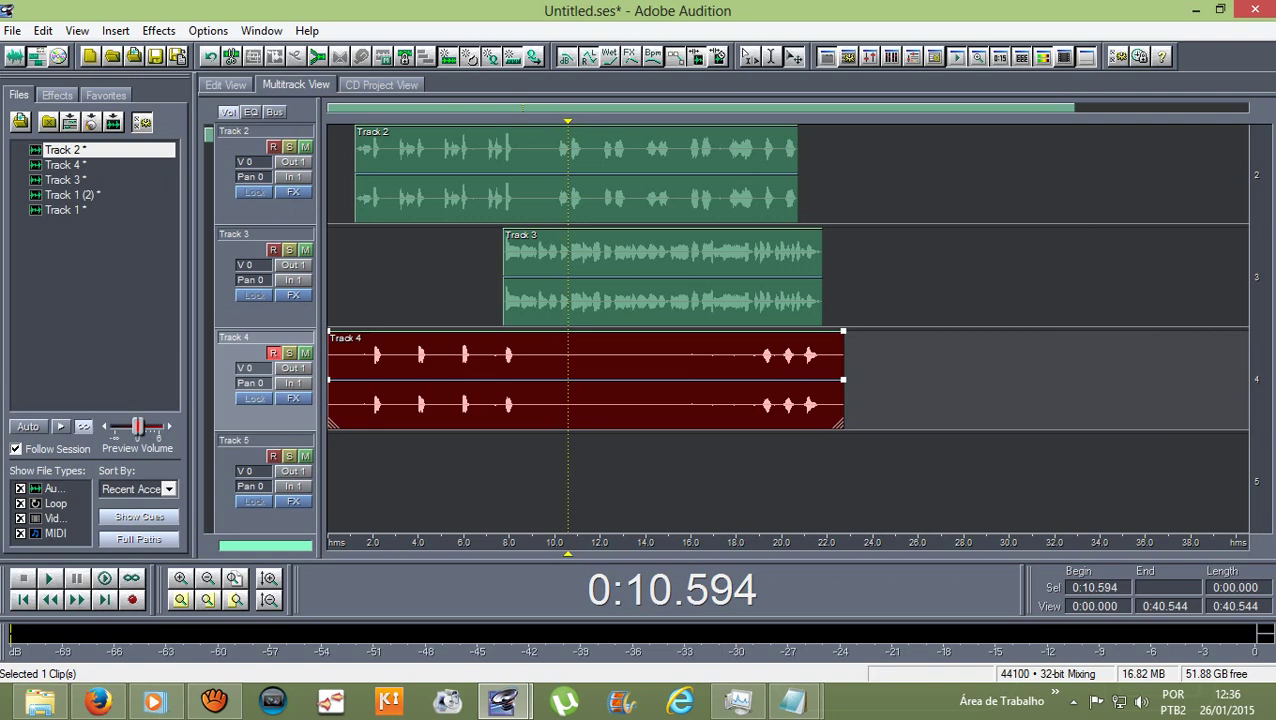
left_click_drag(329, 380, 373, 380)
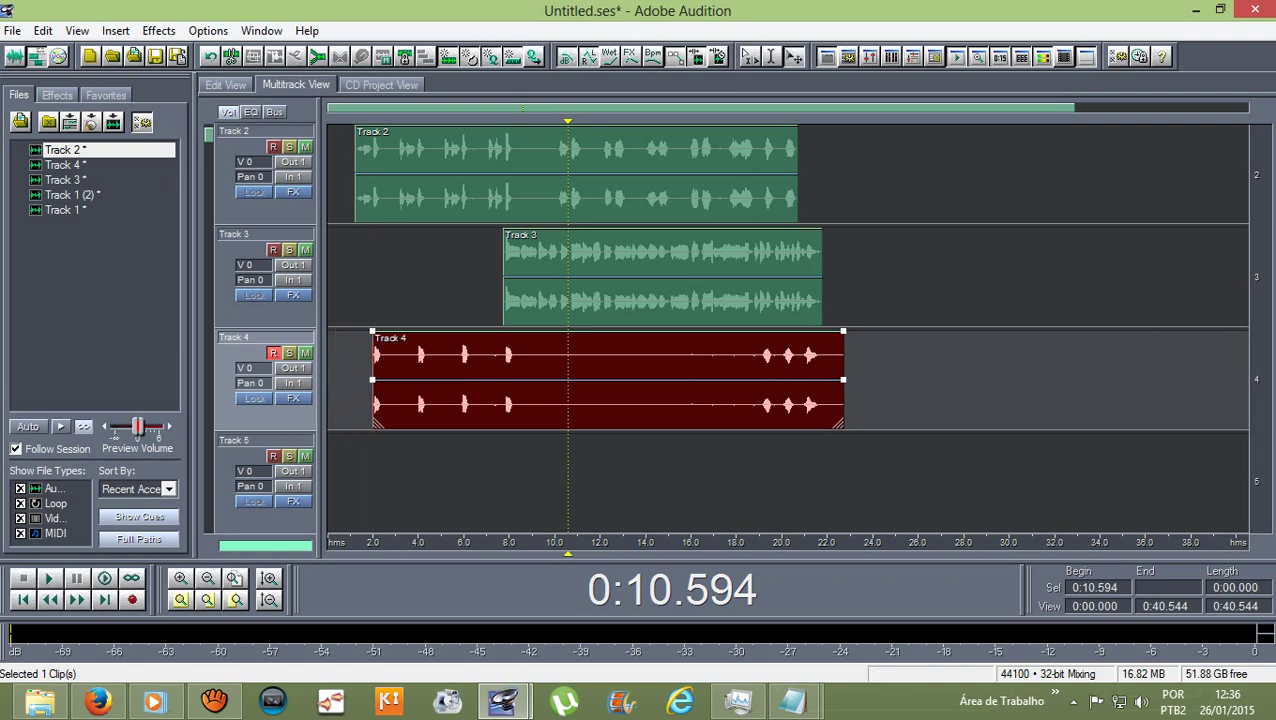
left_click_drag(843, 380, 821, 380)
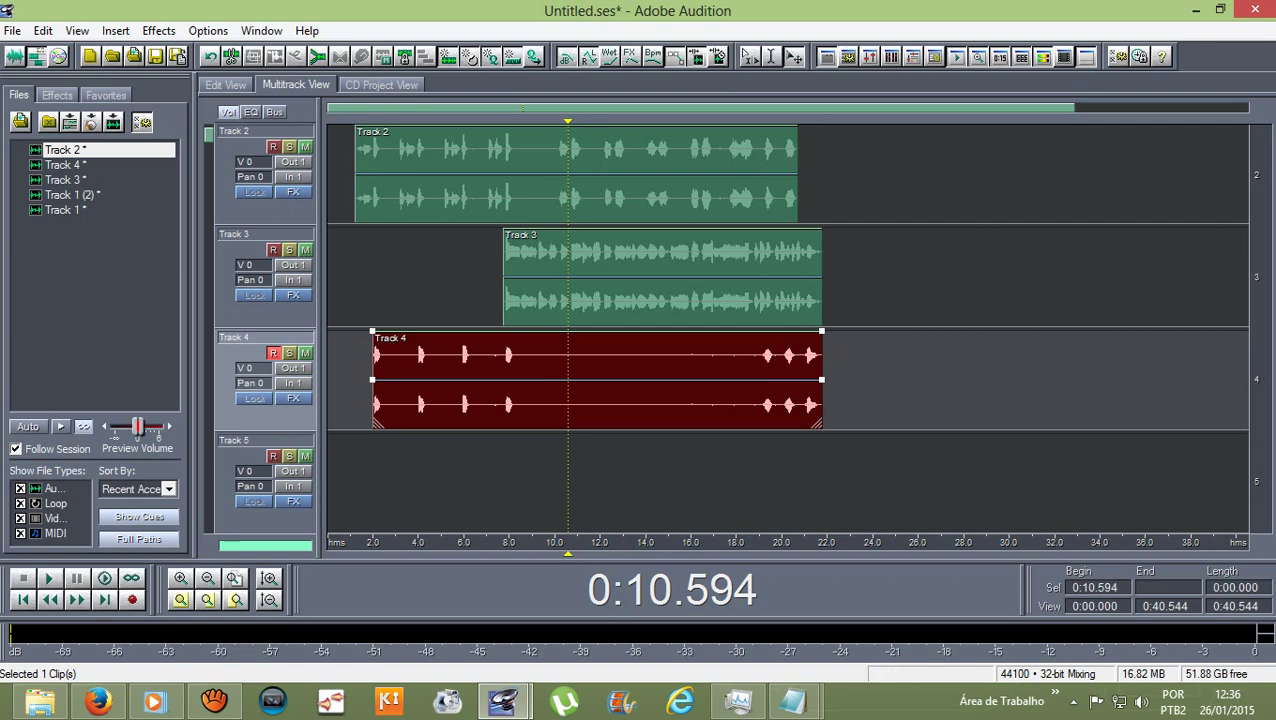
left_click(213, 700)
left_click(757, 452)
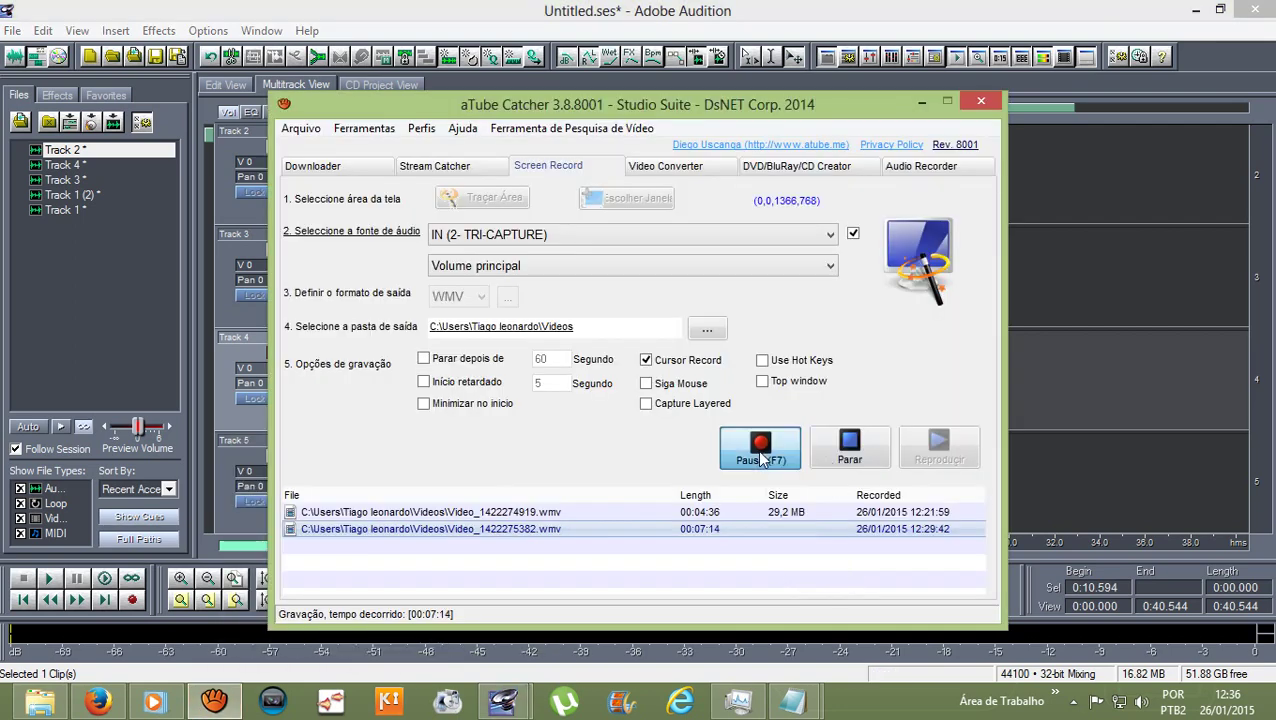
left_click(1067, 368)
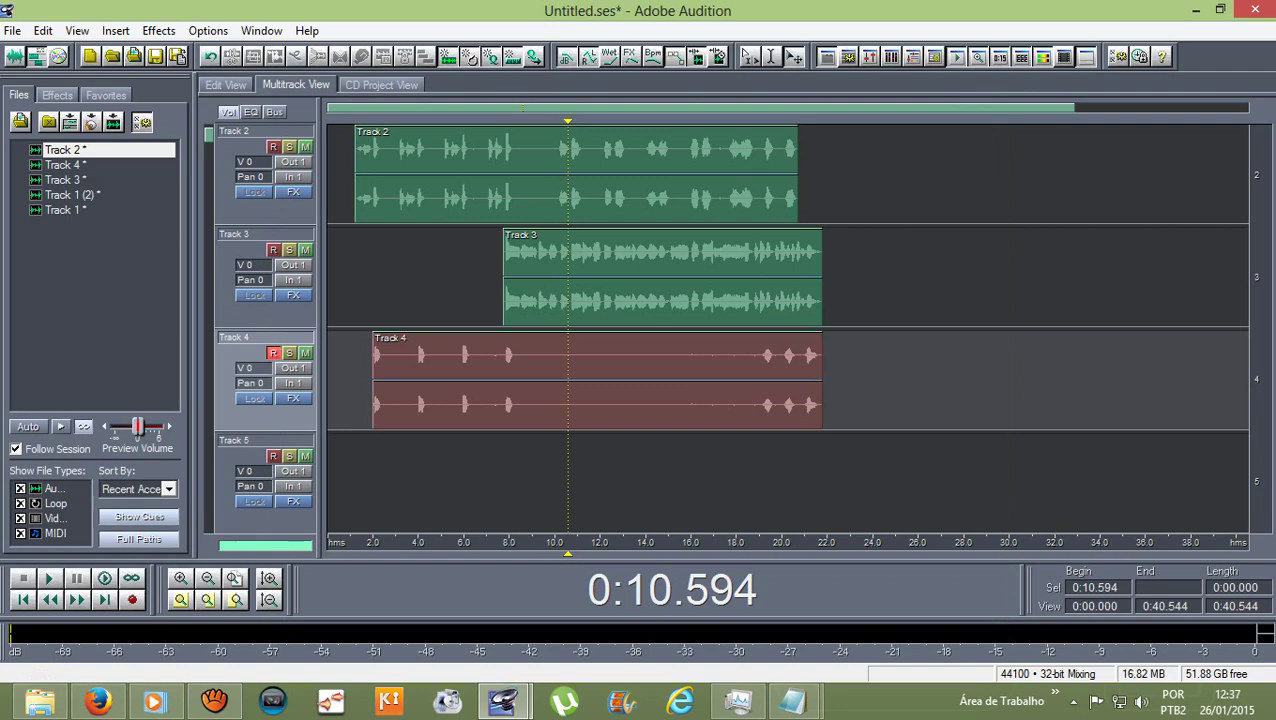
Open the Track 4 clip for waveform editing and silence the noise between the notes from about 8.2 to 19.1 seconds.
left_click(597, 380)
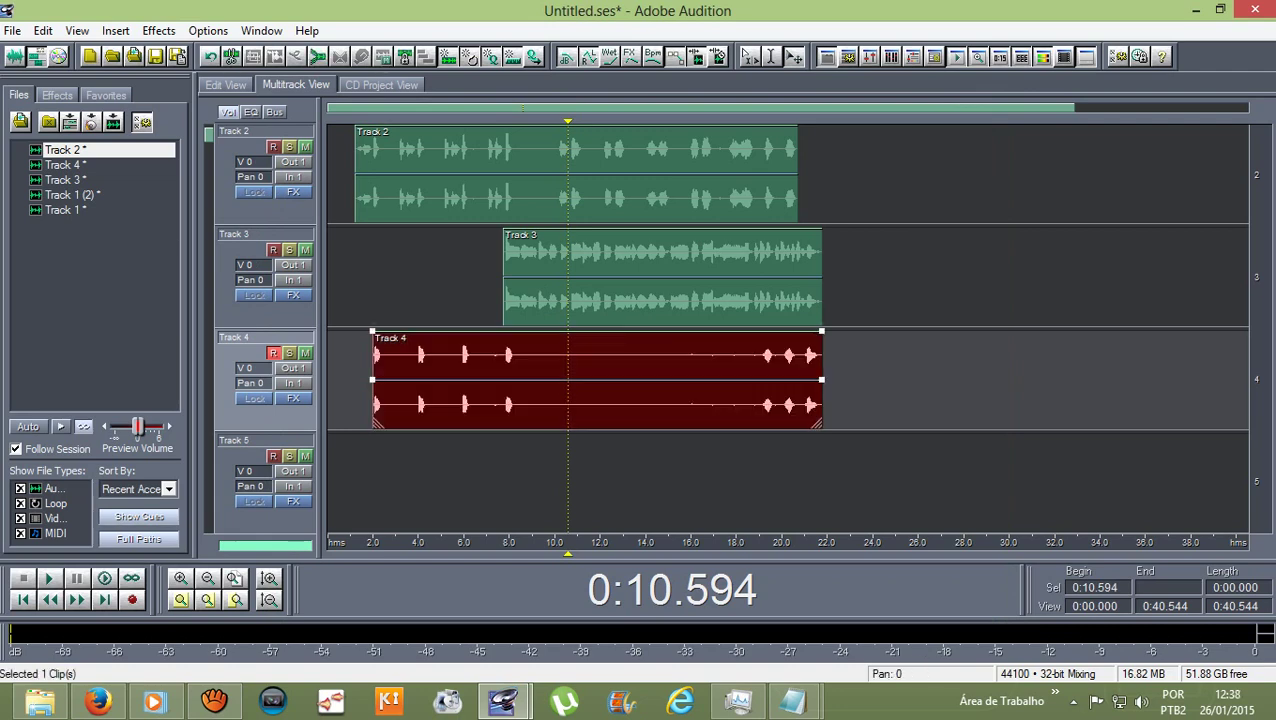
double_click(530, 380)
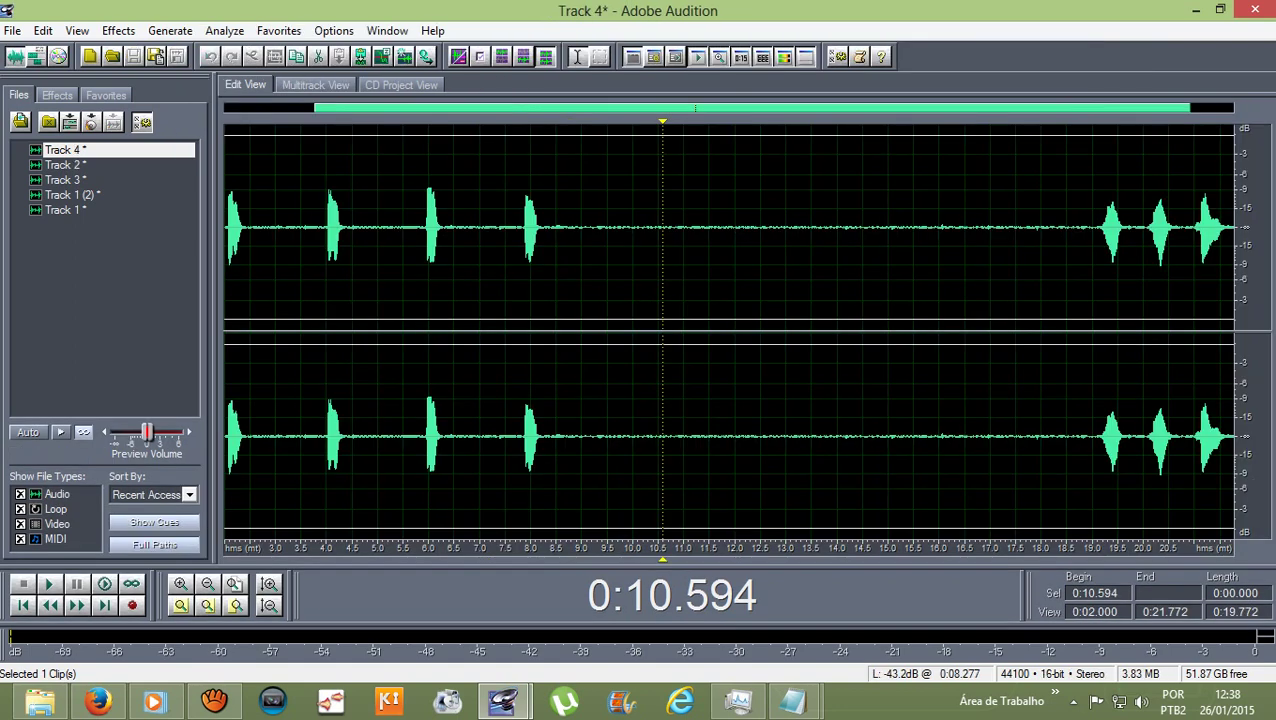
left_click_drag(543, 300, 606, 300)
left_click_drag(606, 250, 1098, 340)
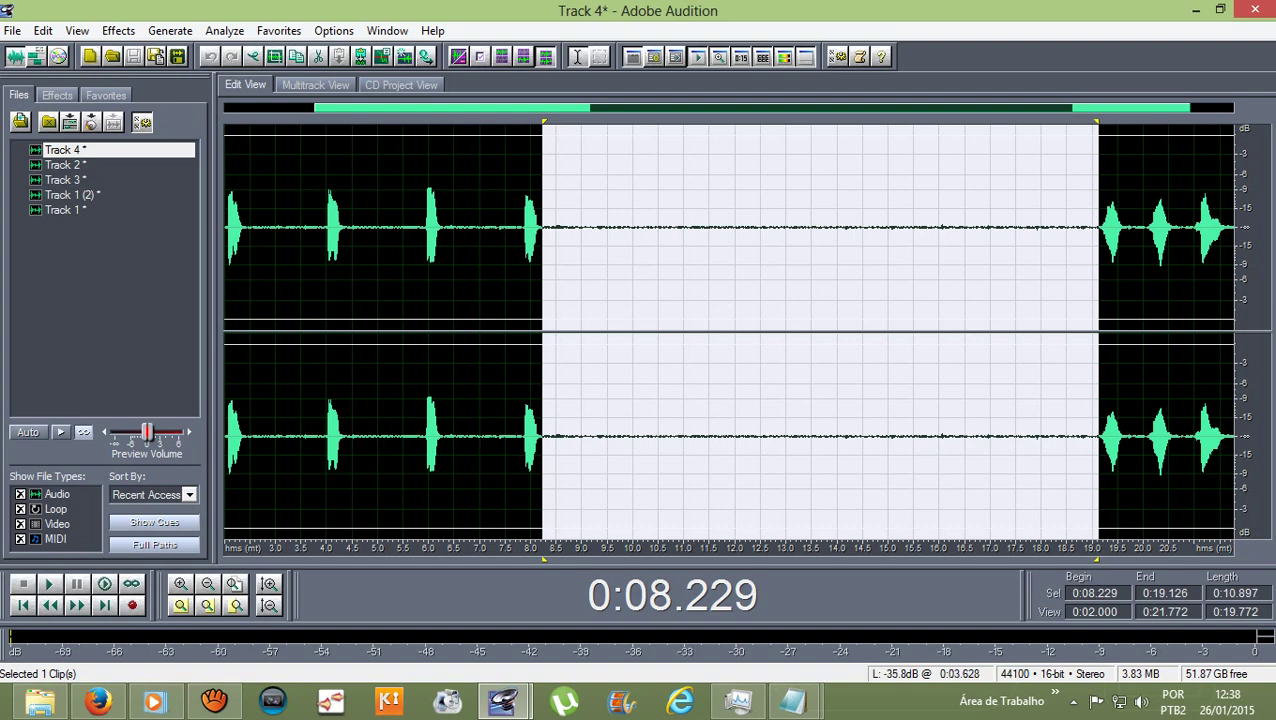
left_click(118, 30)
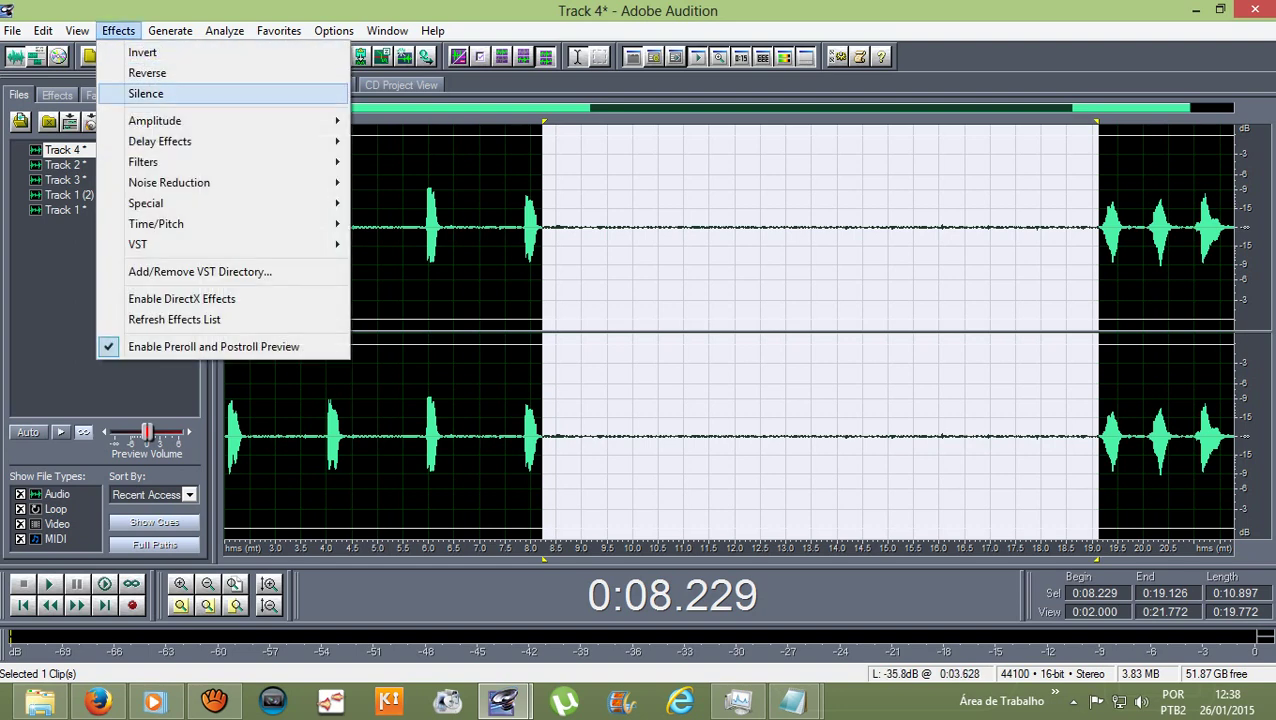
left_click(145, 93)
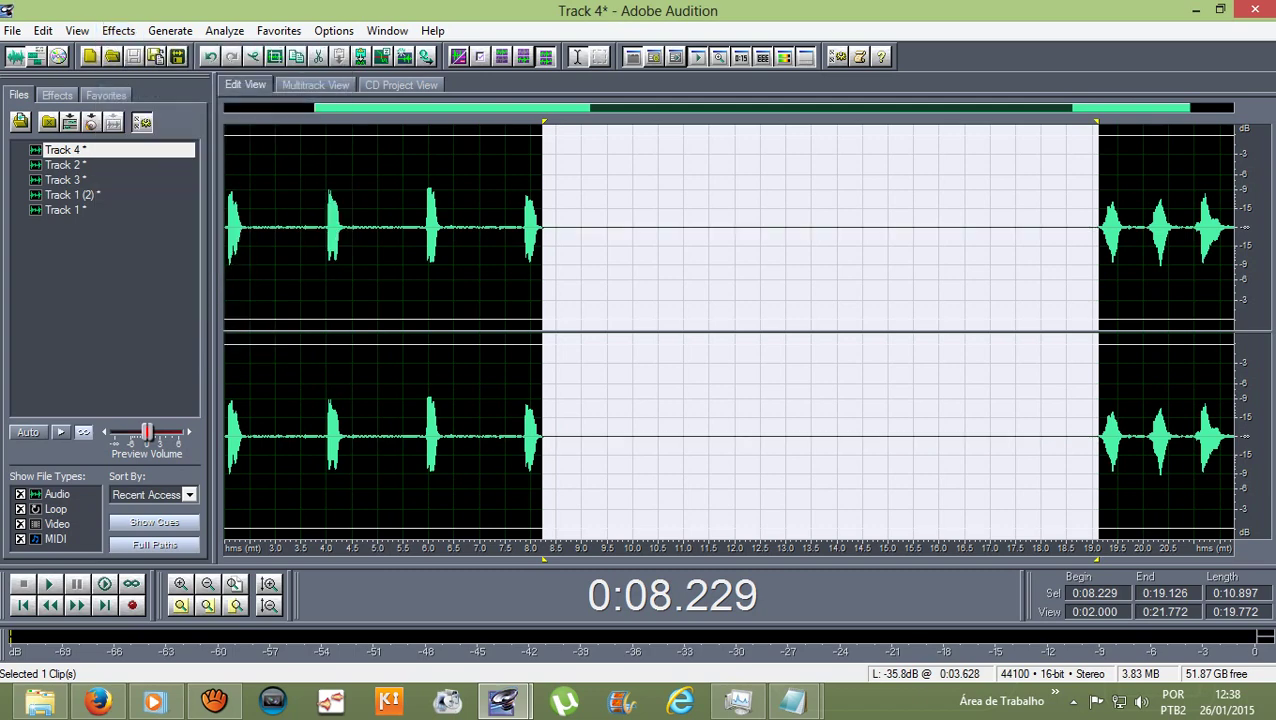
left_click(720, 436)
left_click_drag(575, 228, 965, 228)
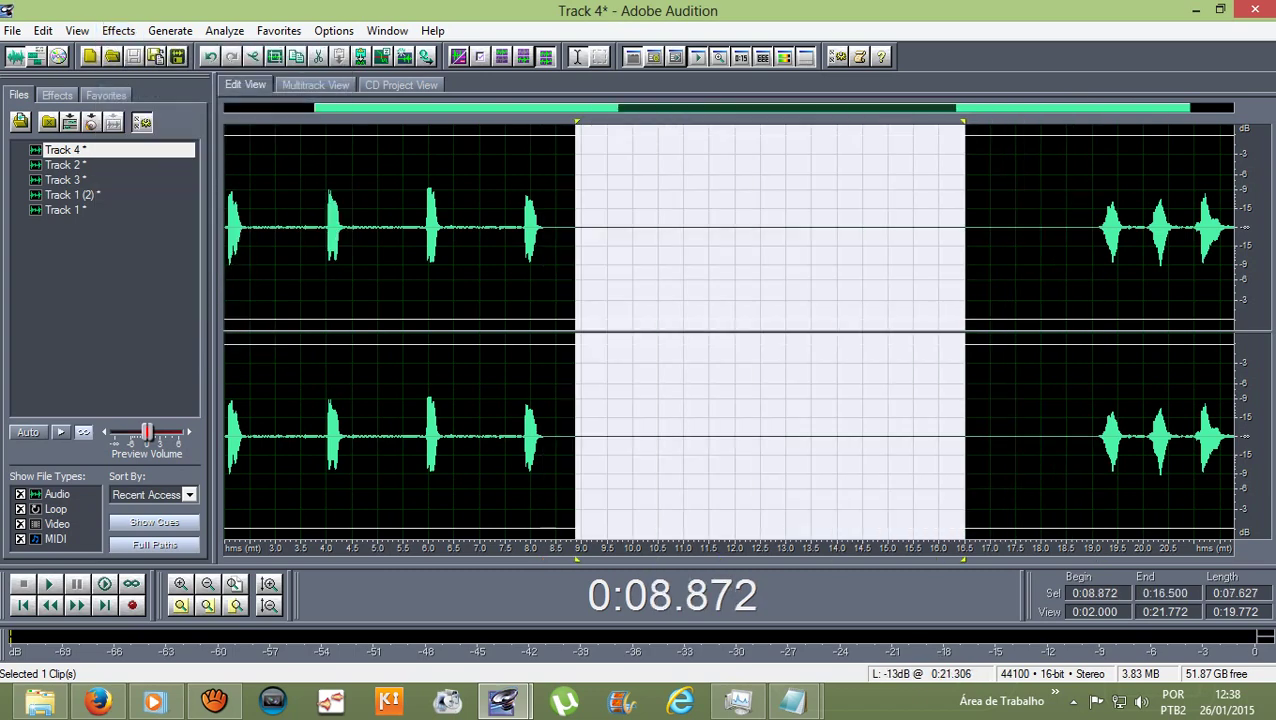
Select Track 4's audio from its beginning to about 2 seconds, play it back and silence it.
scroll(424, 228, "down", 1)
scroll(295, 228, "up", 4)
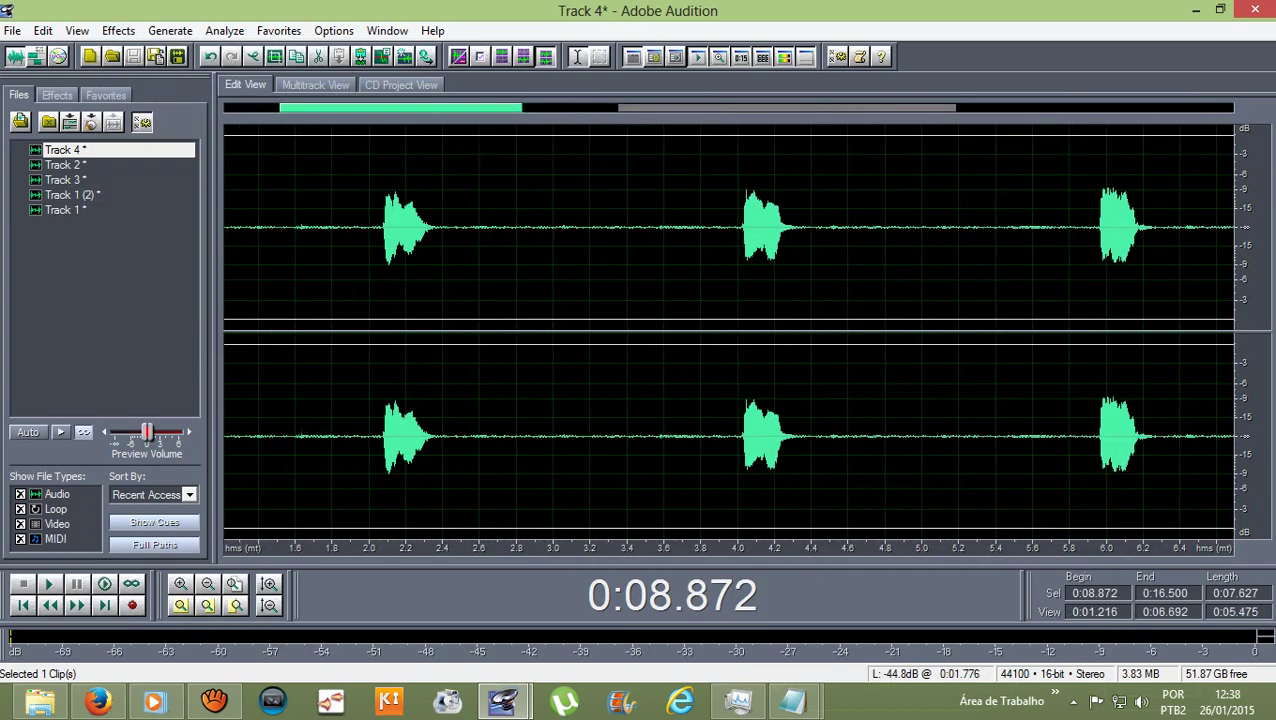
left_click_drag(378, 228, 205, 228)
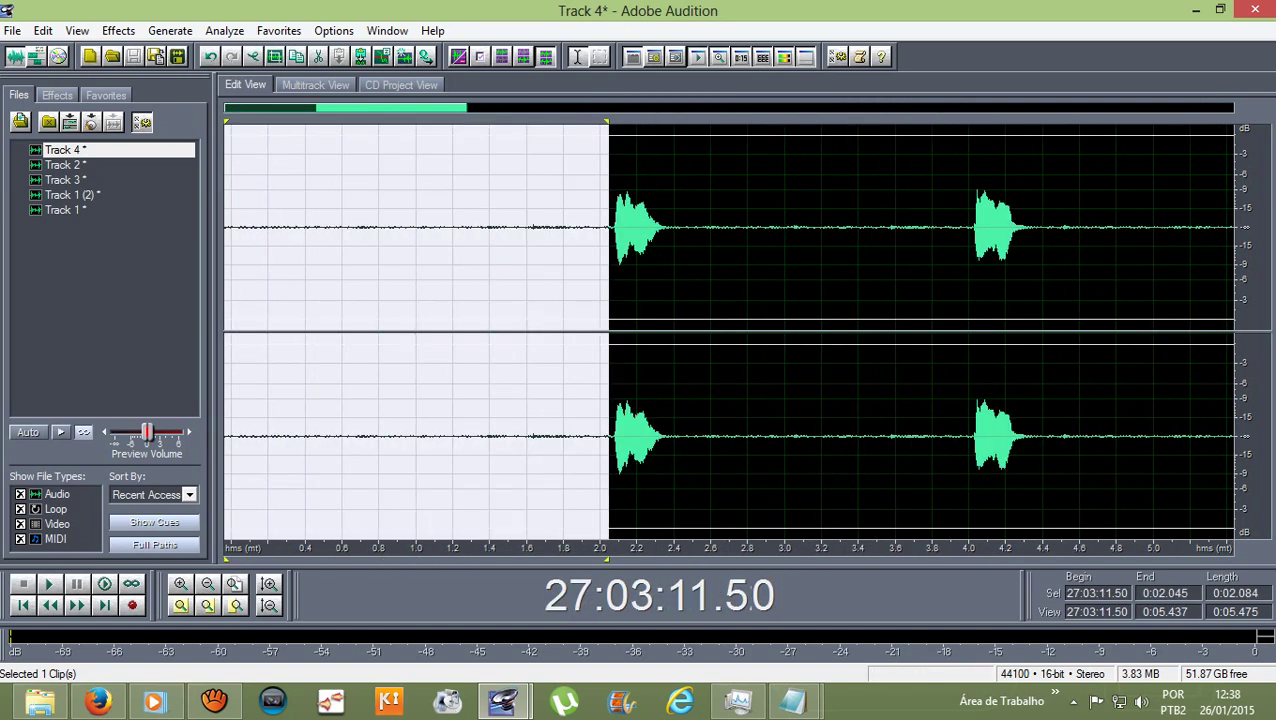
key("space")
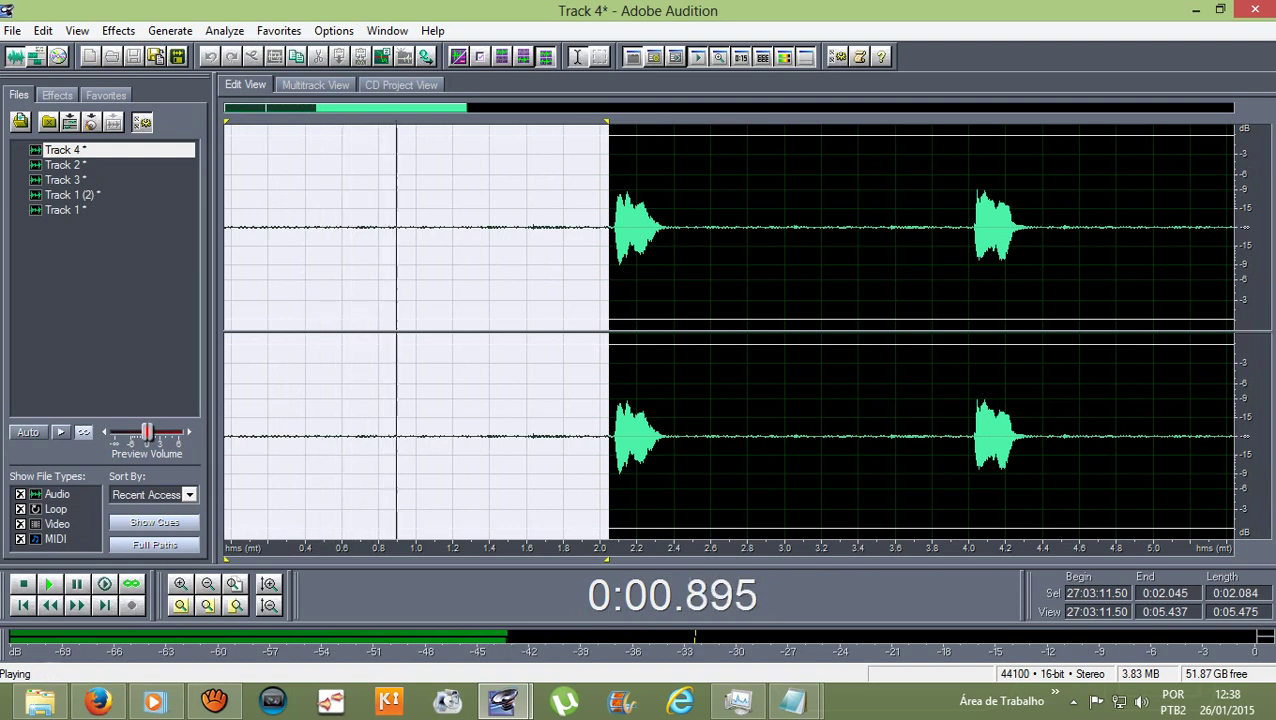
key("space")
left_click(118, 30)
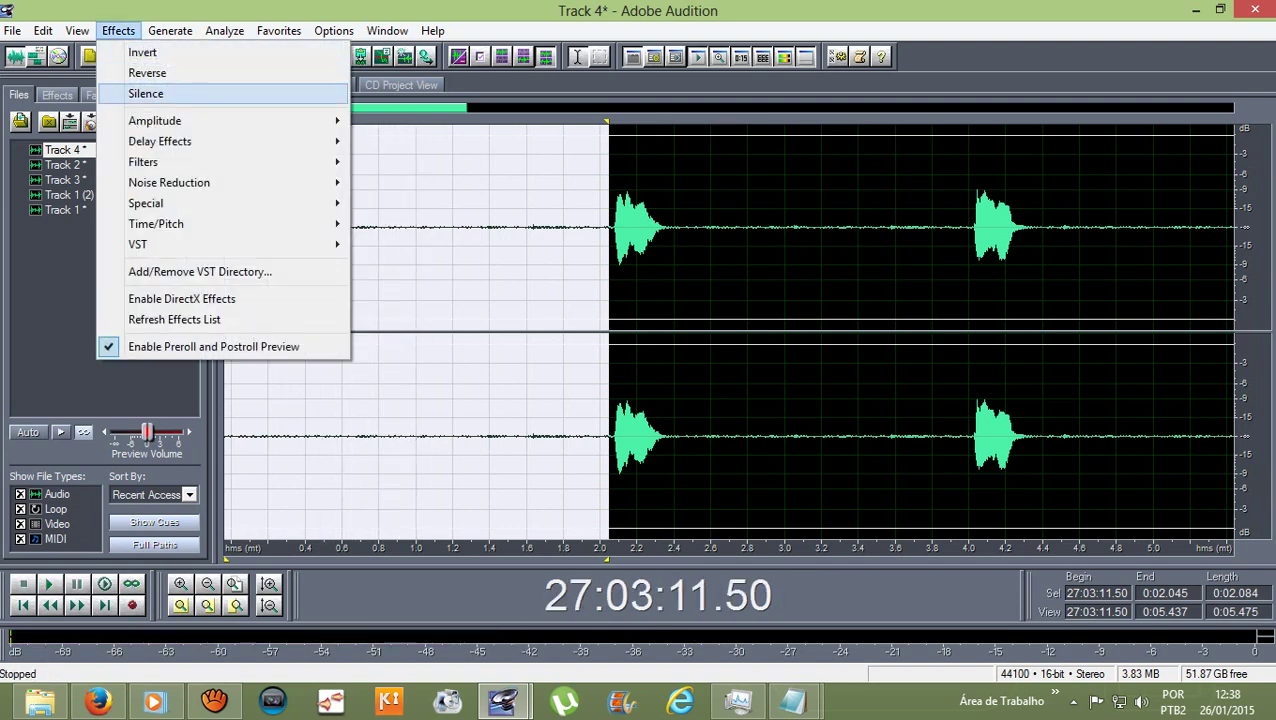
left_click(140, 94)
scroll(692, 228, "down", 5)
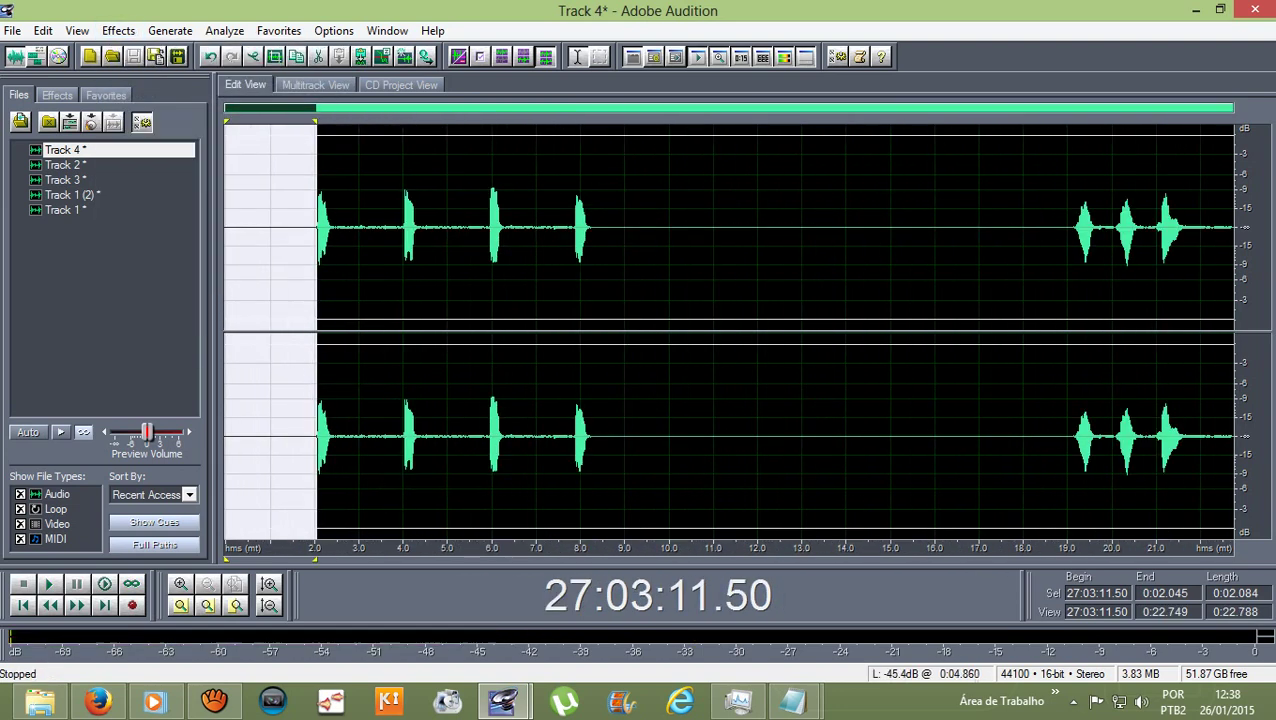
Silence the noise at the end of Track 4's audio from about 21.6 to 22.7 seconds and return to the multitrack session.
left_click_drag(333, 194, 404, 194)
left_click(421, 194)
left_click_drag(421, 300, 571, 300)
key("Delete")
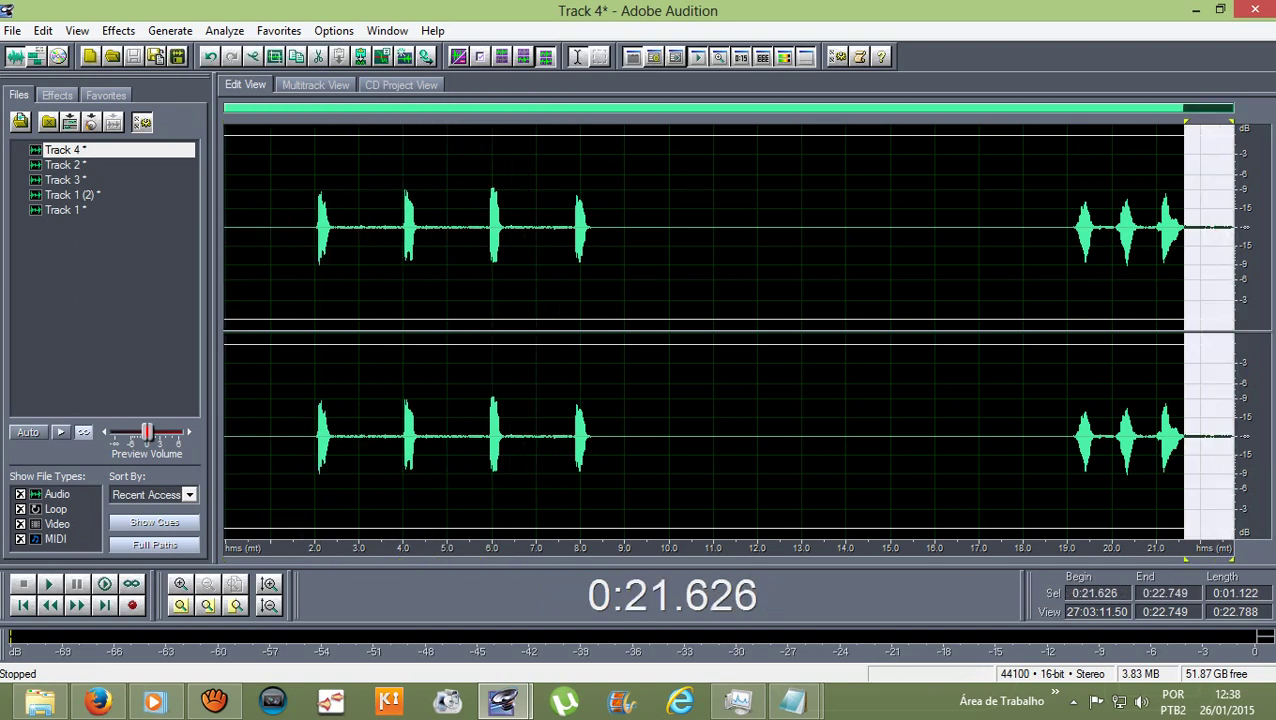
left_click(297, 227)
key("F12")
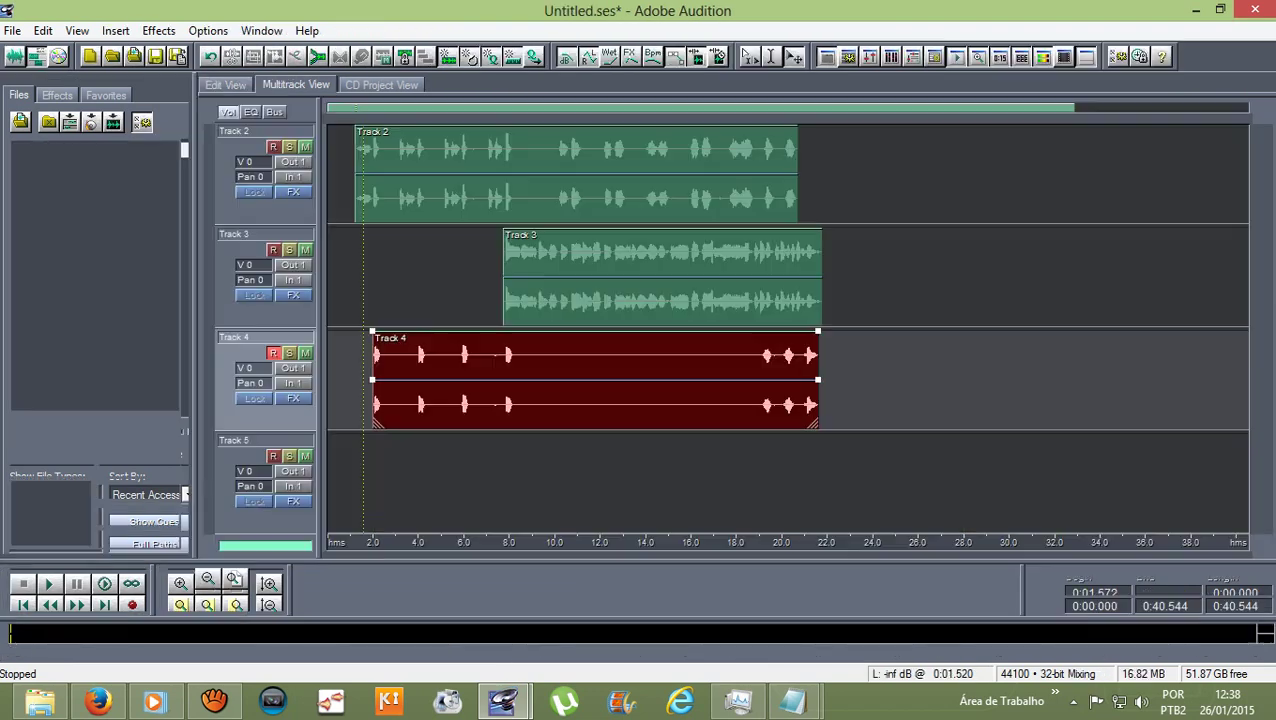
Select the Track 1 (2) clip and mute Track 1.
scroll(788, 330, "up", 1)
scroll(788, 330, "down", 2)
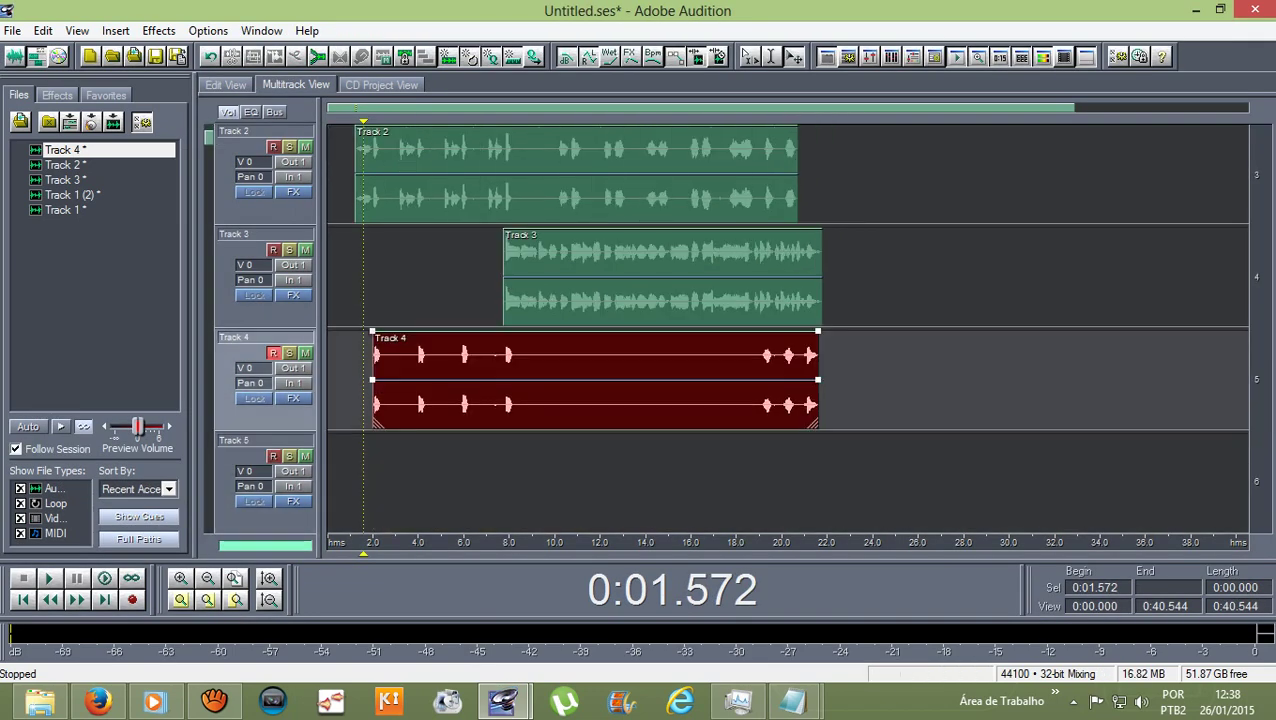
scroll(788, 330, "up", 2)
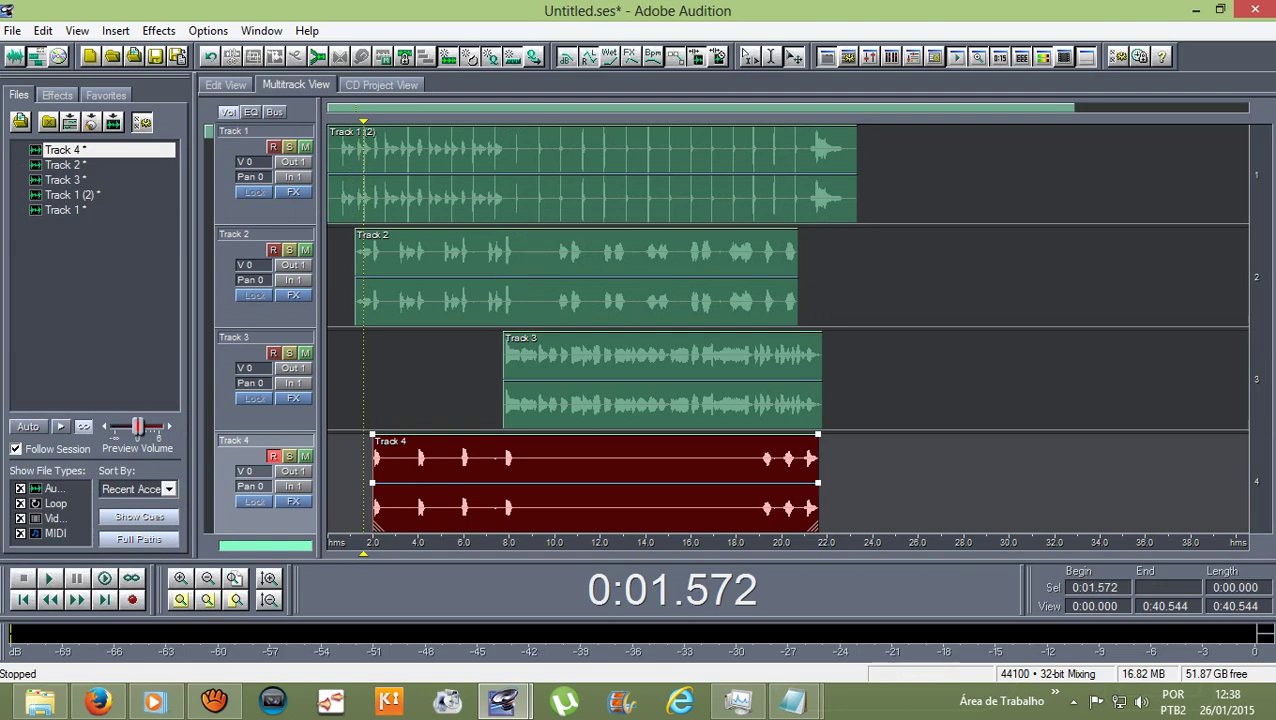
scroll(788, 330, "down", 1)
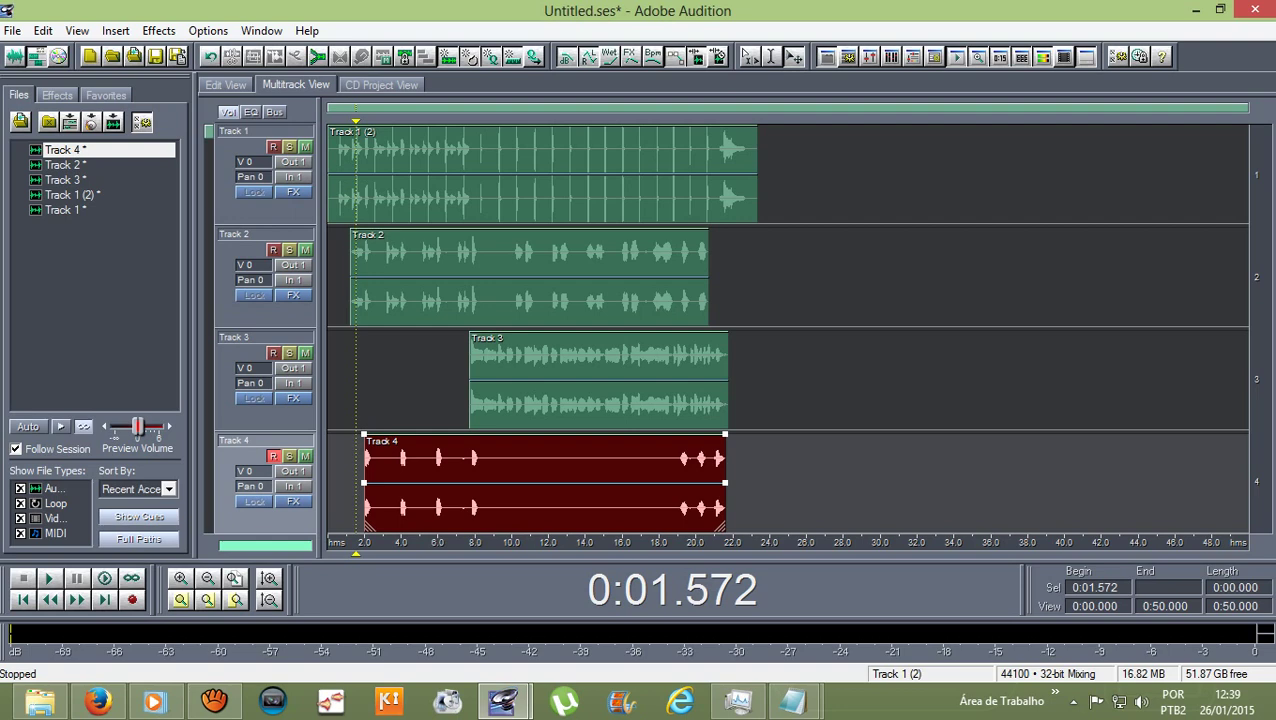
left_click(542, 173)
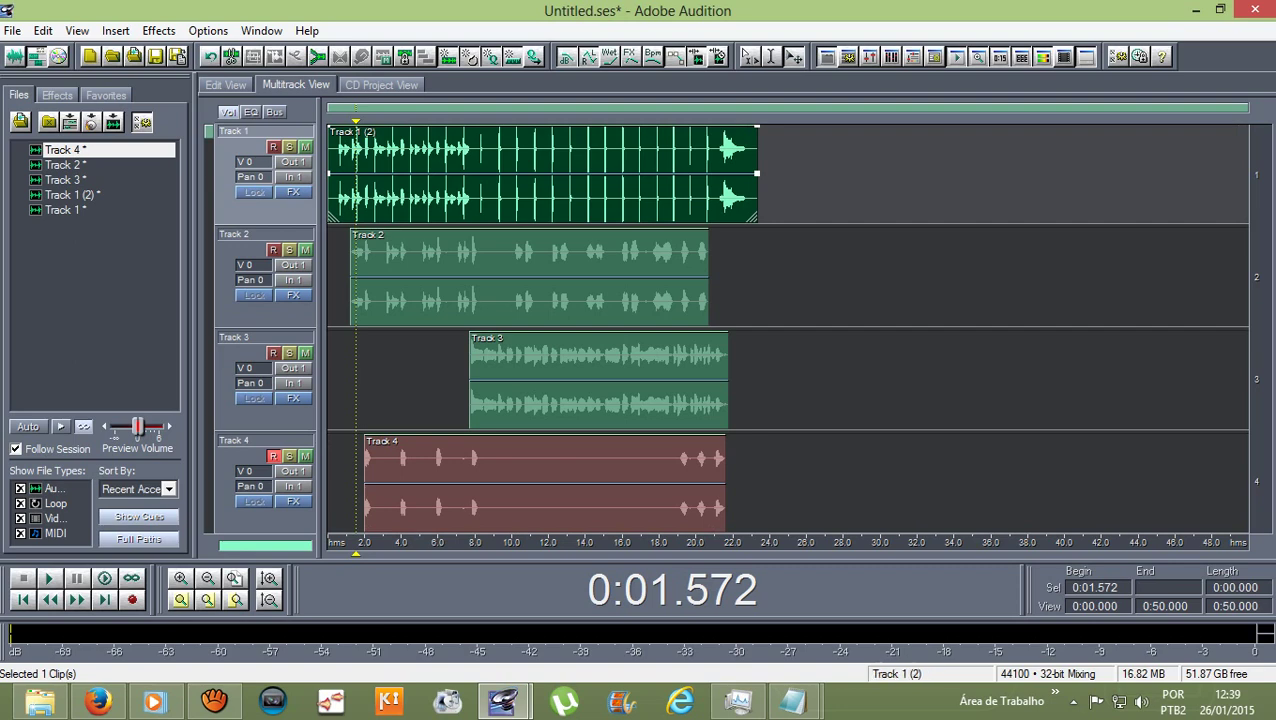
left_click(305, 147)
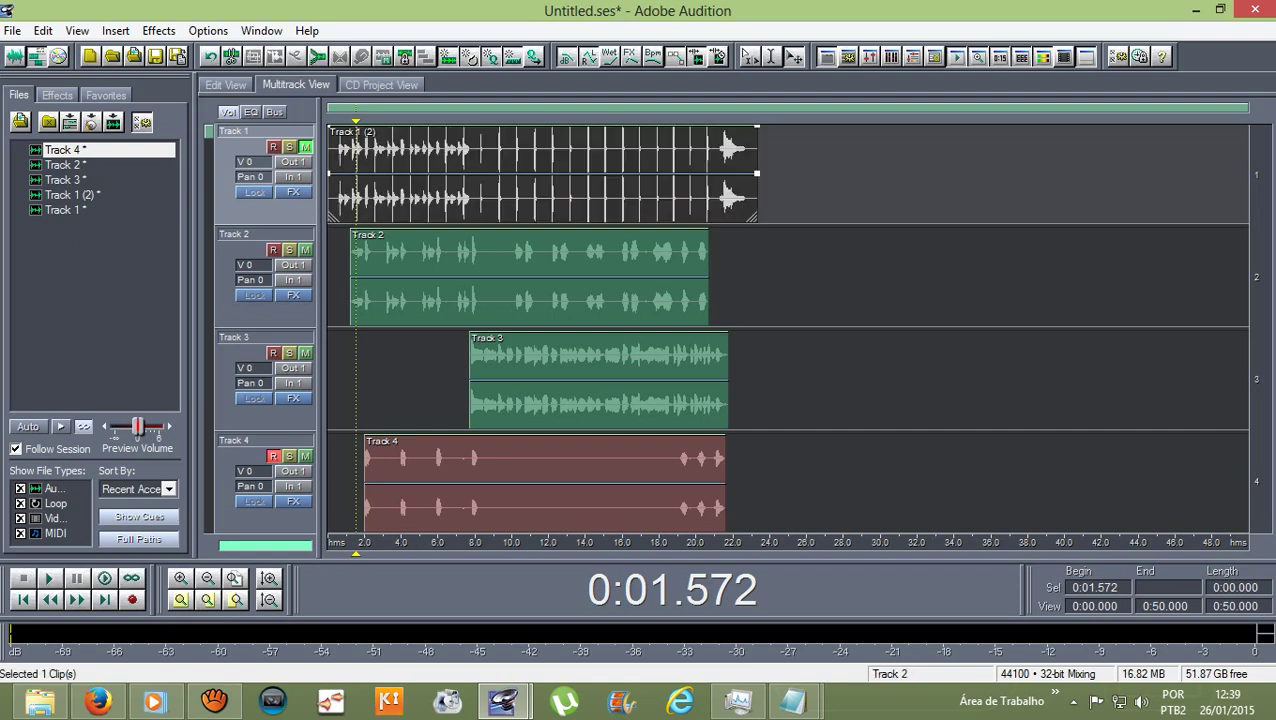
Add the clips on Tracks 2, 3 and 4 to the selection and mix down the selected audio clips to a new file.
left_click(529, 276, "ctrl")
left_click(598, 379, "ctrl")
left_click(544, 483, "ctrl")
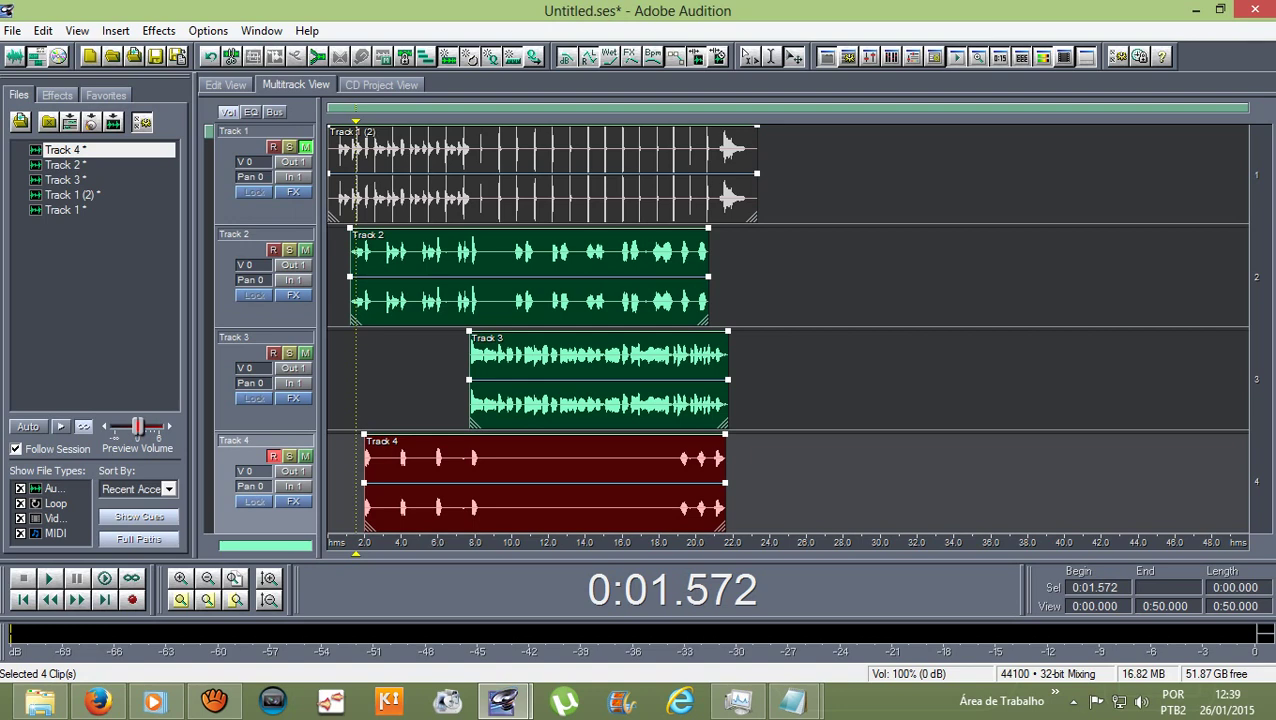
left_click(43, 30)
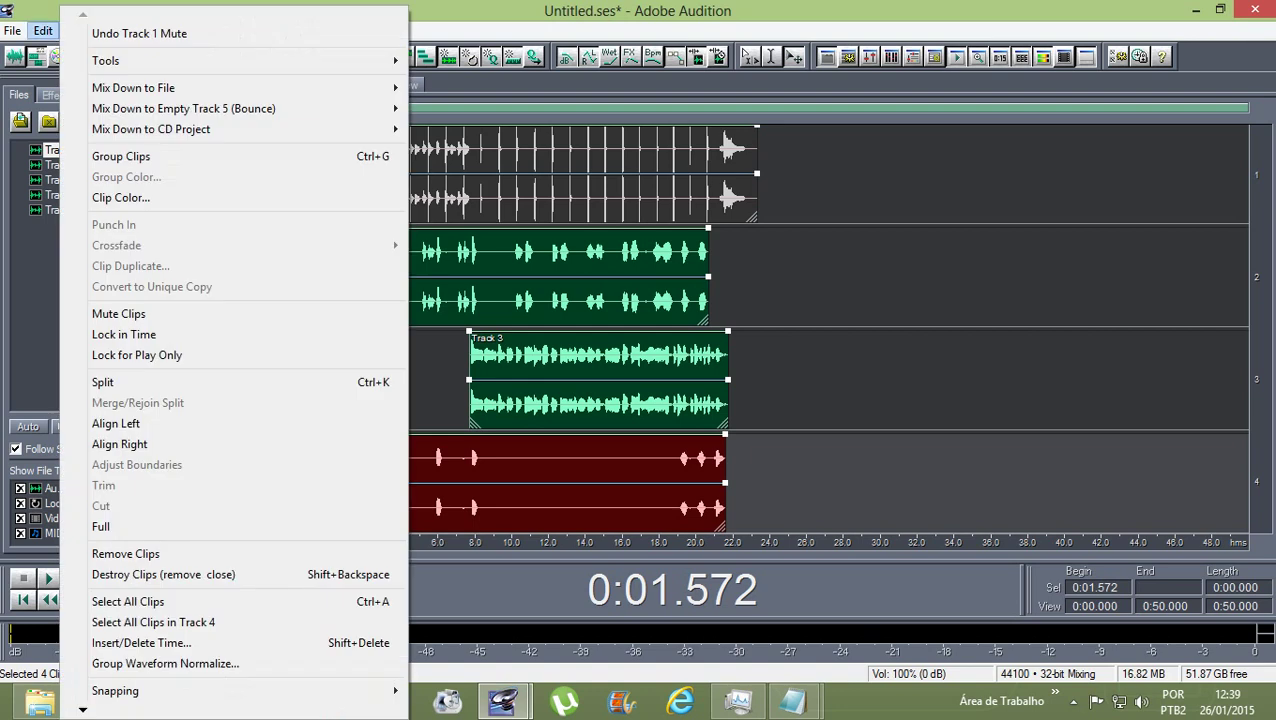
mouse_move(150, 88)
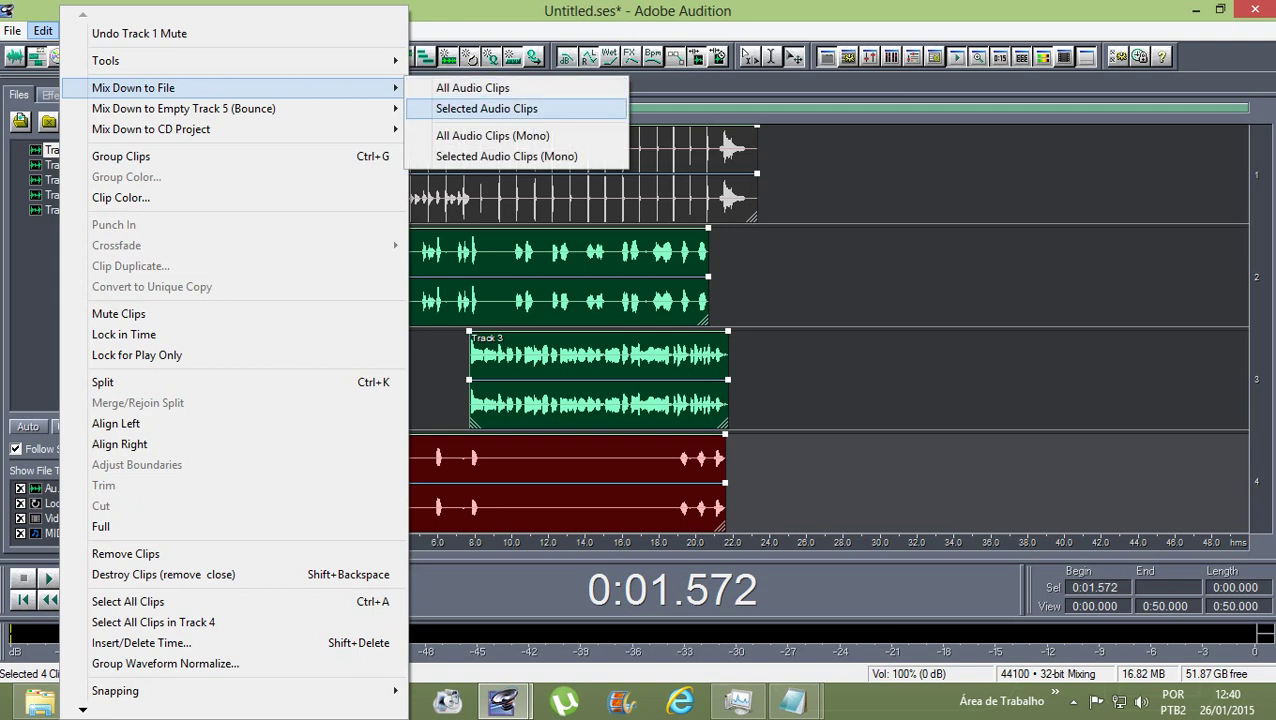
left_click(486, 108)
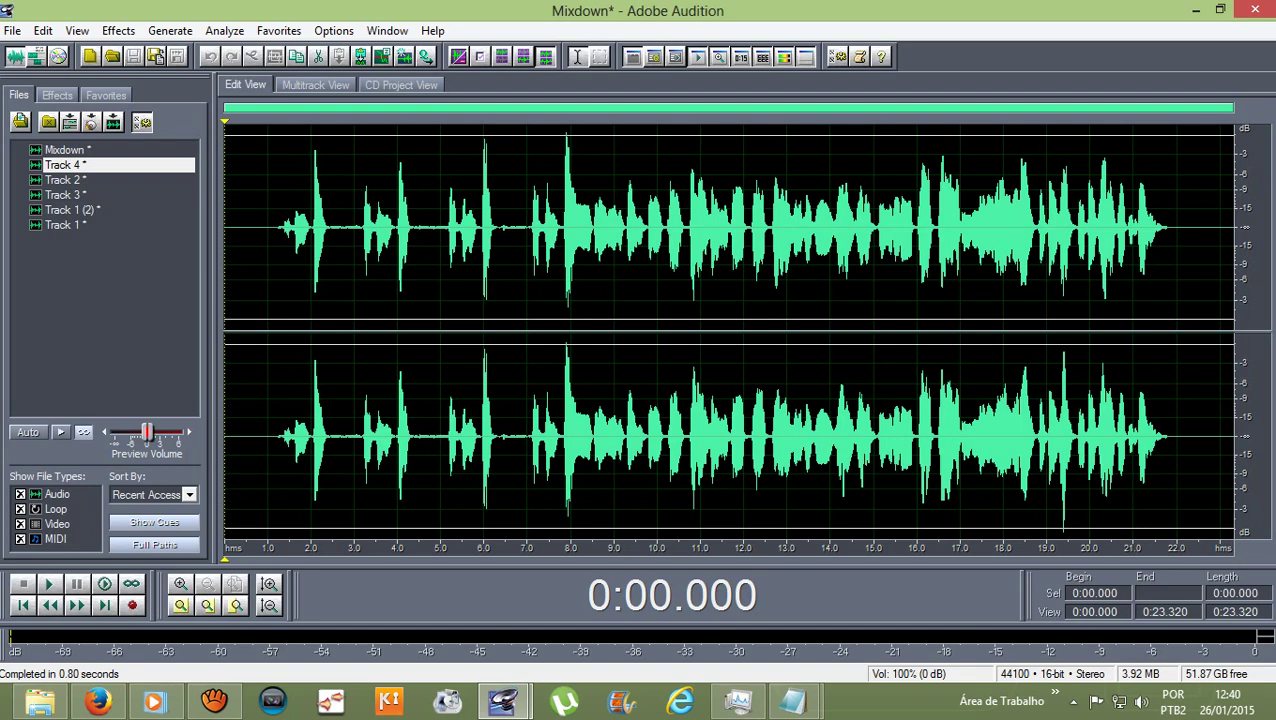
Examine the Mixdown waveform and play it back from about 1.3 seconds.
left_click_drag(242, 227, 1233, 227)
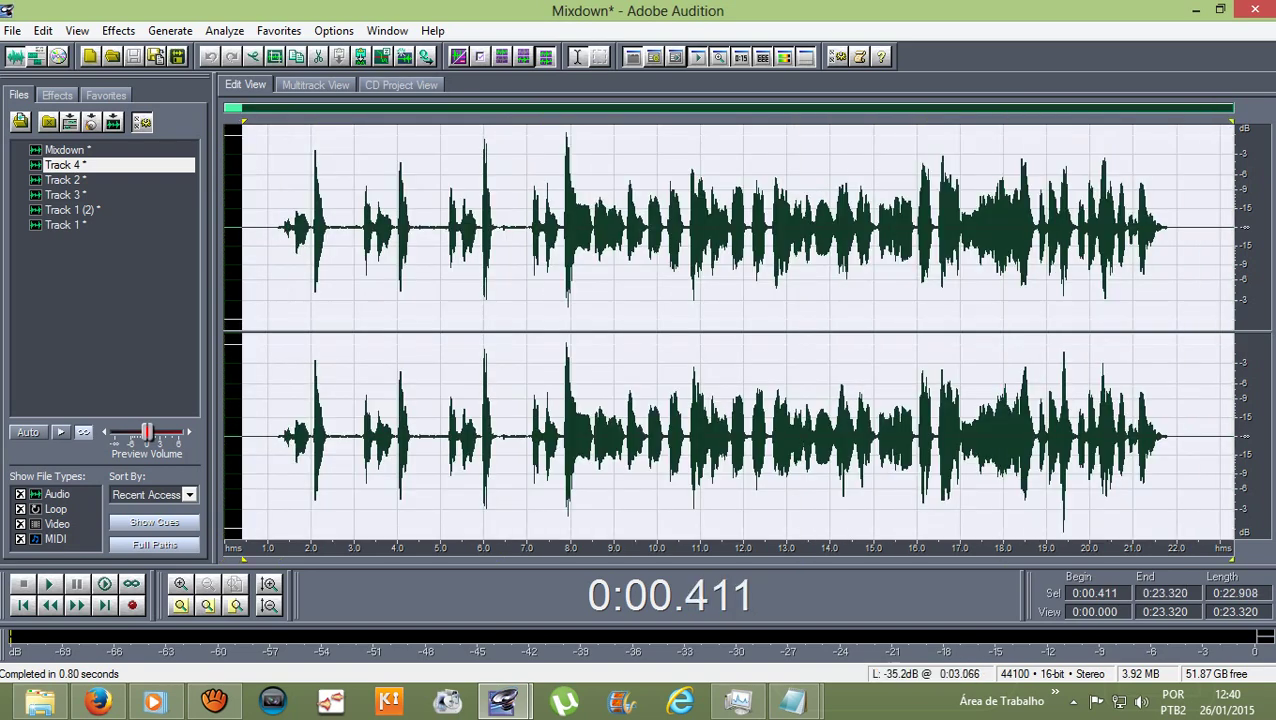
left_click(267, 227)
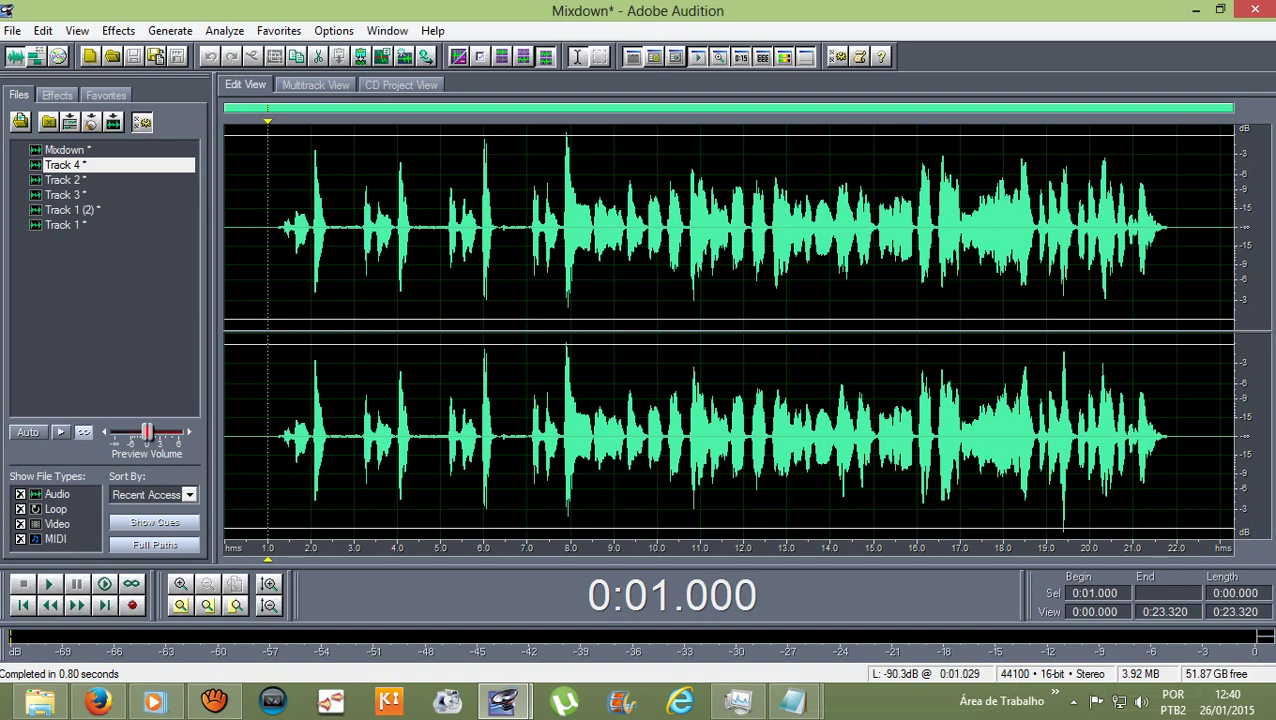
left_click_drag(280, 230, 1168, 230)
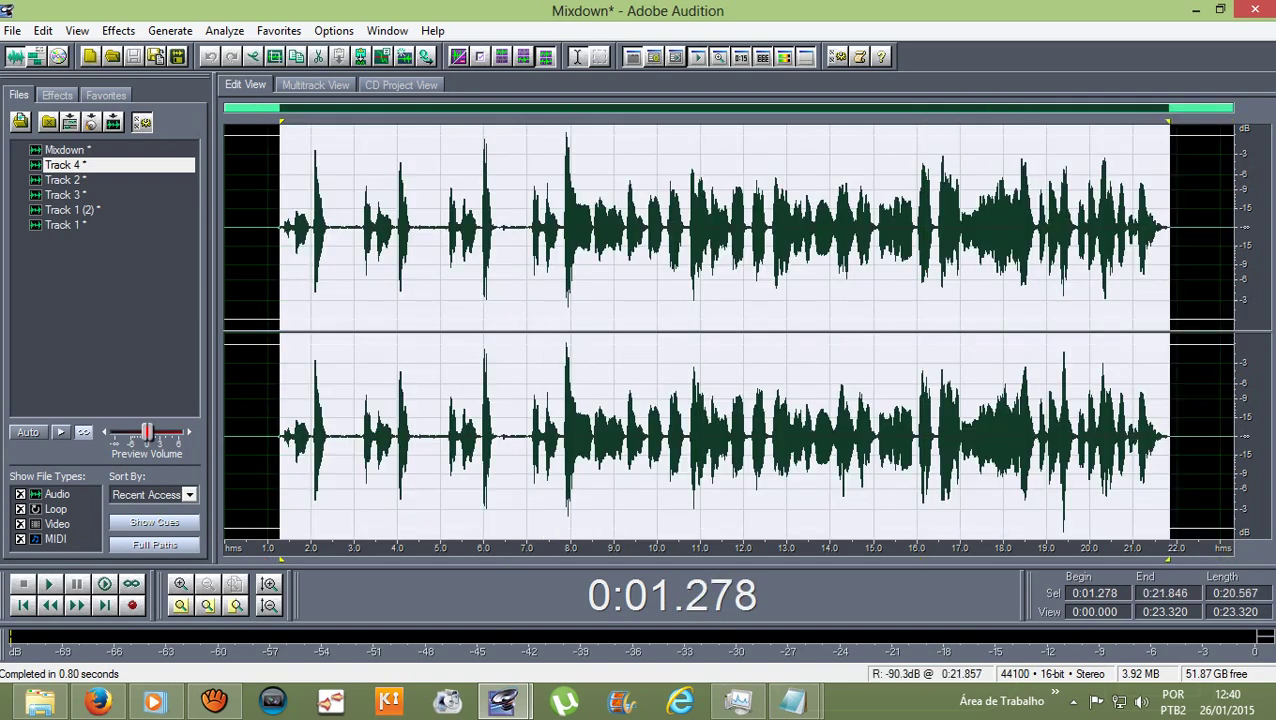
key("Escape")
key("space")
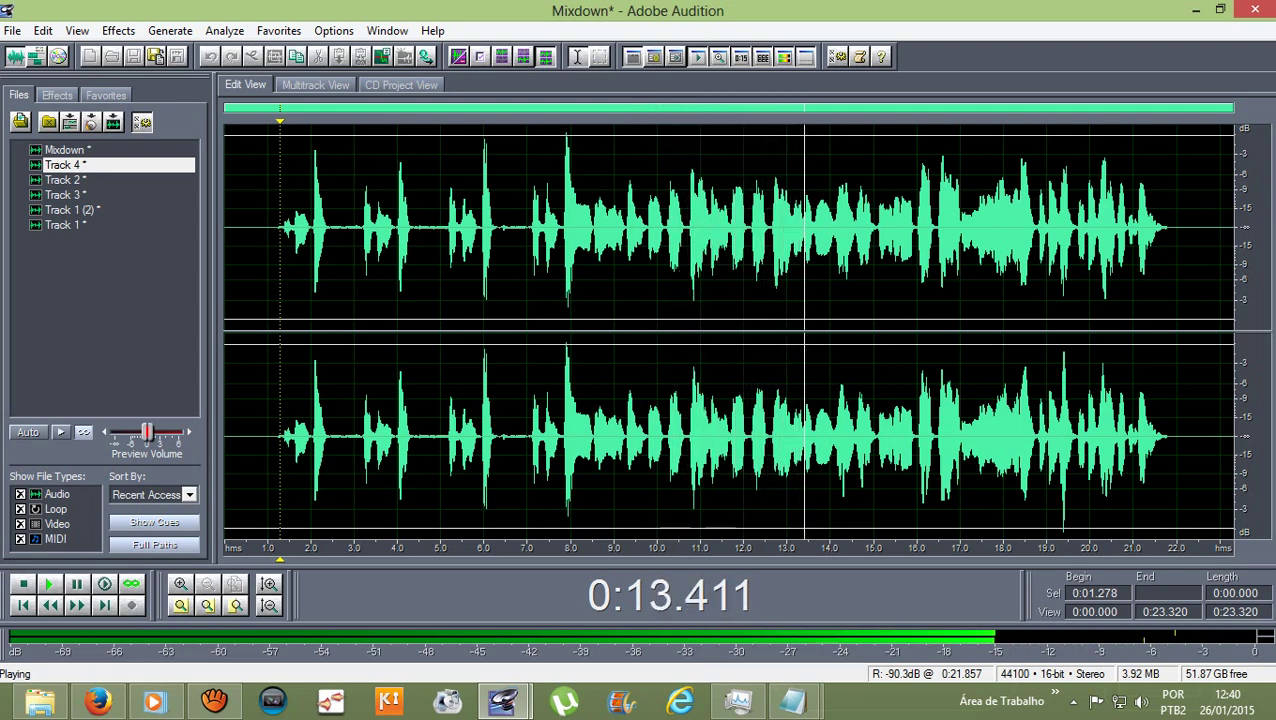
key("space")
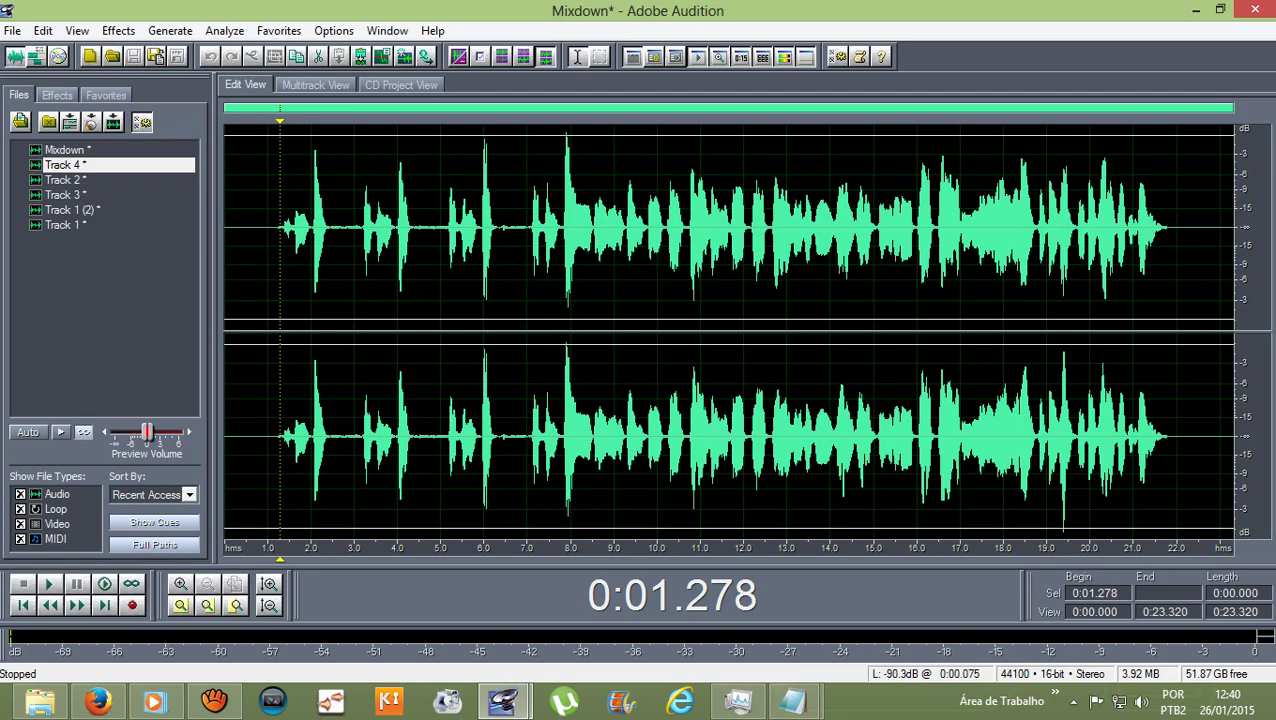
key("ctrl+a")
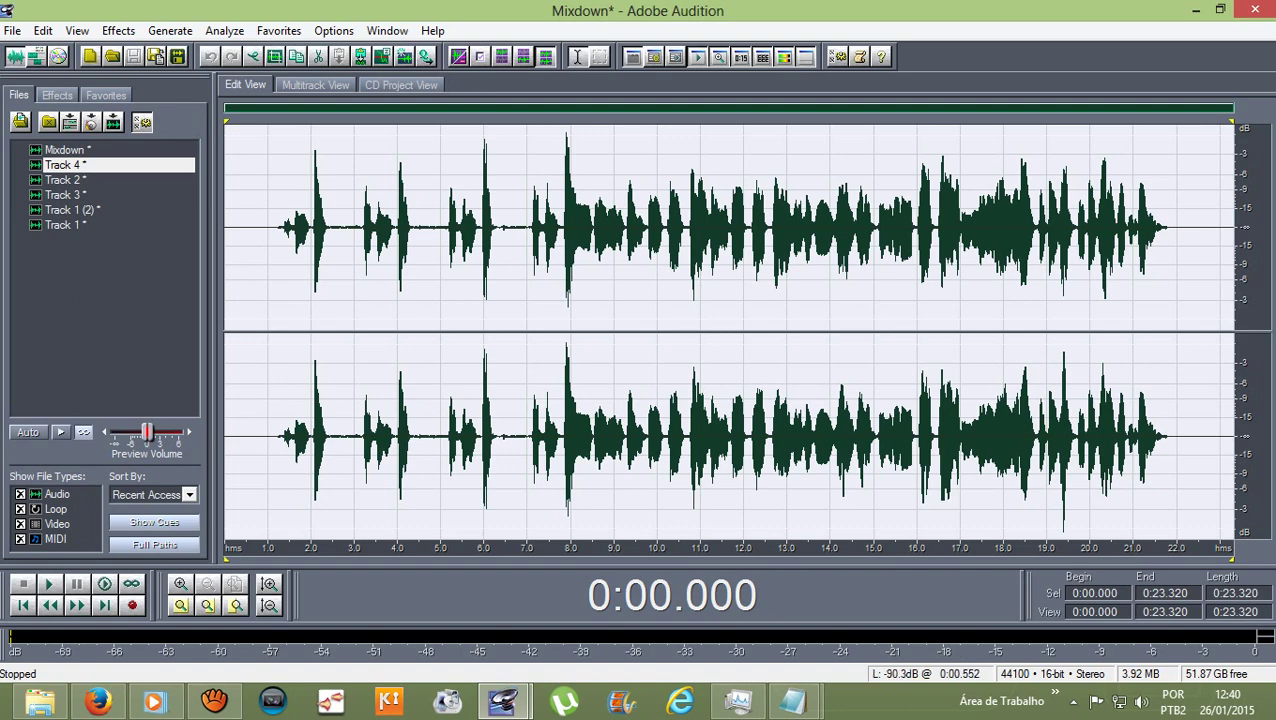
left_click(262, 227)
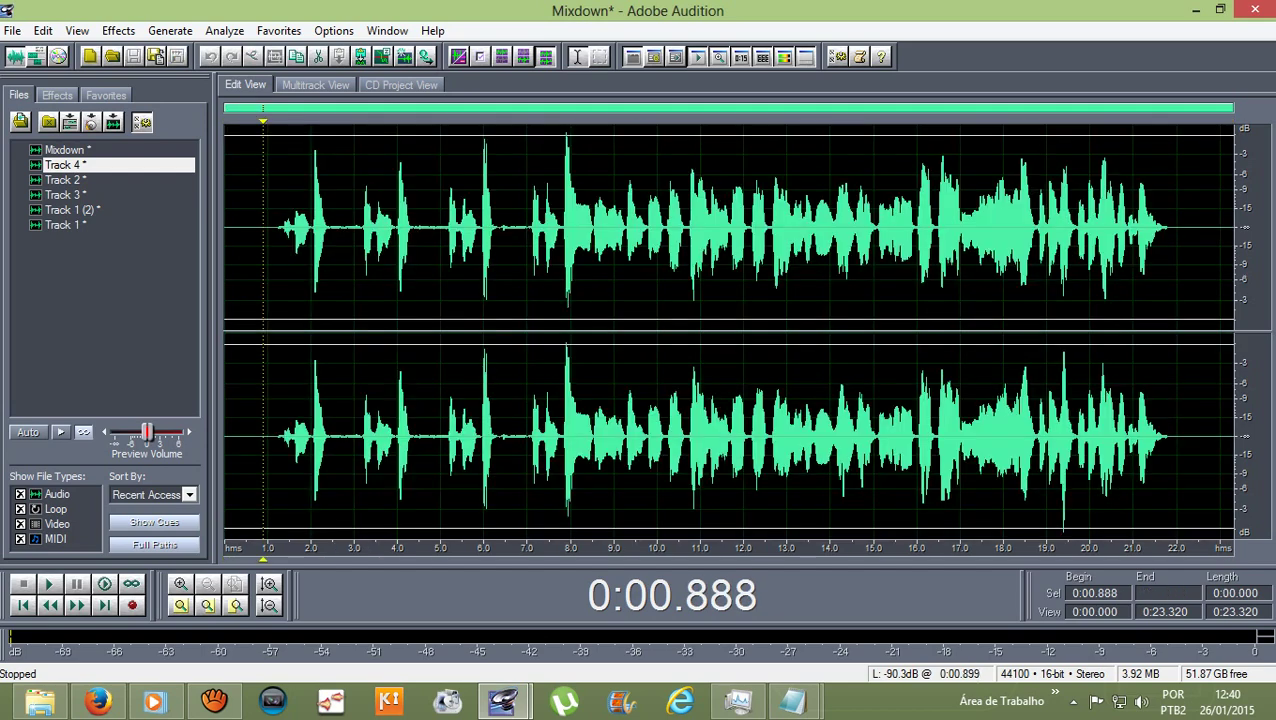
Return to the multitrack session, deselect the Track 1 clip and remove the clips on Tracks 2, 3 and 4.
left_click(315, 84)
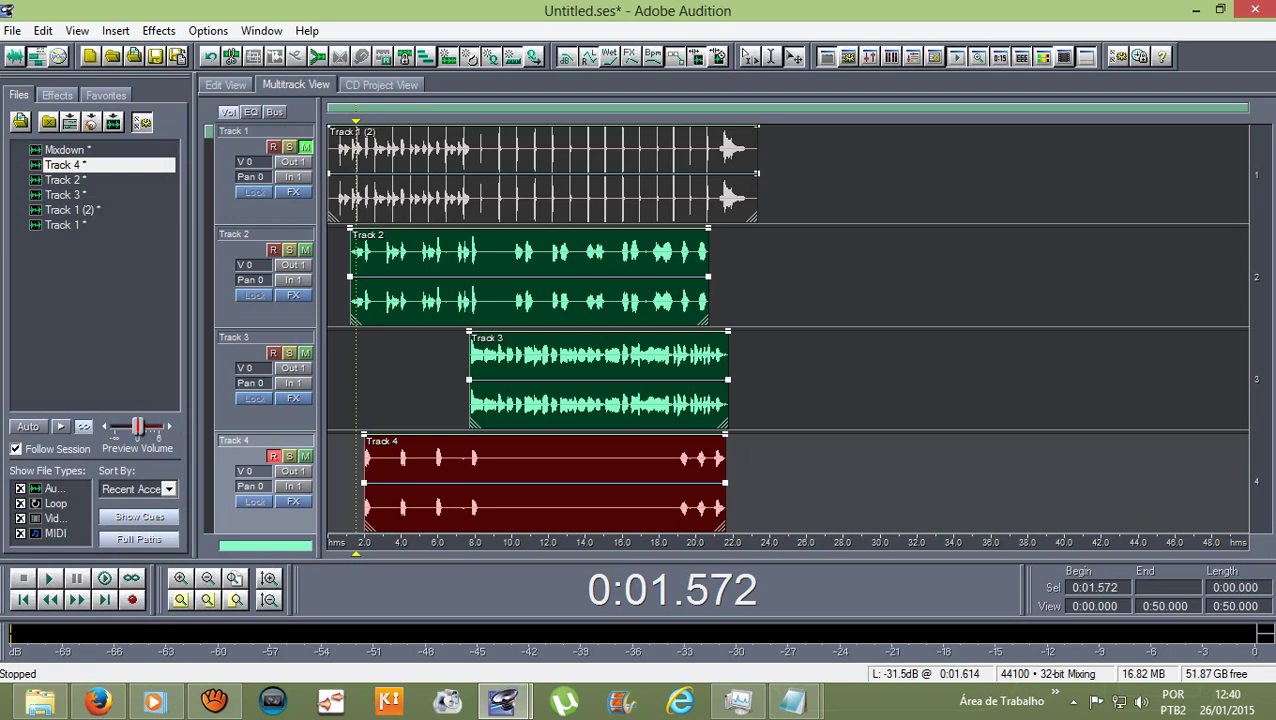
left_click(350, 480)
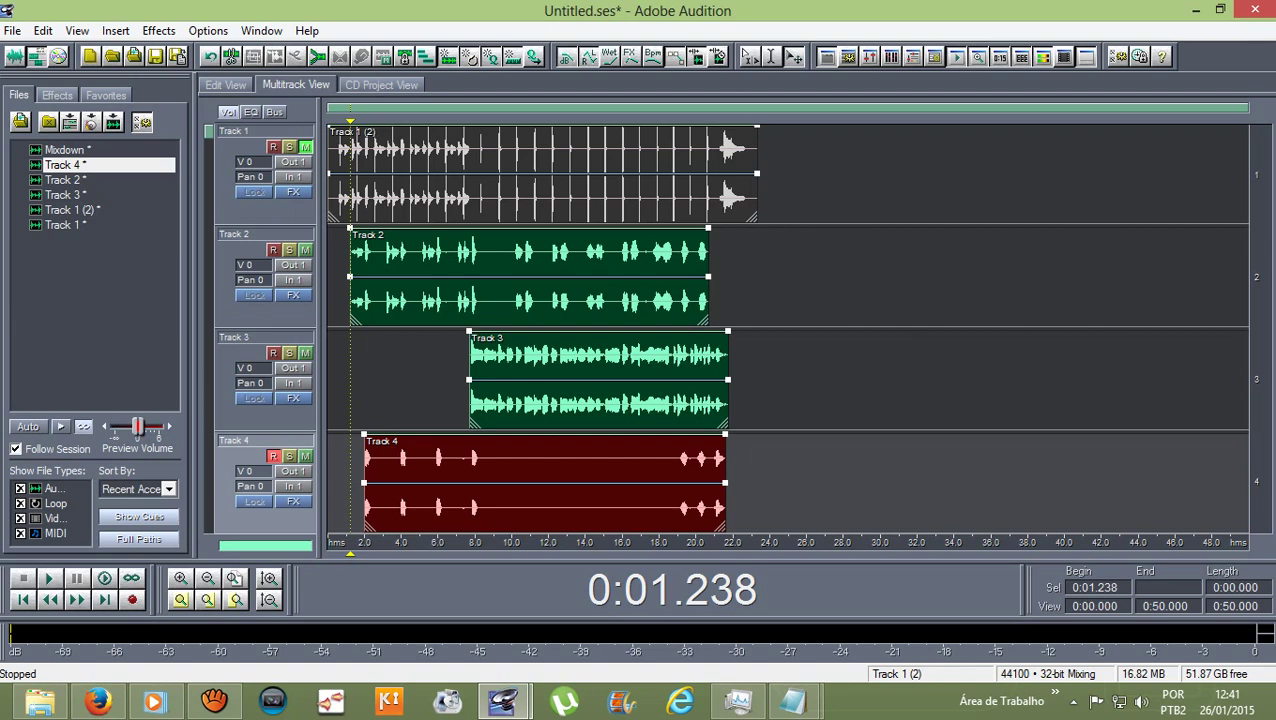
left_click(541, 160, "ctrl")
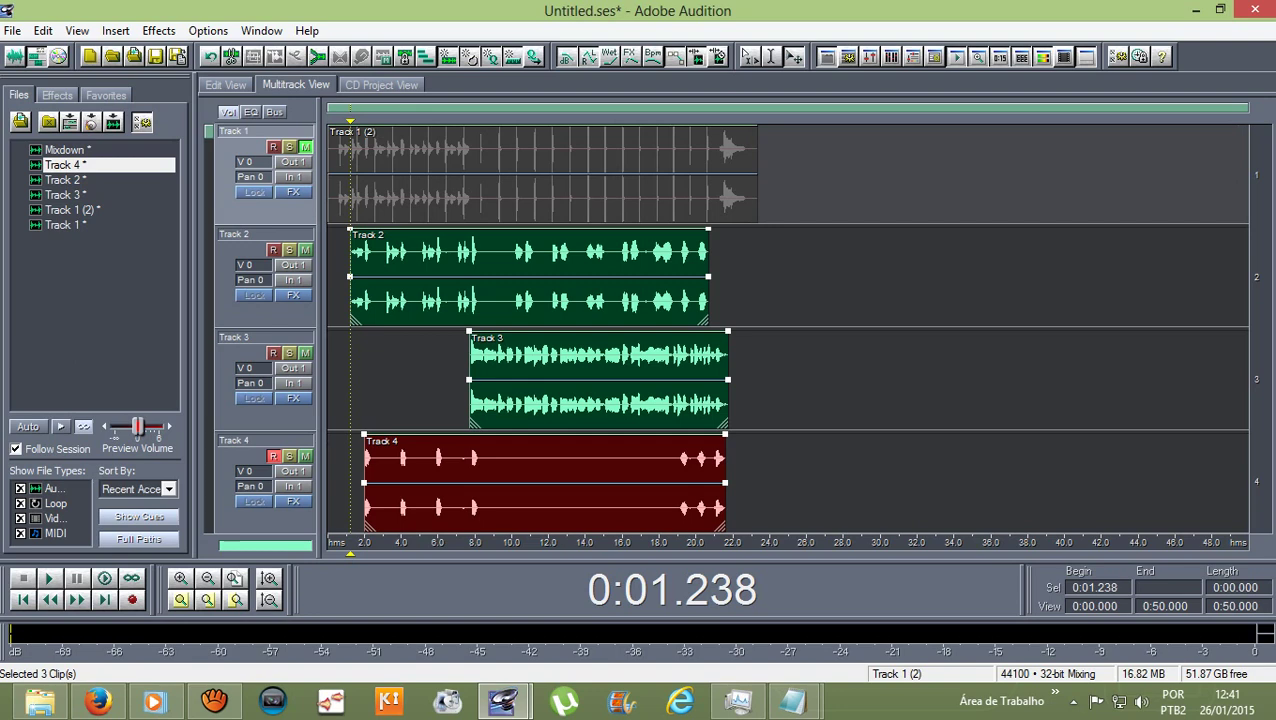
key("Delete")
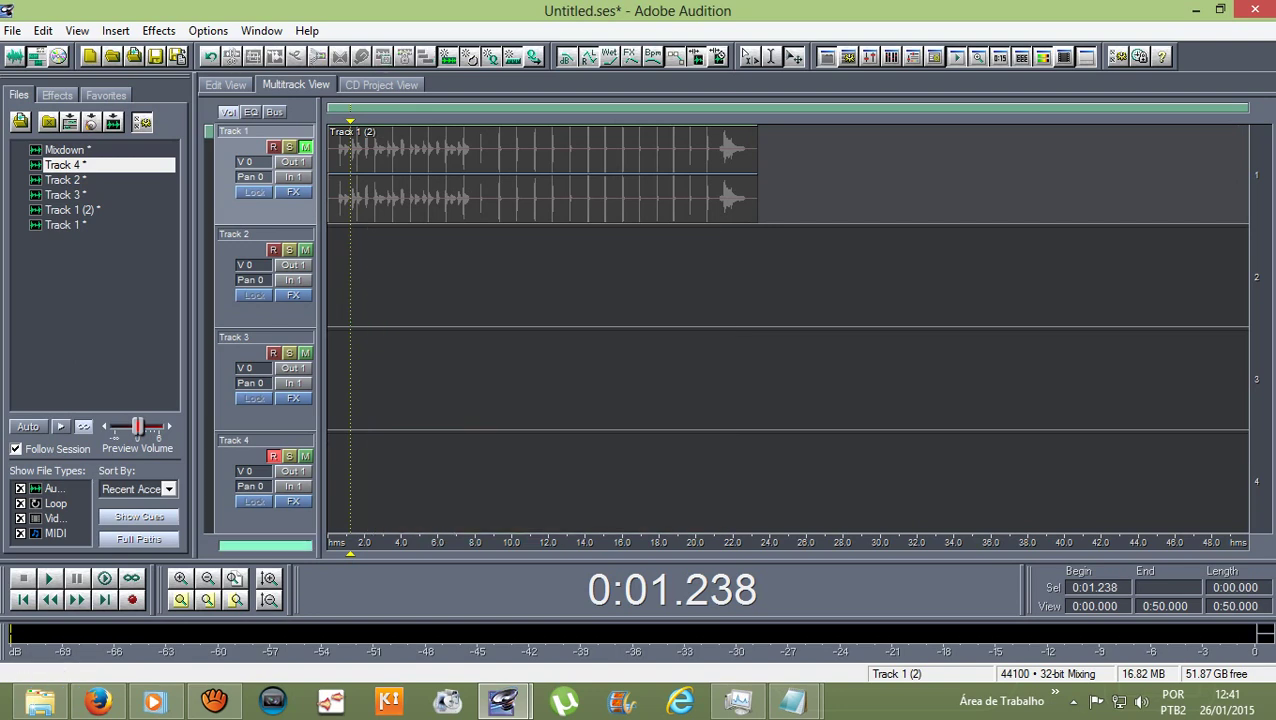
Place the Mixdown file at the start of Track 2 and play it back from about 1.3 seconds.
key("Home")
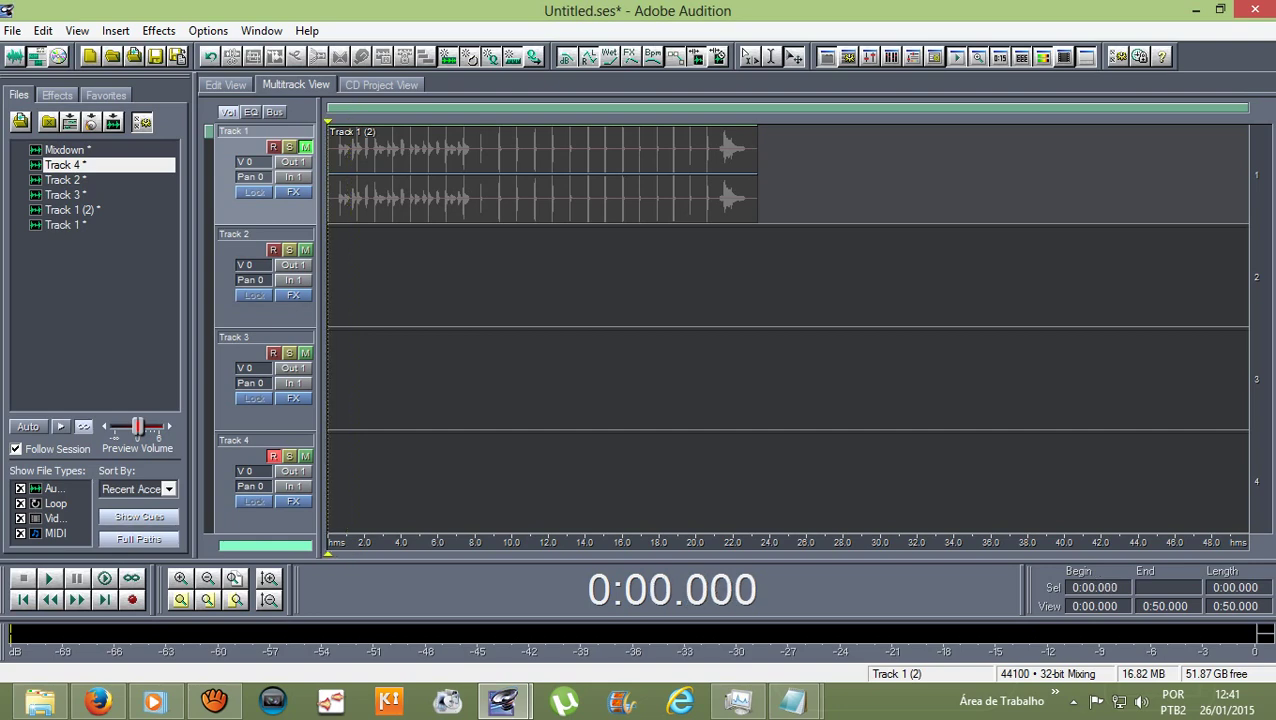
left_click(67, 149)
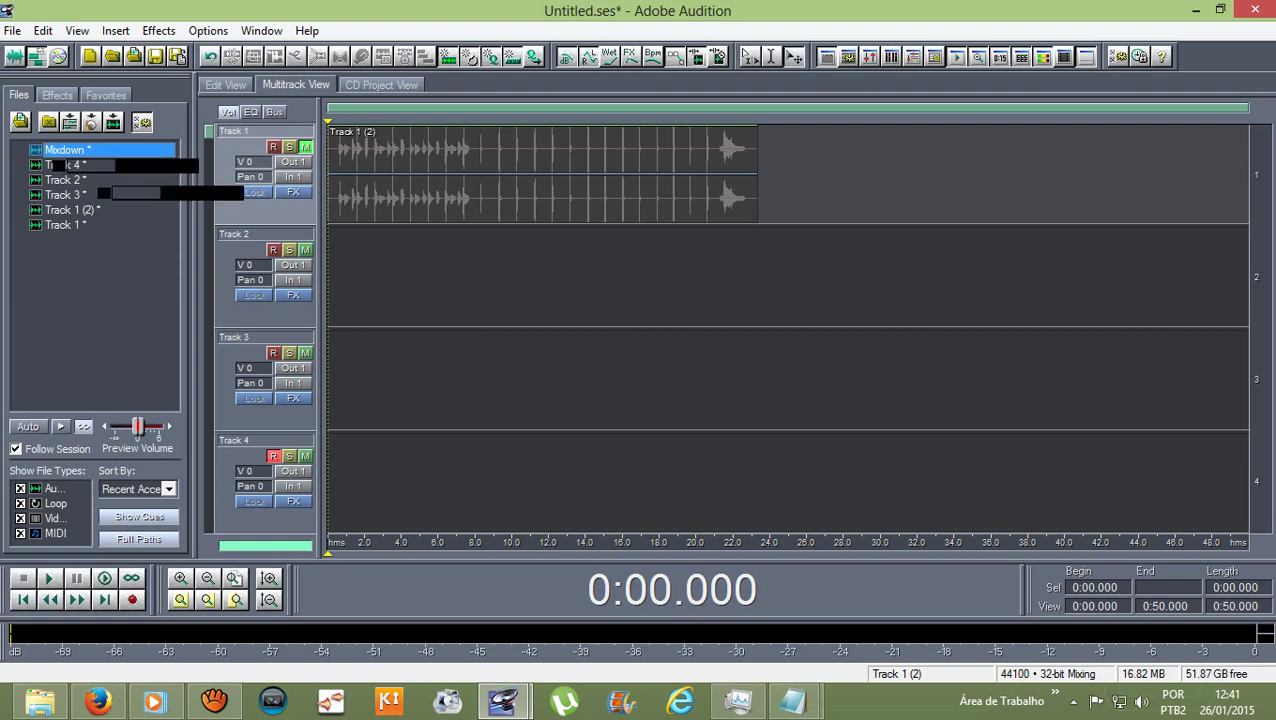
left_click_drag(57, 165, 334, 280)
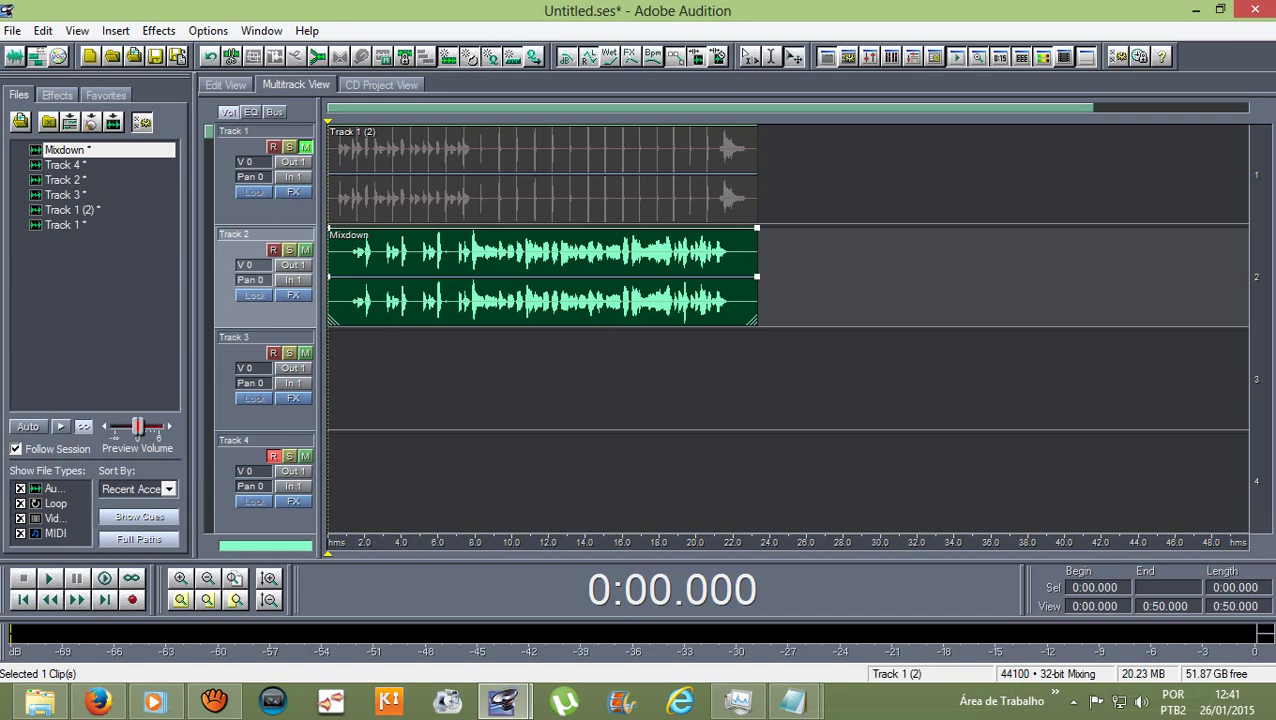
key("Right")
key("space")
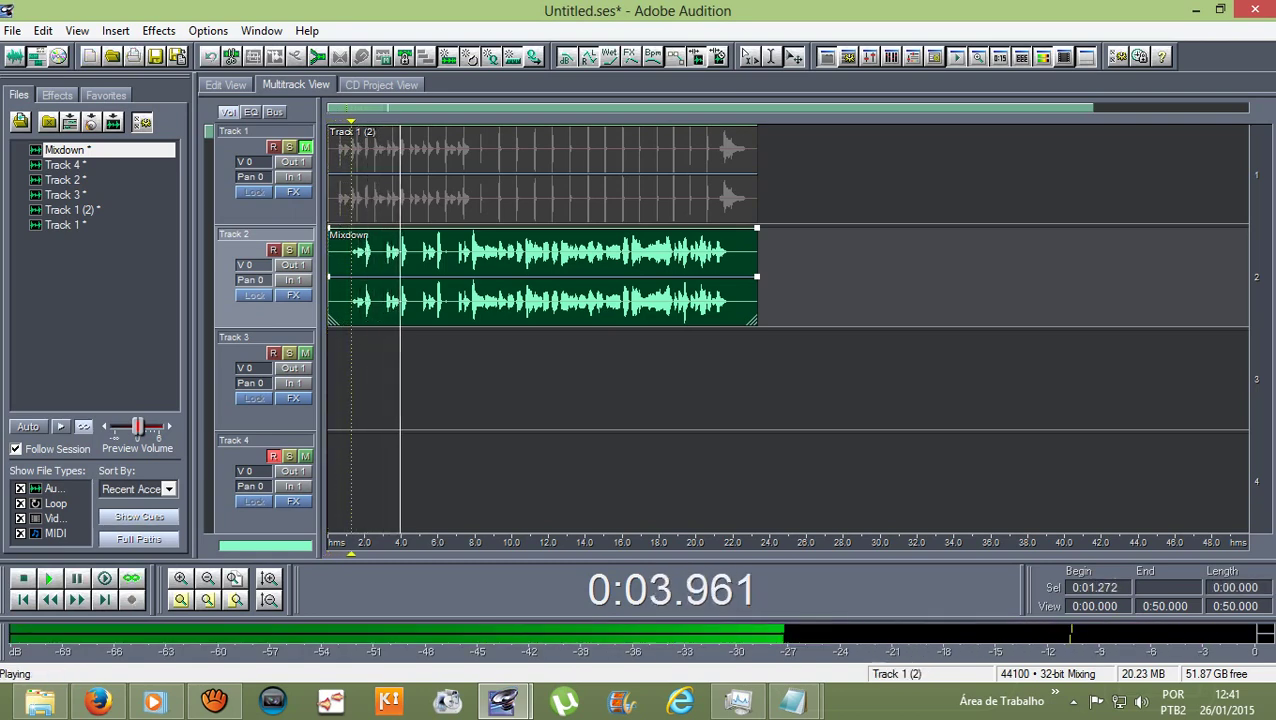
key("space")
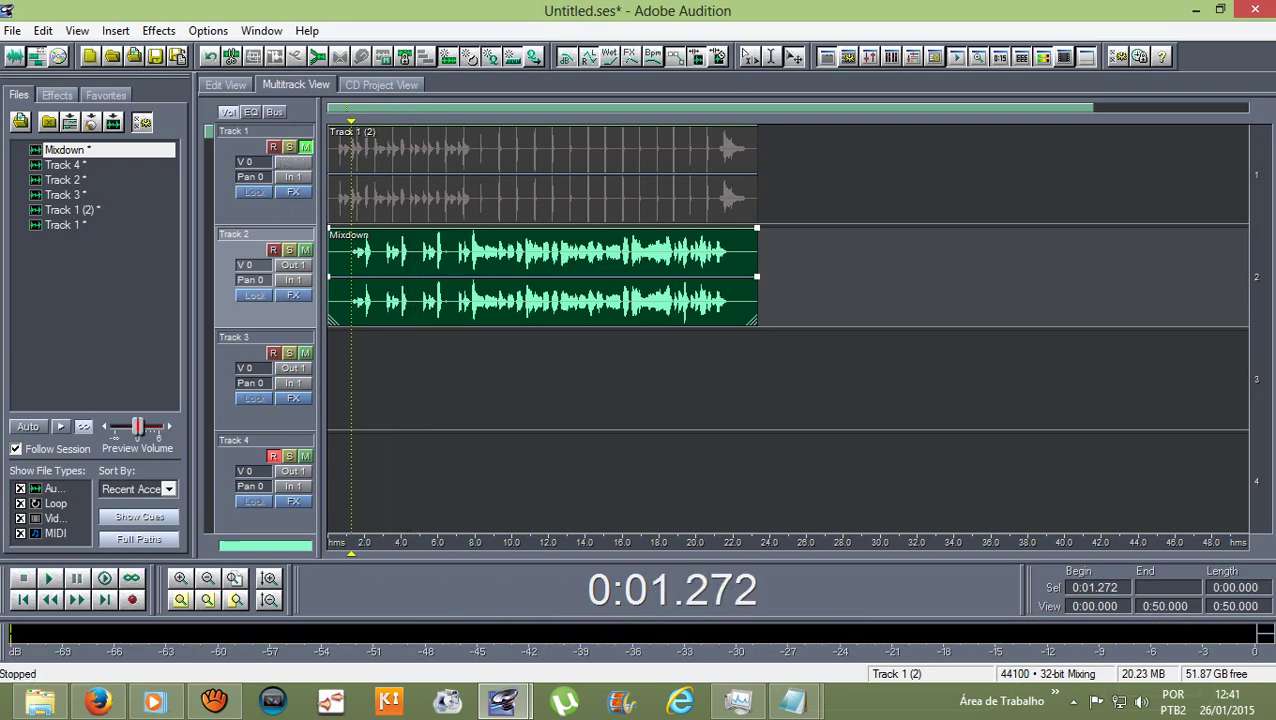
Export the session's audio as "Atirei o pau no gato acapella.wav" in Windows PCM (*.wav) format.
key("alt")
left_click(12, 30)
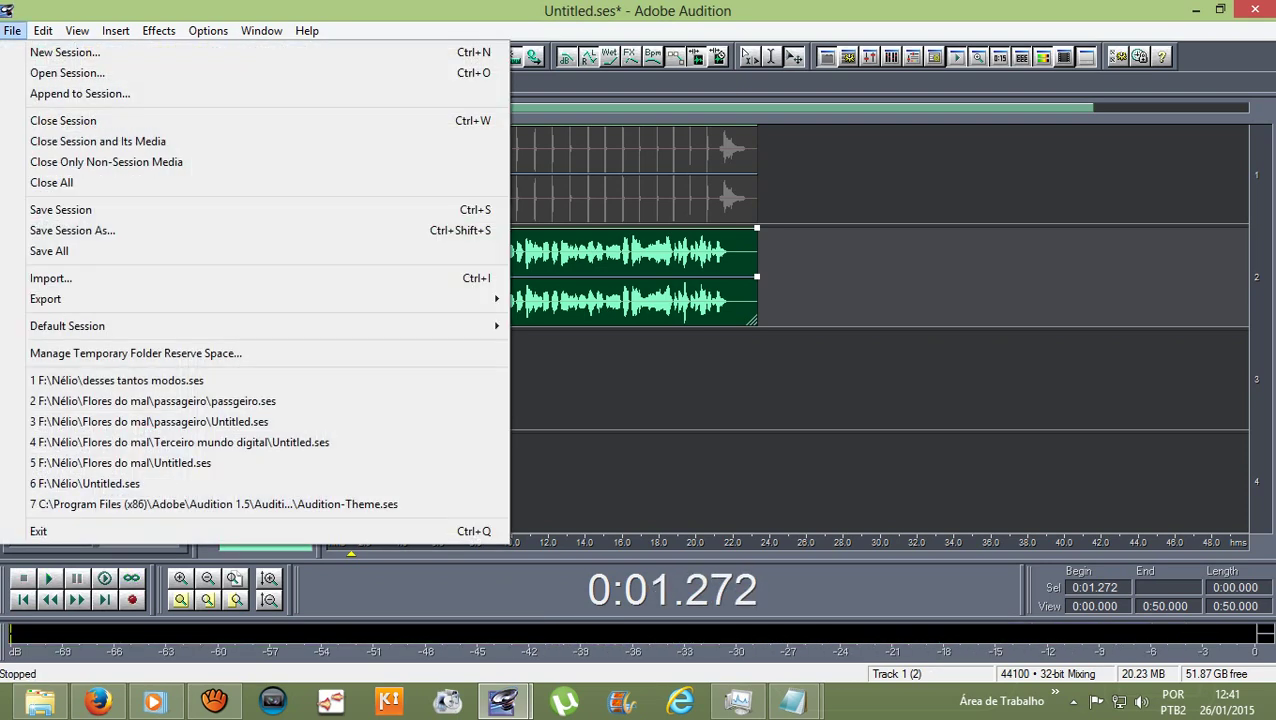
mouse_move(45, 298)
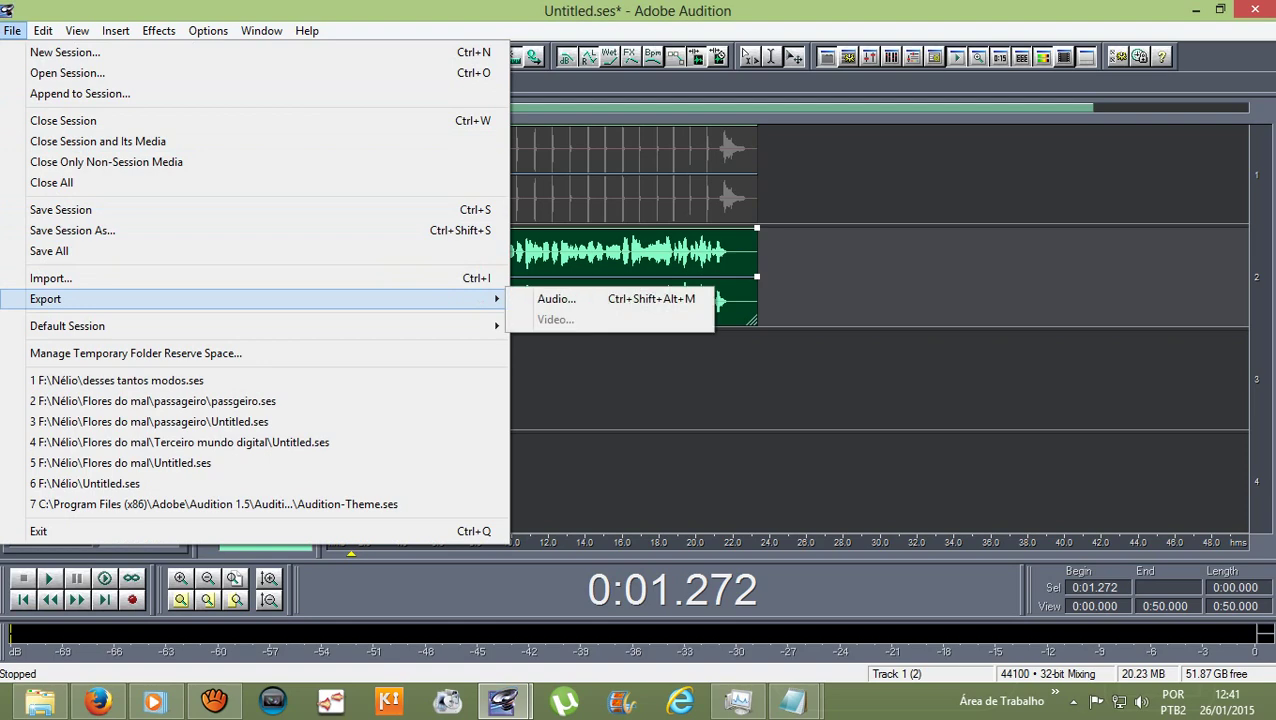
key("Right")
key("Return")
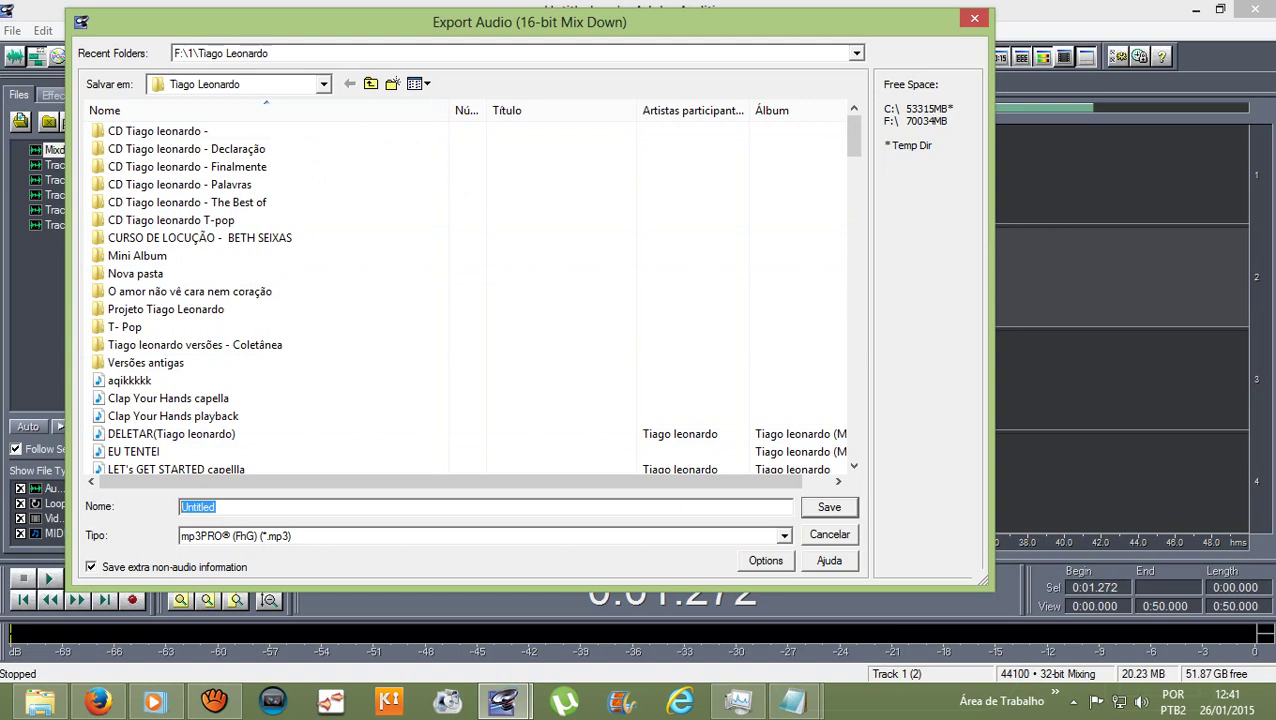
type("Atirei o pau no gato aca")
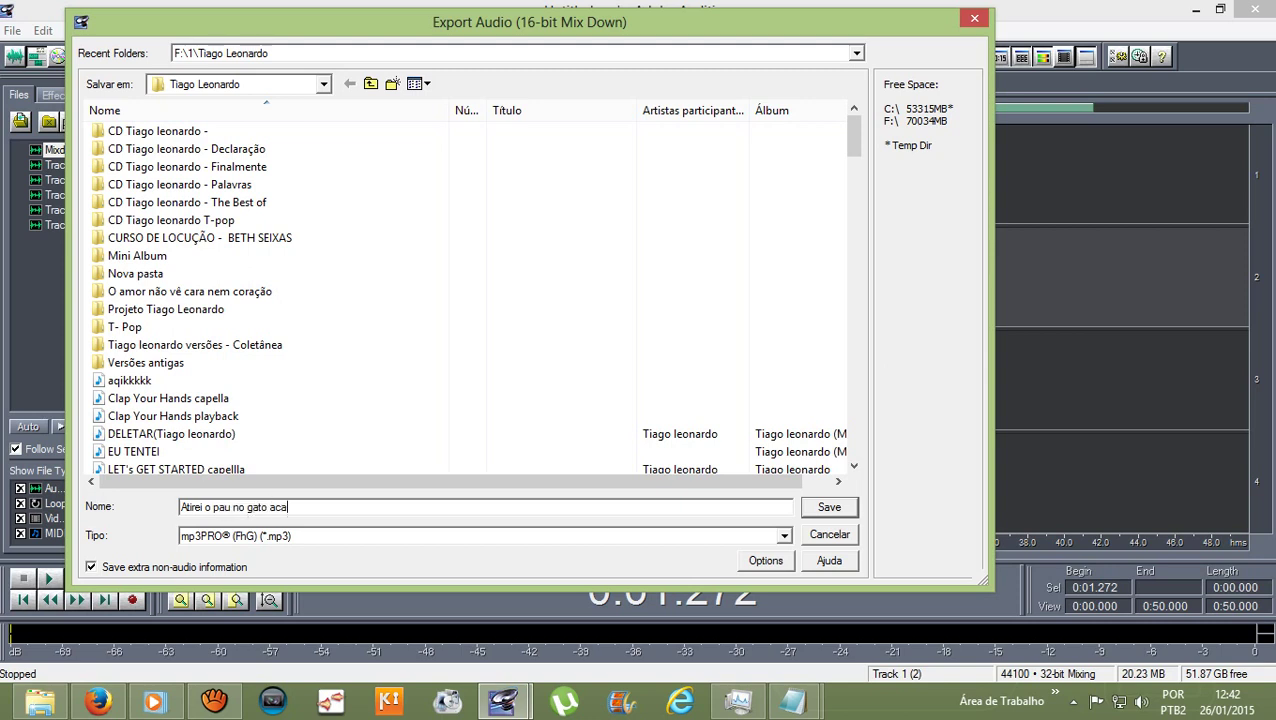
type("pella")
left_click(484, 536)
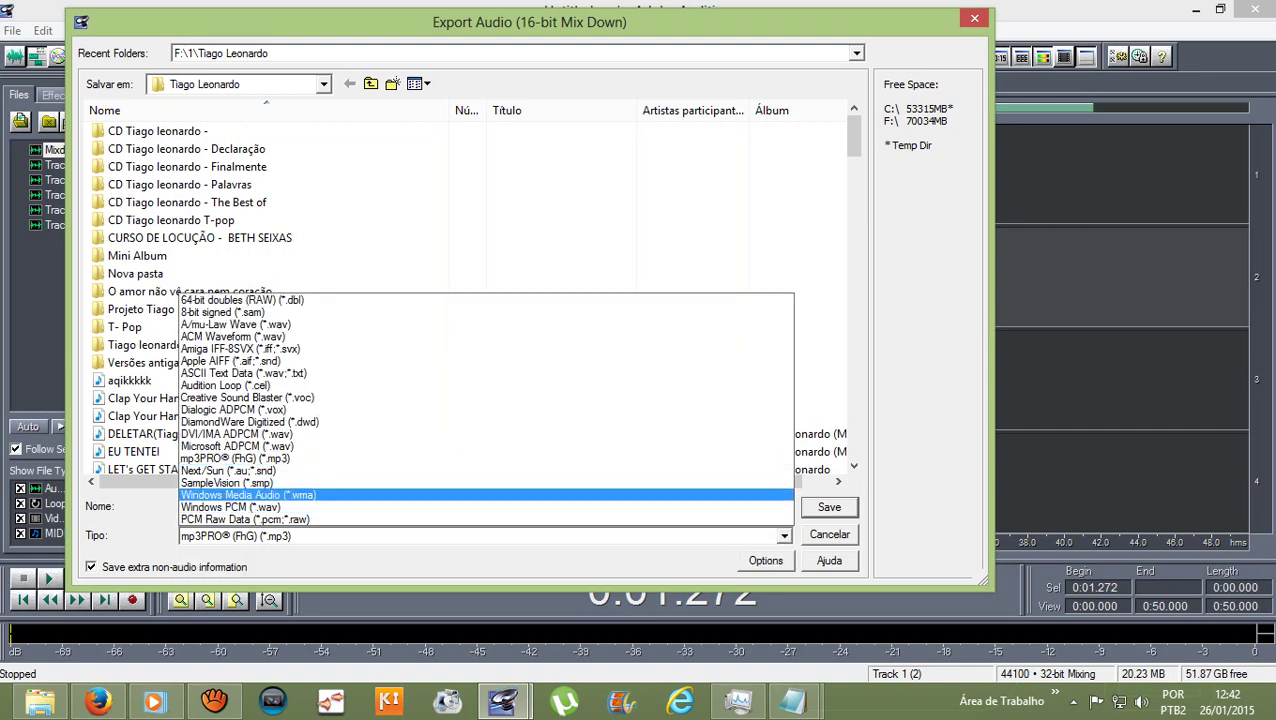
key("Return")
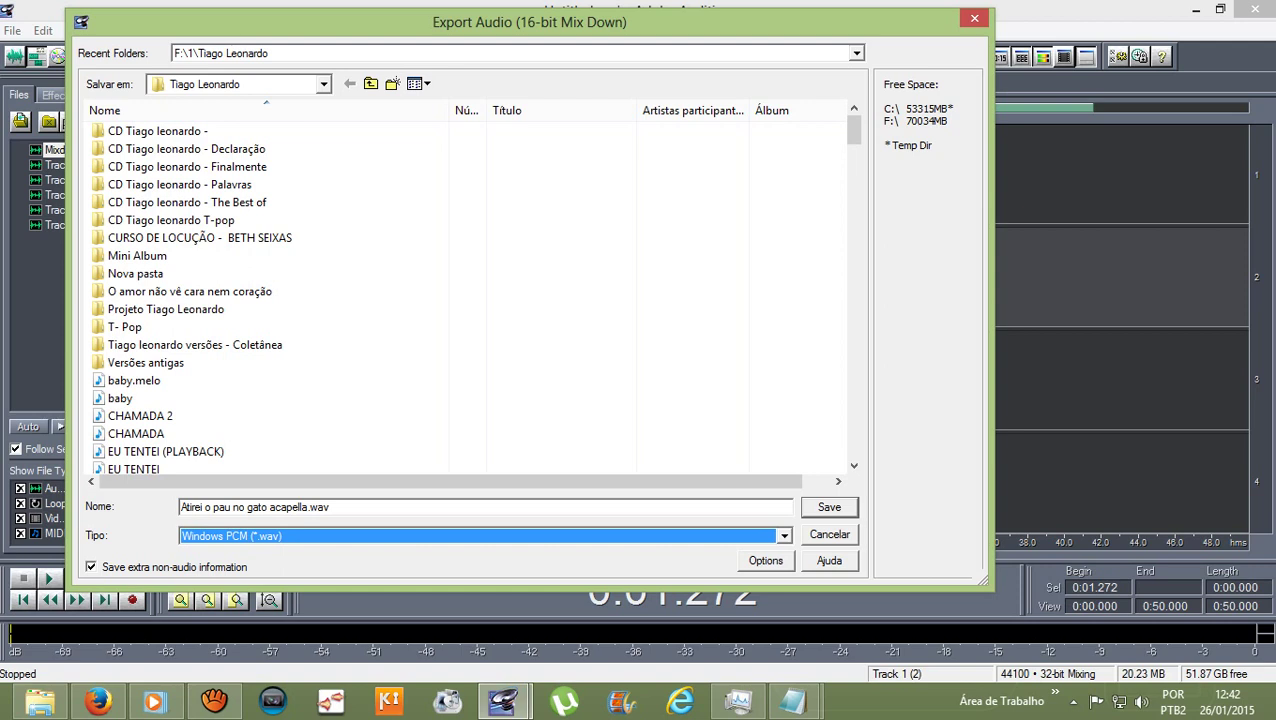
left_click(828, 507)
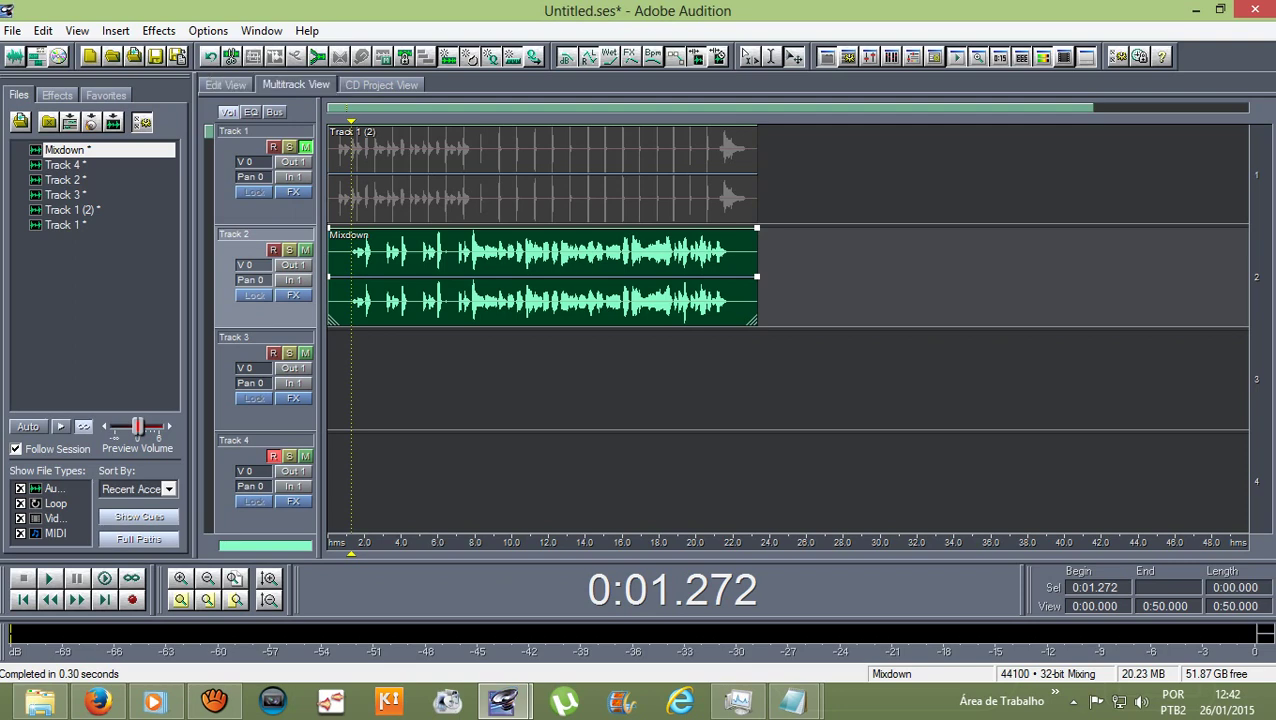
Undo the placement of the Mixdown clip on Track 2.
left_click(210, 56)
left_click(210, 56)
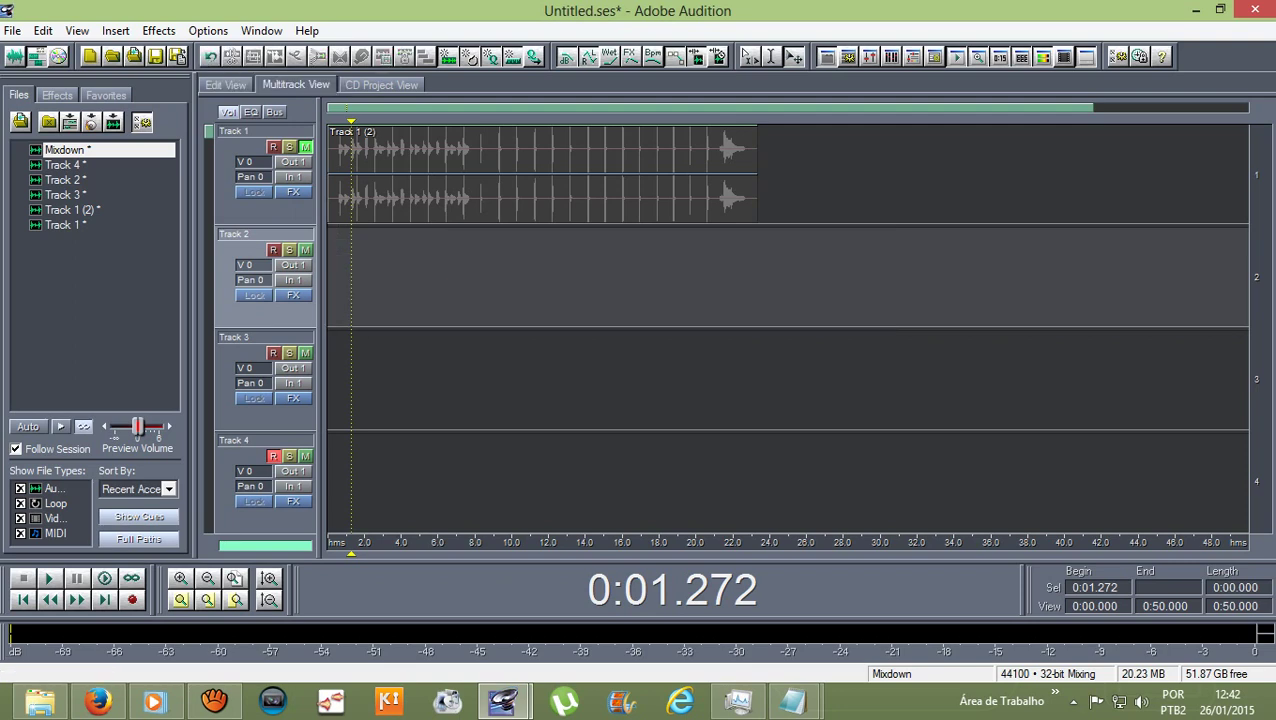
Undo the removal of the clips on Tracks 2, 3 and 4, select the Track 3 clip and play from its start.
left_click(210, 56)
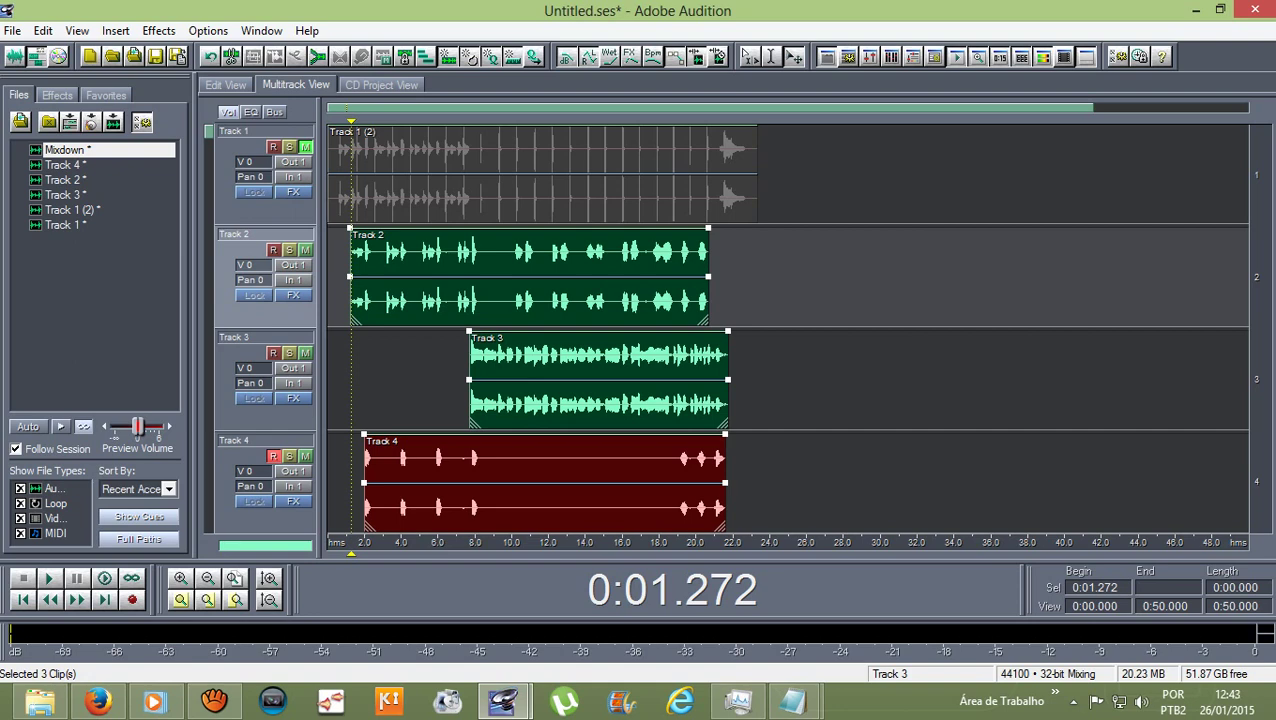
left_click(420, 380)
left_click(598, 380)
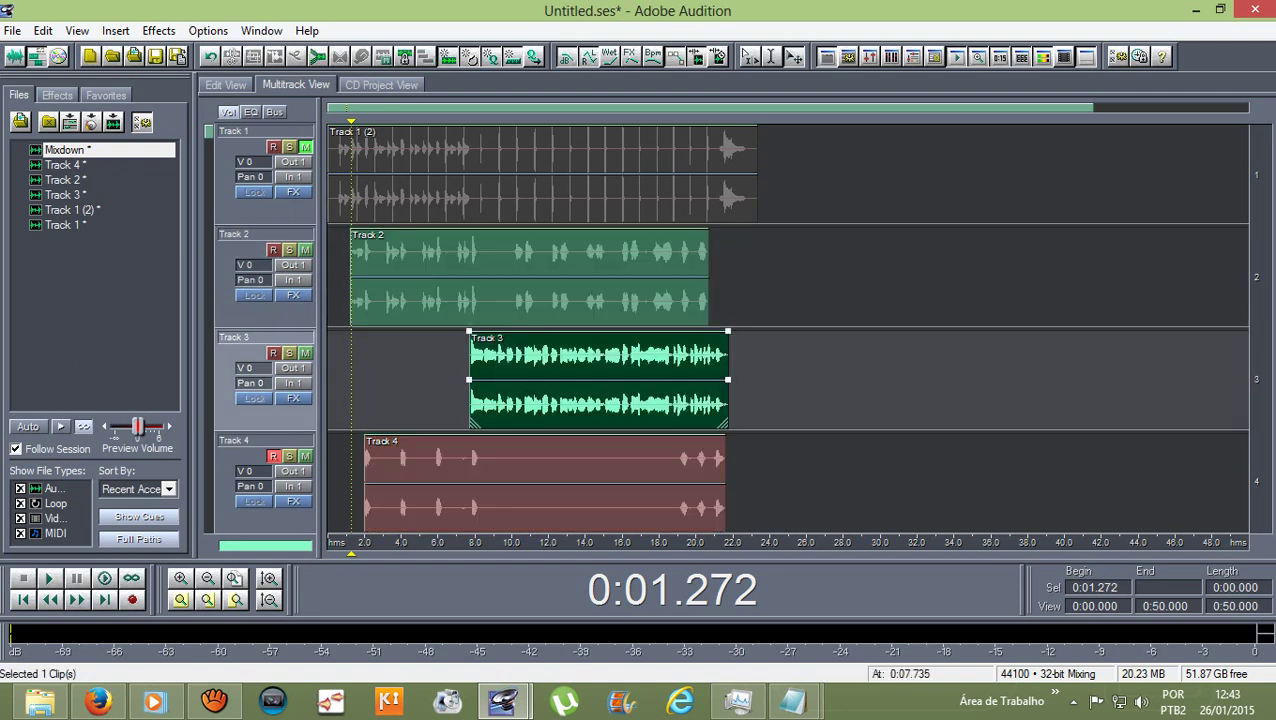
left_click_drag(351, 121, 469, 121)
key("space")
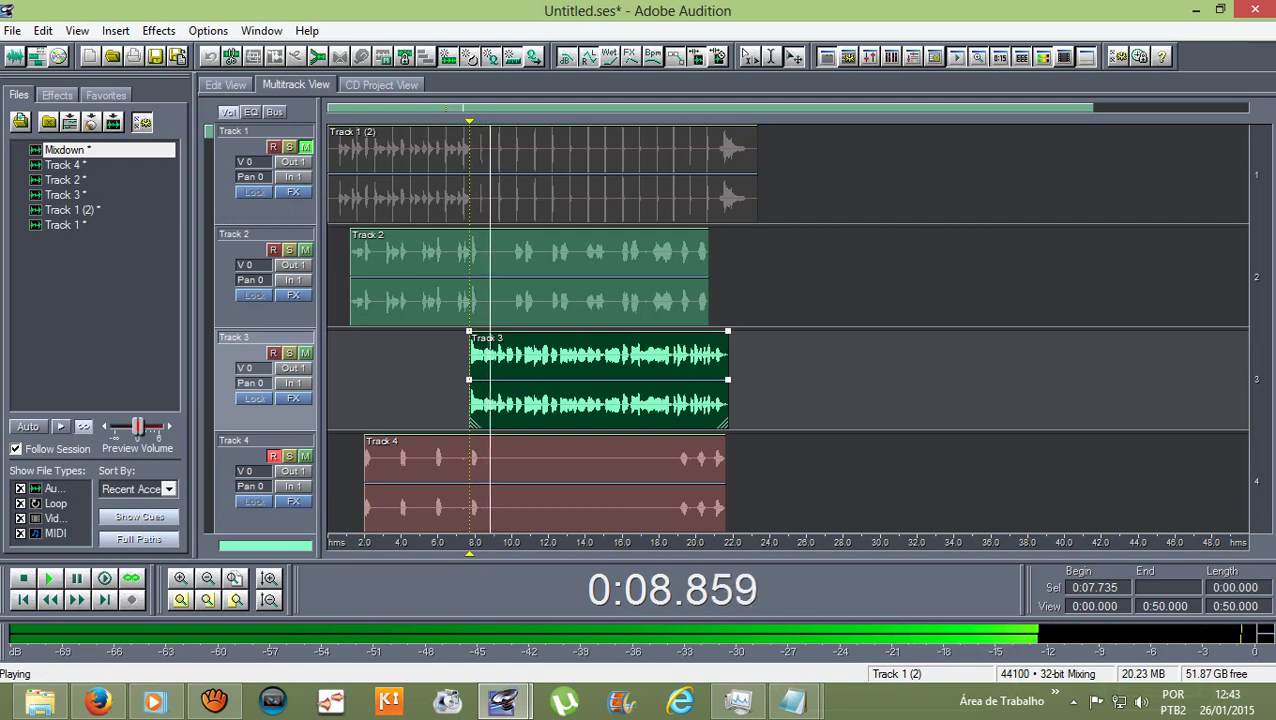
key("space")
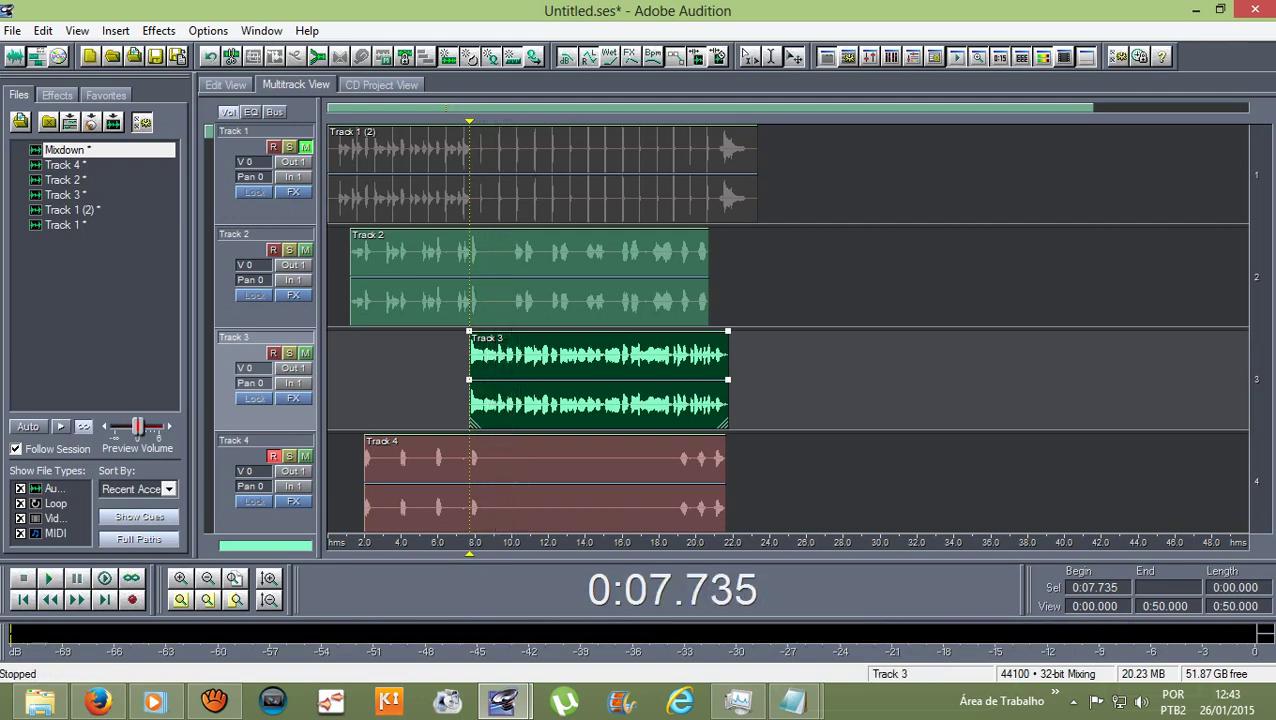
Remove the Track 3 clip and play the session back from about 7.7 seconds.
key("Delete")
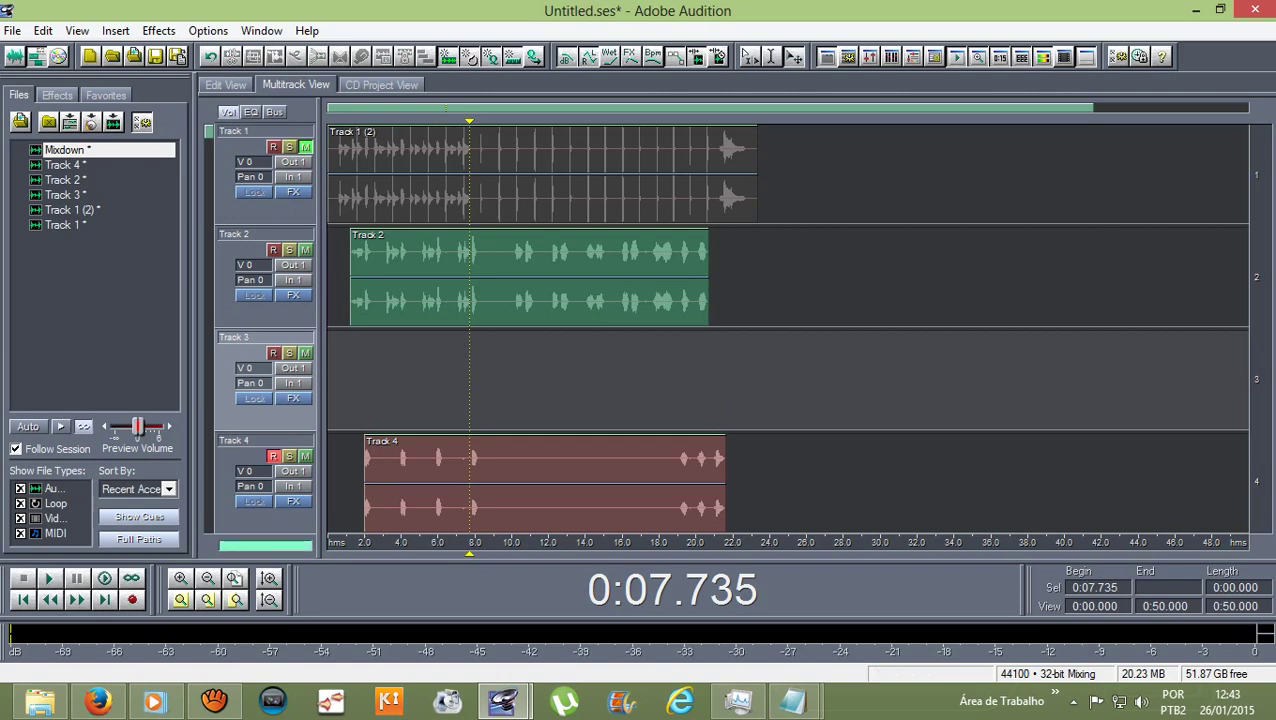
key("space")
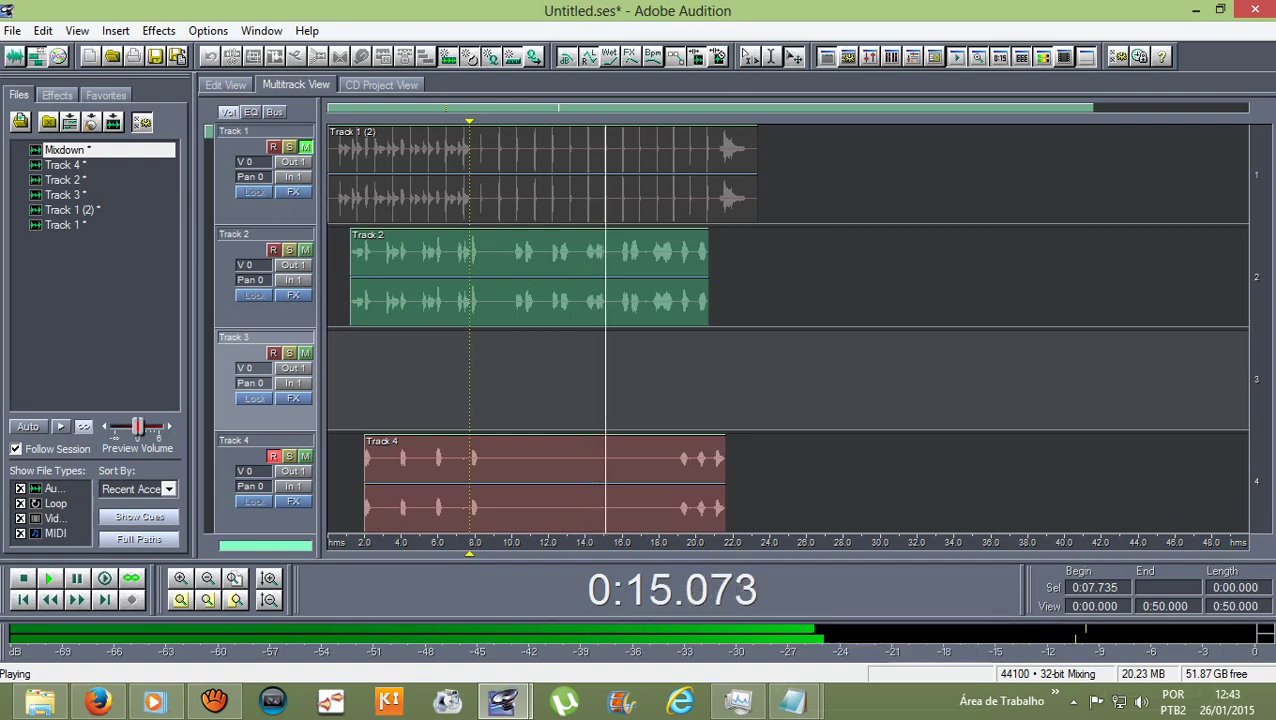
key("space")
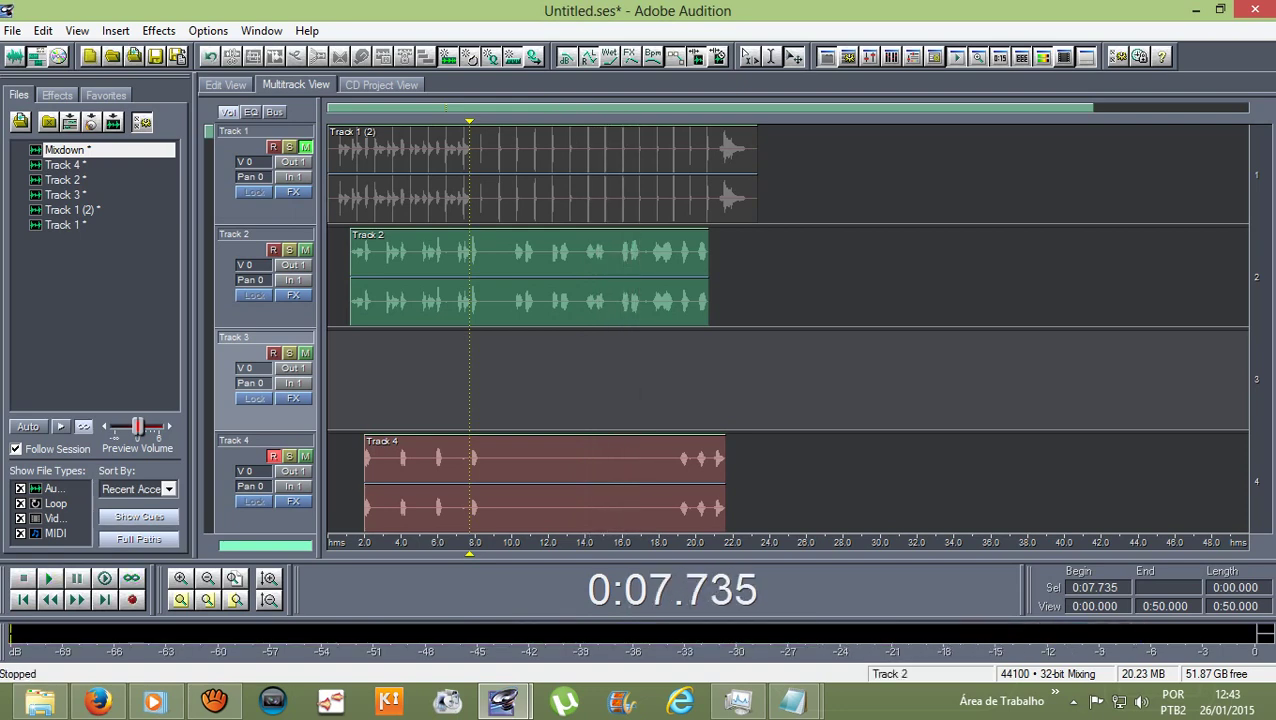
Select the clips on Tracks 1, 2 and 4 and mix down the selected audio clips to a stereo file.
right_click(542, 173)
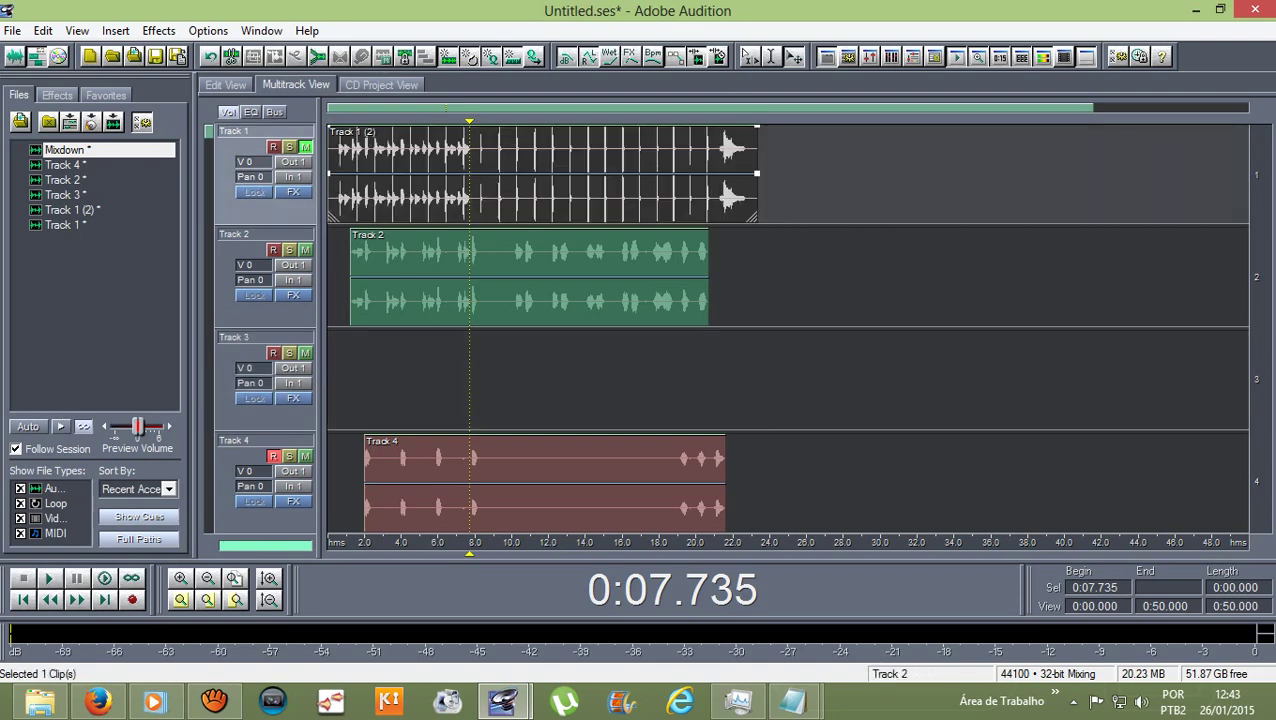
left_click(542, 276, "ctrl")
left_click(542, 482, "ctrl")
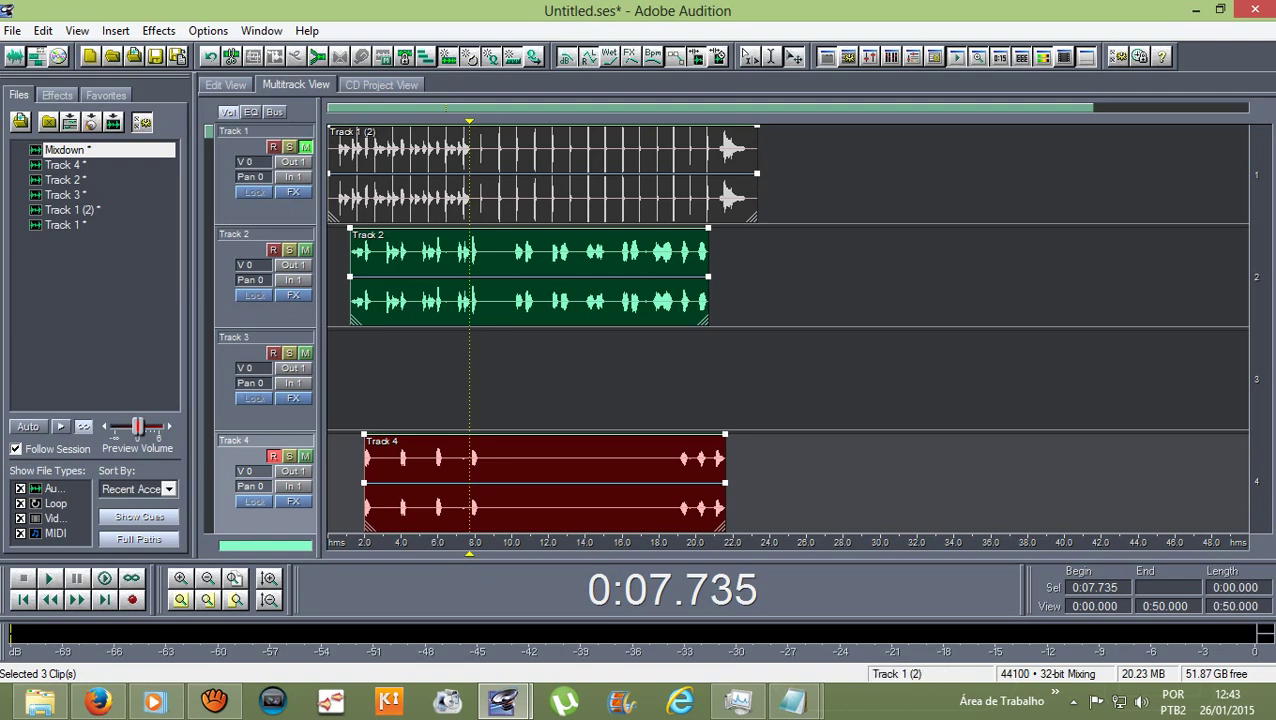
key("alt+e")
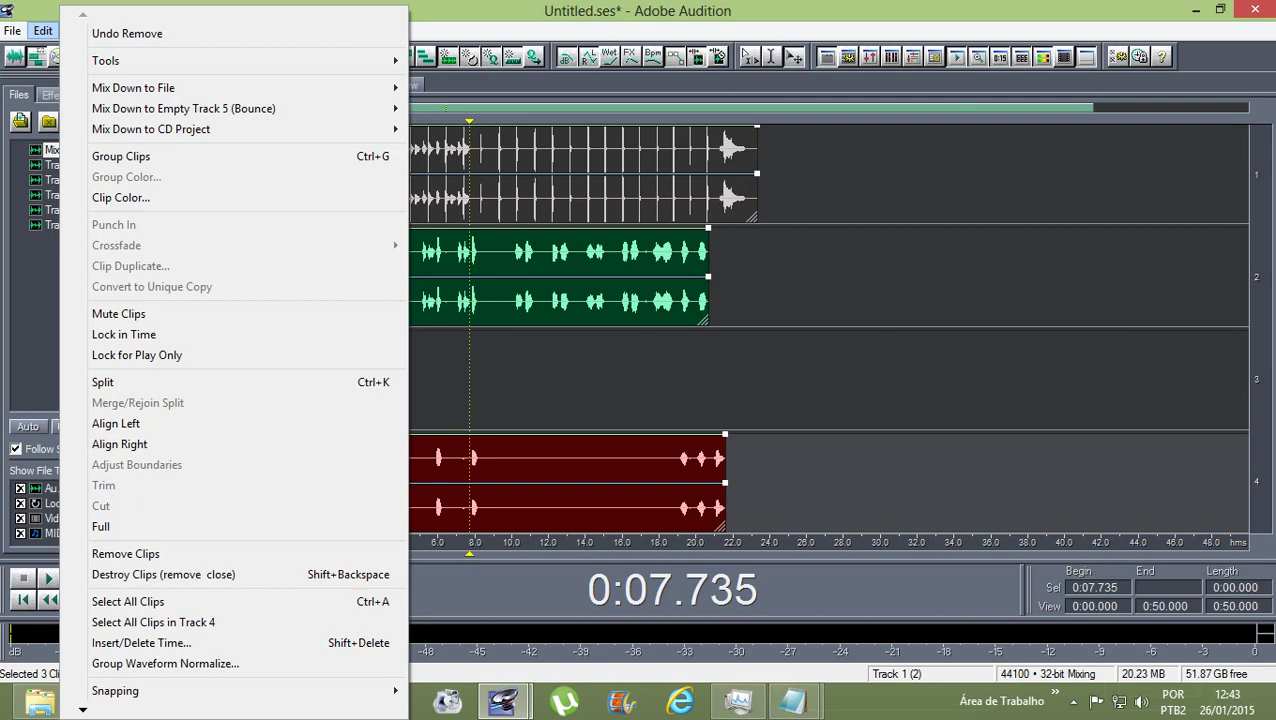
mouse_move(233, 88)
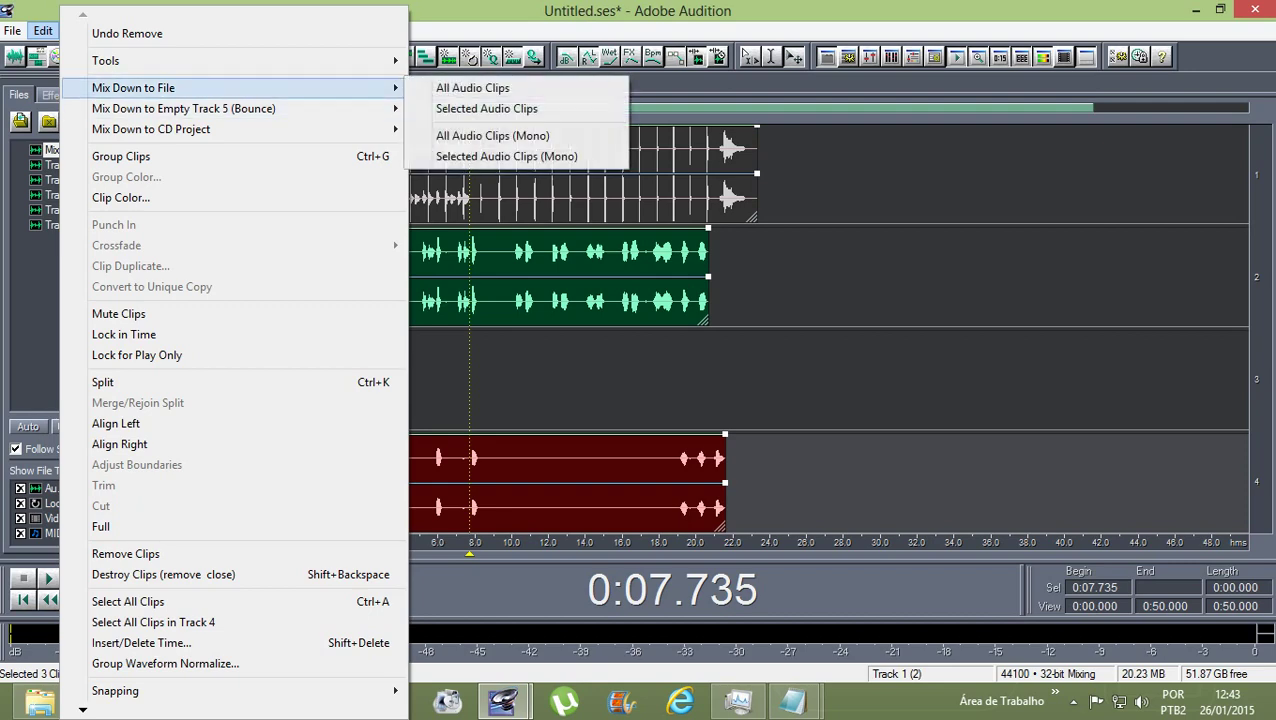
key("Down")
key("Down")
key("Return")
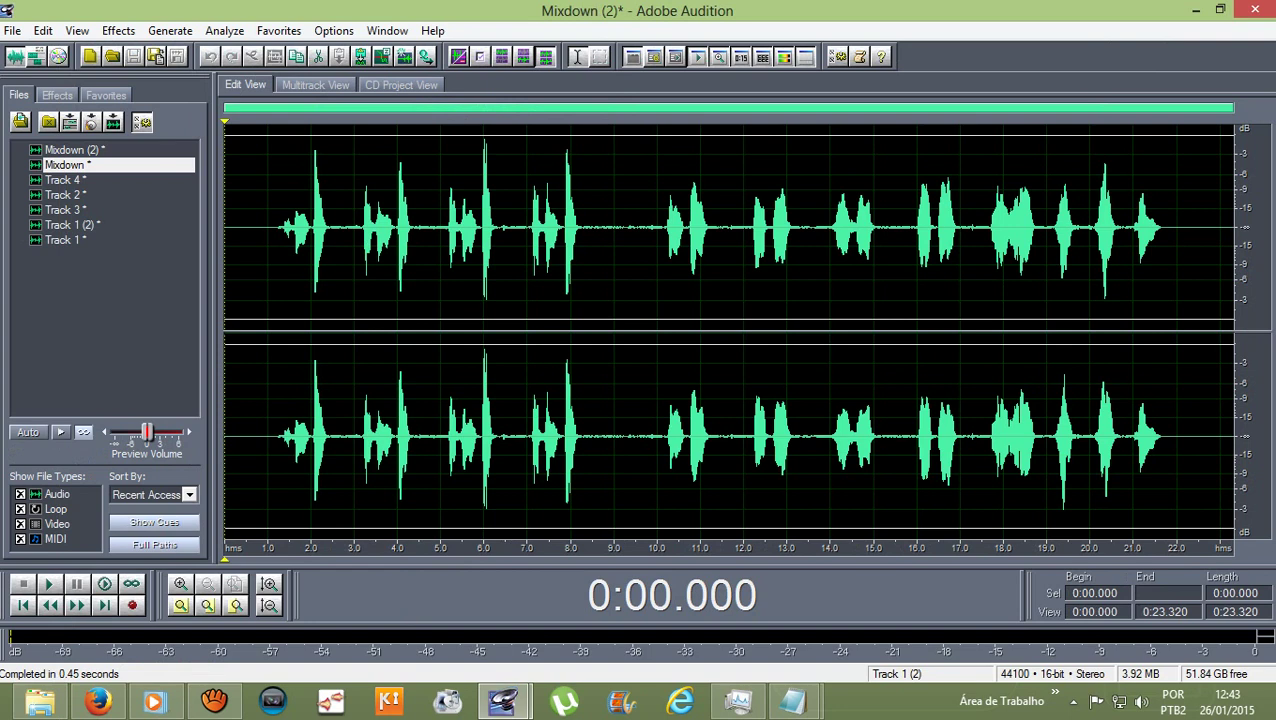
Listen to the new mixdown from about 1.2, 9.3 and 20.3 seconds.
left_click(276, 230)
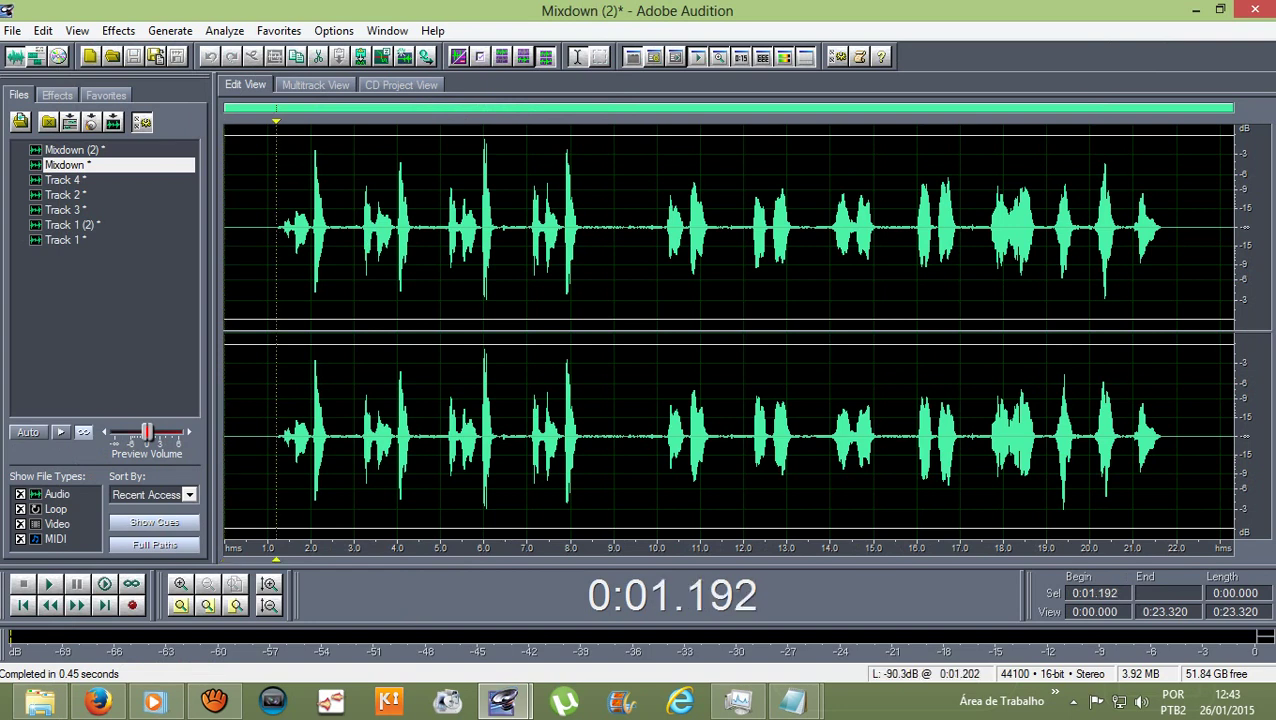
key("space")
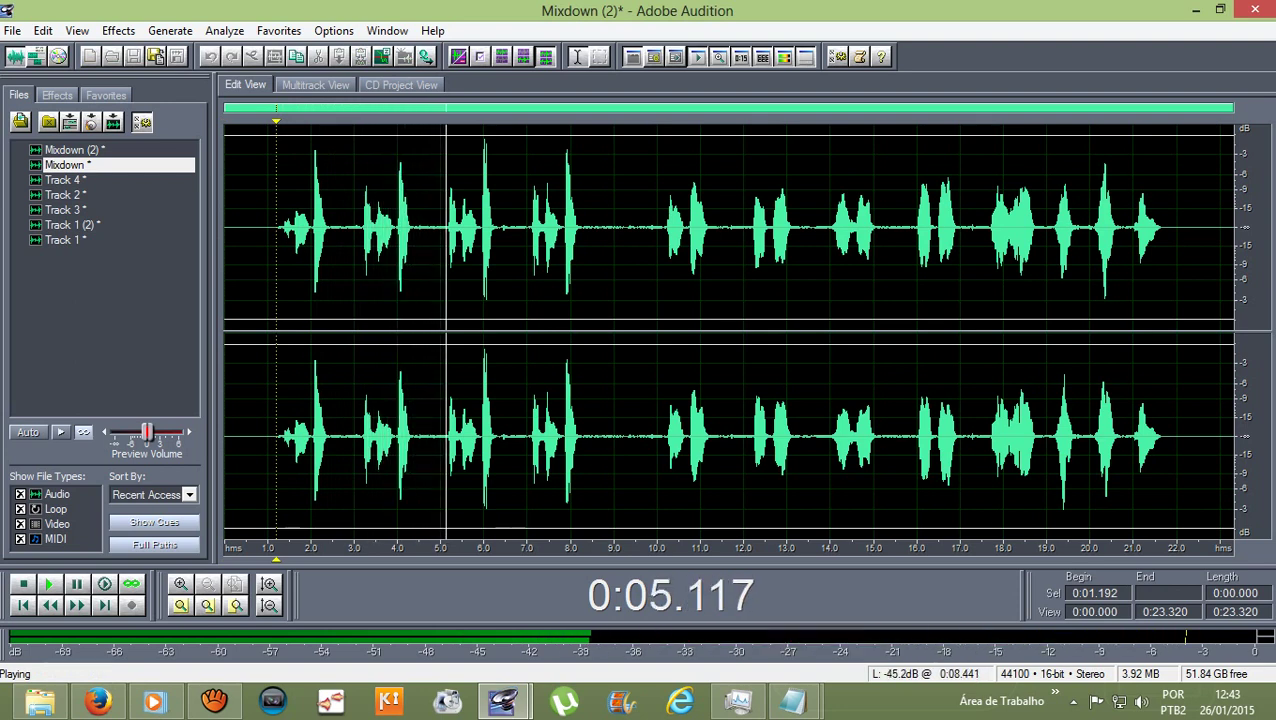
left_click(625, 230)
key("space")
key("space")
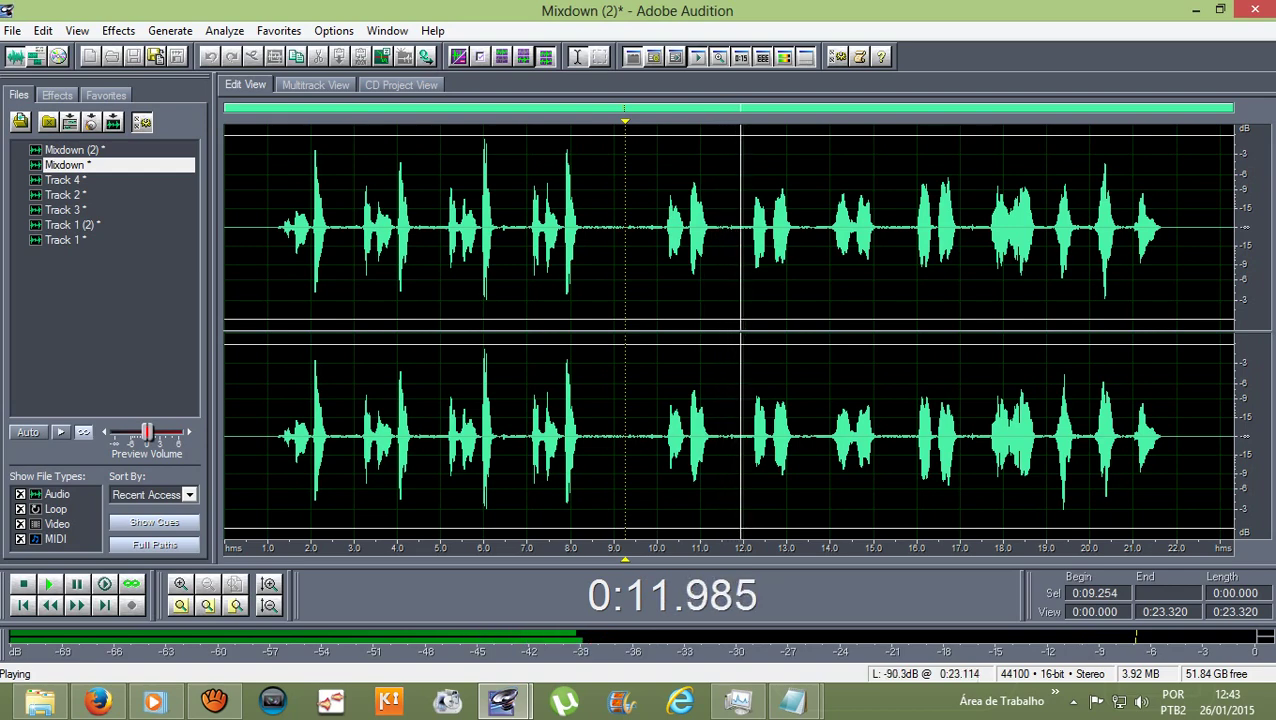
left_click(1102, 228)
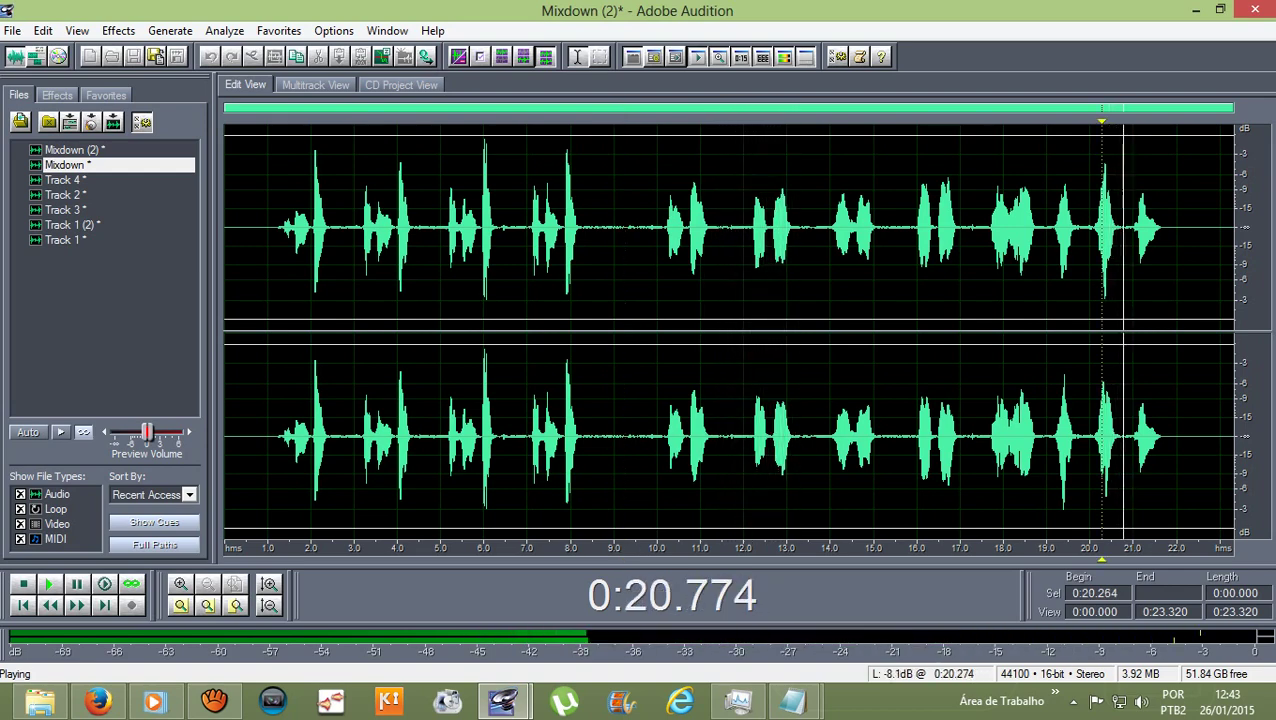
key("space")
left_click(279, 228)
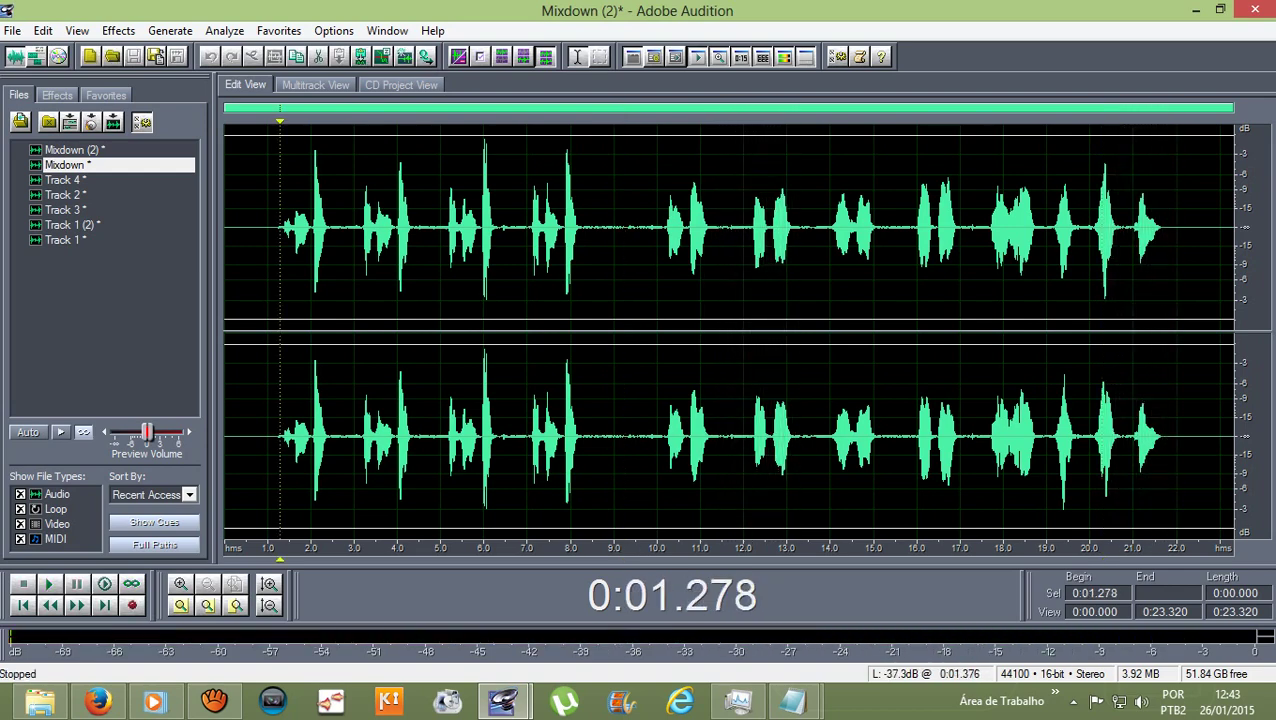
Return to the multitrack session, deselect the Track 1 clip and remove the clips on Tracks 2 and 4.
left_click(310, 84)
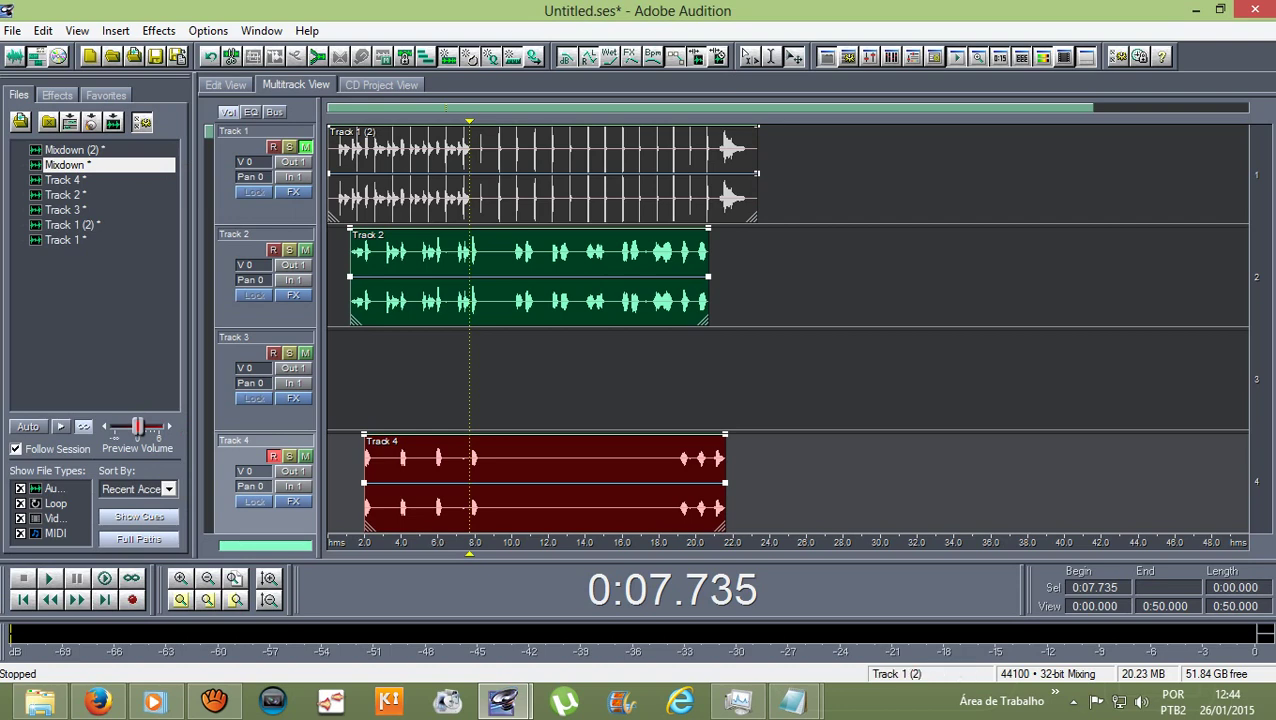
left_click(542, 173, "ctrl")
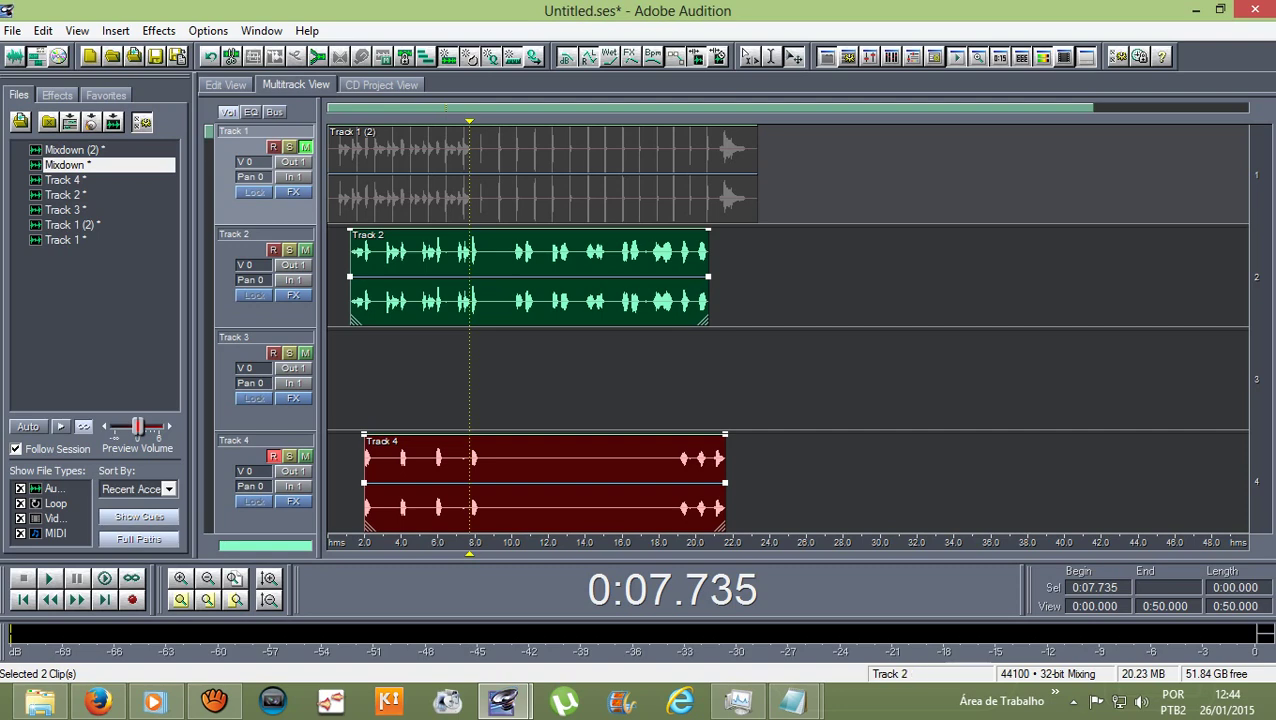
key("Delete")
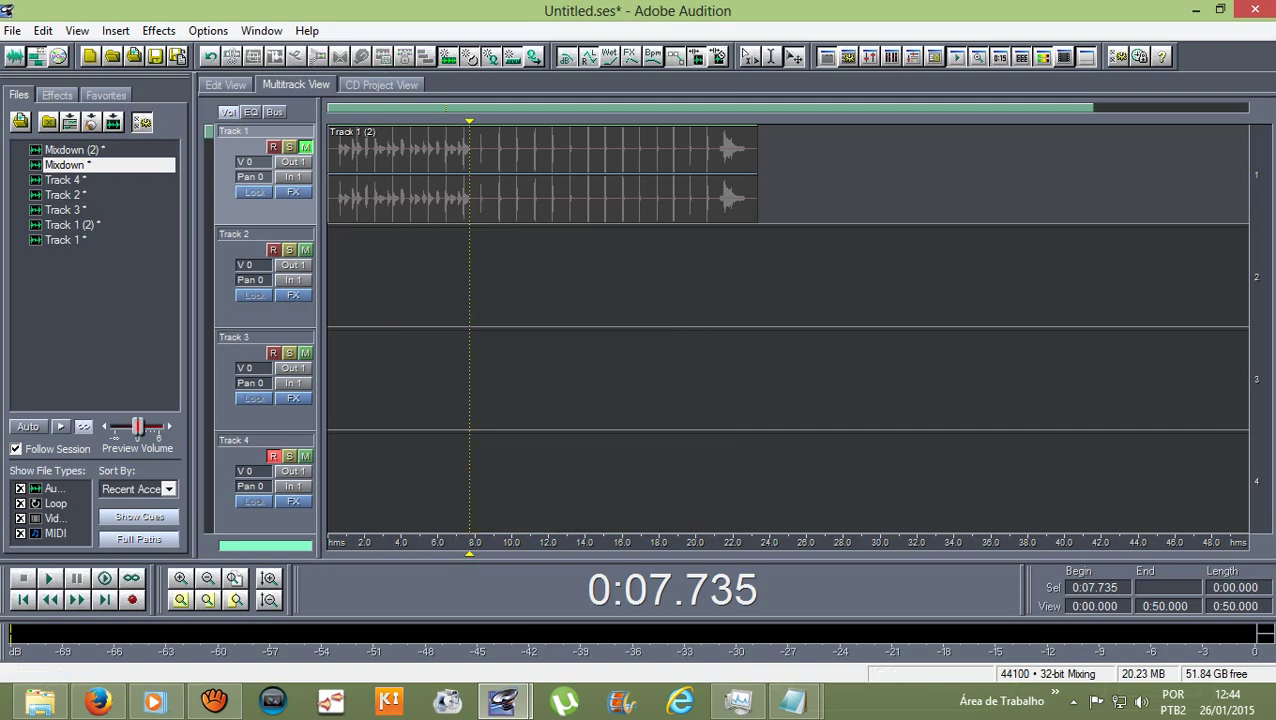
Place the Mixdown (2) file on Track 2 and align it with the start of the session.
left_click(75, 149)
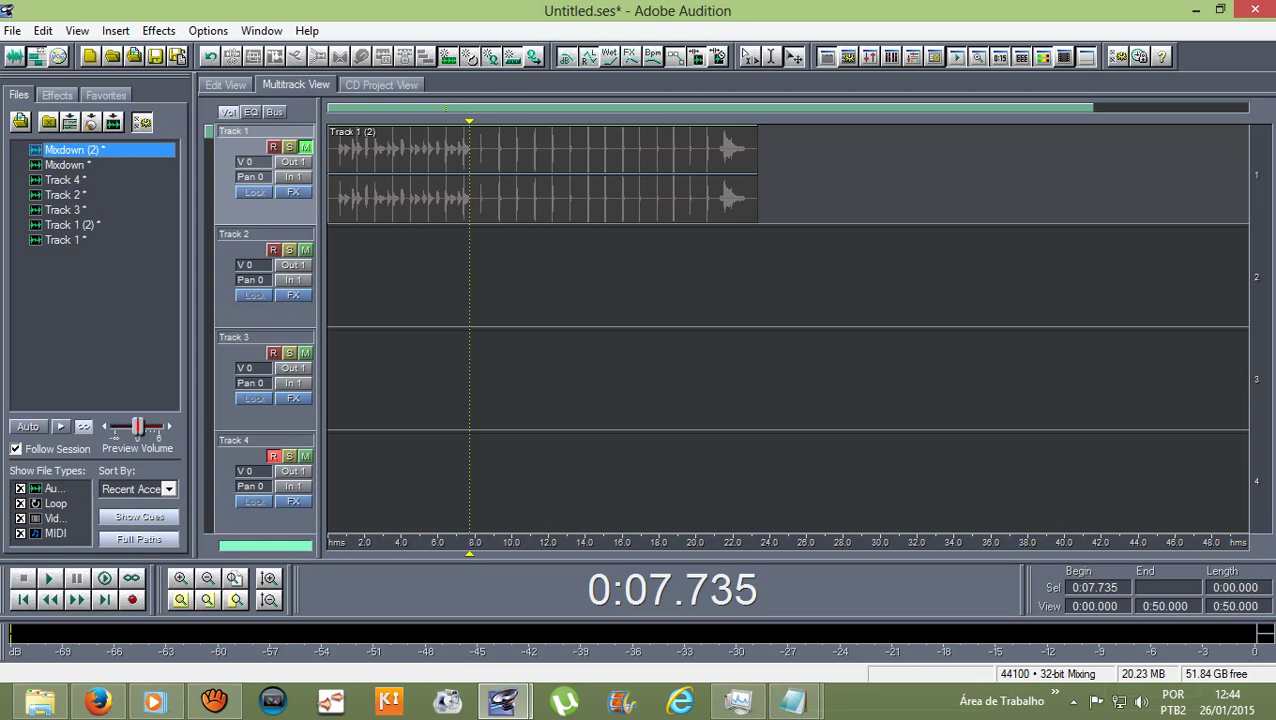
left_click_drag(72, 149, 386, 290)
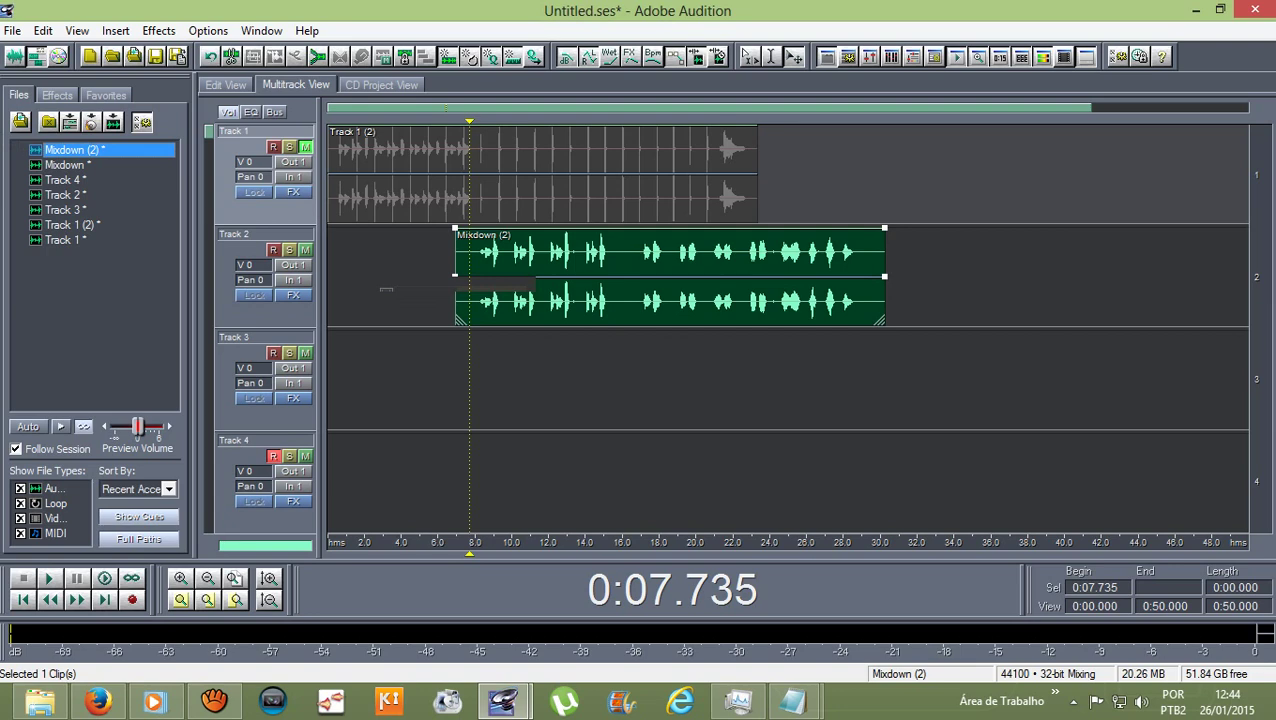
left_click_drag(500, 288, 373, 288)
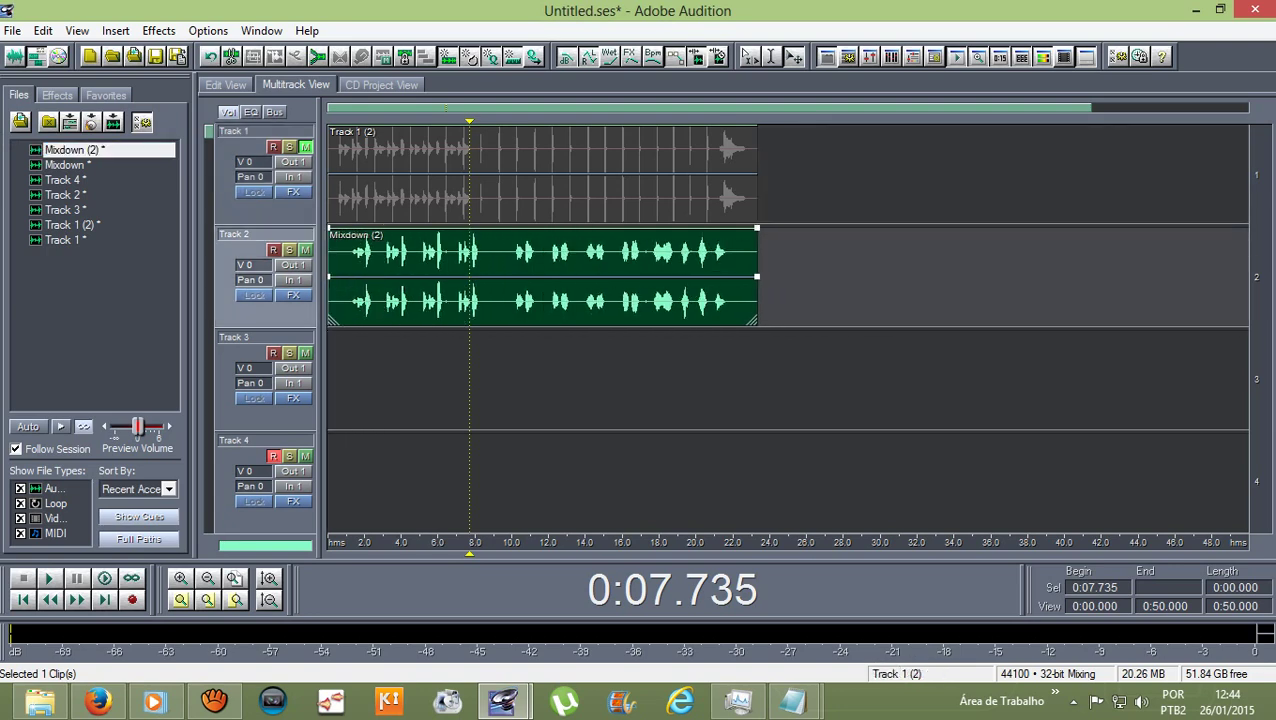
Unmute Track 1 and play it together with Mixdown (2) from about 0.7 seconds.
left_click_drag(469, 121, 340, 121)
key("ctrl+a")
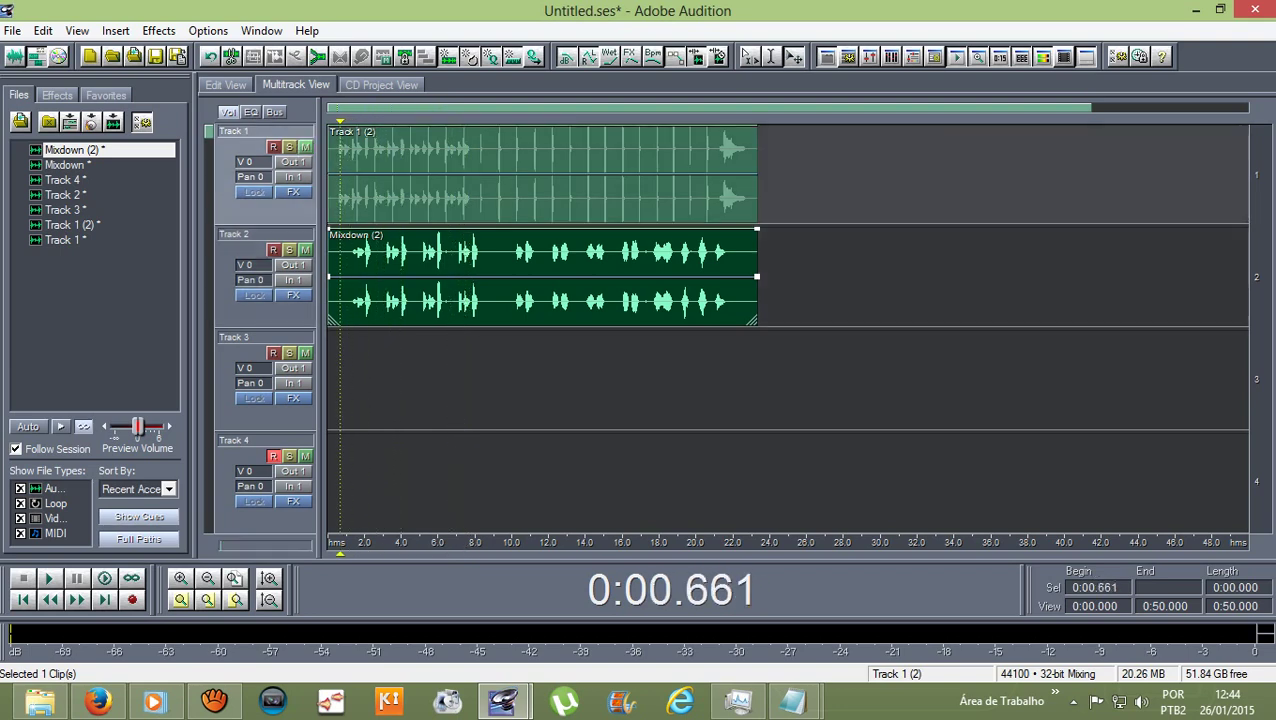
key("space")
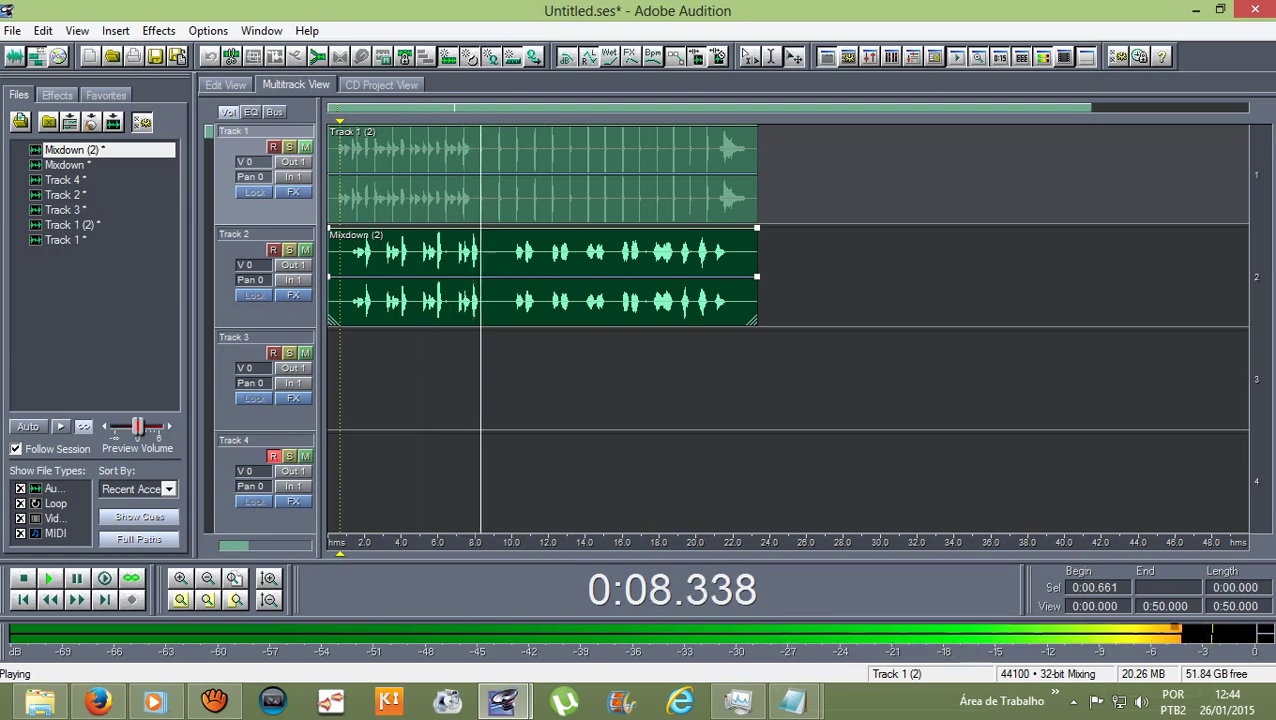
key("space")
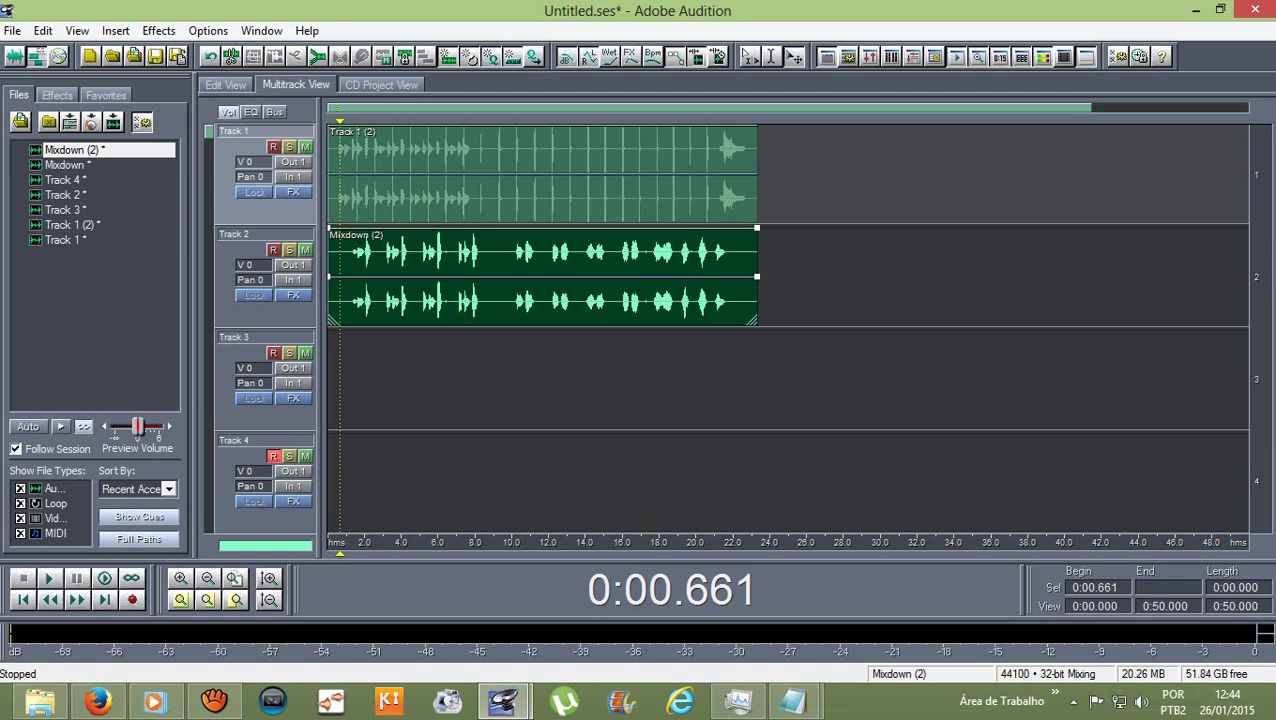
Open the Mixdown (2) clip for waveform editing and select its audio from about 1.3 to 21.7 seconds.
double_click(340, 250)
left_click_drag(280, 250, 1162, 250)
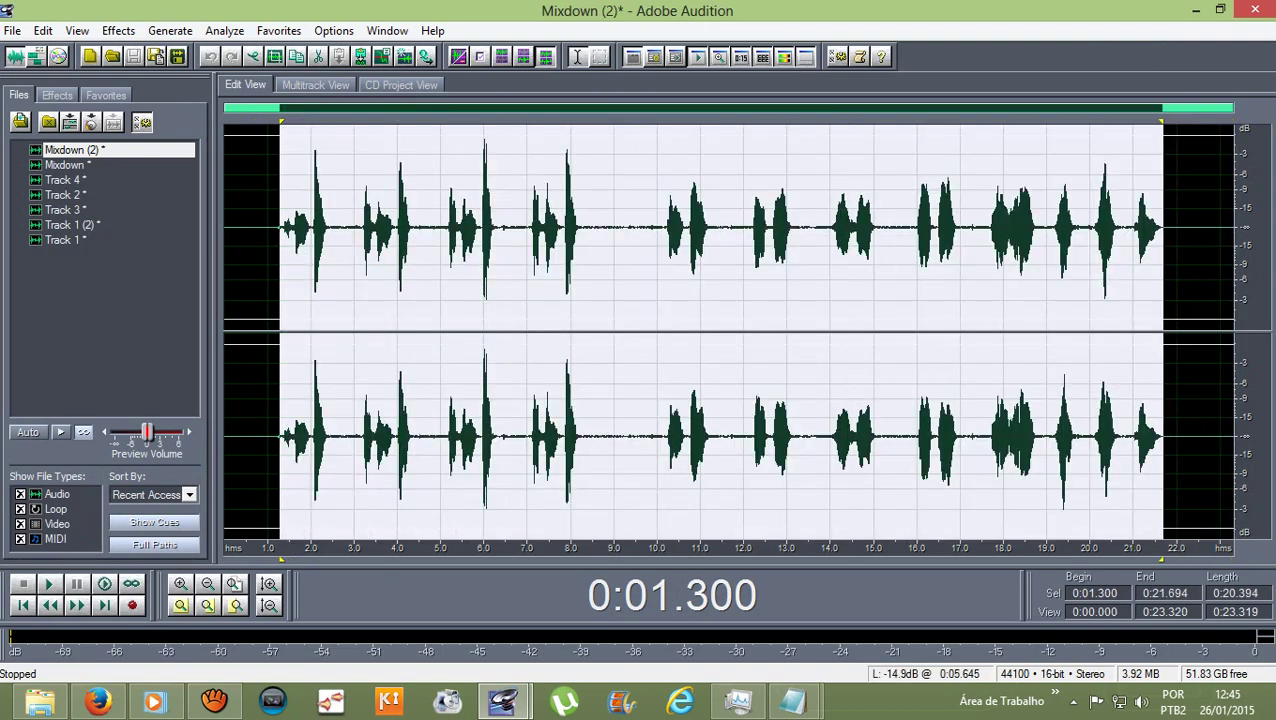
Try Studio Reverb with the Vocal Reverb (medium) preset on the selection, listen to it and undo it.
left_click(118, 30)
mouse_move(220, 141)
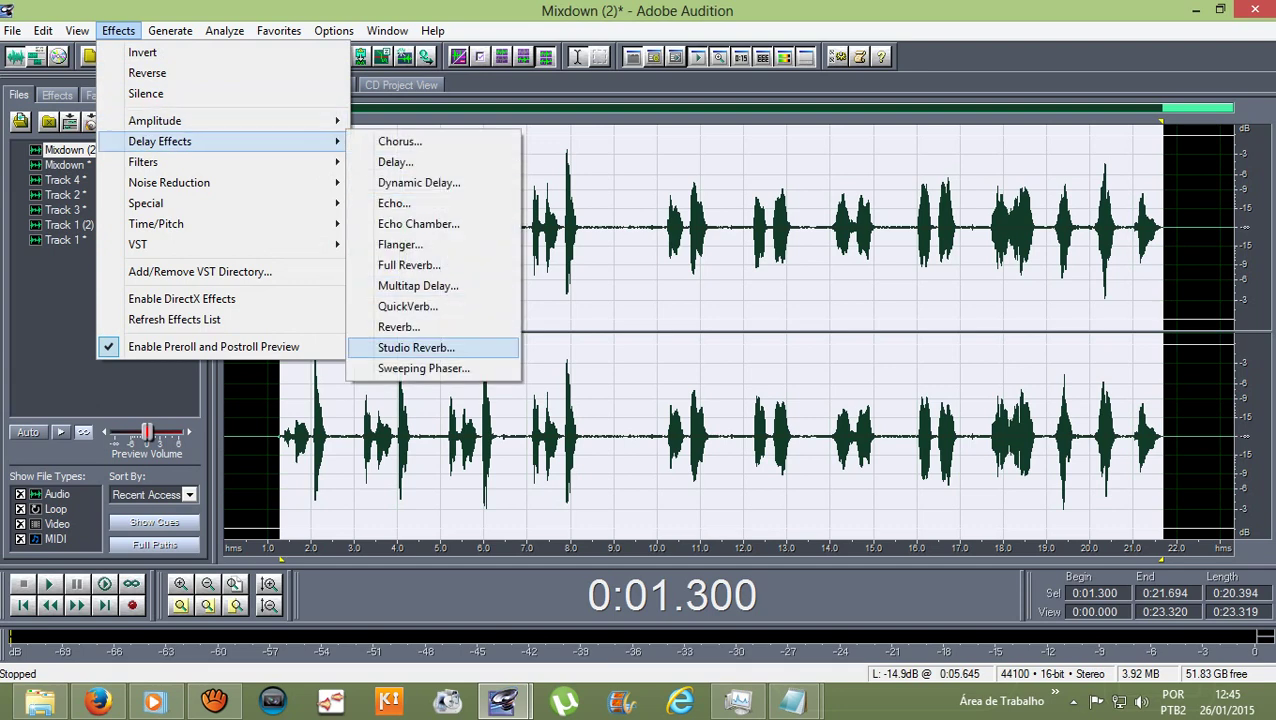
left_click(416, 347)
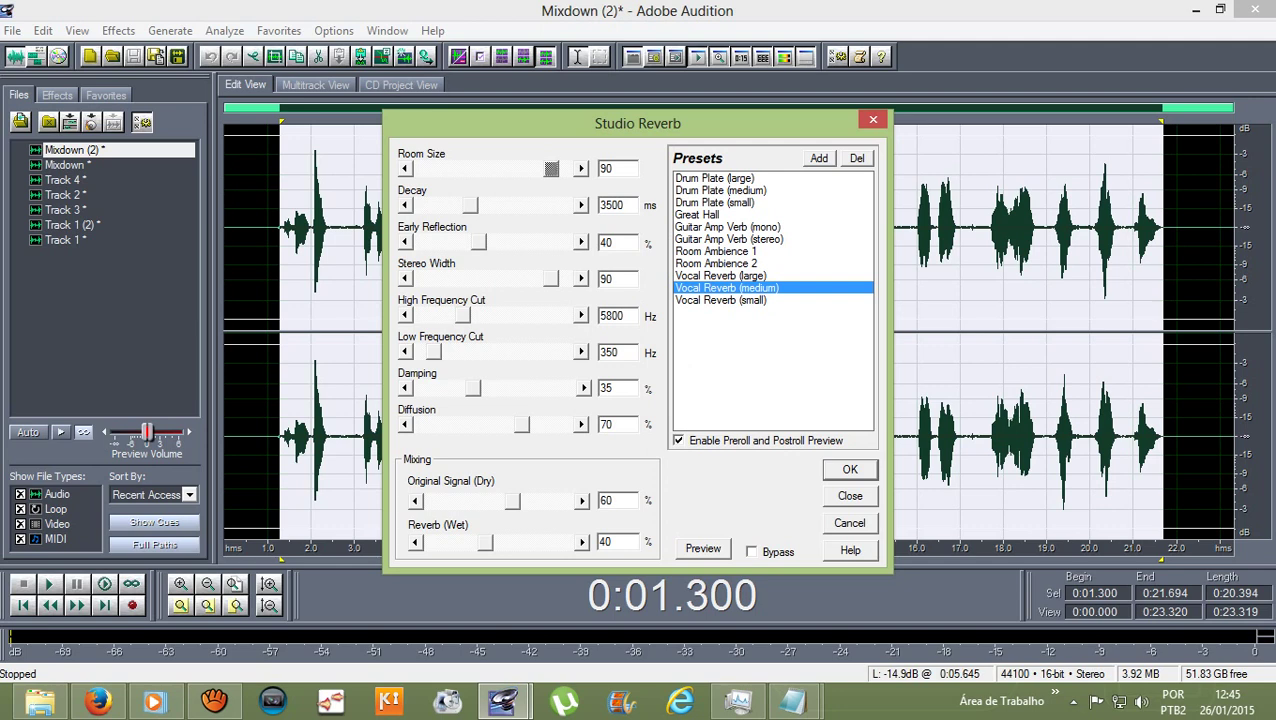
key("Return")
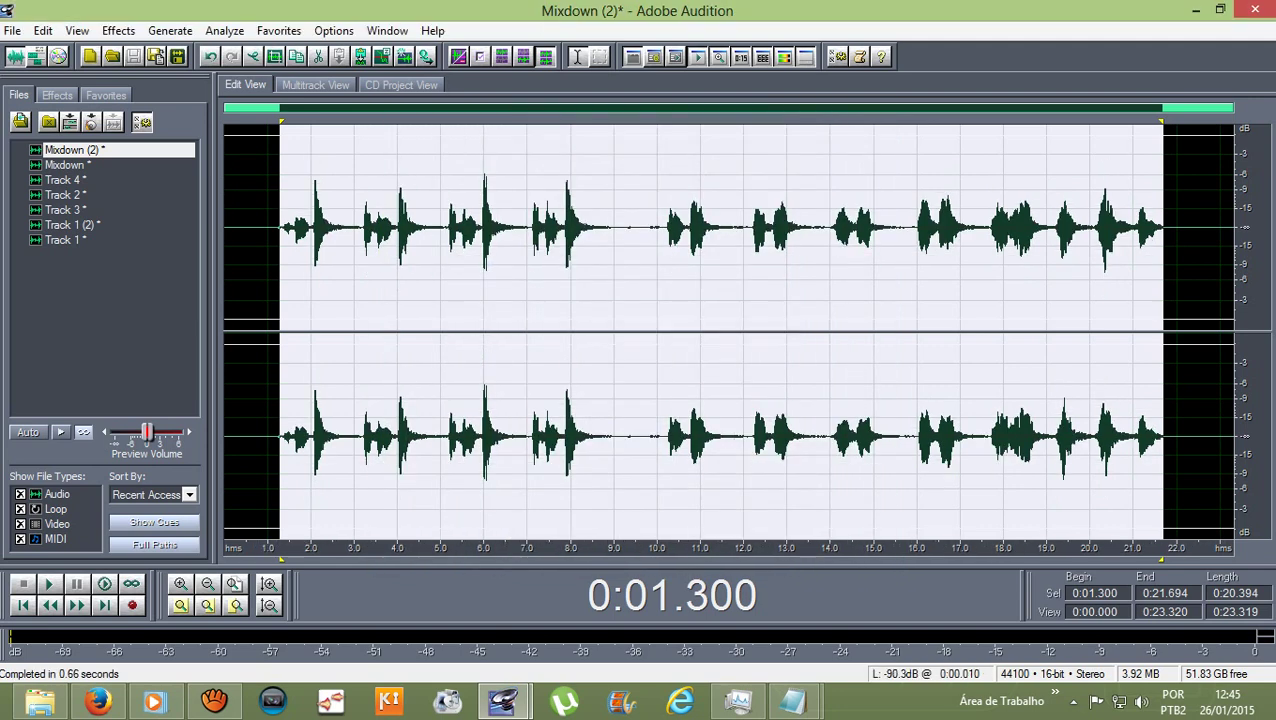
key("space")
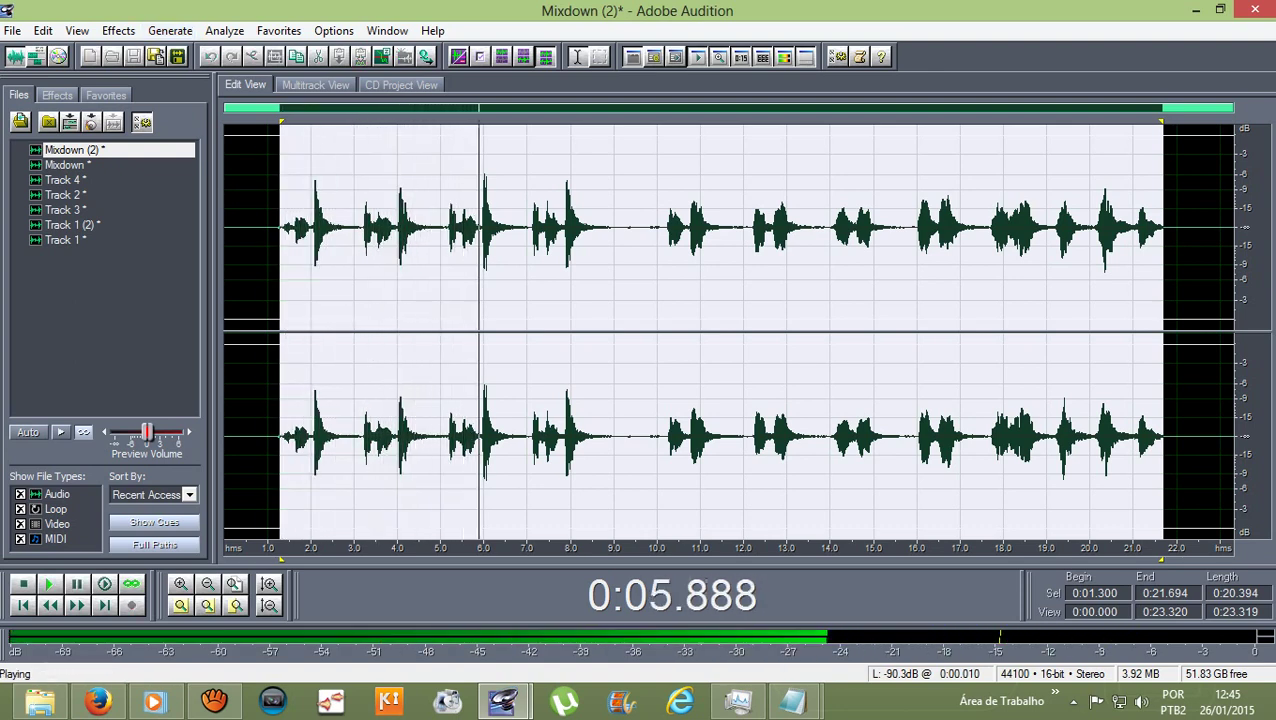
key("space")
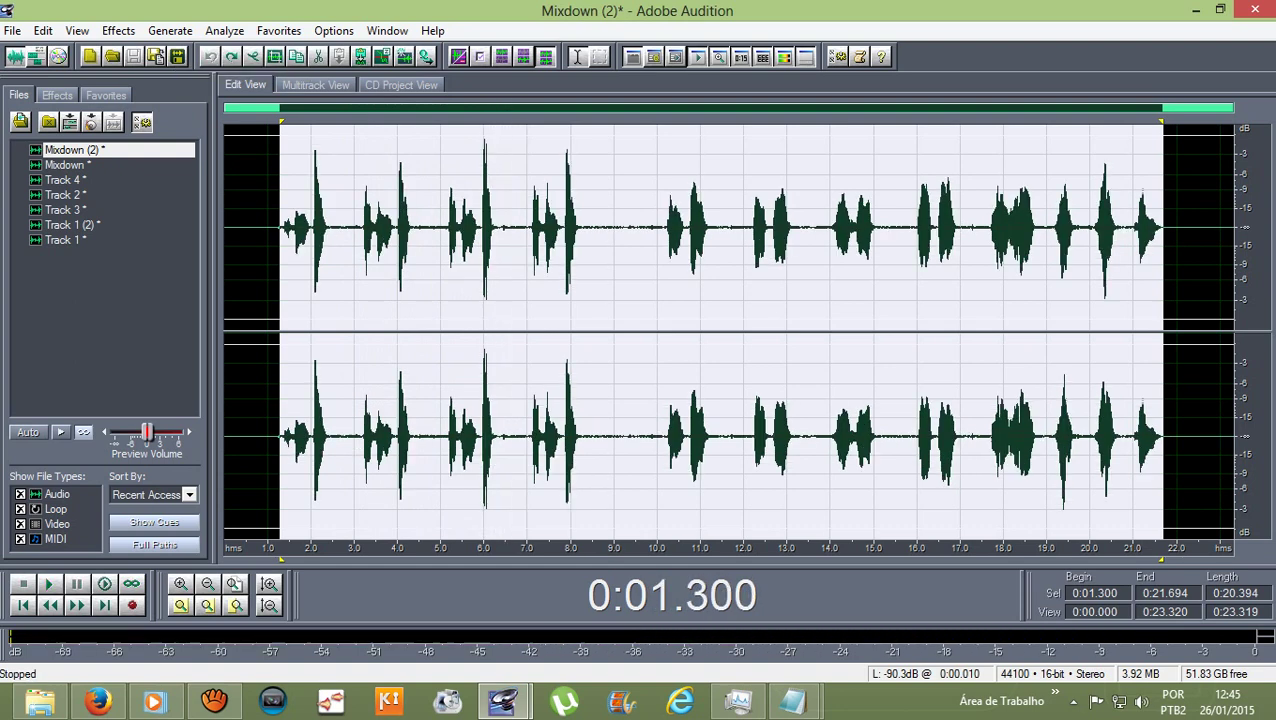
Apply Studio Reverb with the Vocal Reverb (small) preset to the selected Mixdown (2) audio and listen to it.
left_click(118, 30)
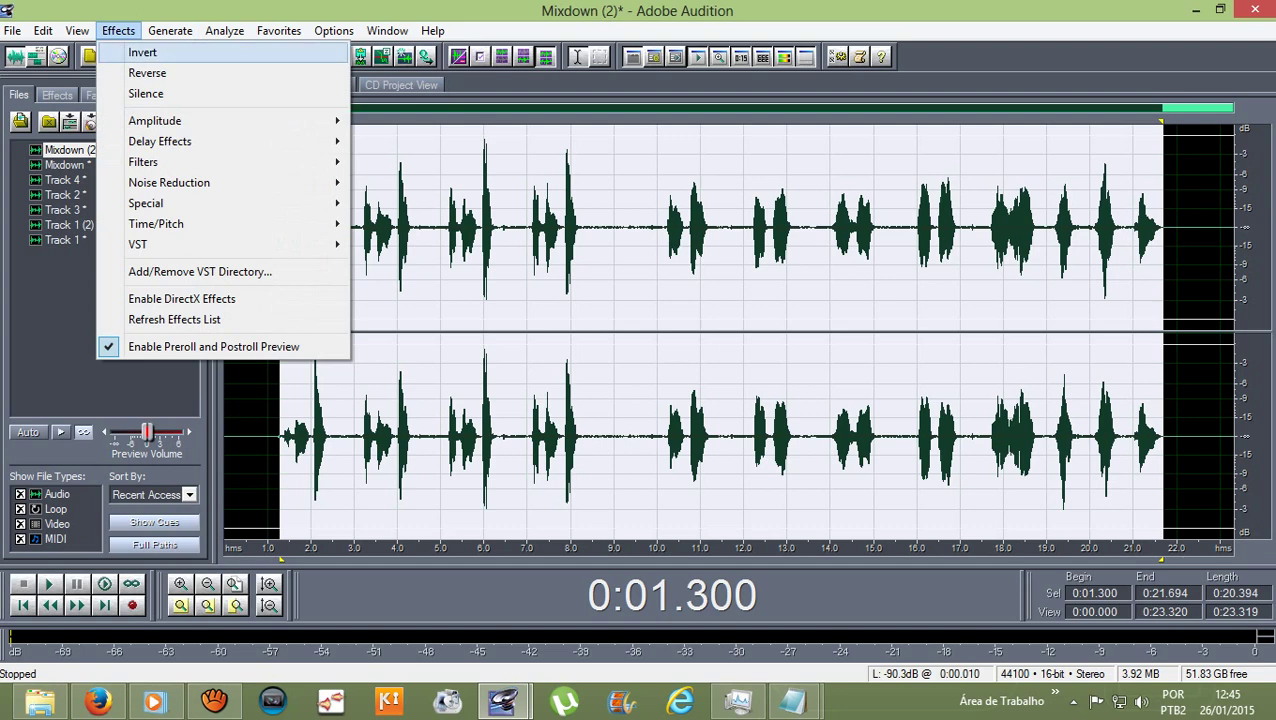
mouse_move(160, 141)
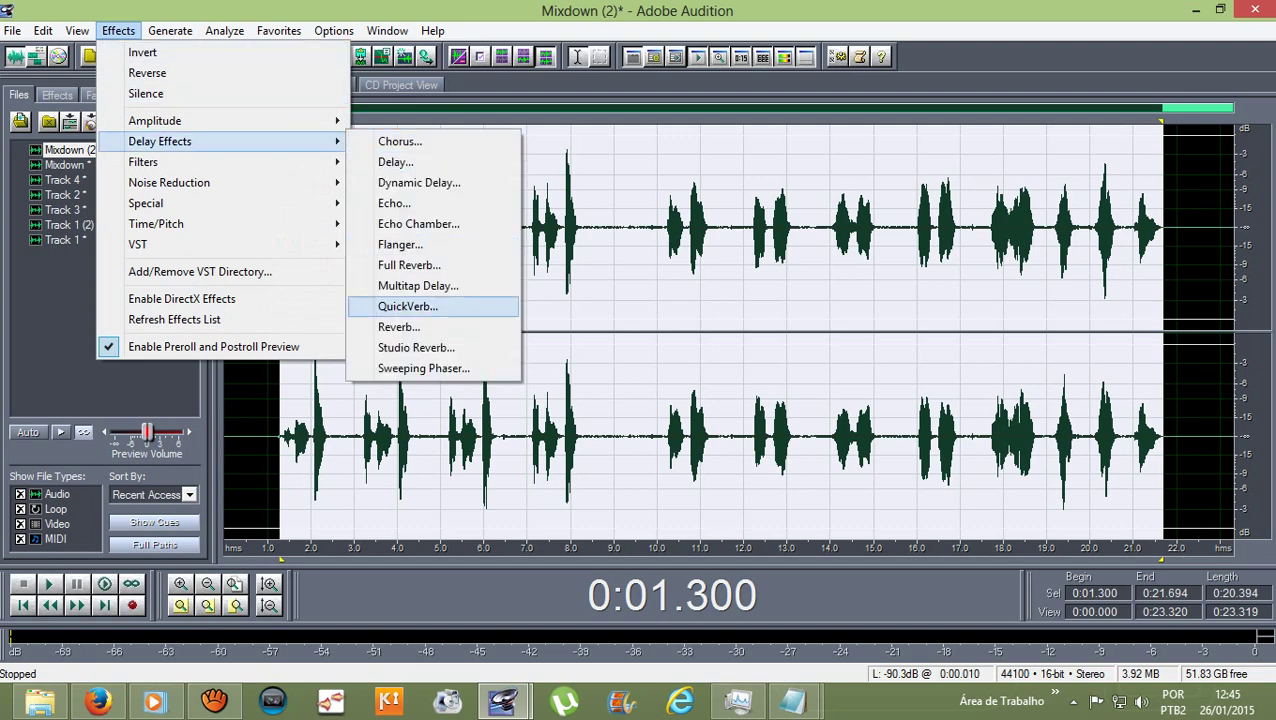
left_click(416, 347)
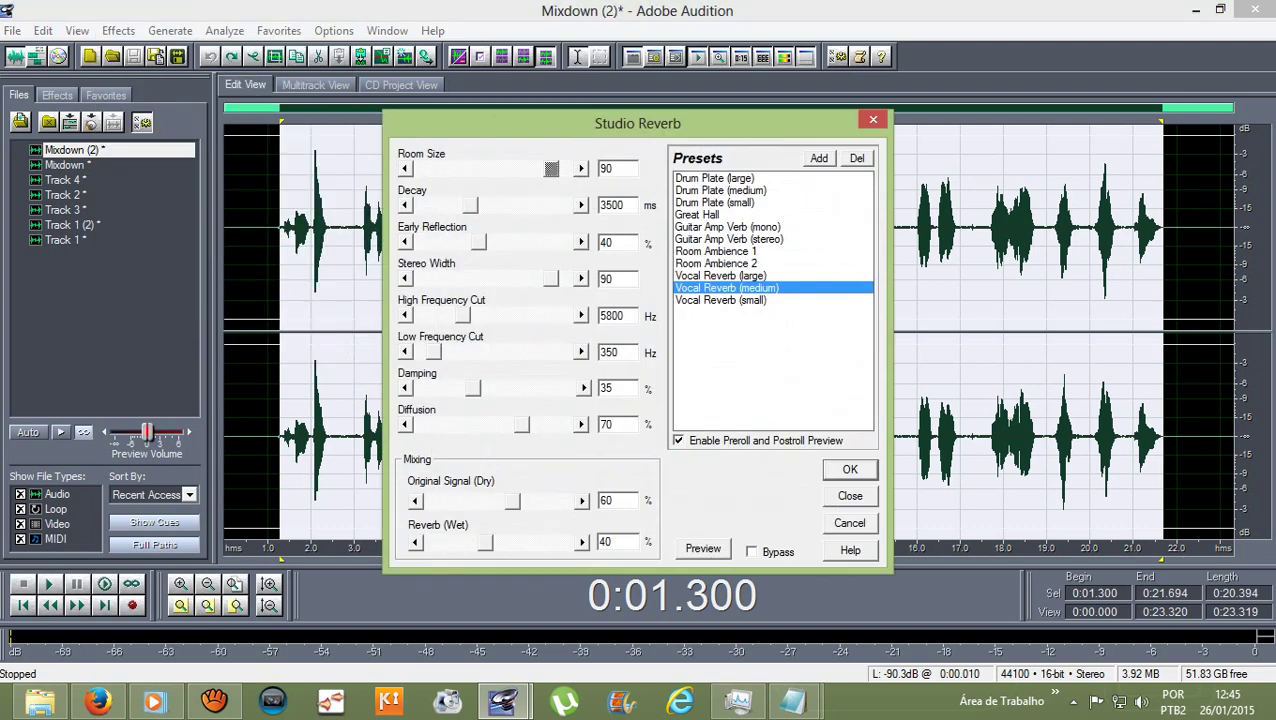
left_click(721, 300)
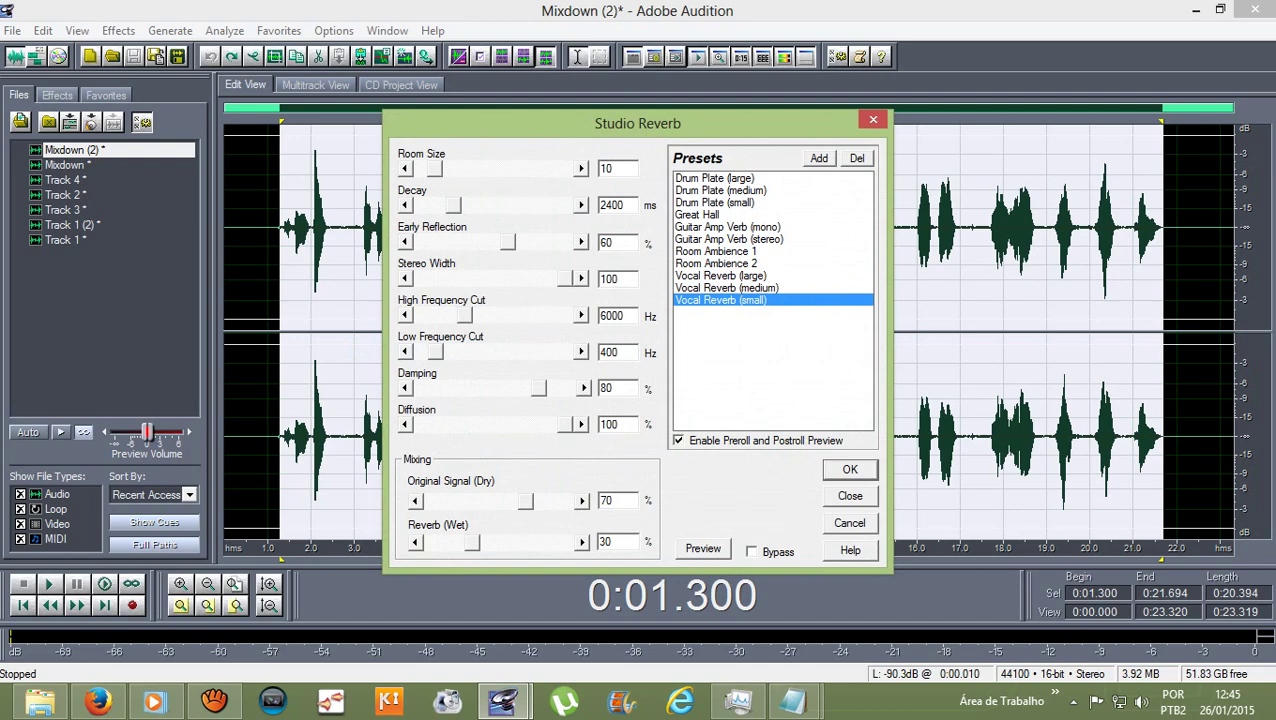
key("Return")
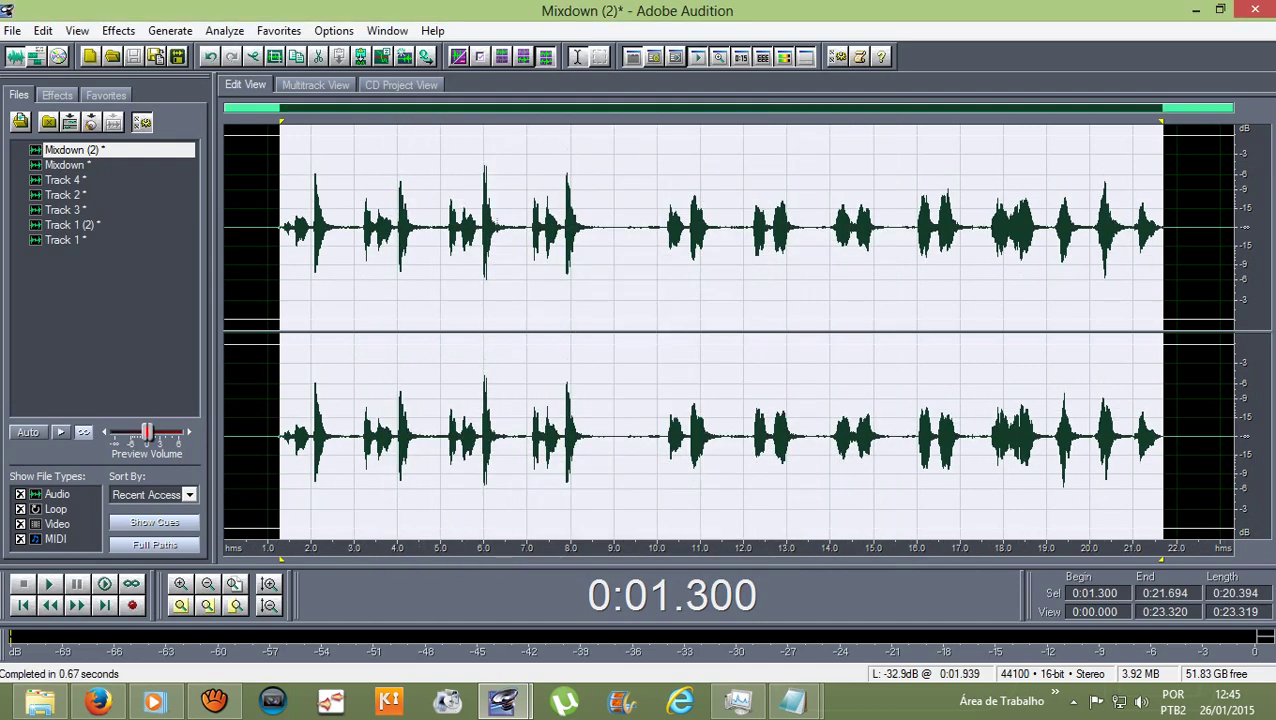
key("space")
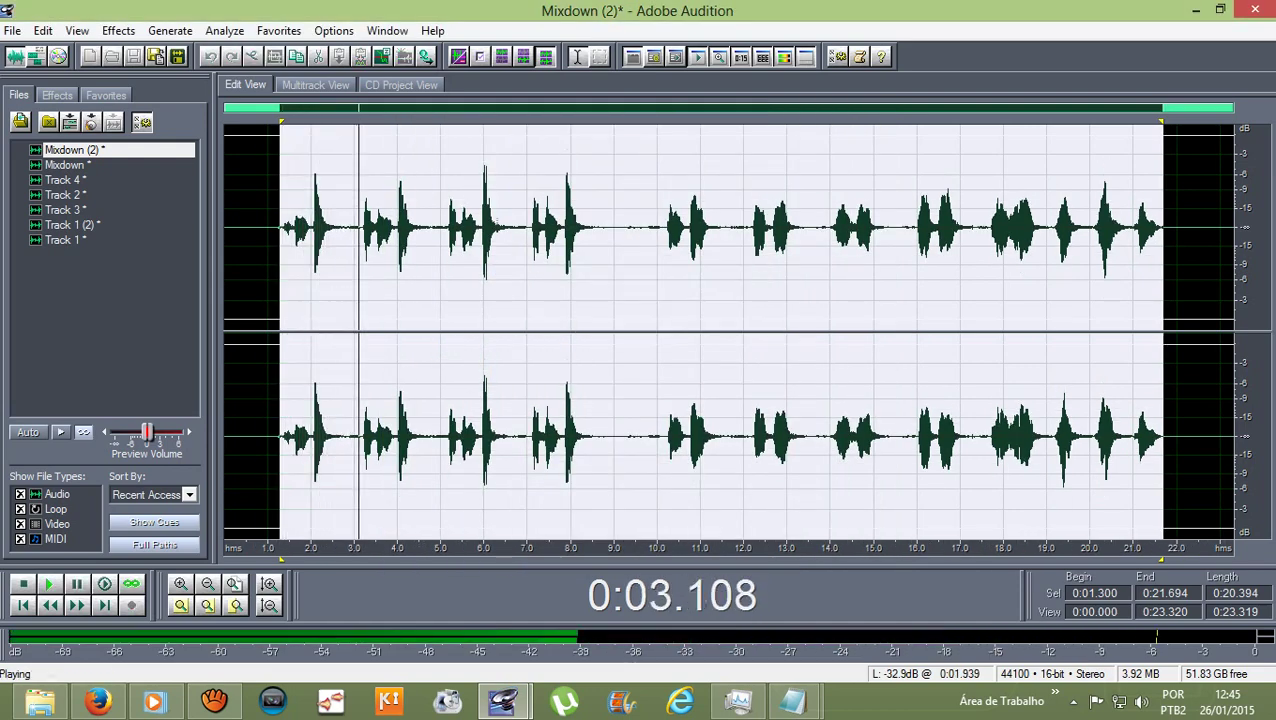
key("space")
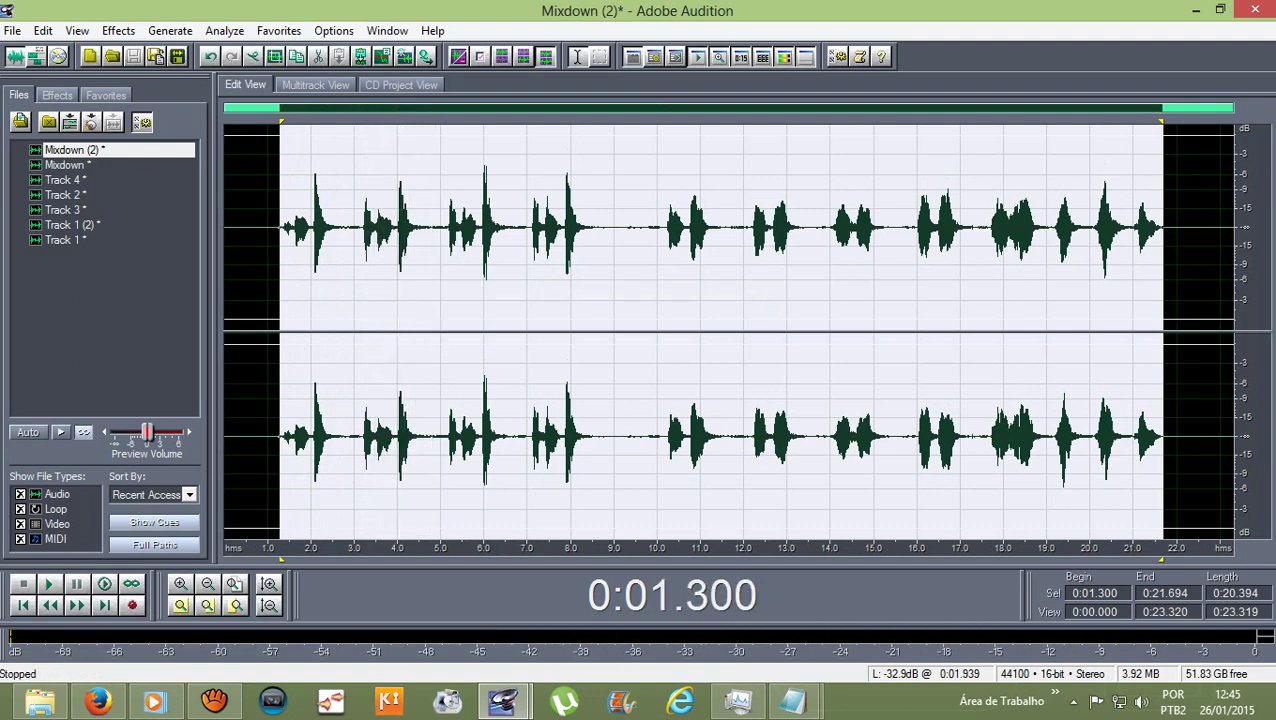
left_click(118, 30)
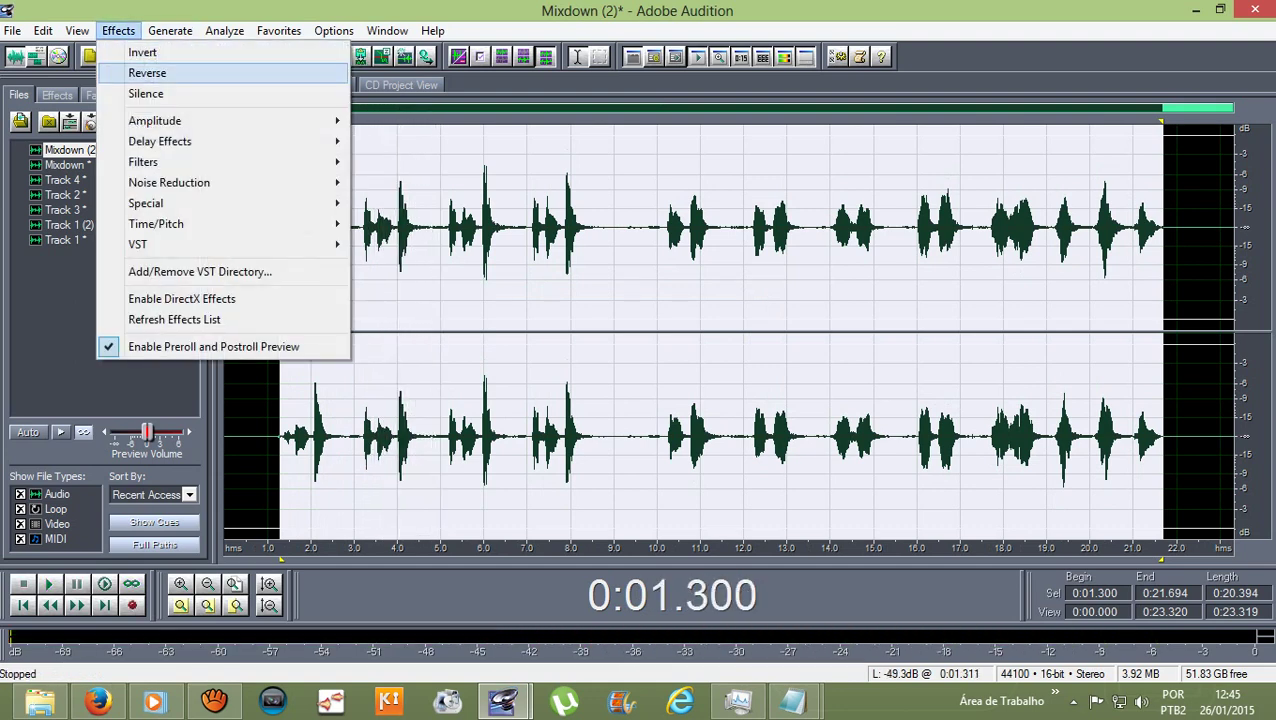
key("Down")
key("Down")
key("Right")
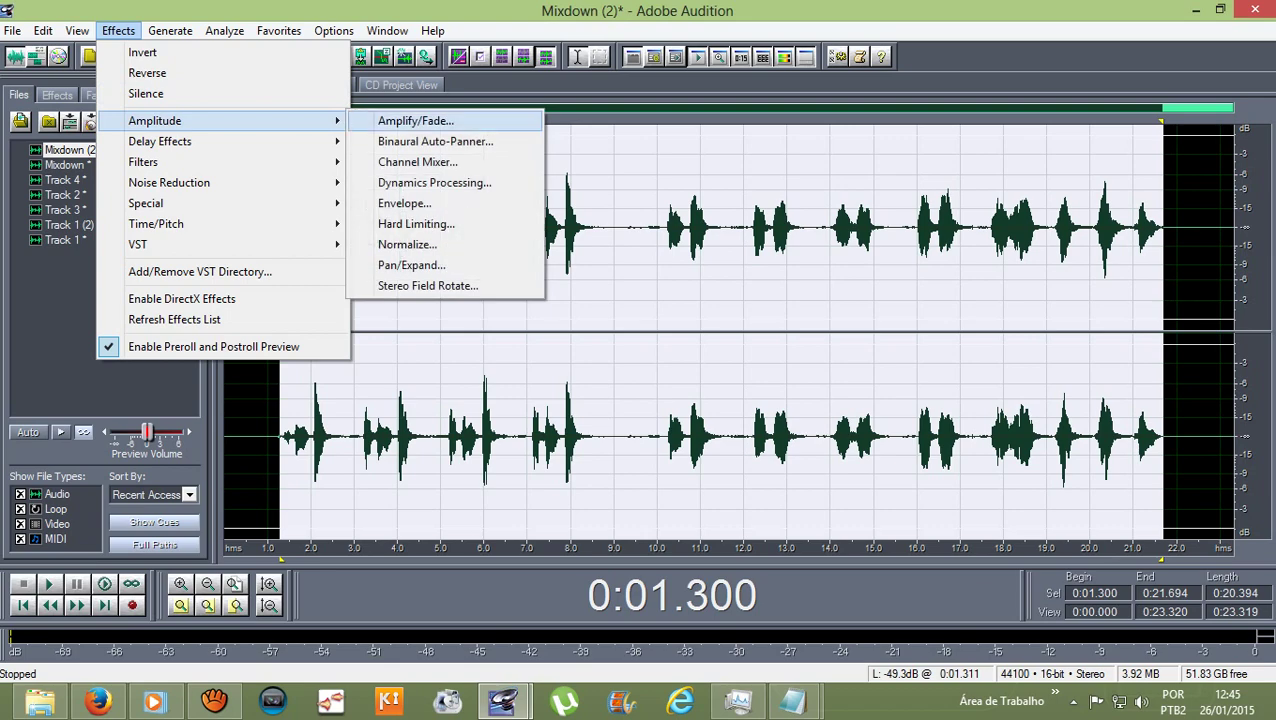
key("Return")
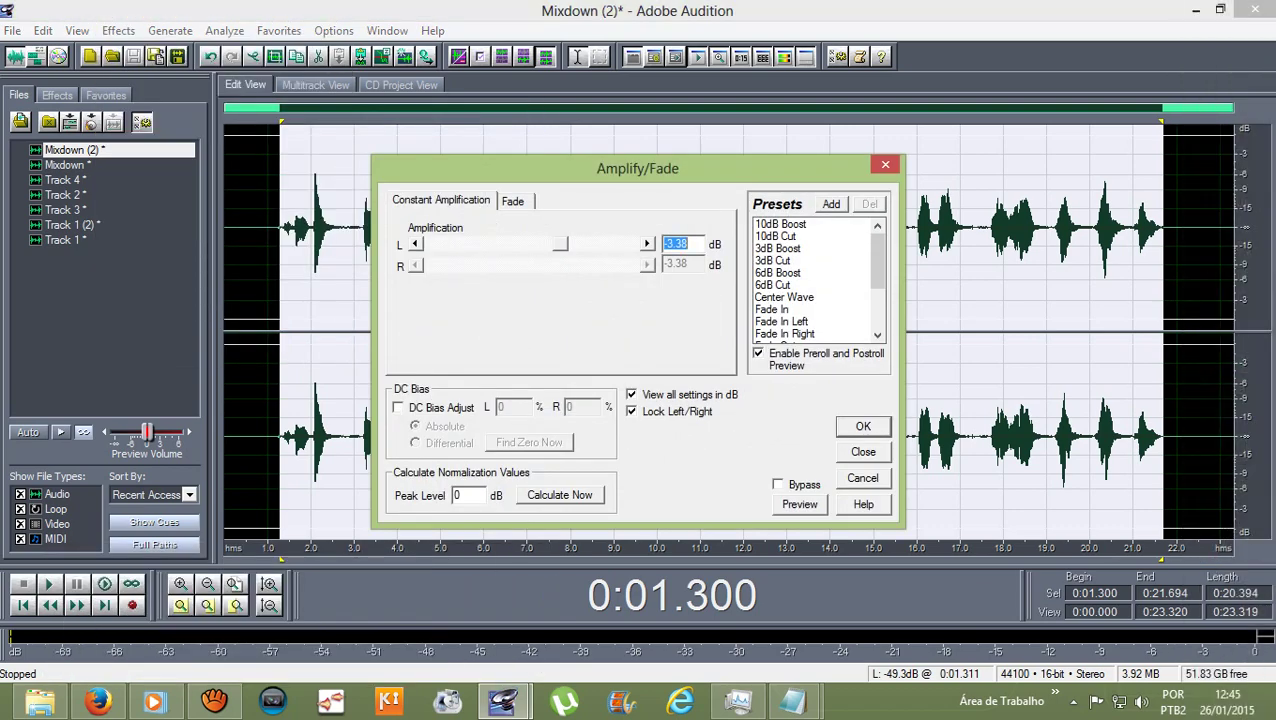
left_click(885, 164)
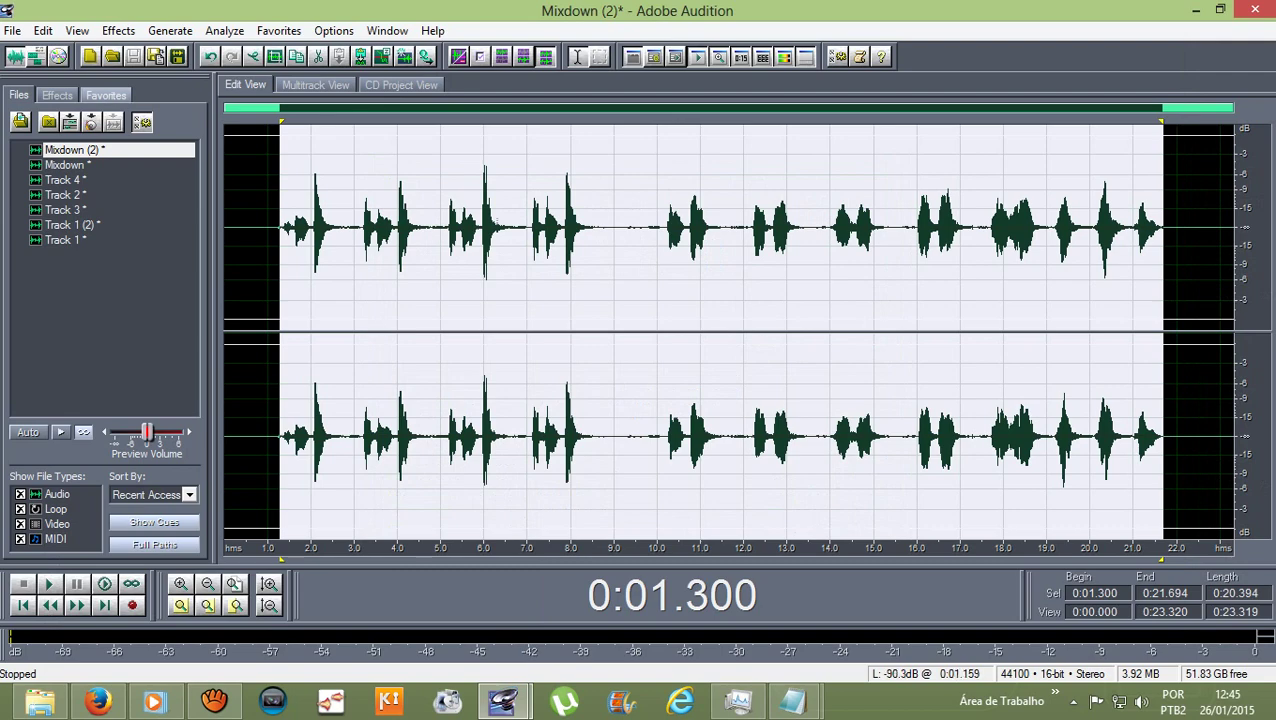
Amplify the Mixdown (2) audio by 3.38 dB and select it from about 1.3 to 21.8 seconds.
left_click(118, 30)
key("Down")
key("Down")
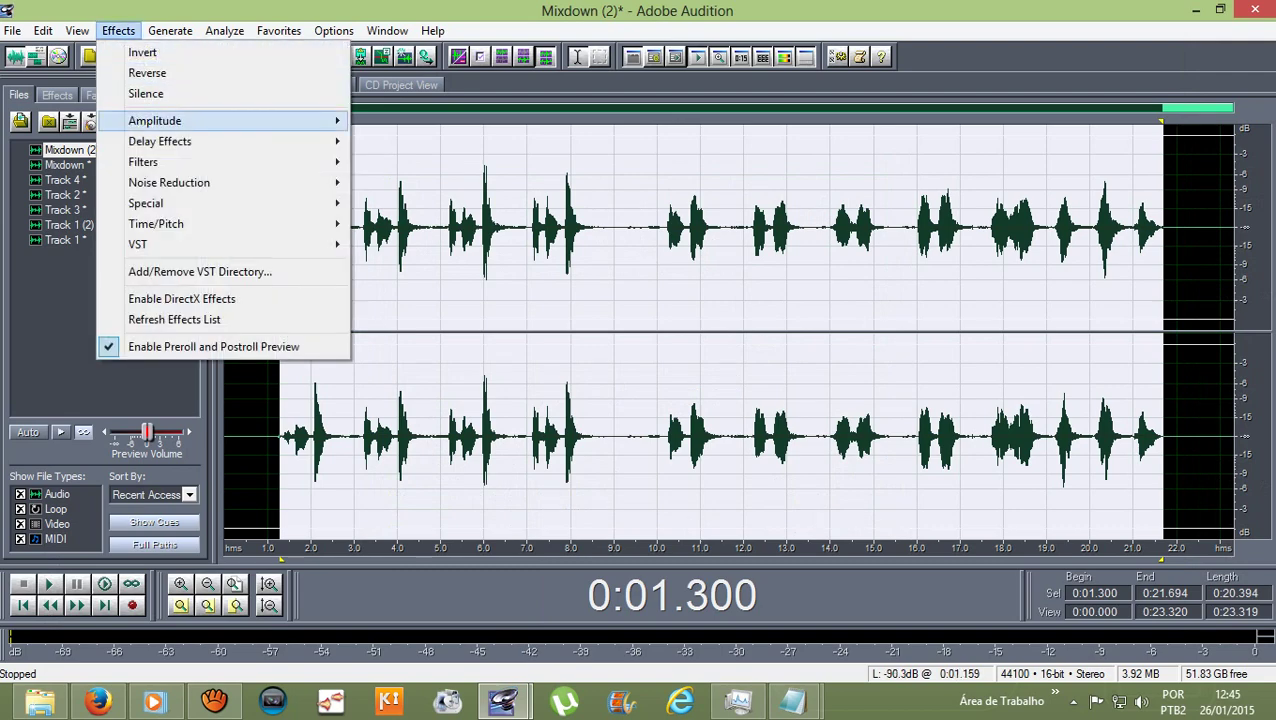
key("Right")
key("Return")
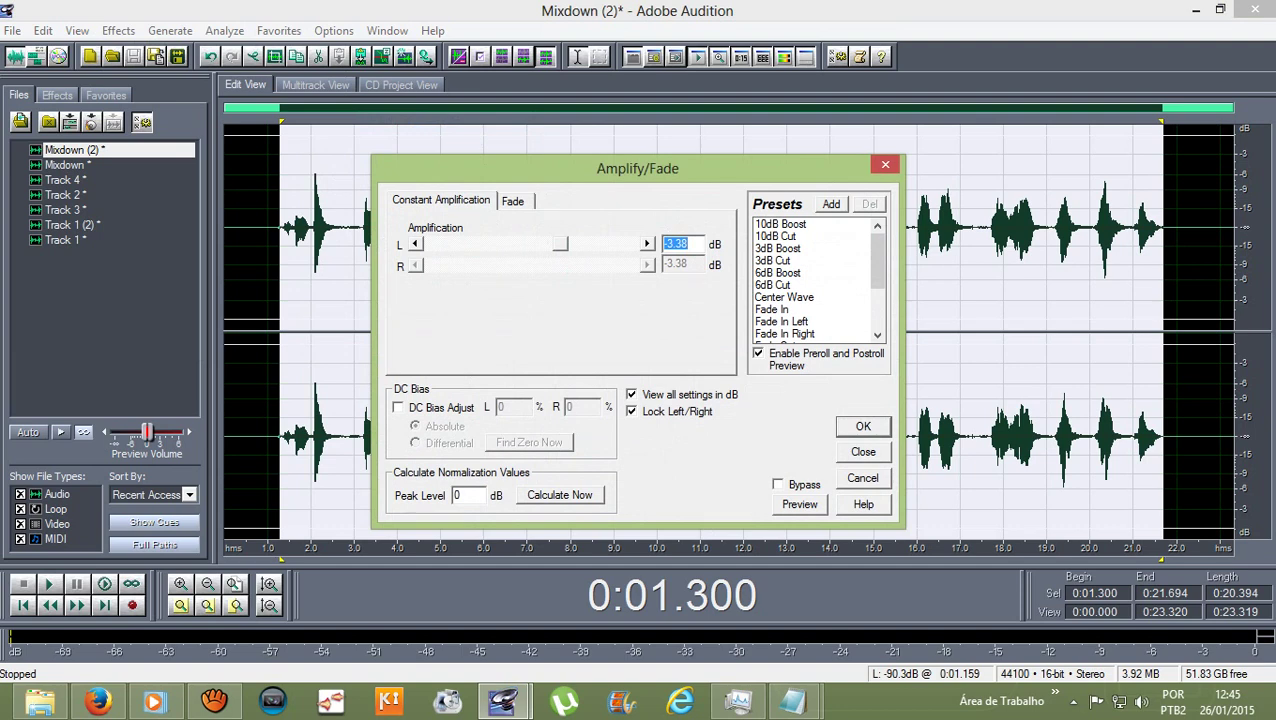
type("3.38")
key("Right")
left_click(857, 426)
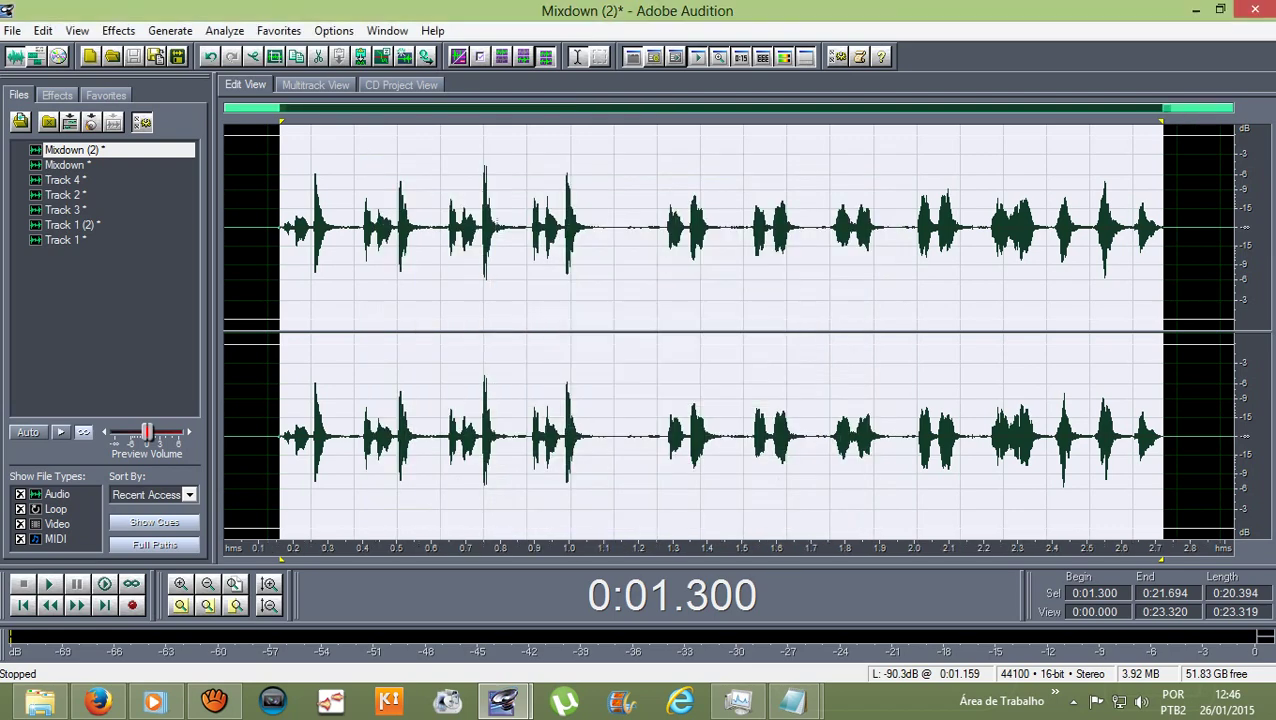
left_click_drag(281, 200, 1166, 200)
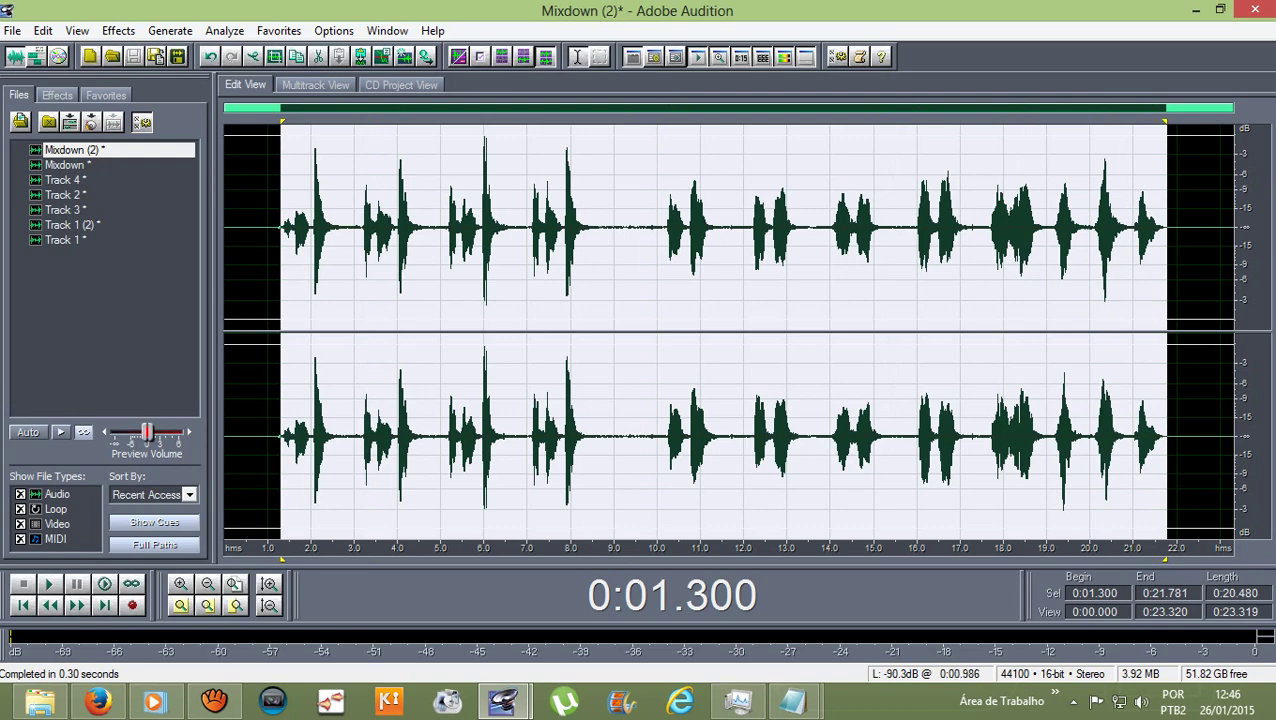
Play both tracks together in the multitrack session from 1.0 second.
left_click(267, 200)
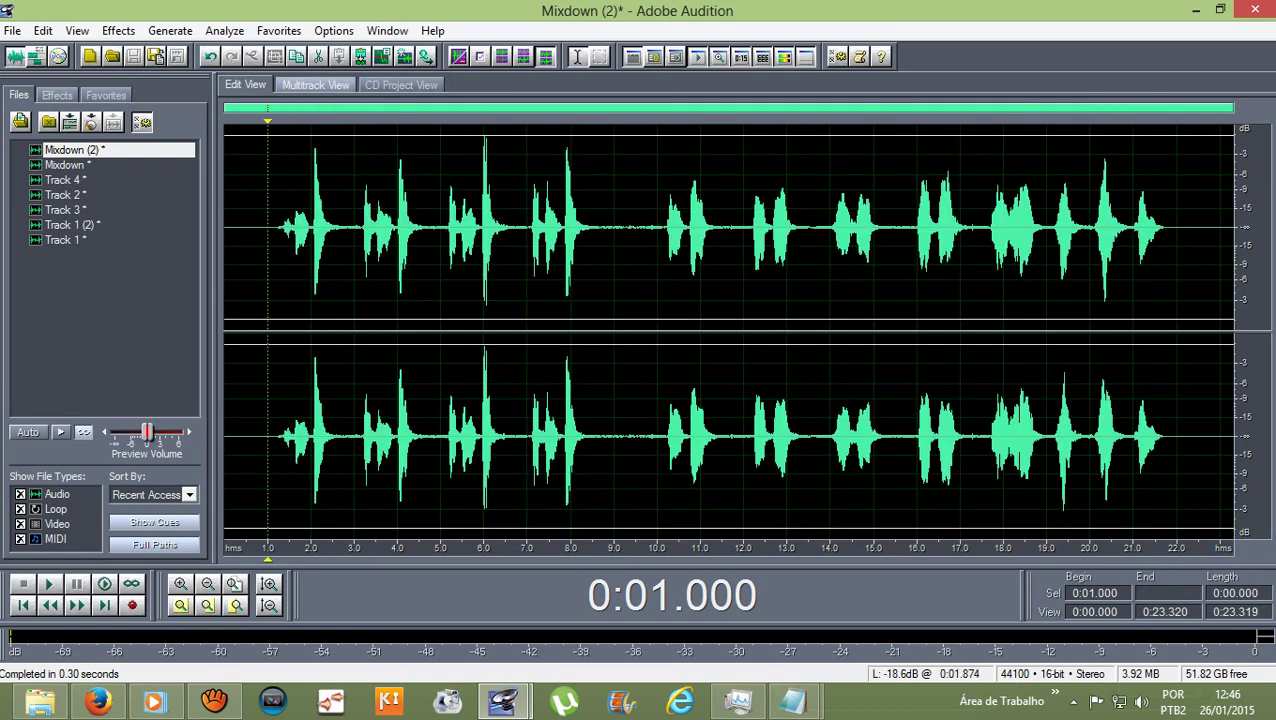
left_click(315, 85)
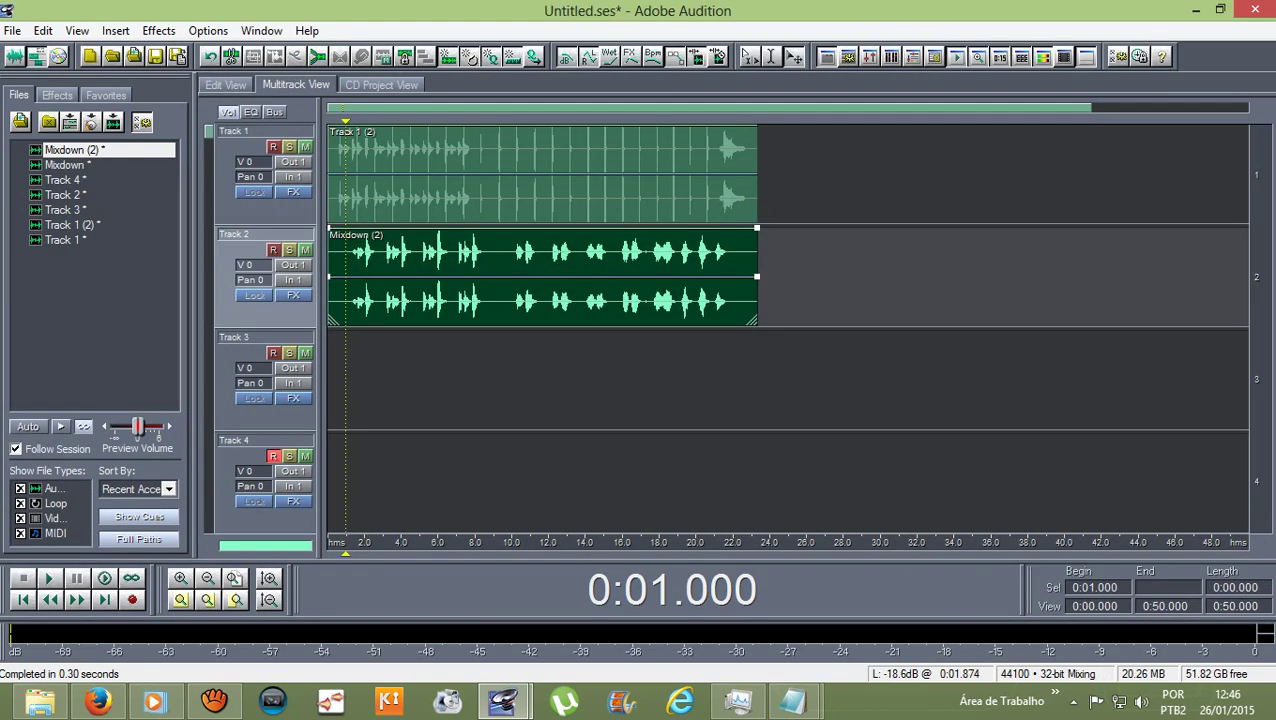
key("space")
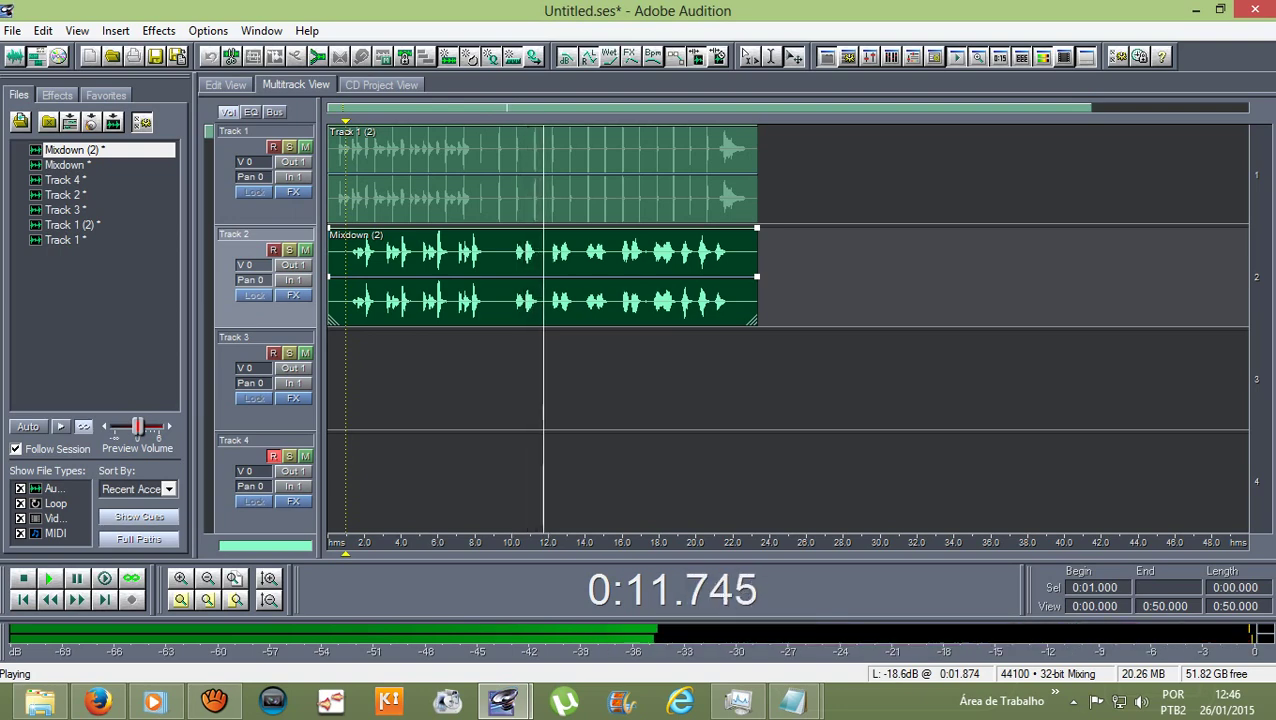
key("space")
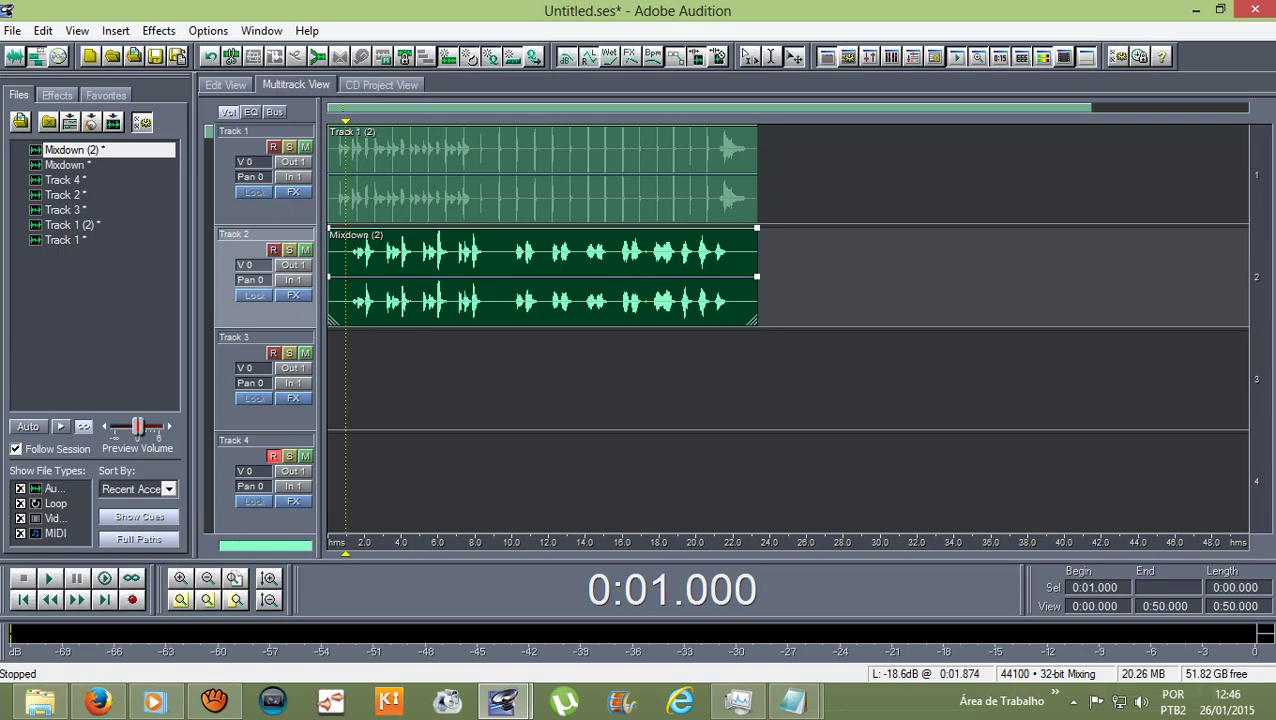
Apply Studio Reverb with the Vocal Reverb (small) preset to the Track 1 (2) audio from about 0.5 to 23.0 seconds.
double_click(400, 175)
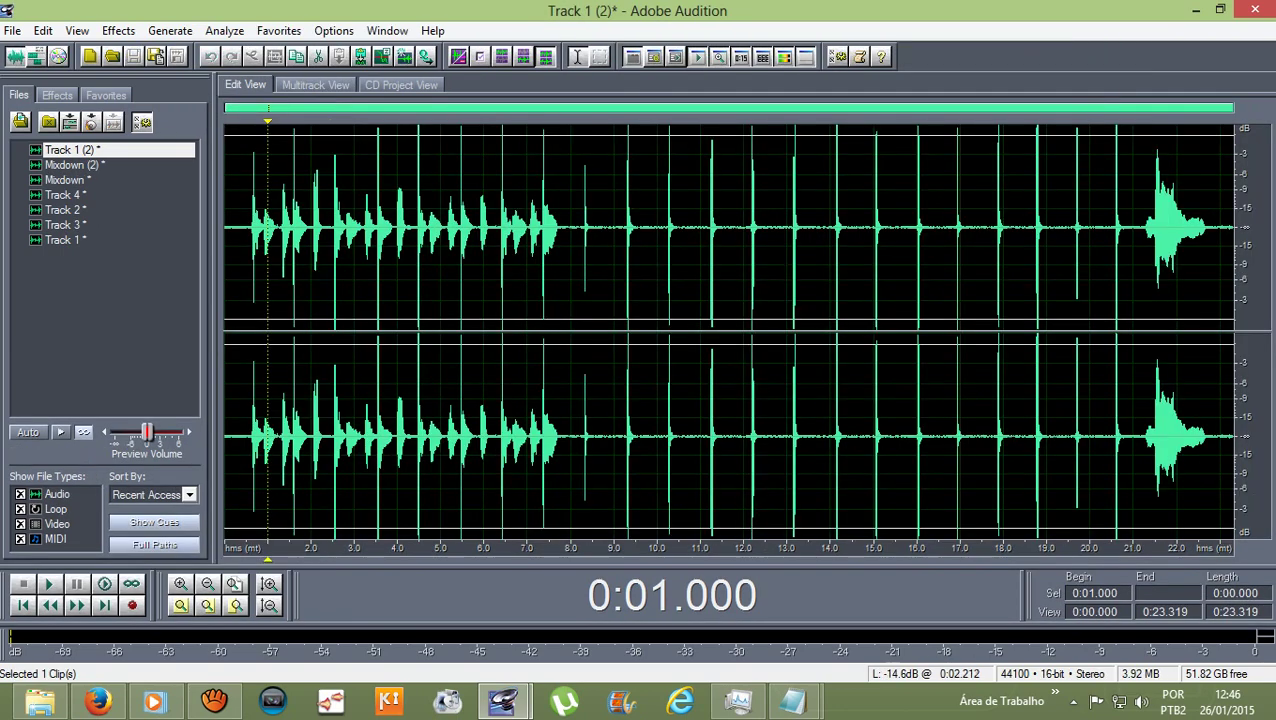
left_click_drag(246, 330, 1218, 436)
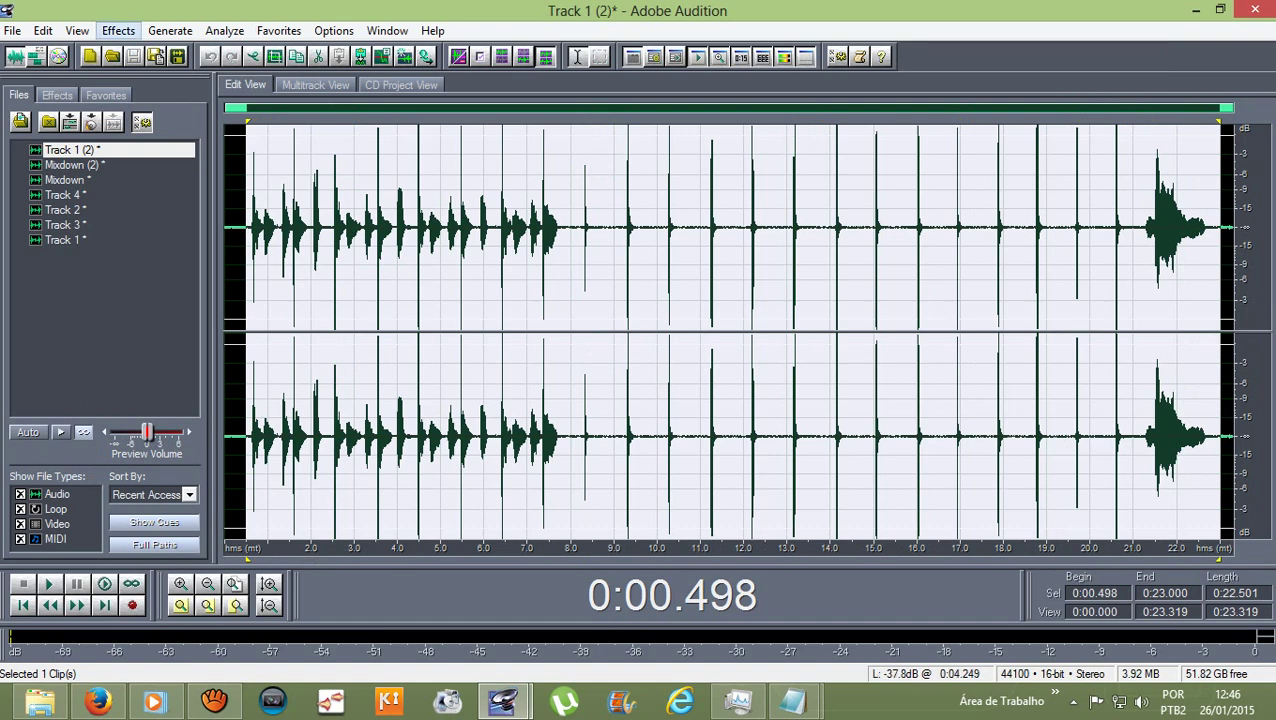
left_click(118, 30)
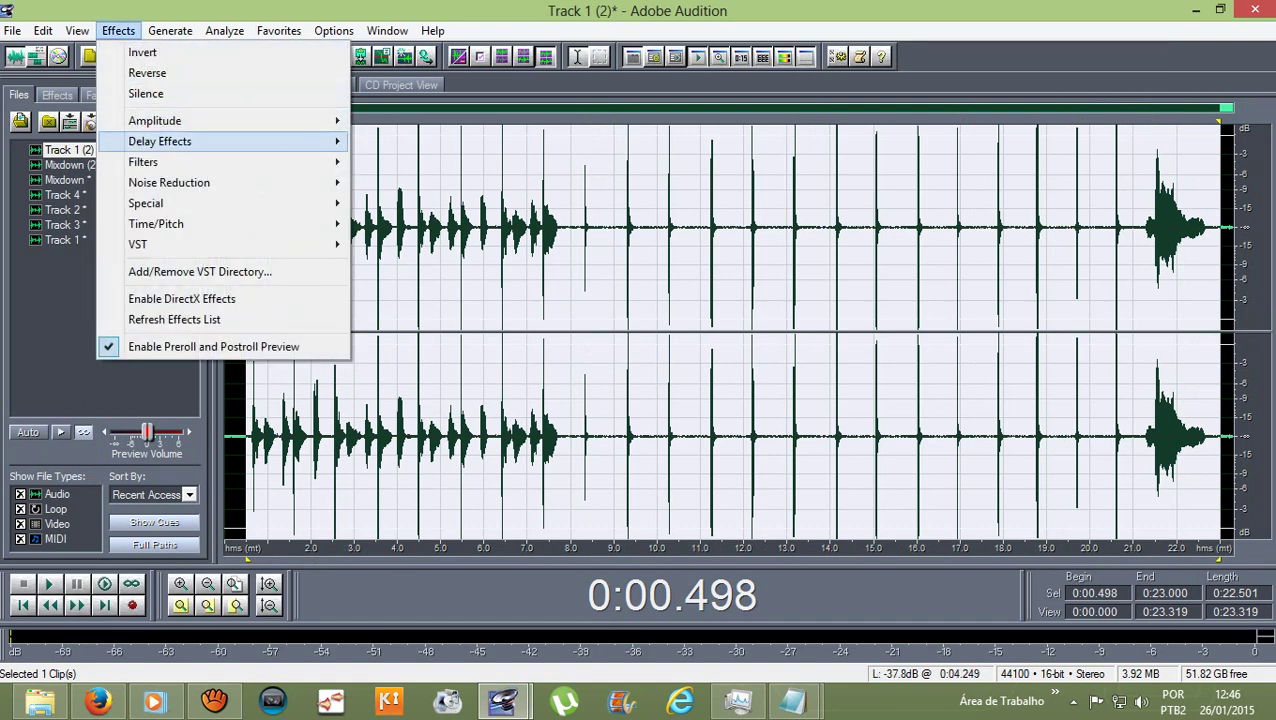
mouse_move(230, 141)
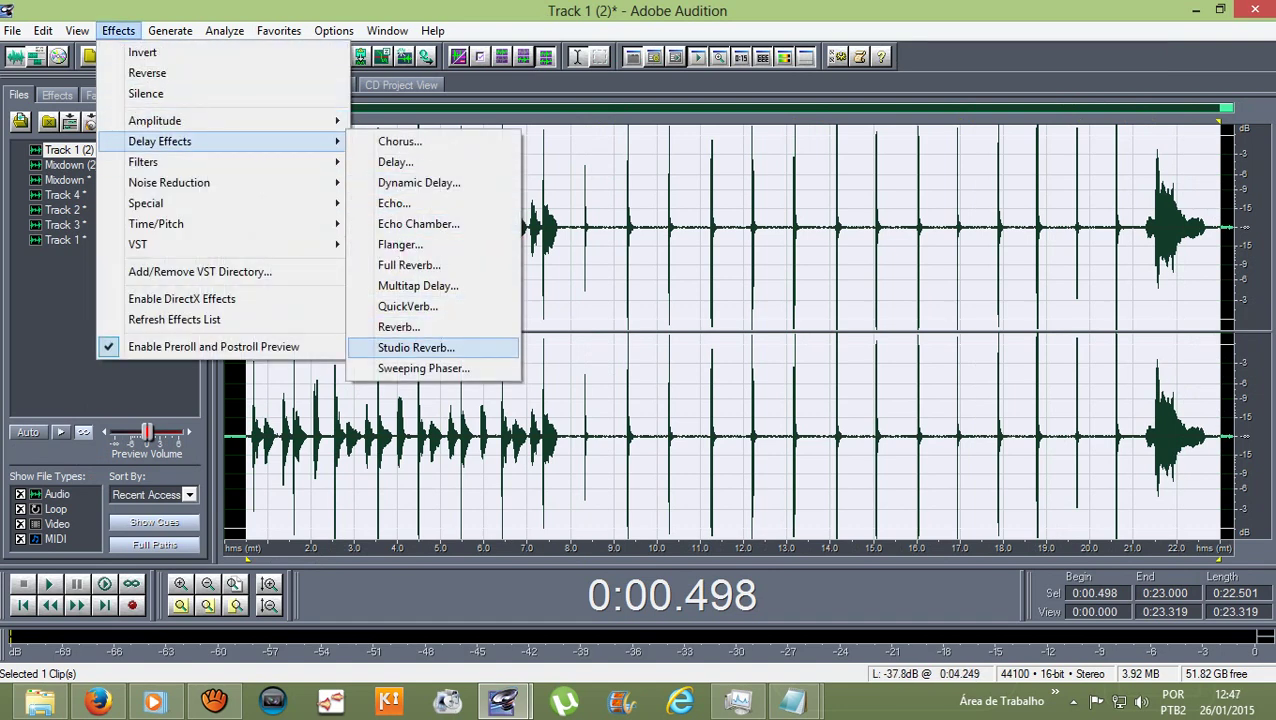
left_click(416, 347)
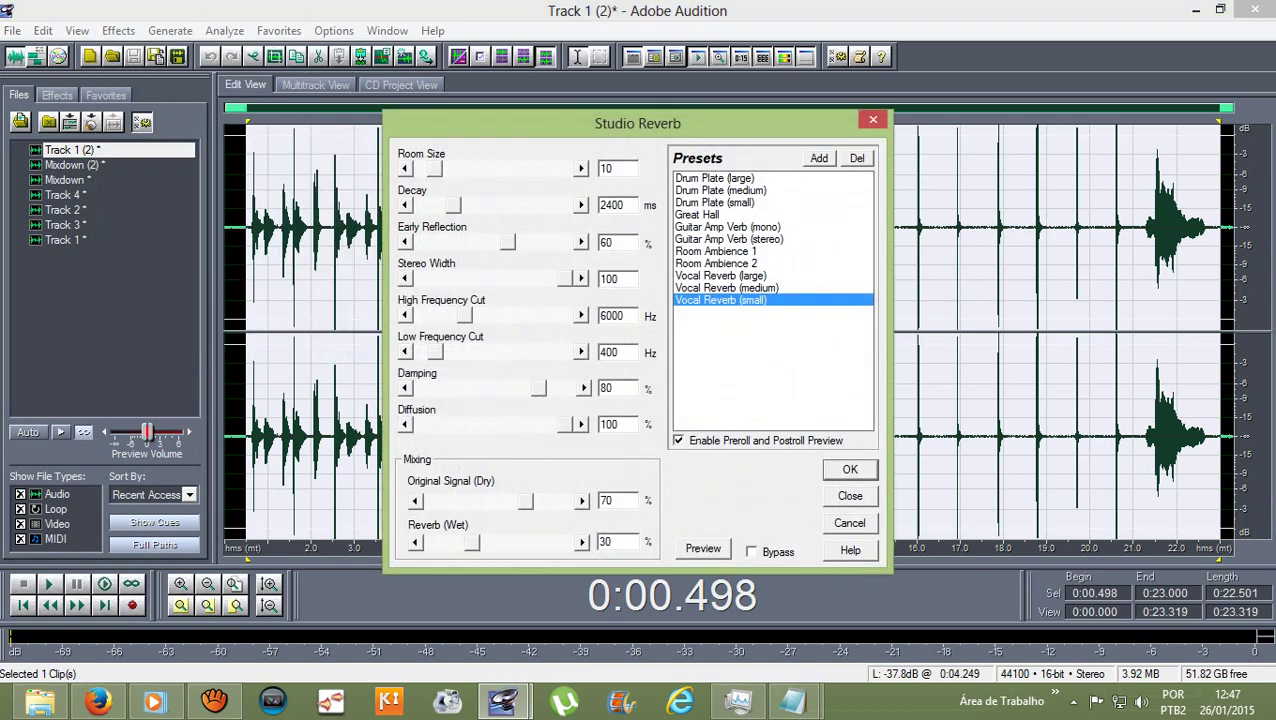
key("Return")
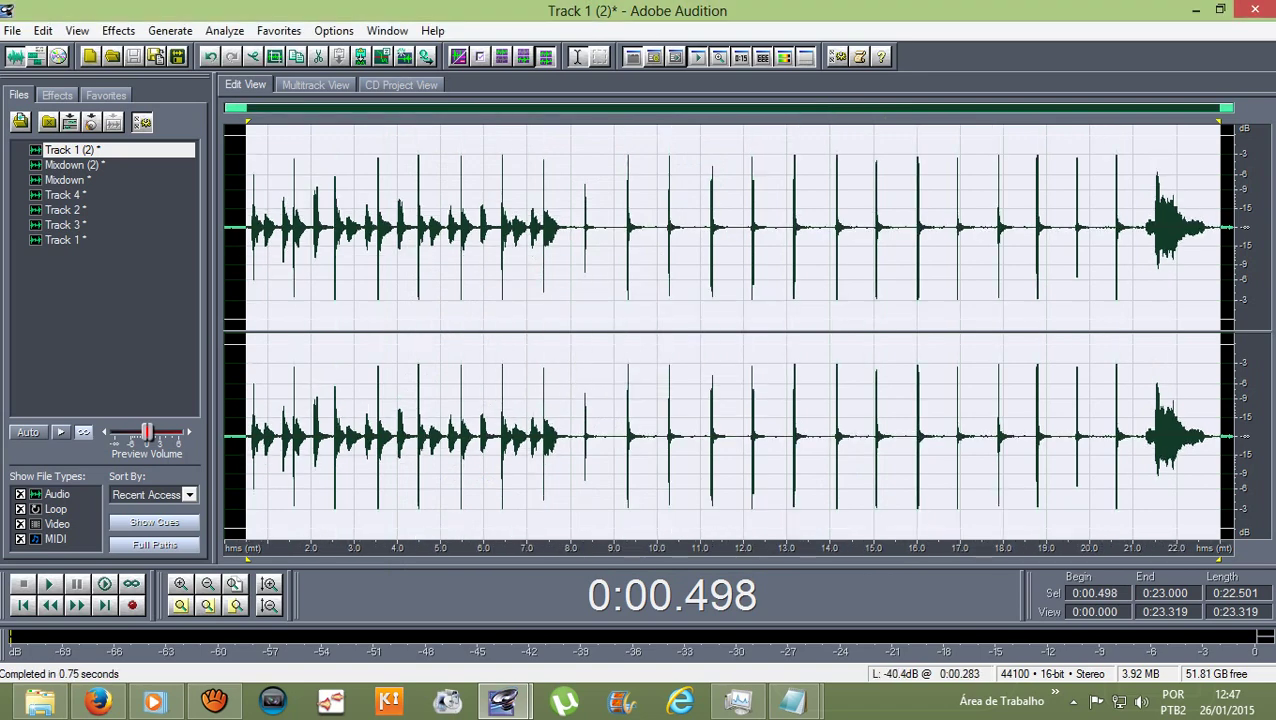
Boost the volume of the selected Track 1 (2) audio with Amplify/Fade and listen to it.
left_click(118, 30)
mouse_move(155, 120)
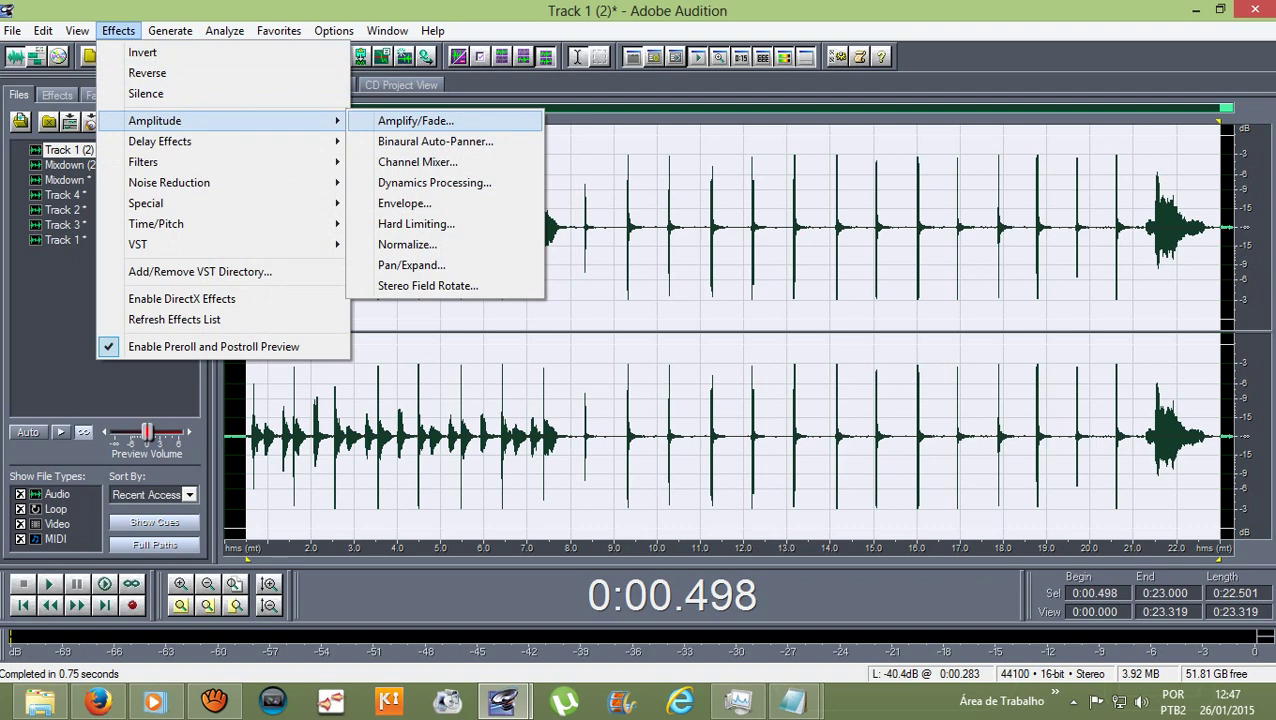
left_click(415, 120)
left_click(646, 243)
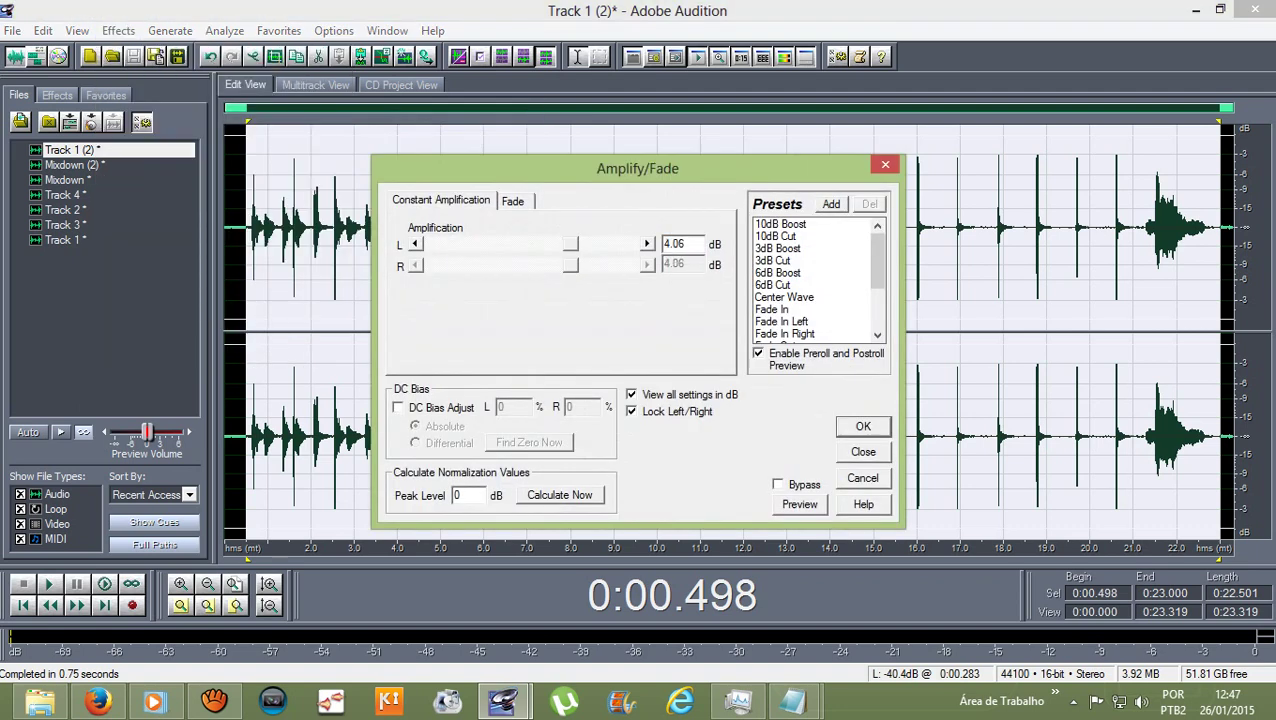
left_click(646, 243)
left_click(646, 243)
left_click(415, 243)
left_click(415, 243)
key("Return")
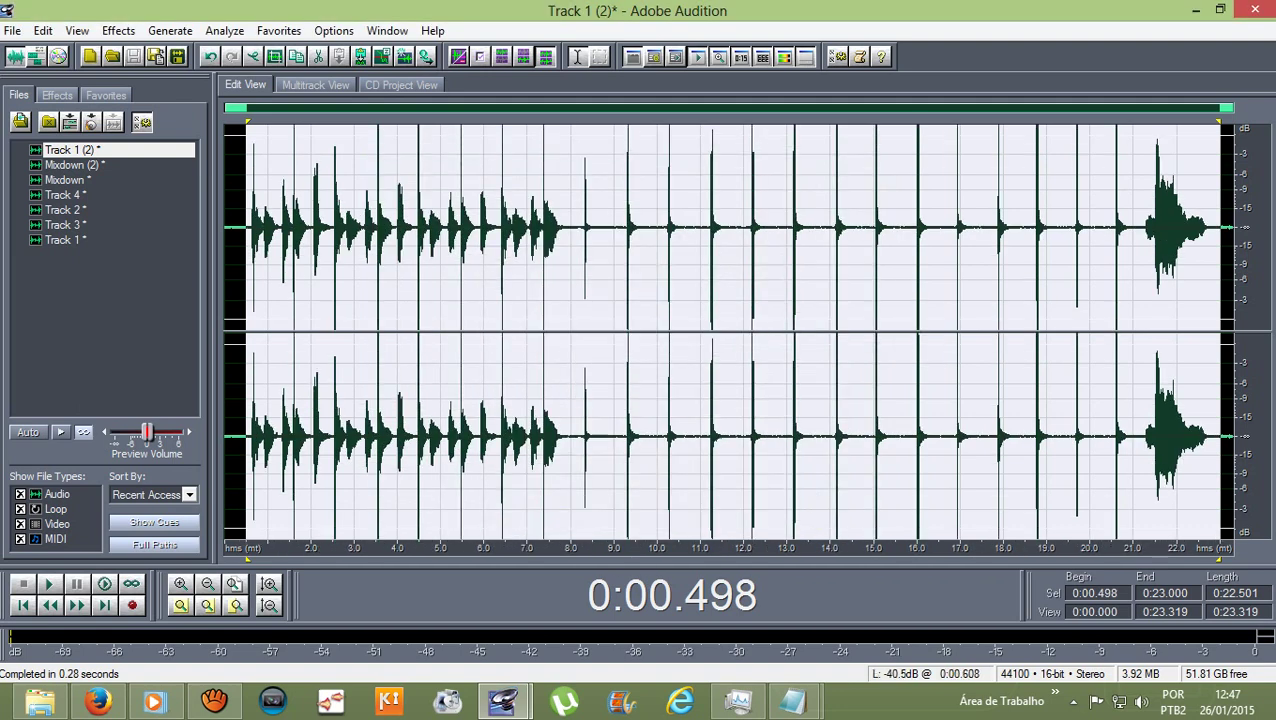
key("space")
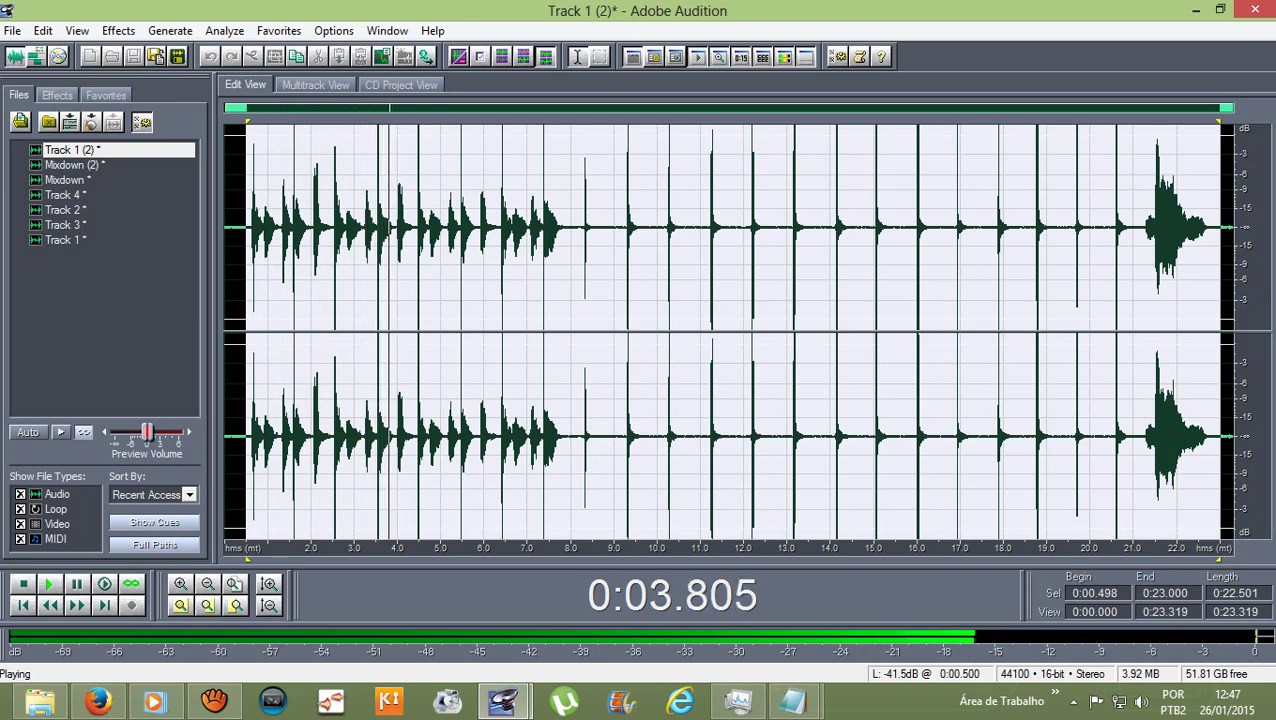
key("space")
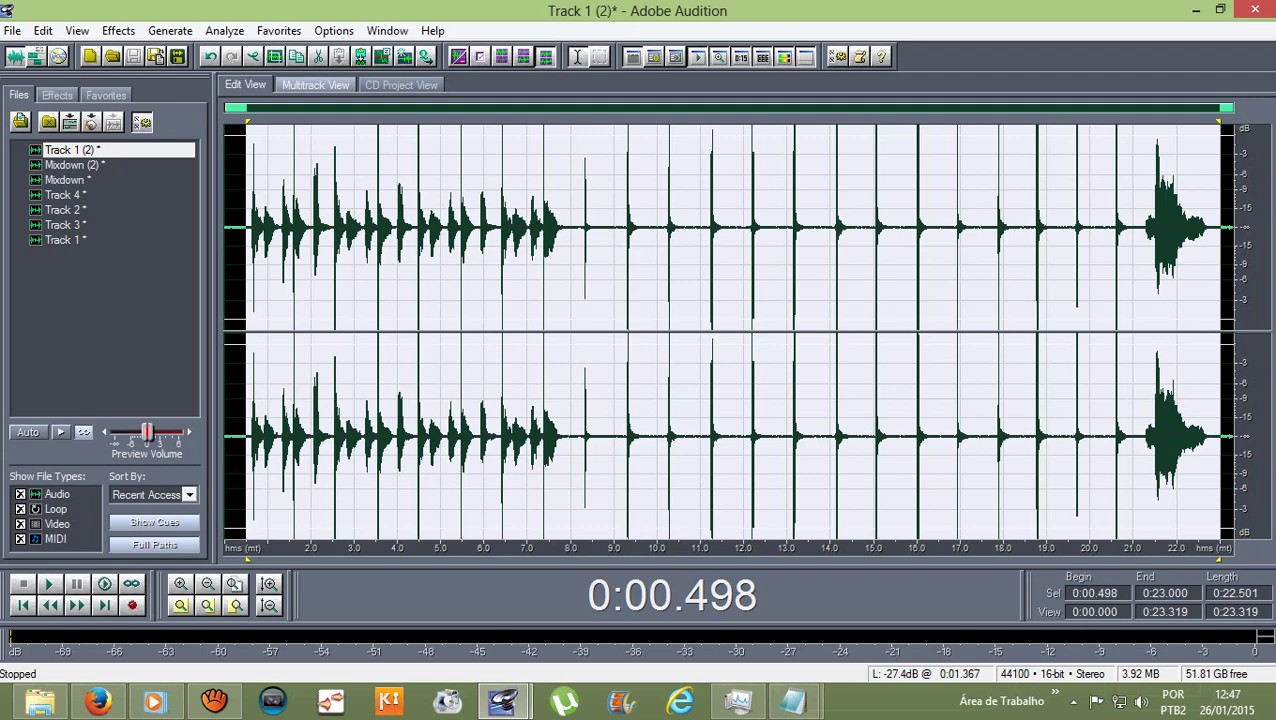
Play Track 1 (2) and Mixdown (2) together in the multitrack session from about 0.5 seconds, then select the Track 1 (2) clip.
key("F12")
key("Escape")
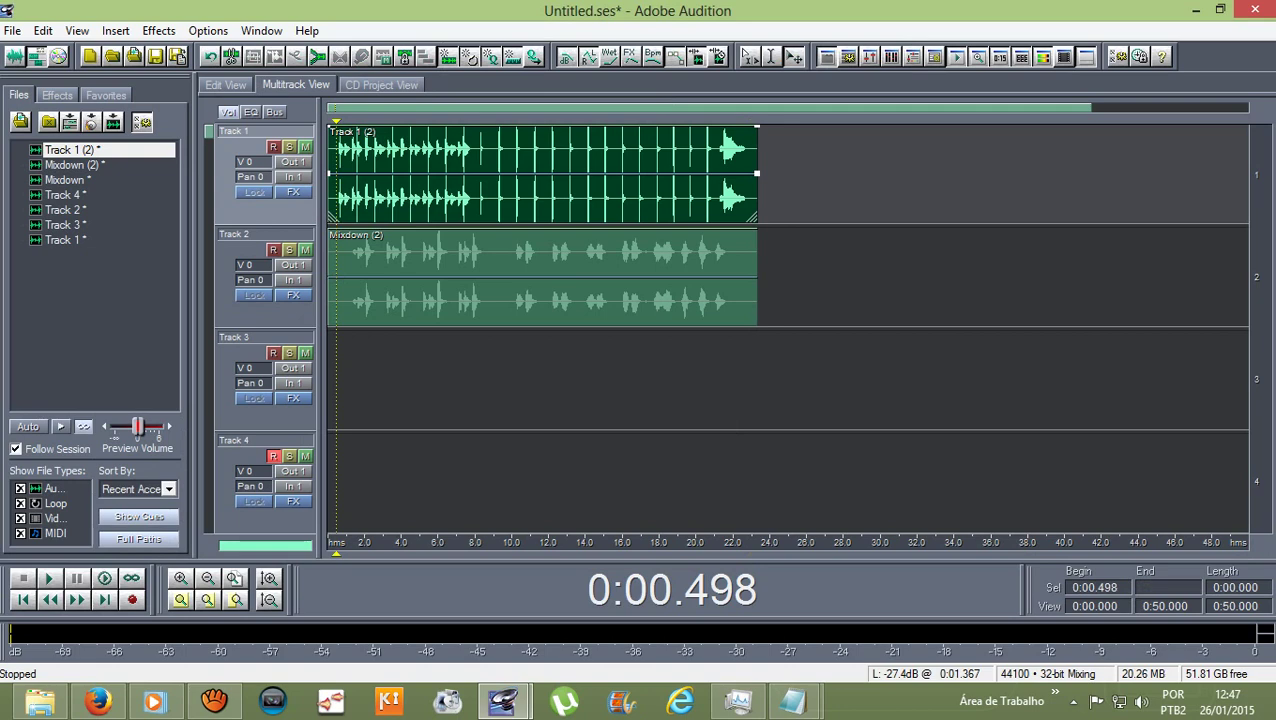
key("space")
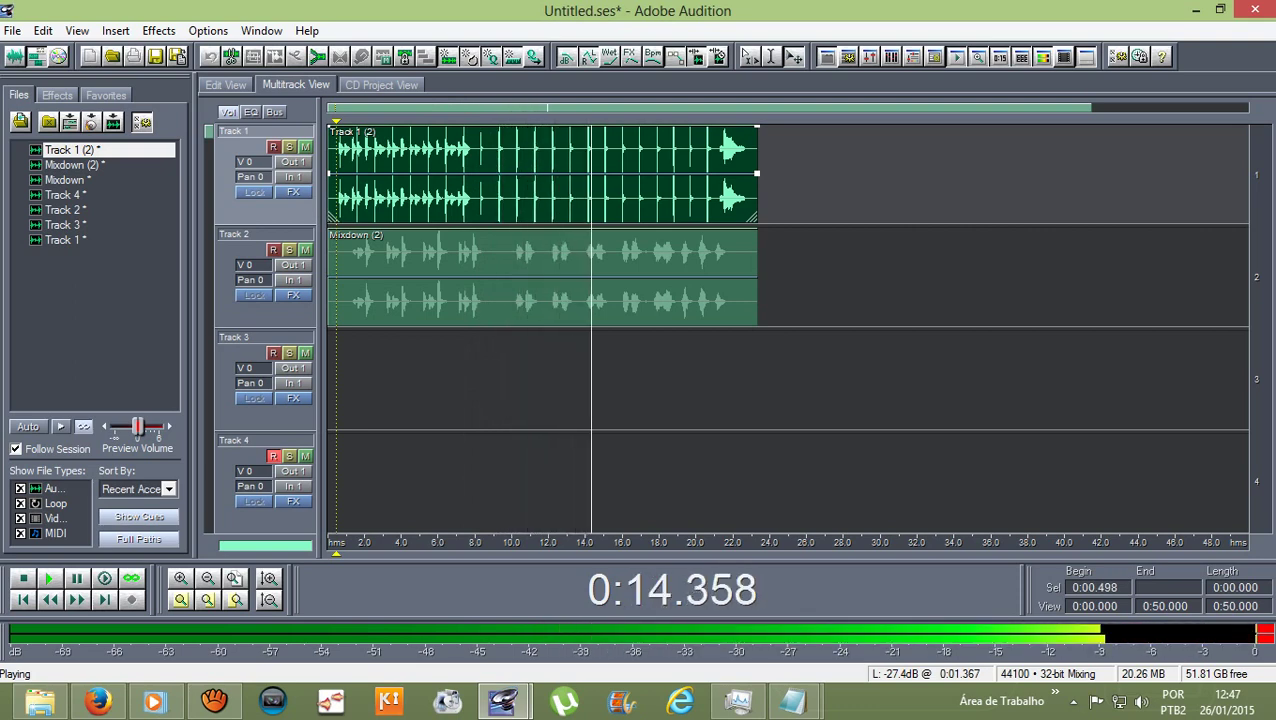
key("space")
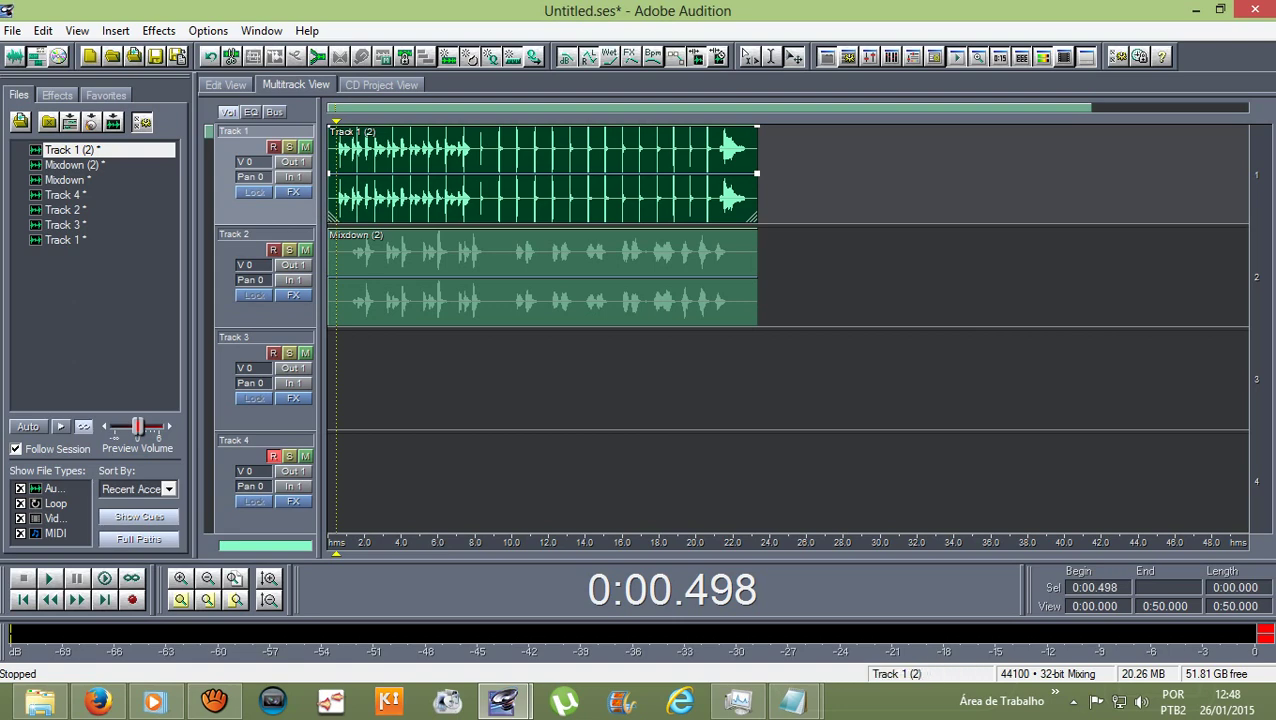
left_click(542, 276)
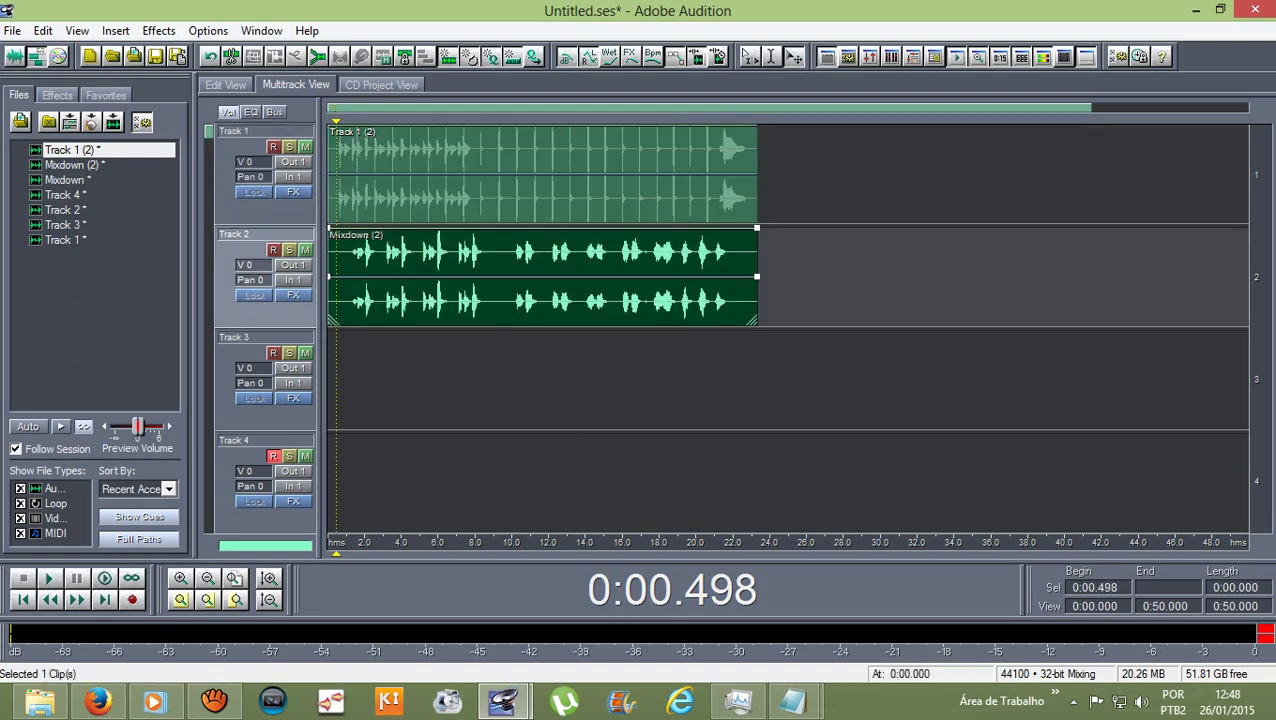
left_click(542, 174)
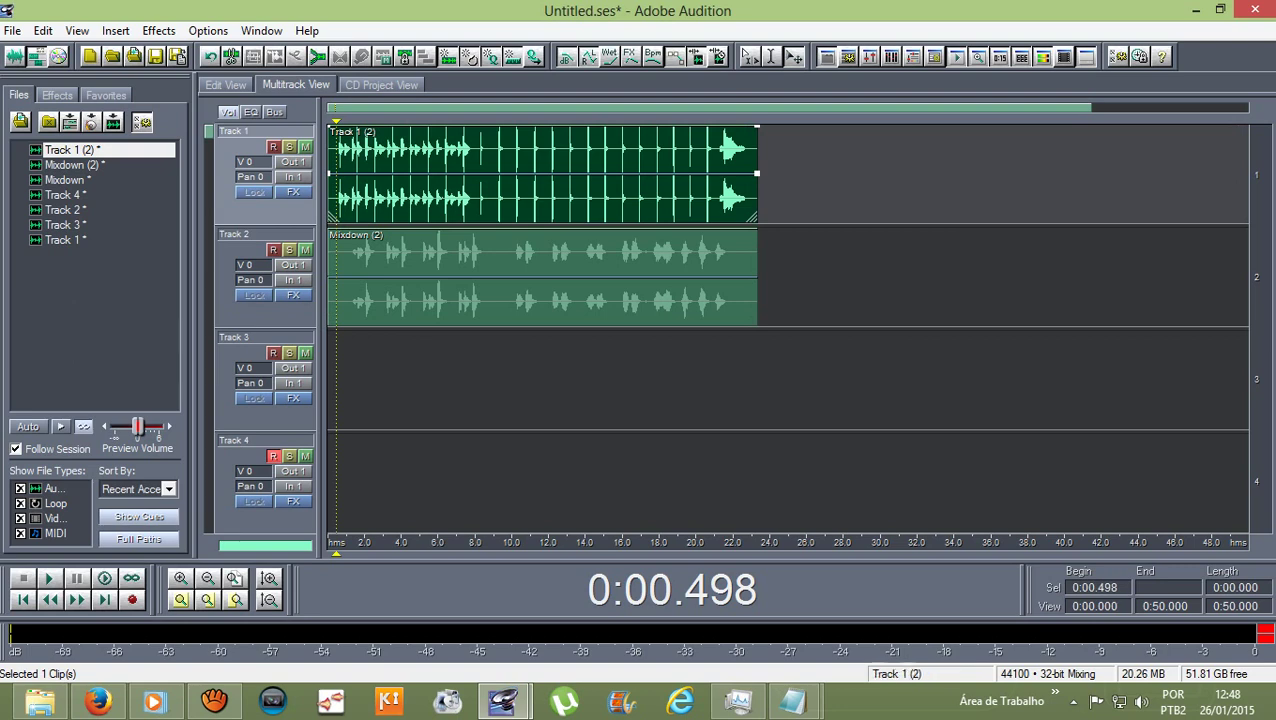
Apply Pitch Correction to the Track 1 (2) audio from about 0.5 to 22.8 seconds.
left_click(542, 276)
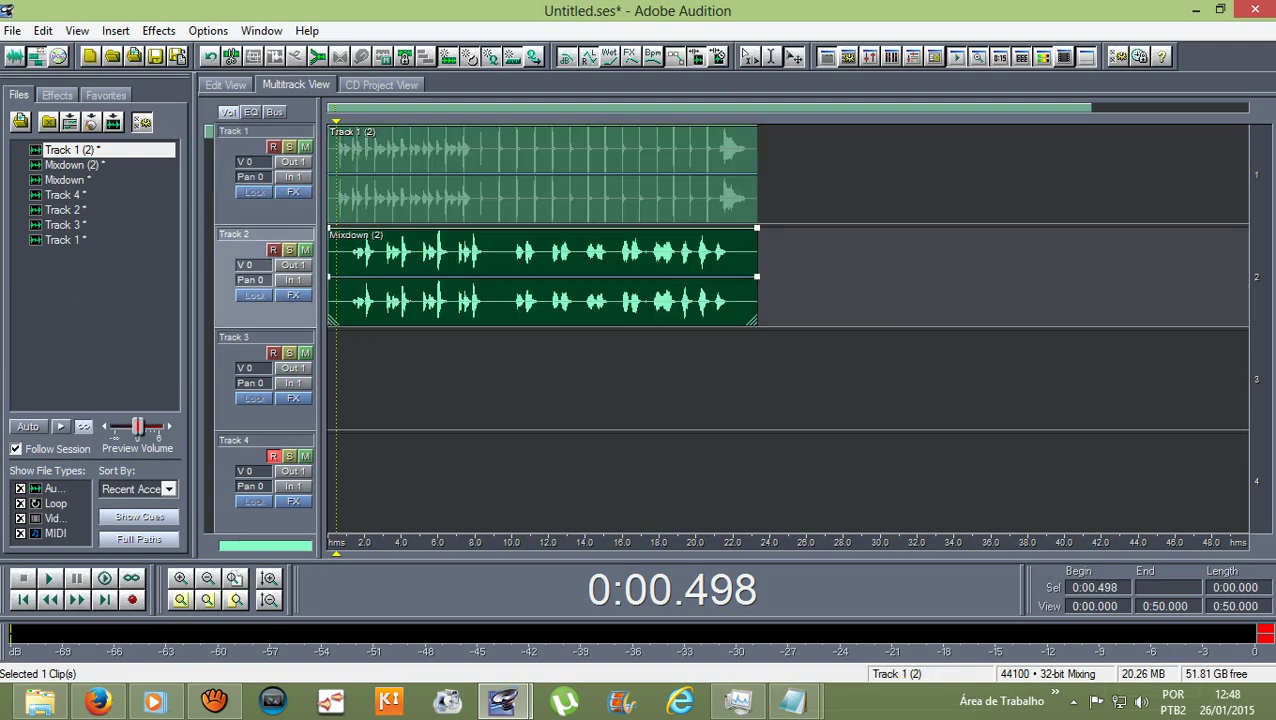
double_click(540, 175)
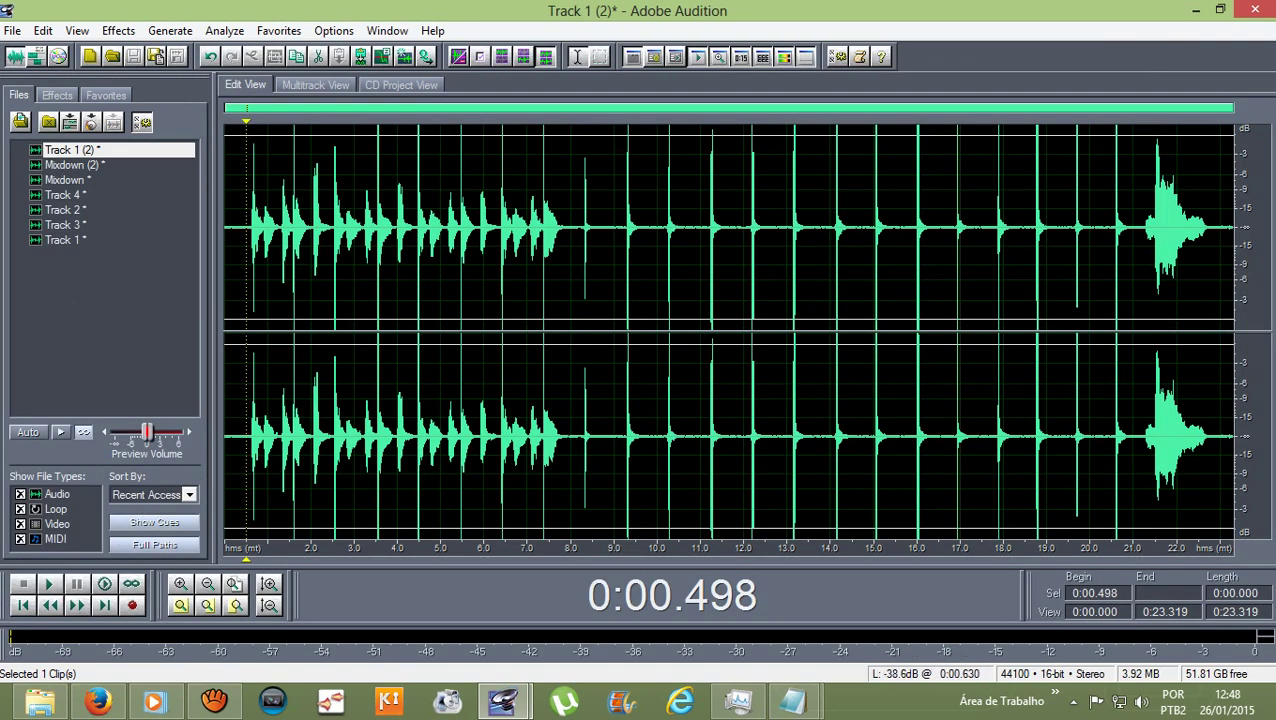
left_click_drag(247, 260, 1212, 420)
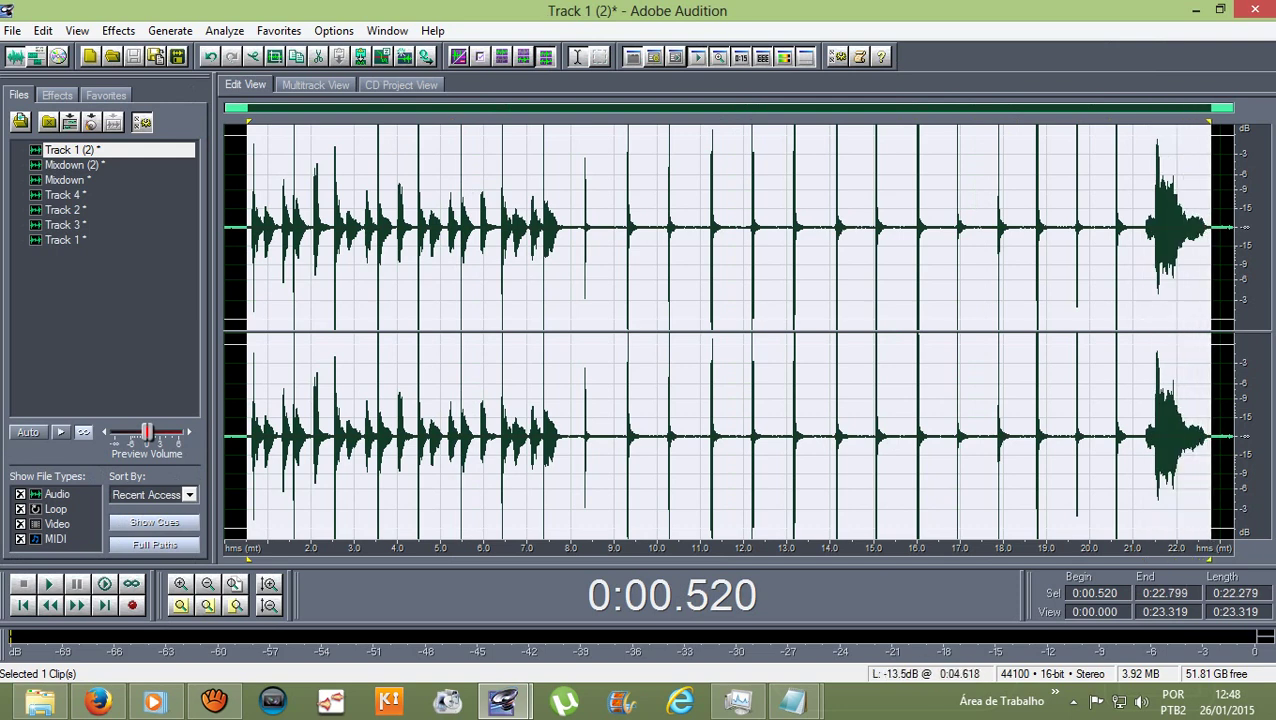
left_click(118, 30)
mouse_move(200, 244)
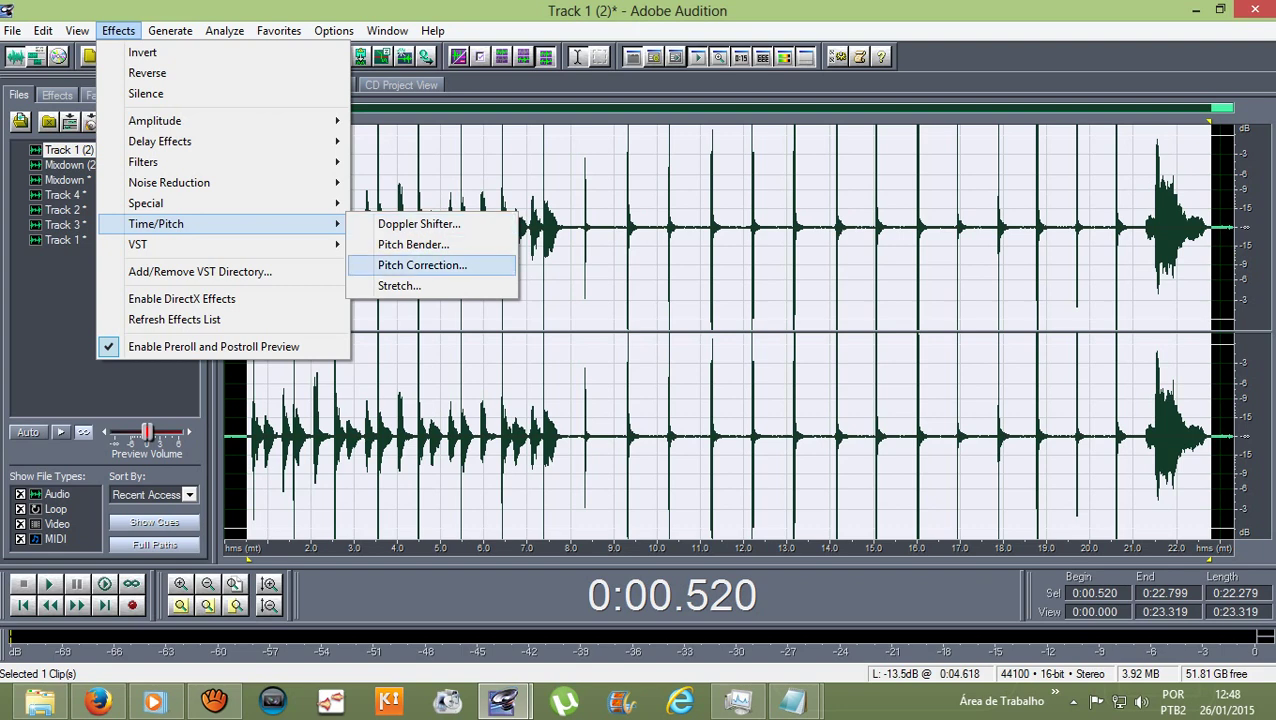
left_click(422, 265)
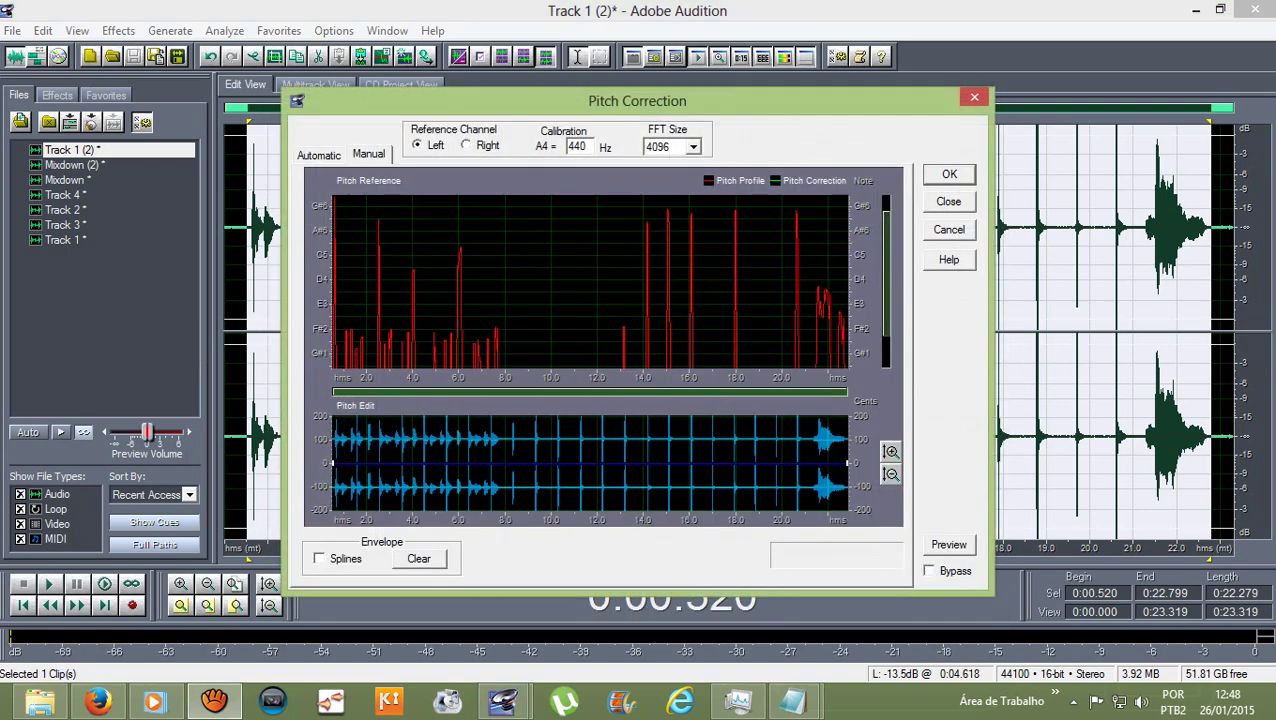
left_click(949, 174)
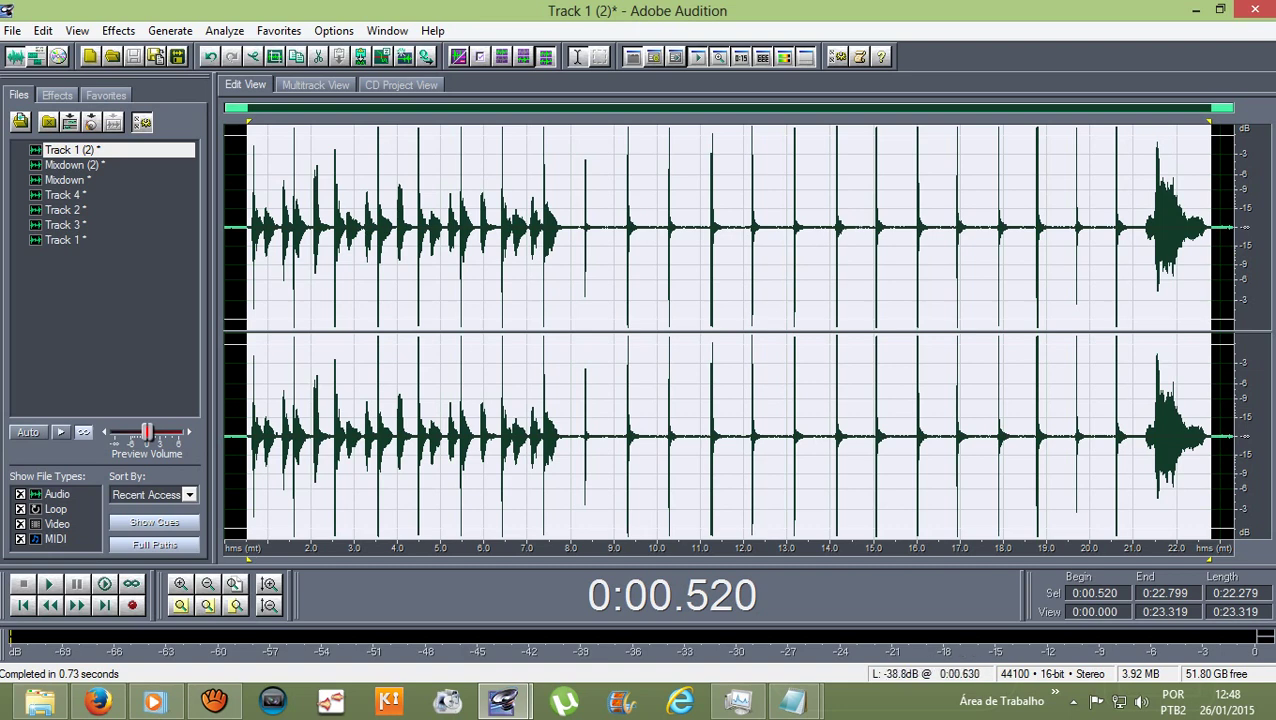
Listen to the pitch-corrected Track 1 (2) selection and place the cursor at about 0.6 seconds.
key("space")
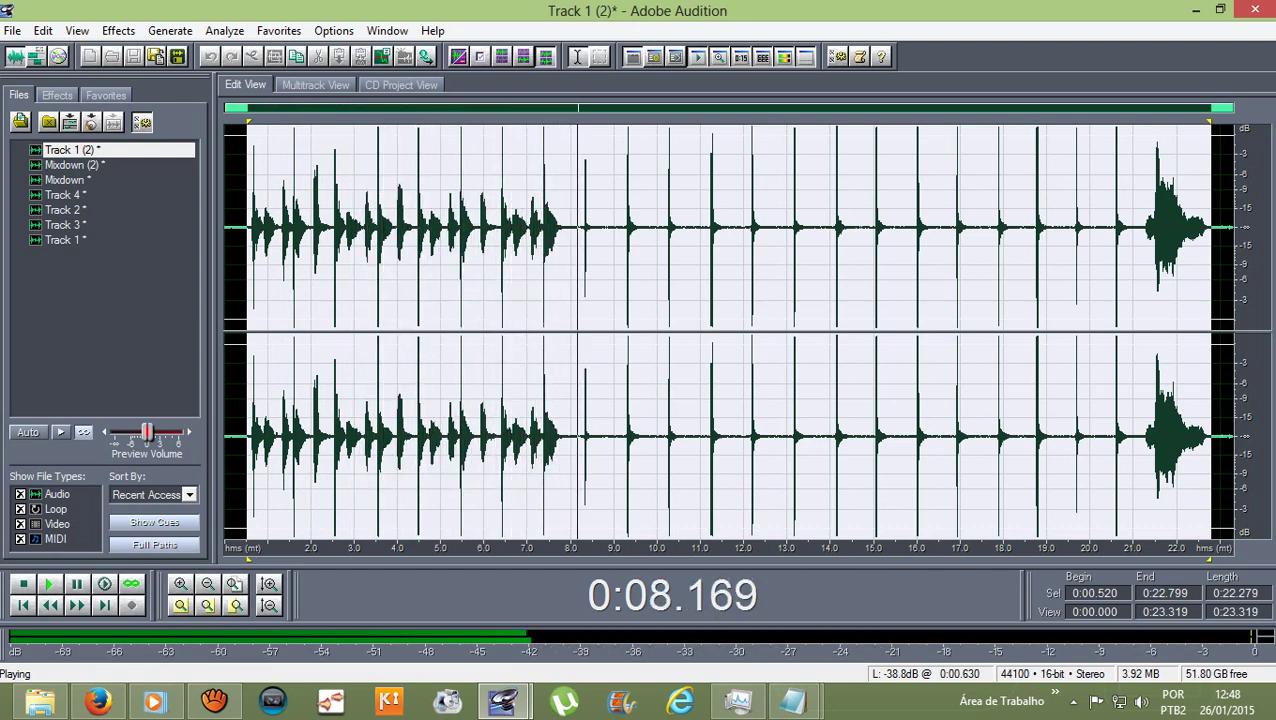
key("space")
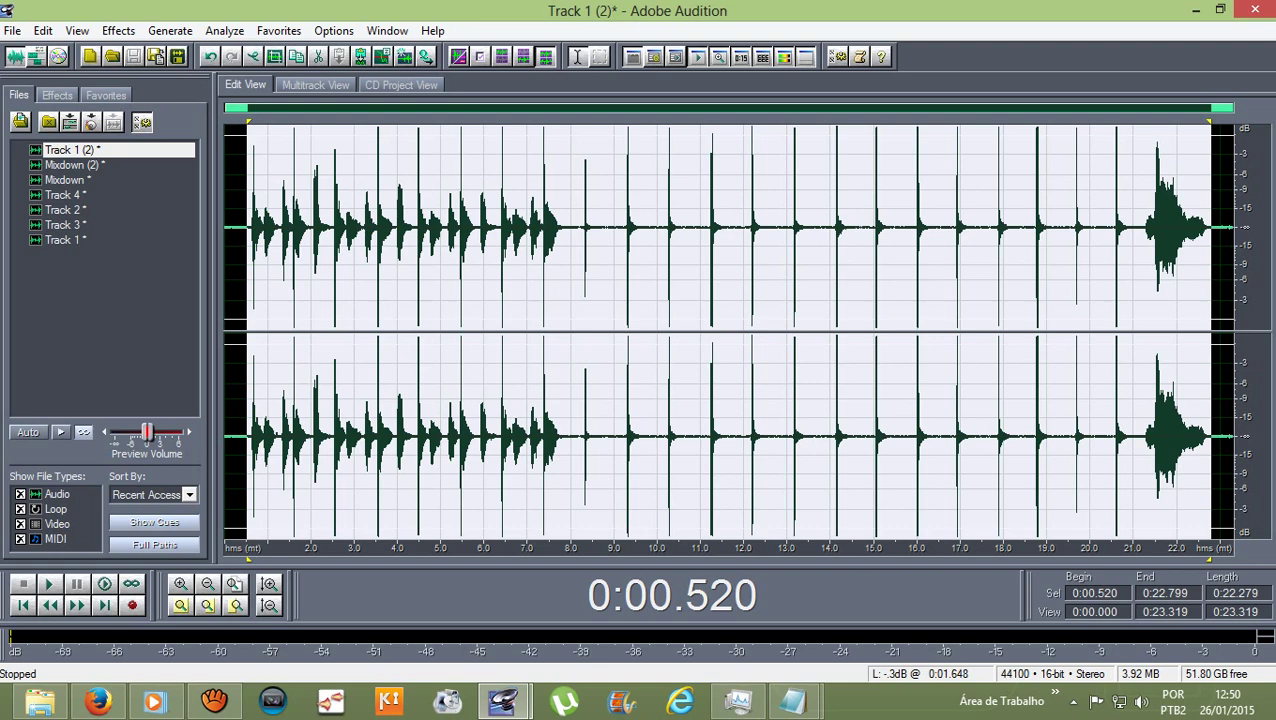
left_click(252, 227)
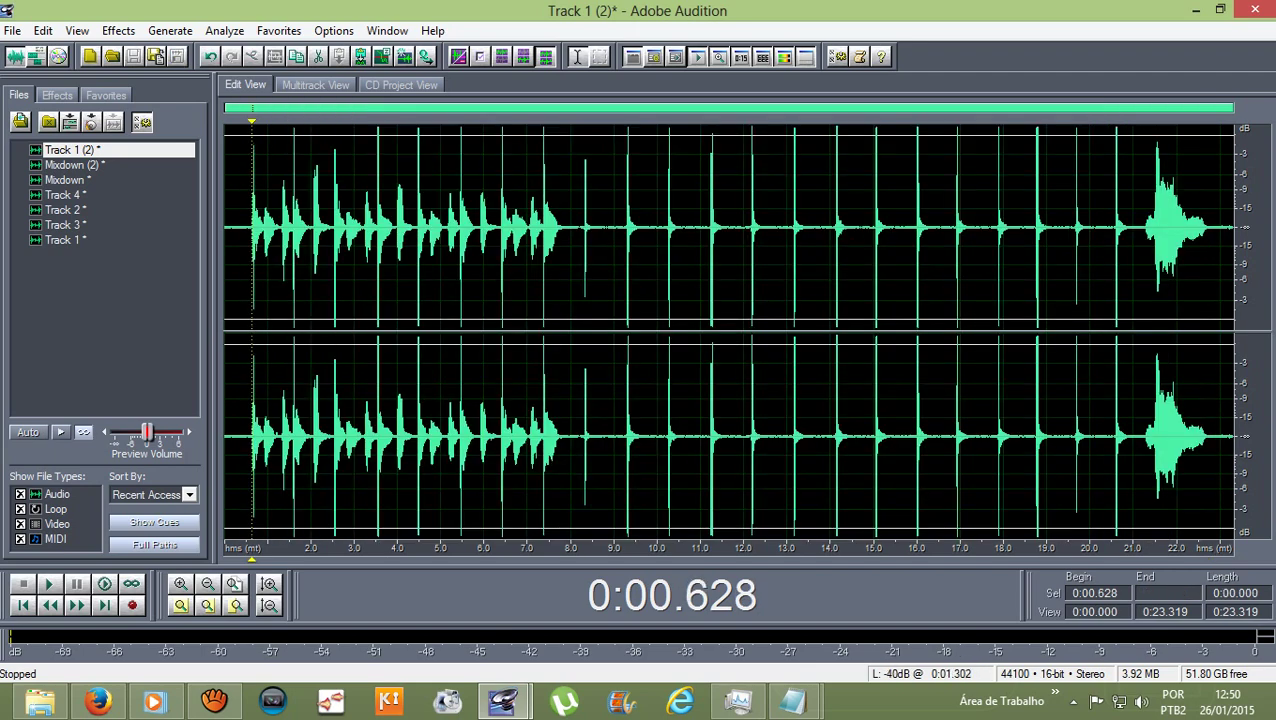
Open Mixdown (2) from the multitrack session and apply Pitch Correction to its audio from 1.0 to 22.0 seconds.
left_click(315, 85)
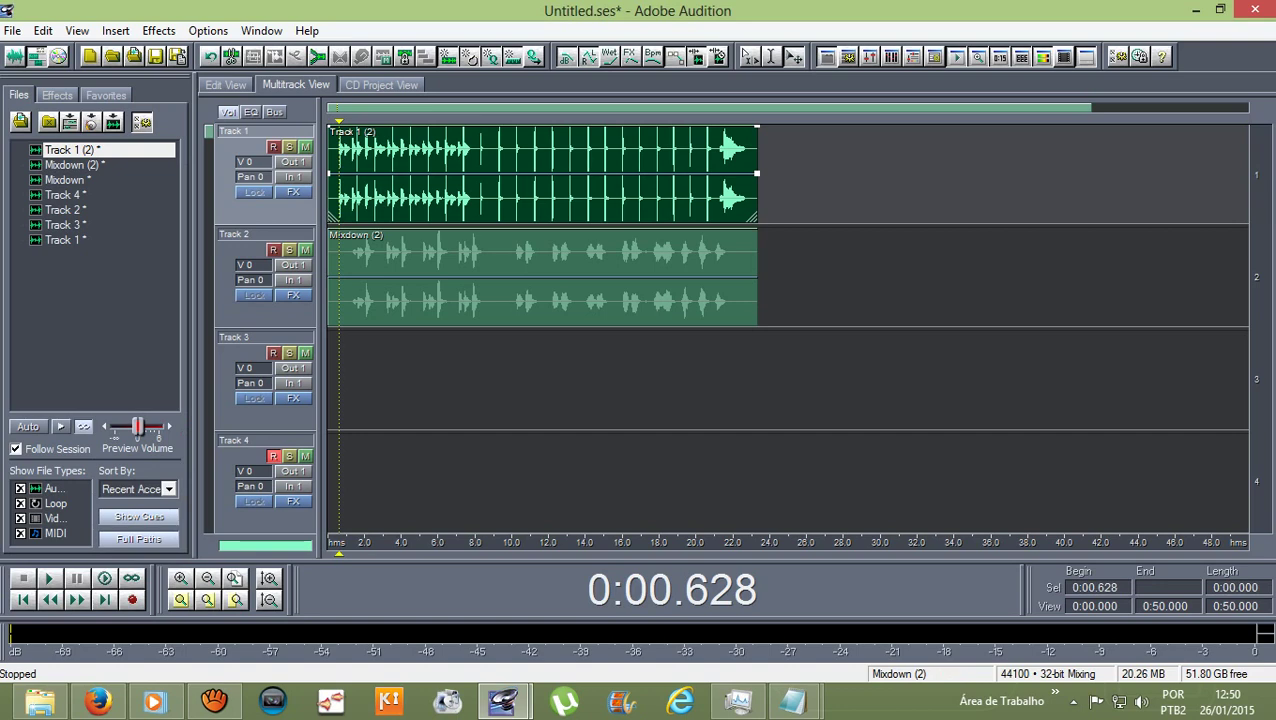
double_click(350, 277)
left_click(268, 277)
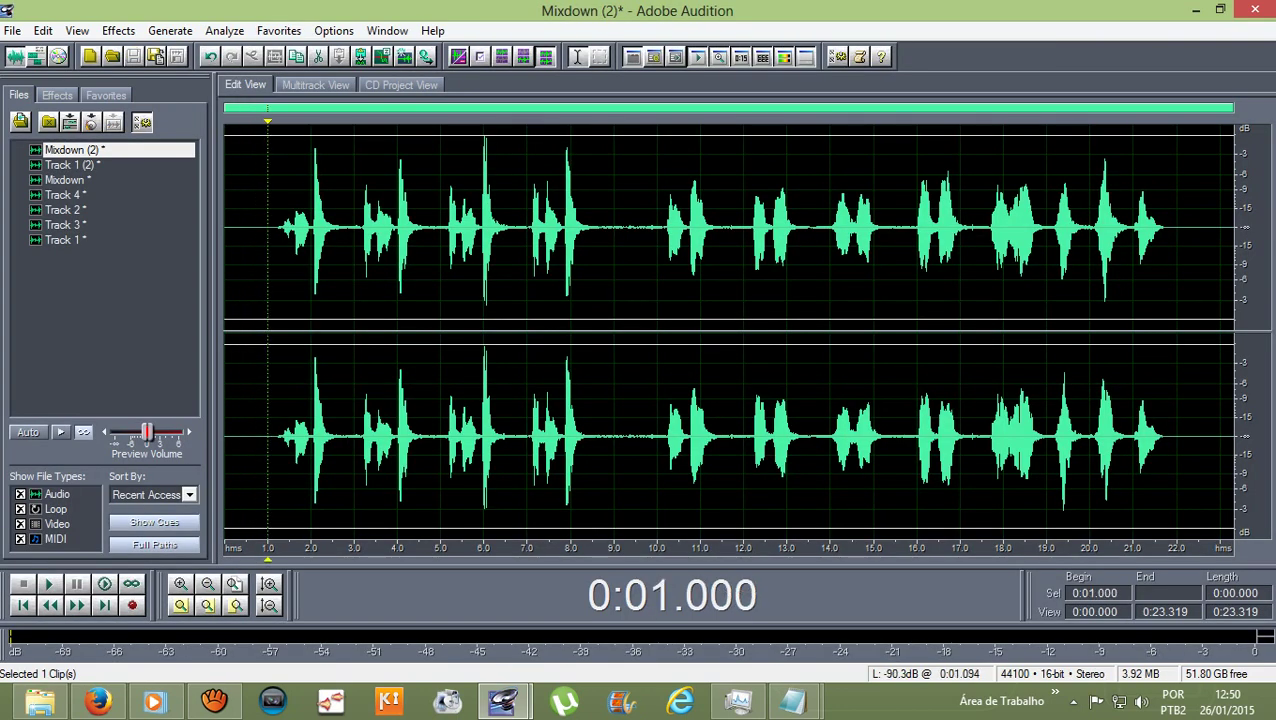
left_click_drag(271, 300, 1176, 300)
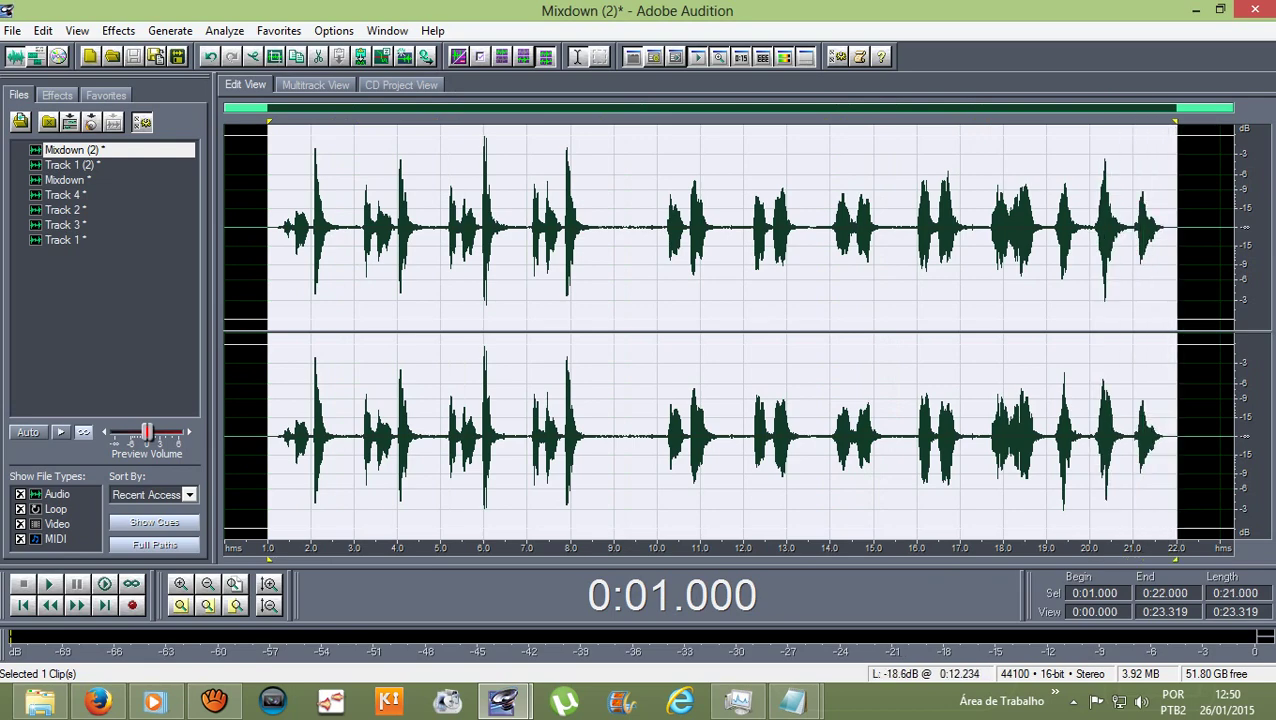
left_click(118, 30)
mouse_move(156, 223)
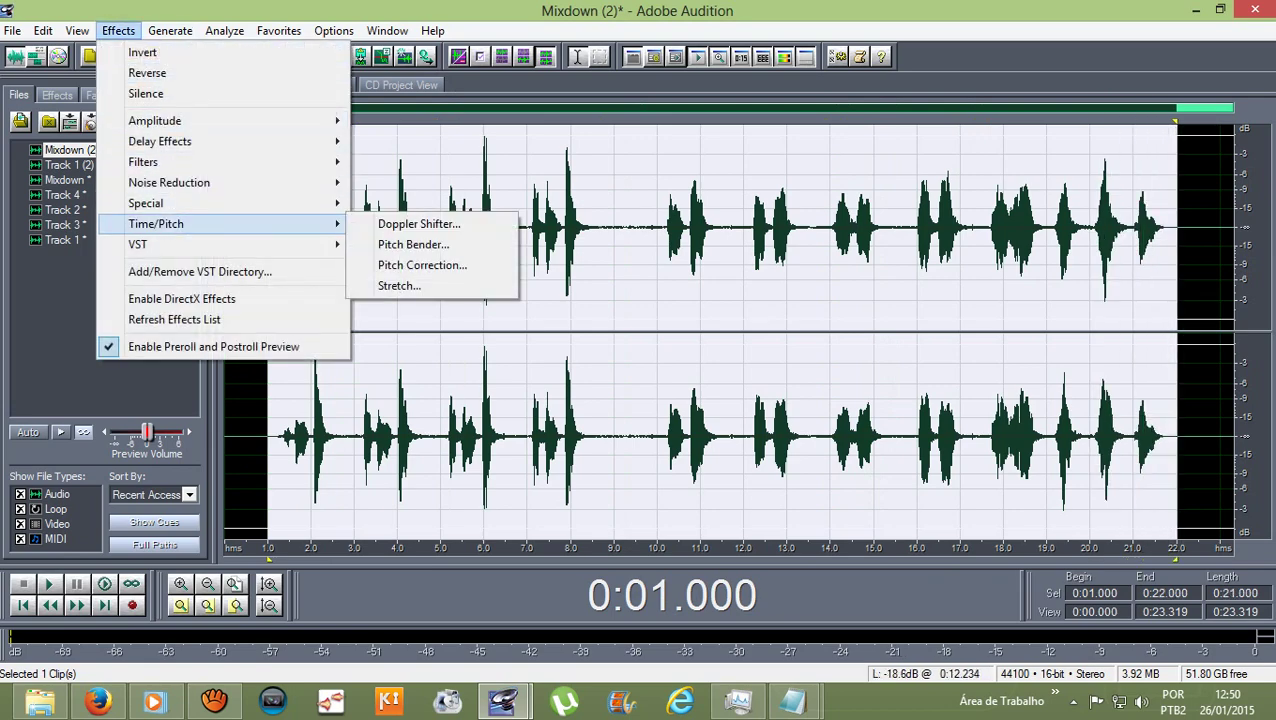
left_click(422, 265)
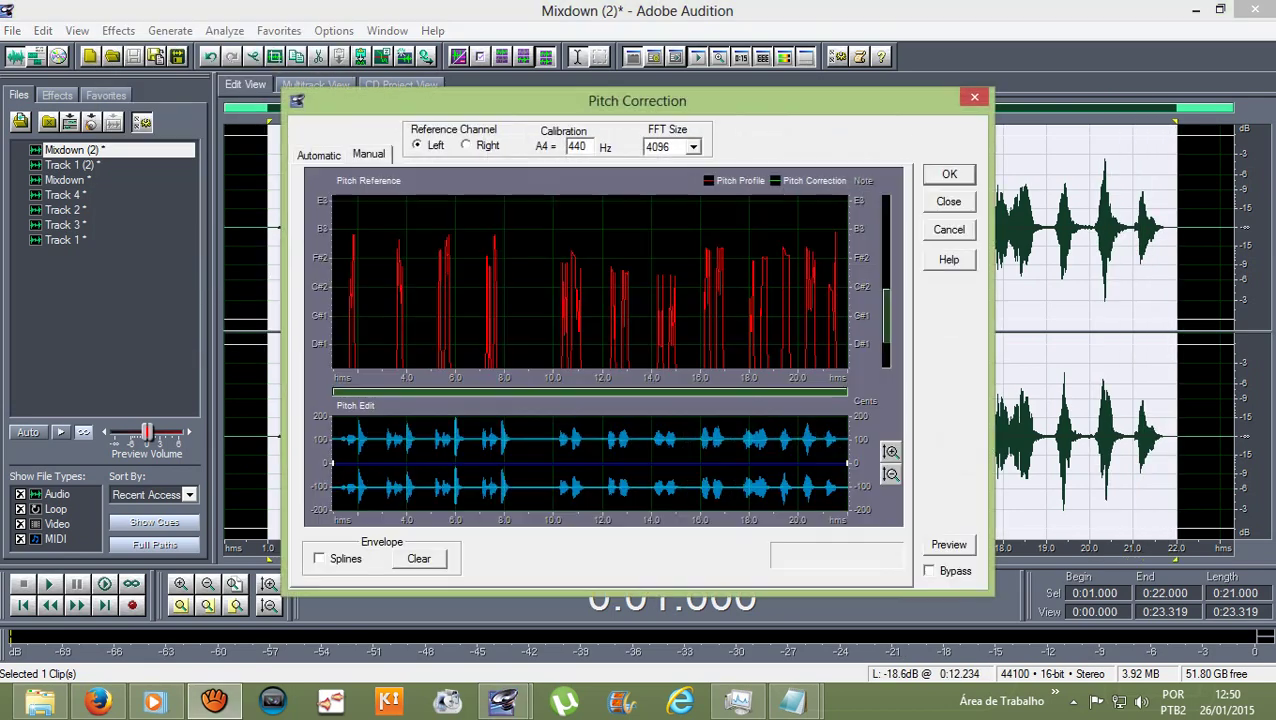
left_click(949, 174)
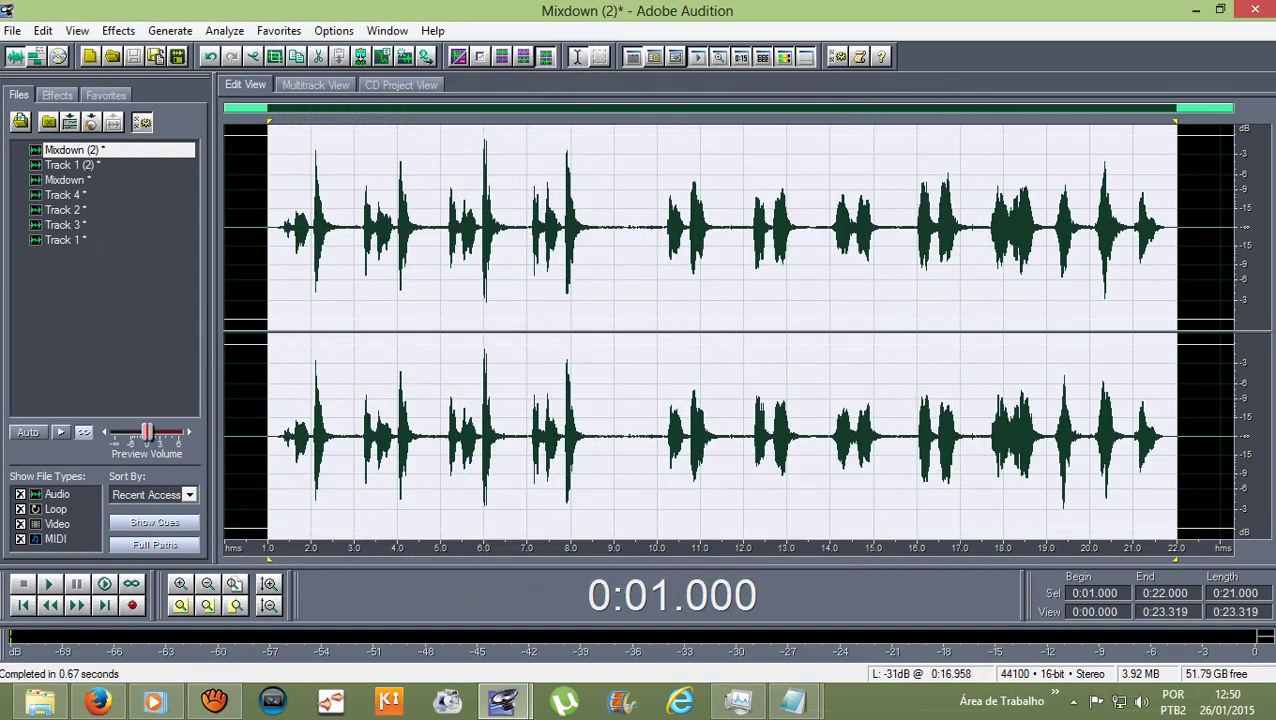
Listen to the pitch-corrected Mixdown (2) selection and return to the multitrack session.
key("space")
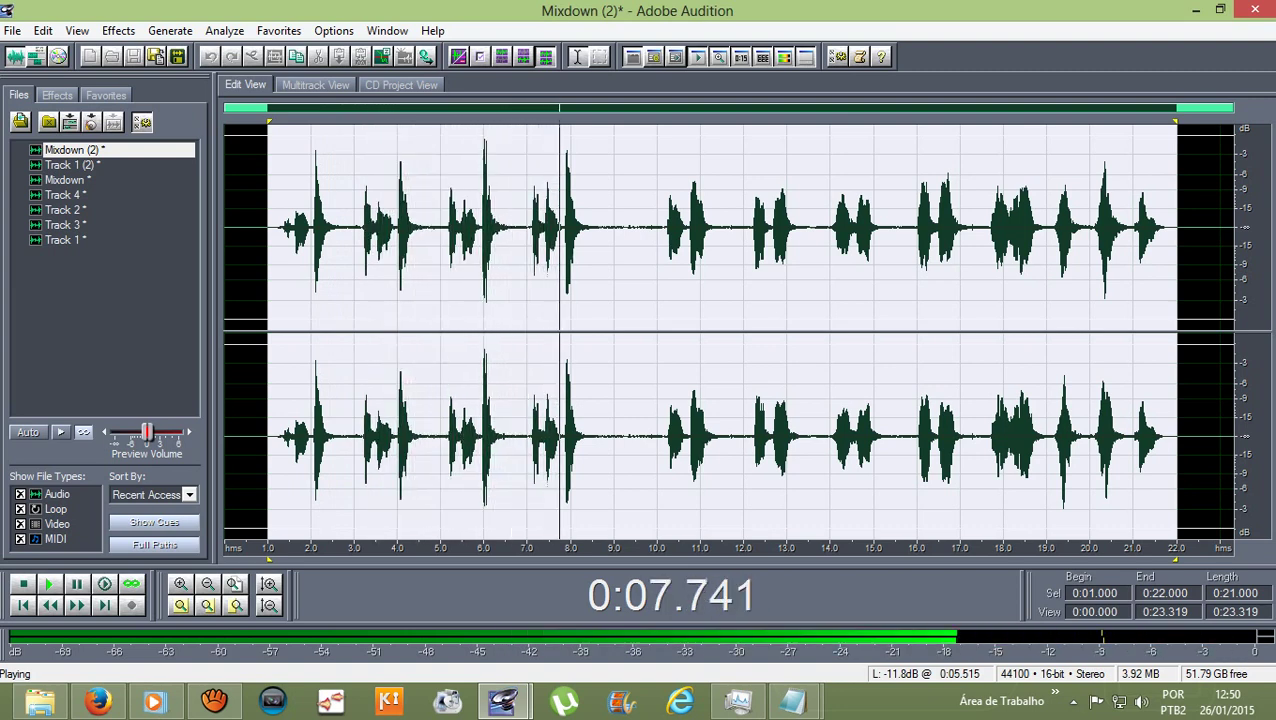
left_click(253, 228)
left_click(315, 85)
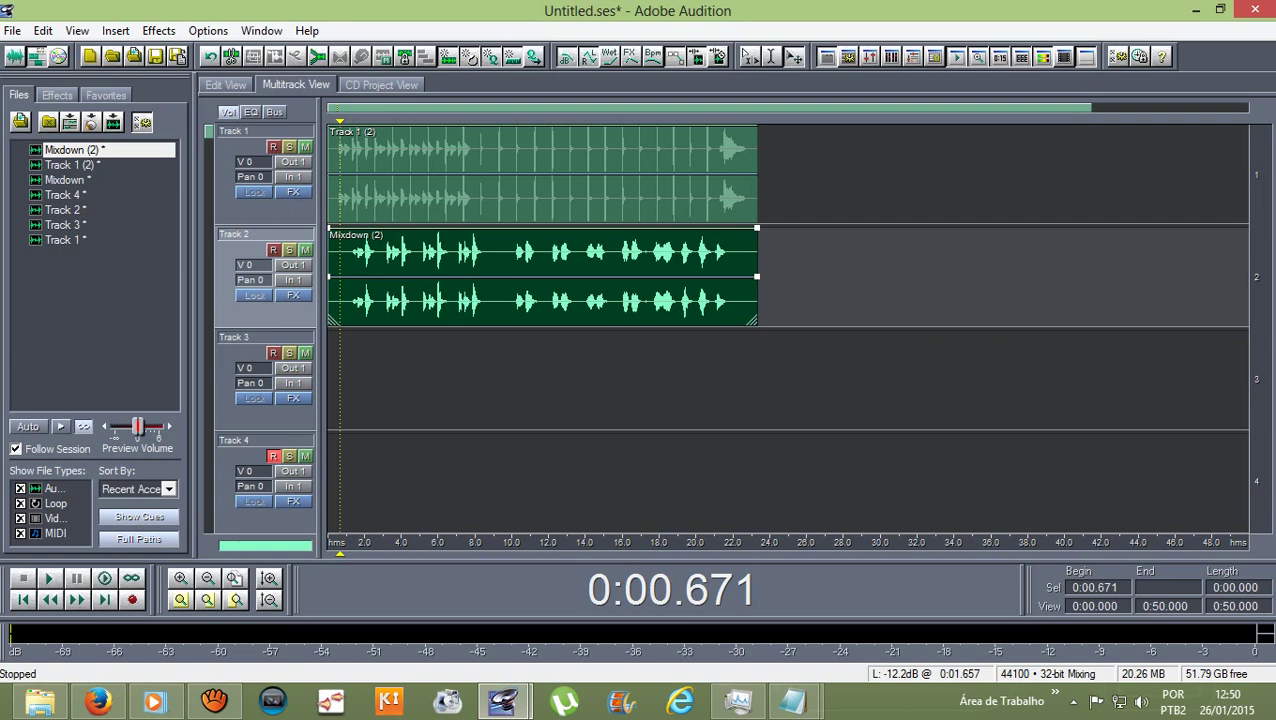
Start an audio export of the session and reuse the name of the existing file "Atirei o pau no gato acapella".
left_click(12, 30)
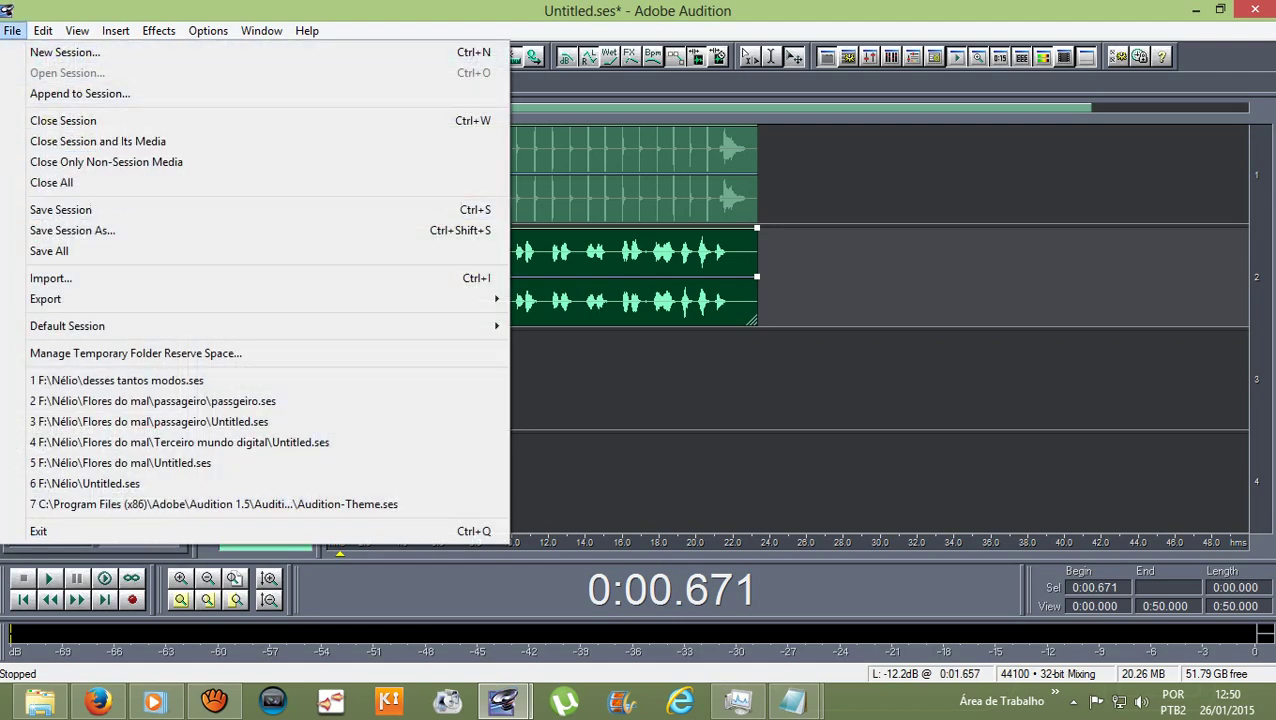
mouse_move(253, 299)
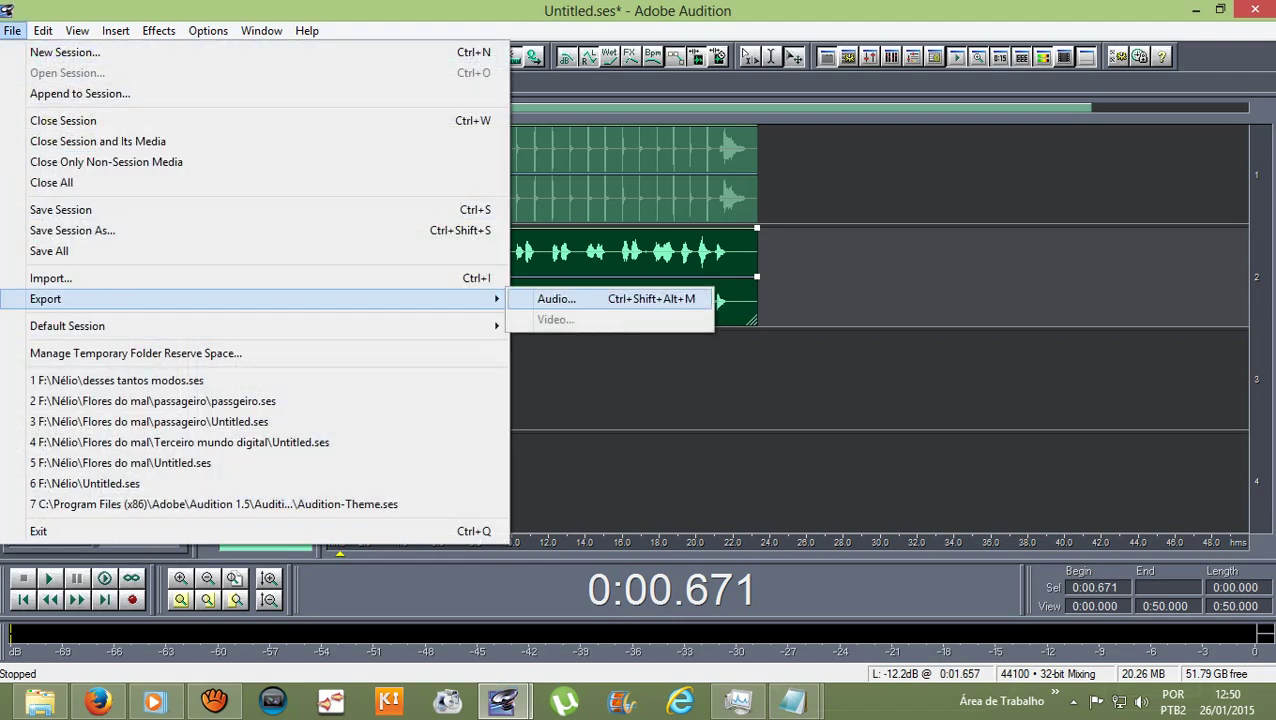
left_click(556, 298)
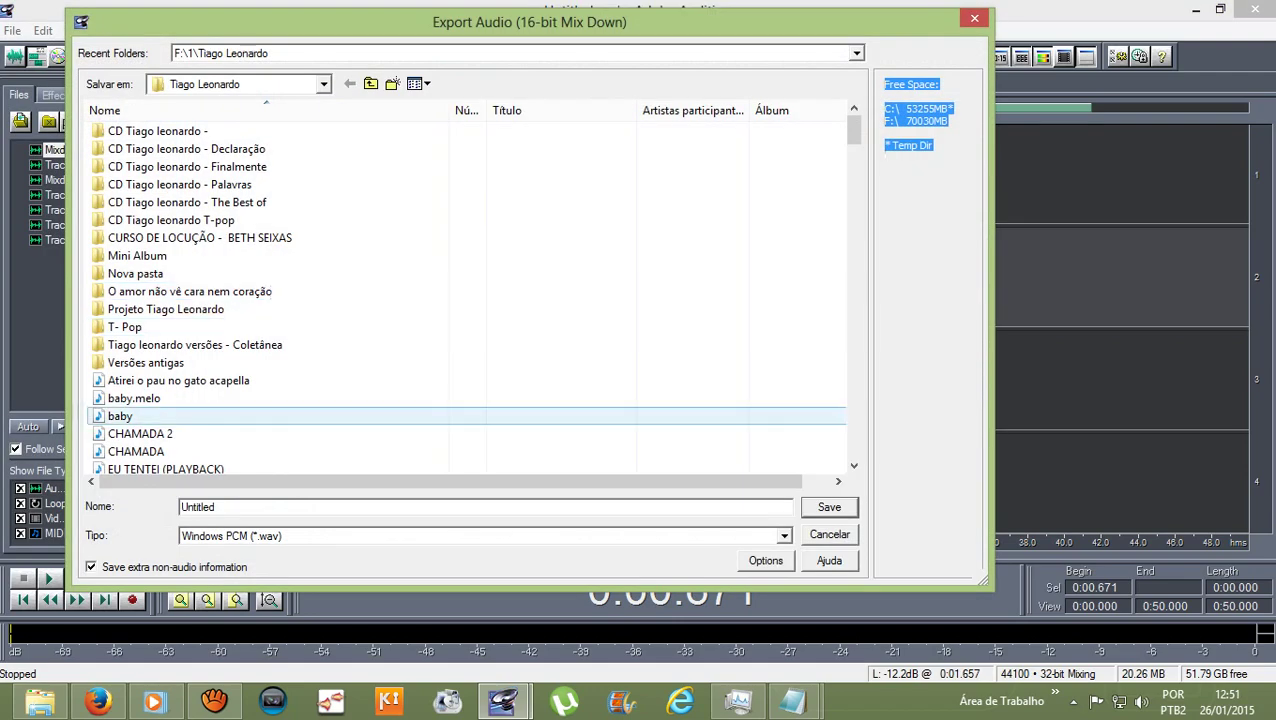
scroll(470, 290, "down", 20)
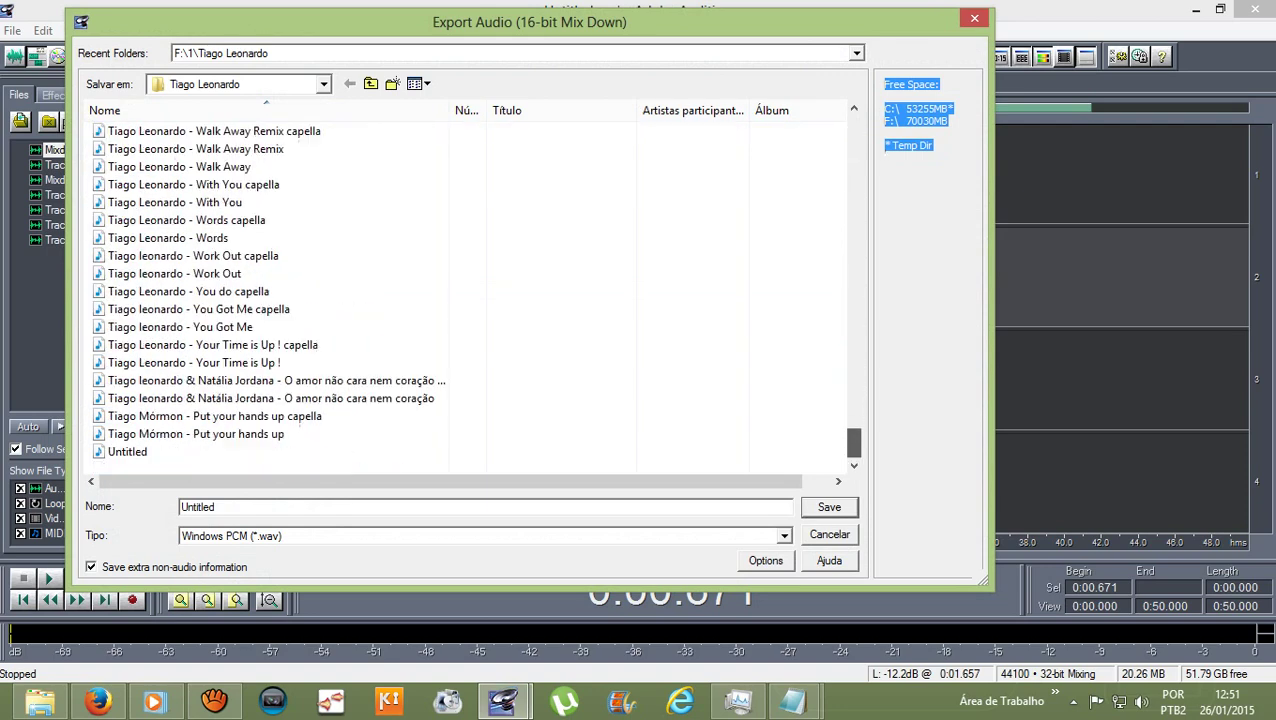
scroll(470, 290, "up", 20)
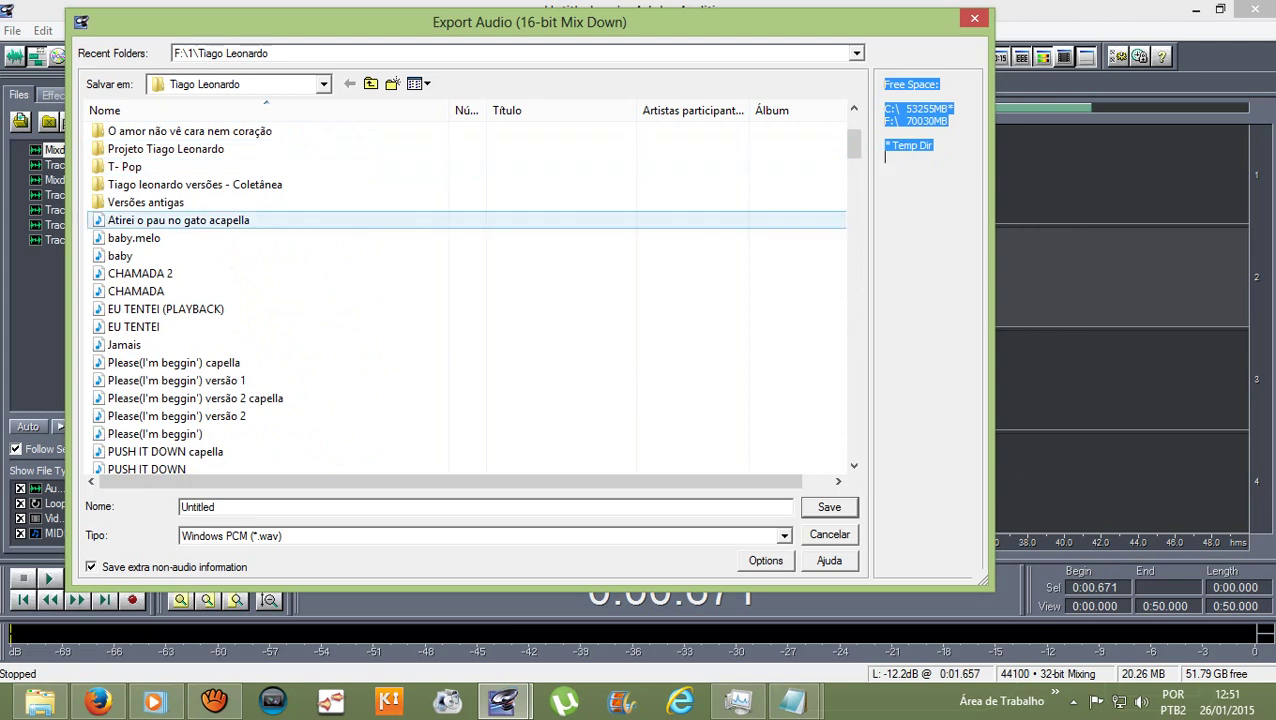
left_click(178, 220)
Change the export file name to "Atirei o pau no gato playback".
left_click(309, 507)
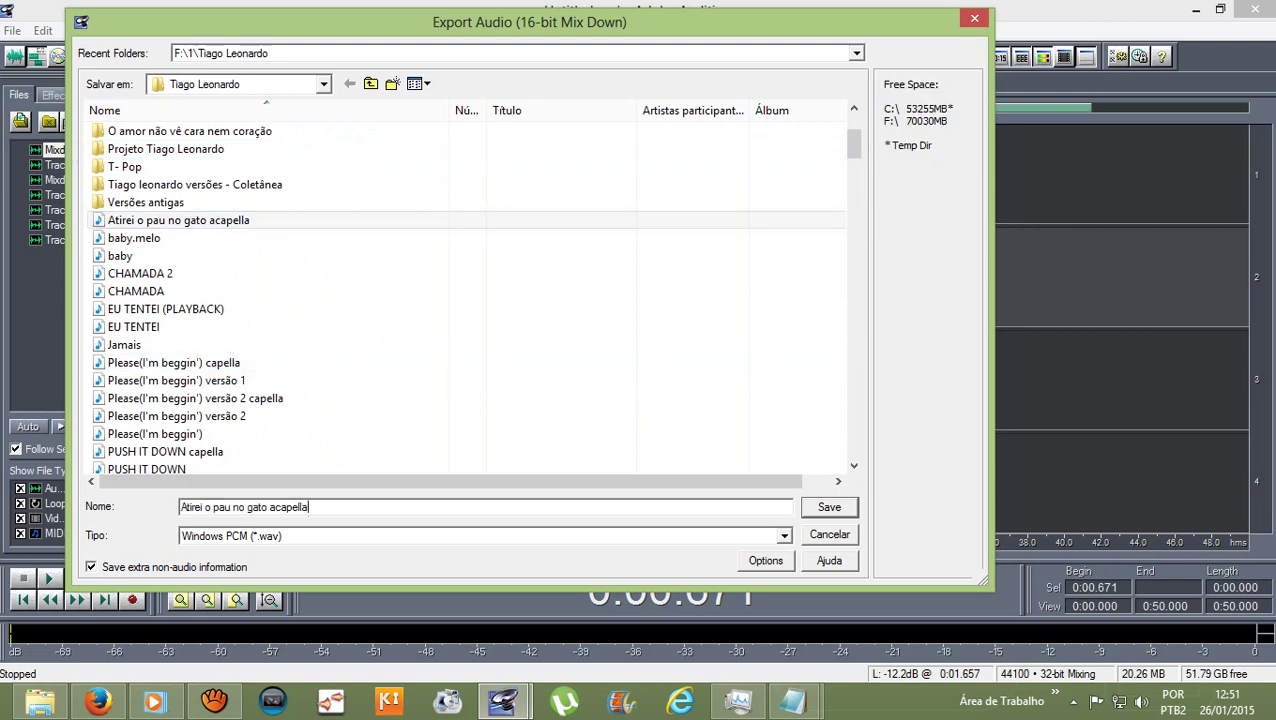
key("BackSpace")
key("BackSpace")
key("BackSpace")
key("BackSpace")
key("BackSpace")
key("BackSpace")
key("BackSpace")
key("BackSpace")
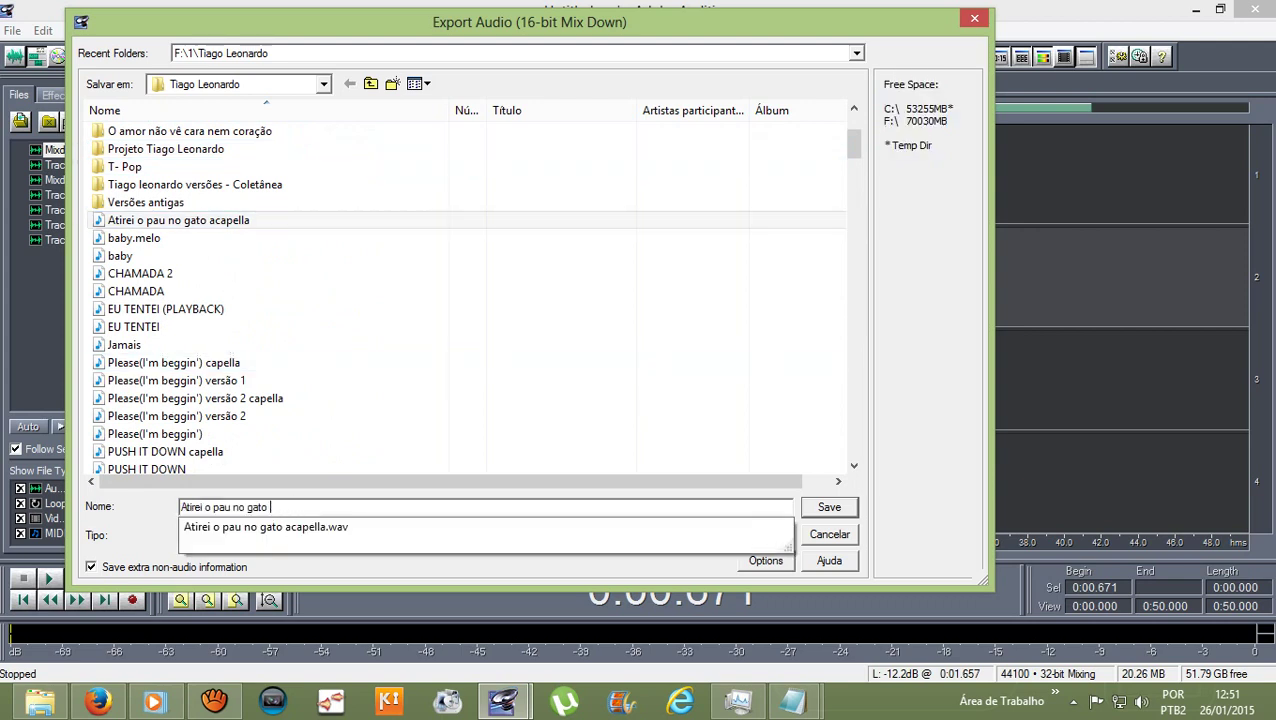
type("playba")
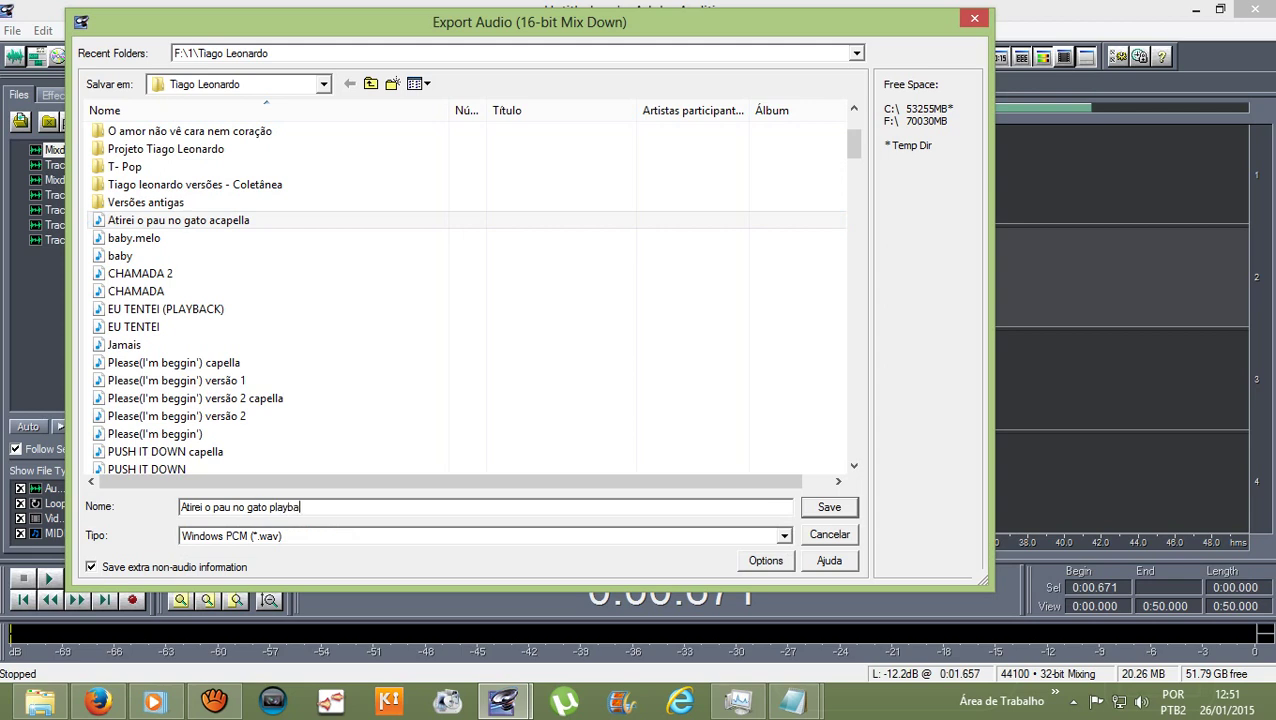
type("ck")
Set the export format to mp3PRO (FhG) (*.mp3) and save the mixdown.
left_click(484, 535)
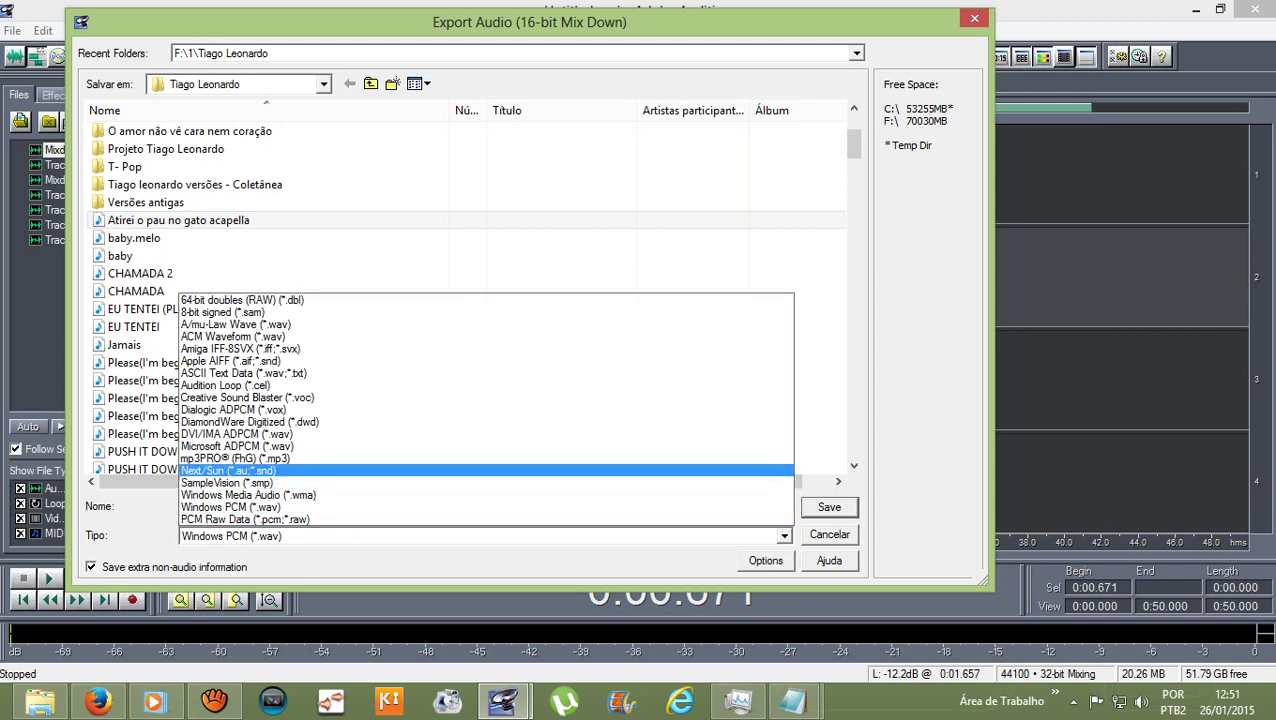
key("Return")
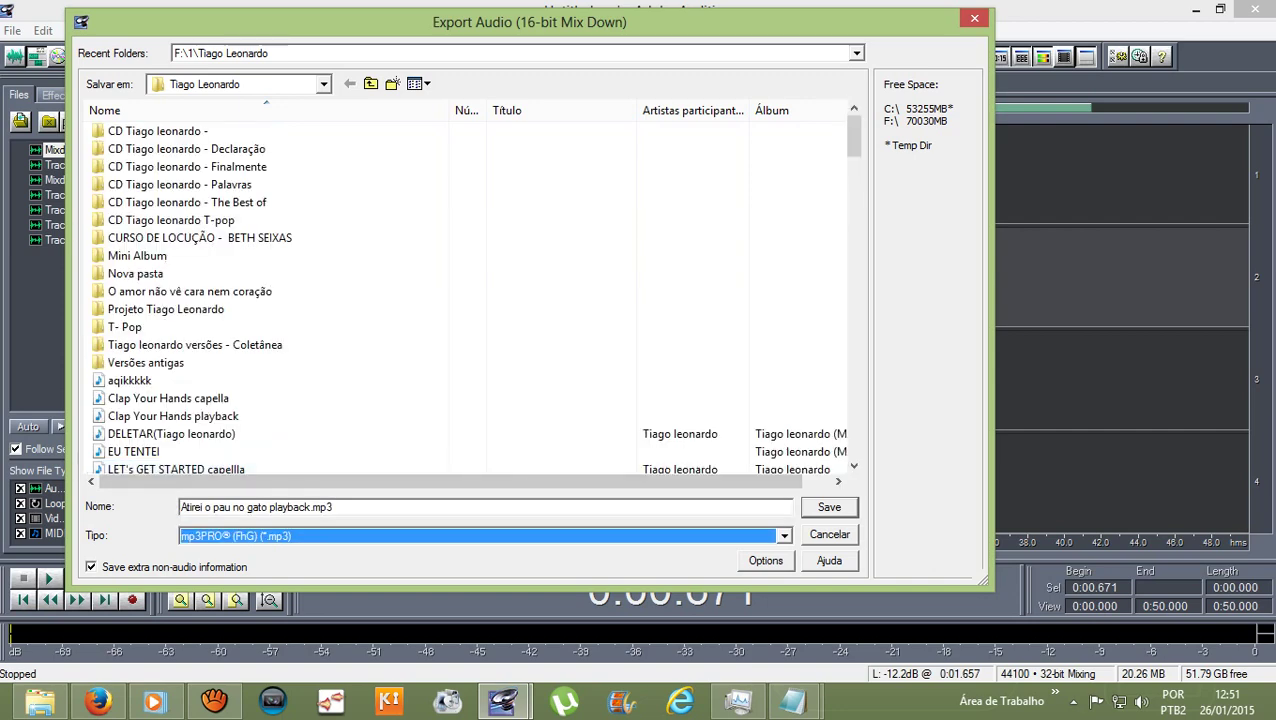
key("Return")
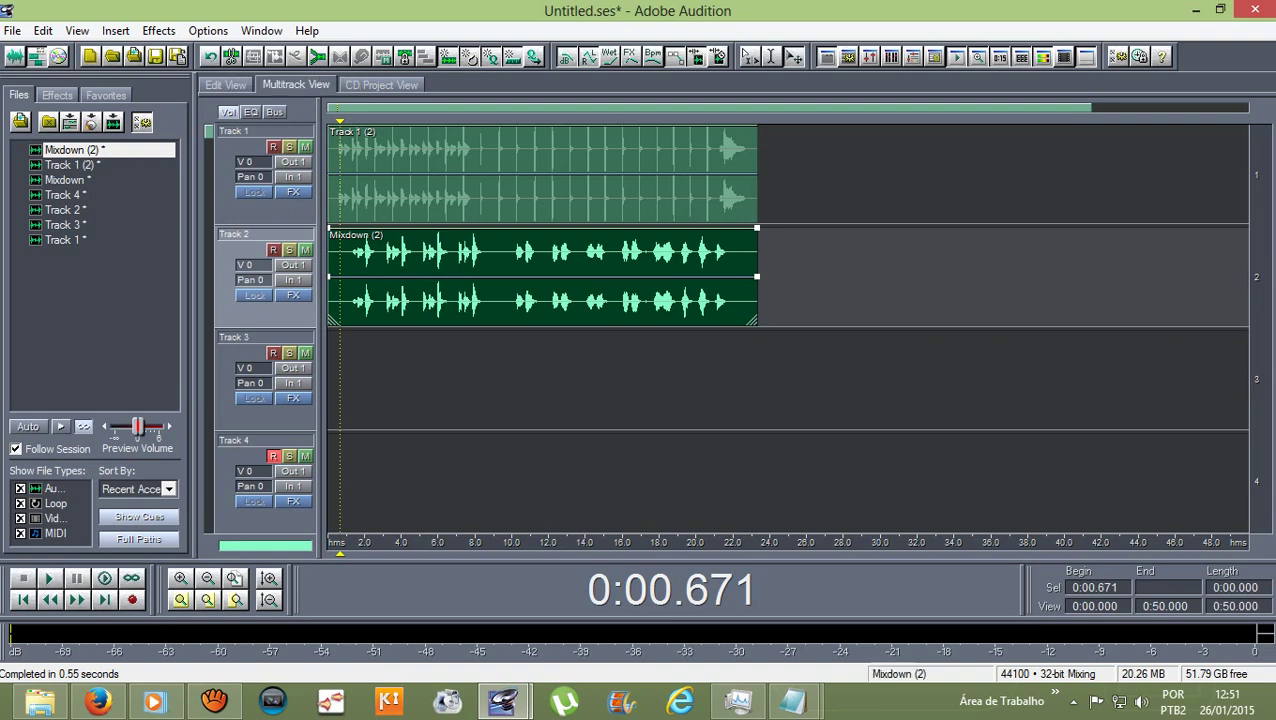
right_click(542, 378)
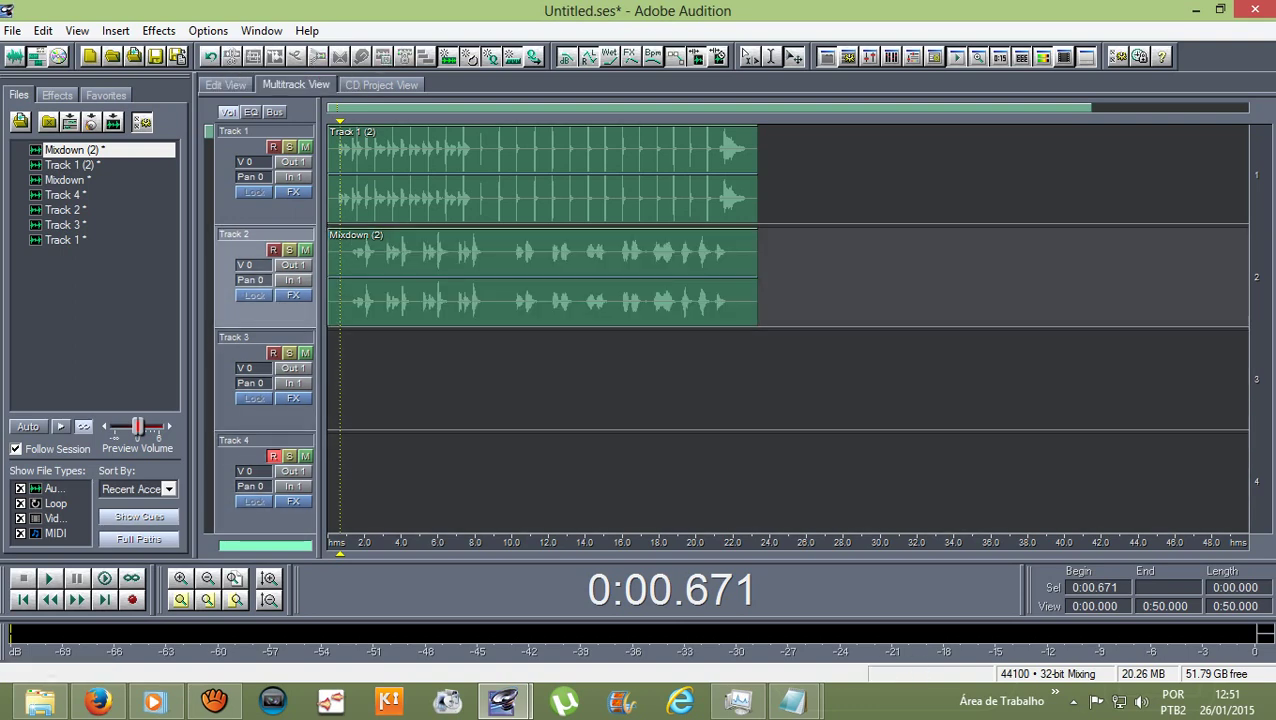
left_click(542, 276)
left_click(542, 173)
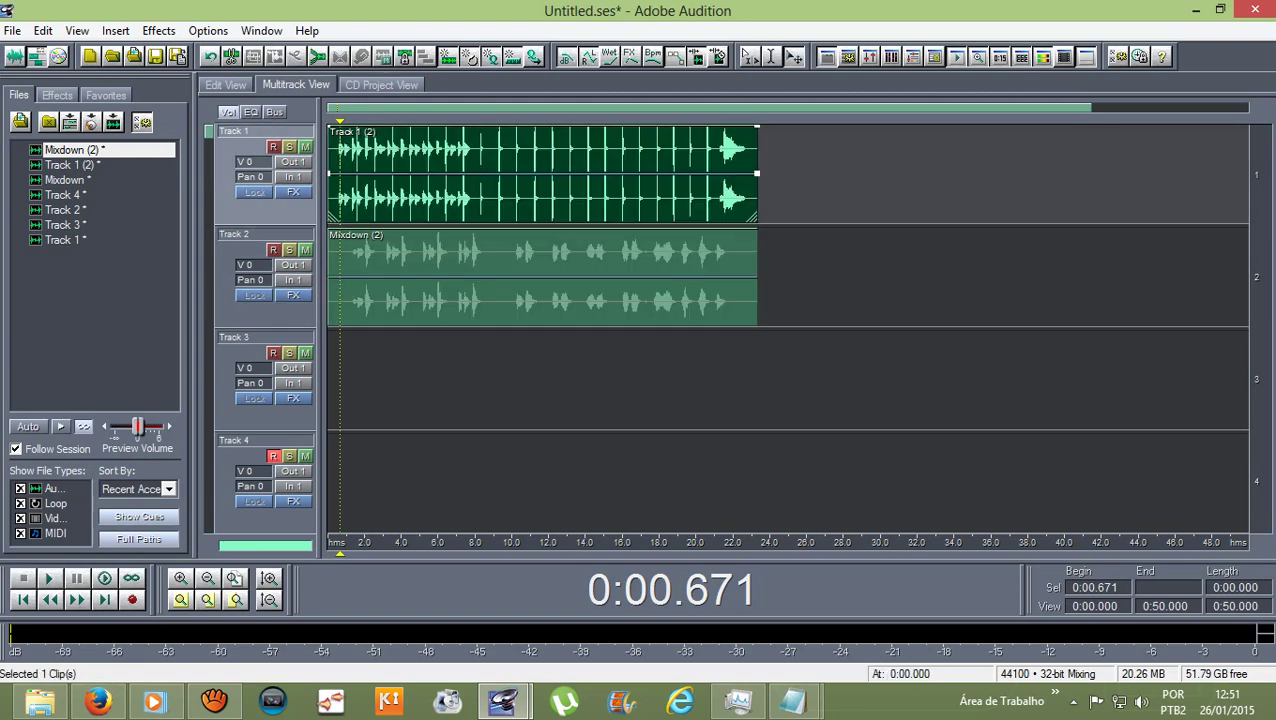
left_click(542, 276)
left_click(542, 173)
left_click(542, 276)
left_click(542, 173)
left_click(542, 276)
left_click(542, 378)
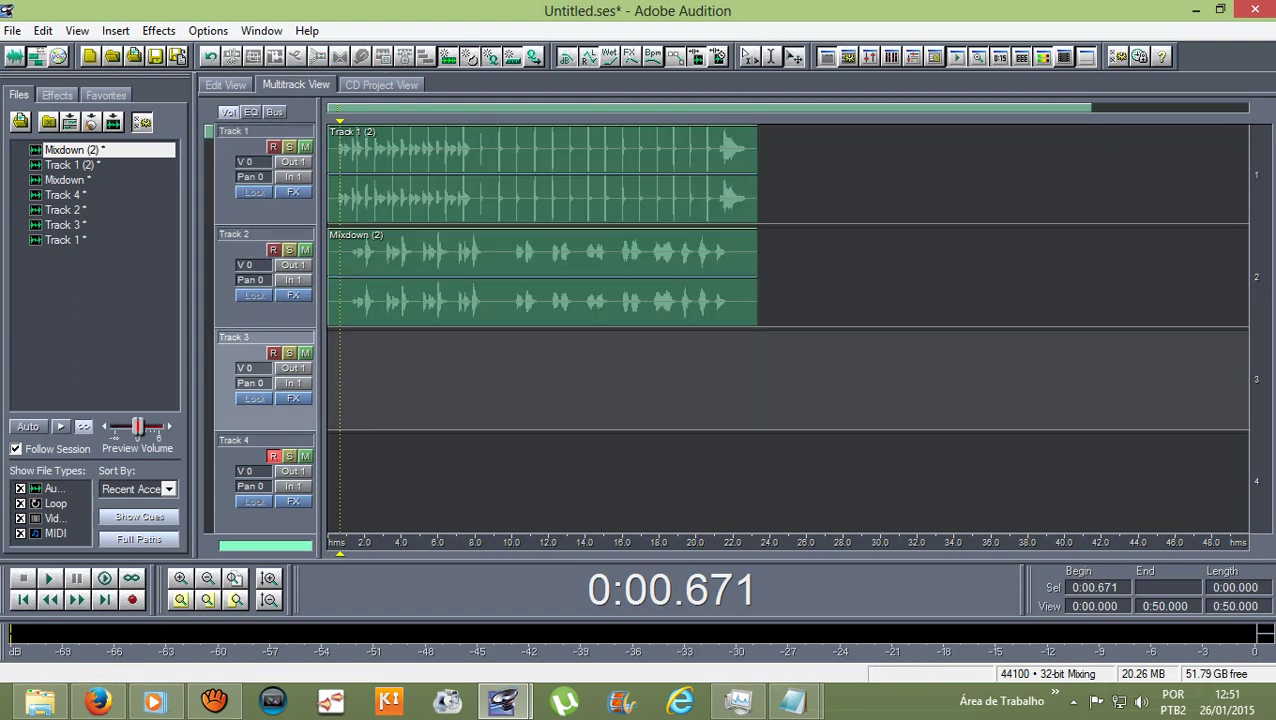
Undo the recent session edits to bring back the separate Track 2, Track 3 and Track 4 clips, and clear the selection.
key("ctrl+z")
key("ctrl+z")
key("ctrl+z")
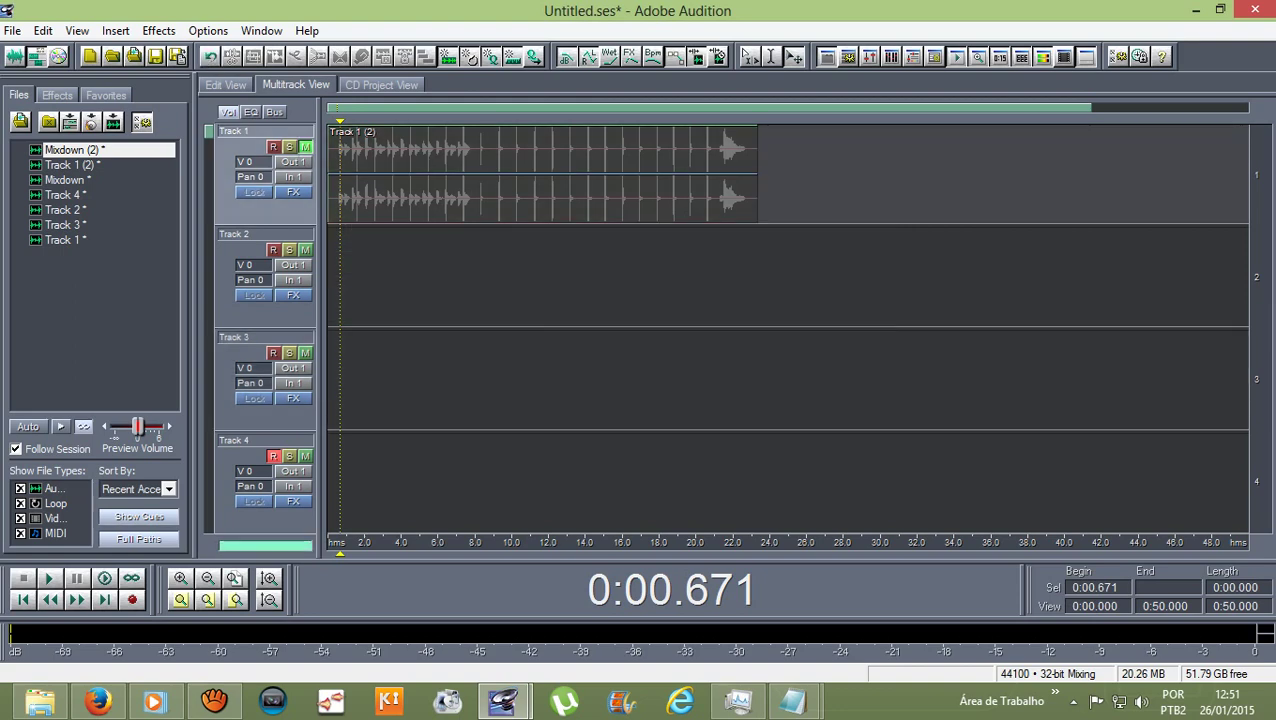
key("ctrl+z")
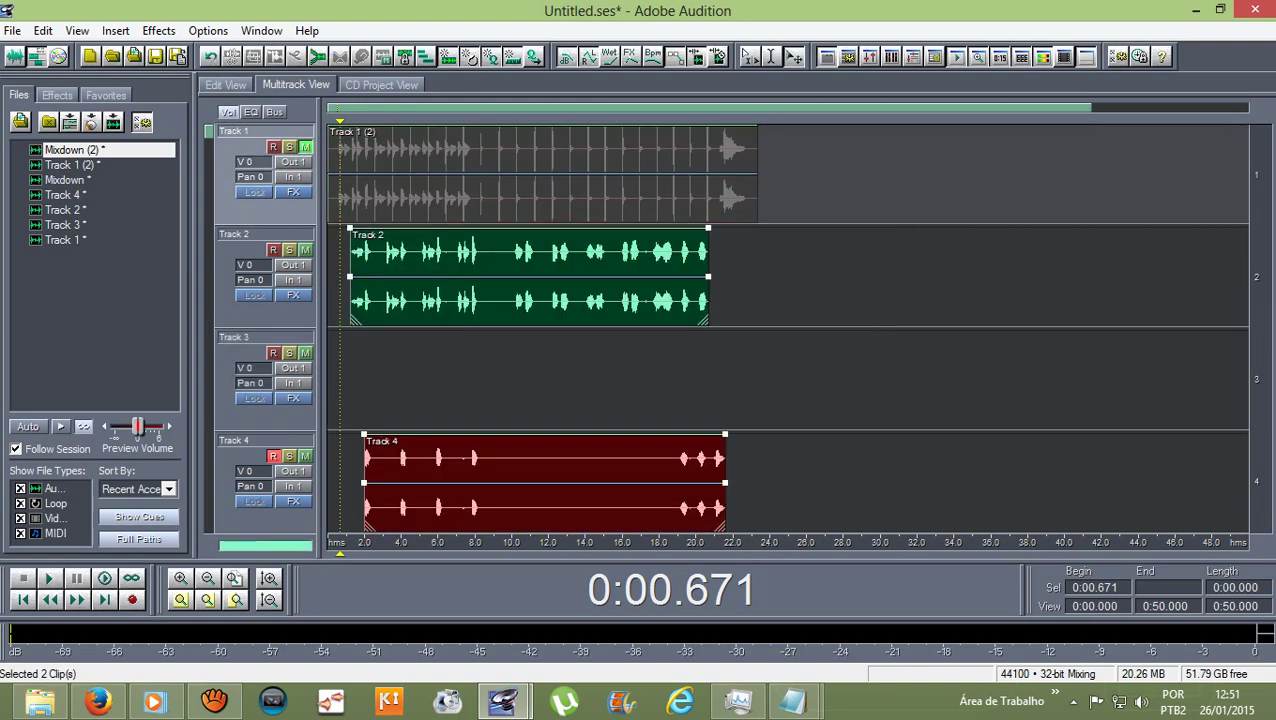
key("ctrl+z")
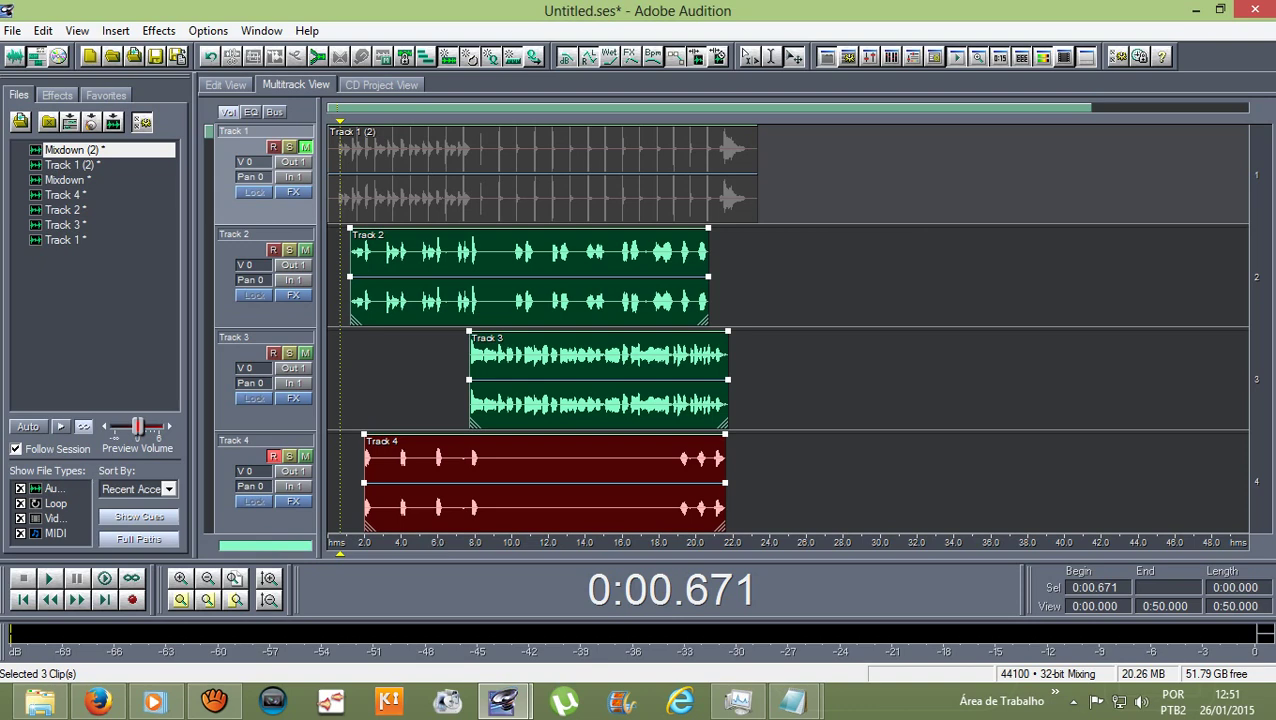
left_click(800, 275)
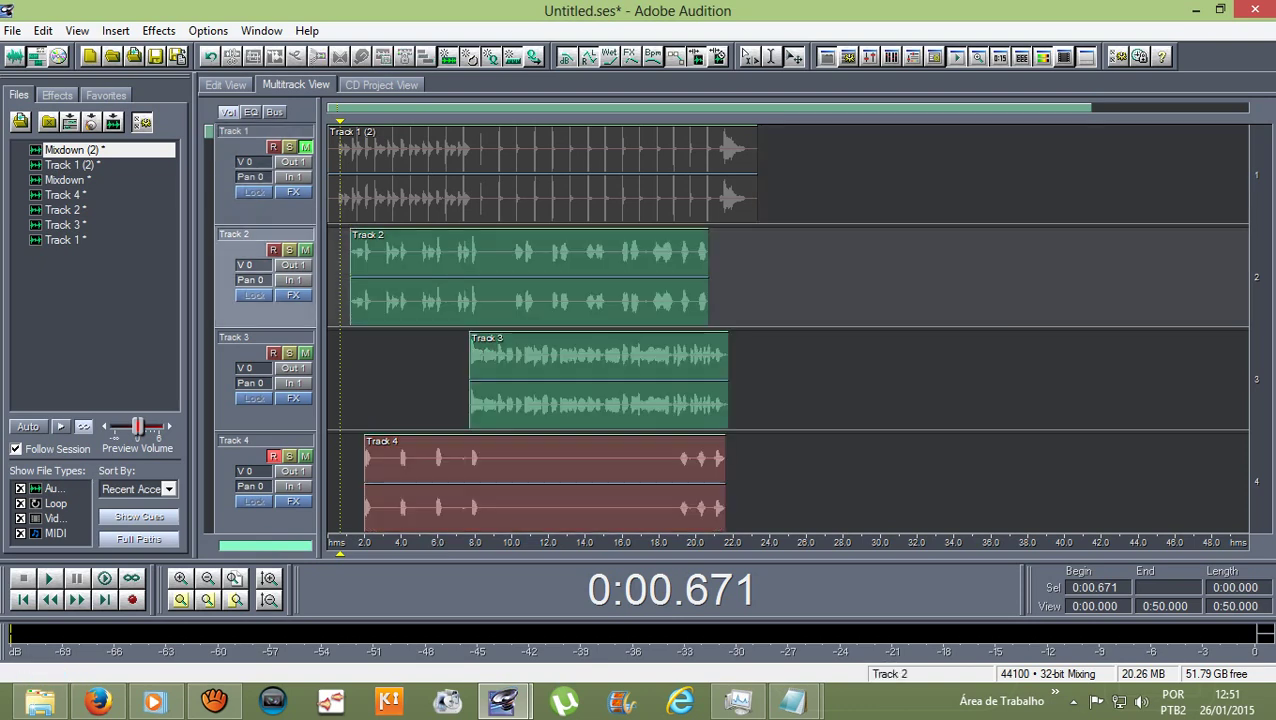
Replace the Track 2 and Track 4 clips with Mixdown (2), placed on Track 2 at the session start.
left_click(529, 276)
key("Delete")
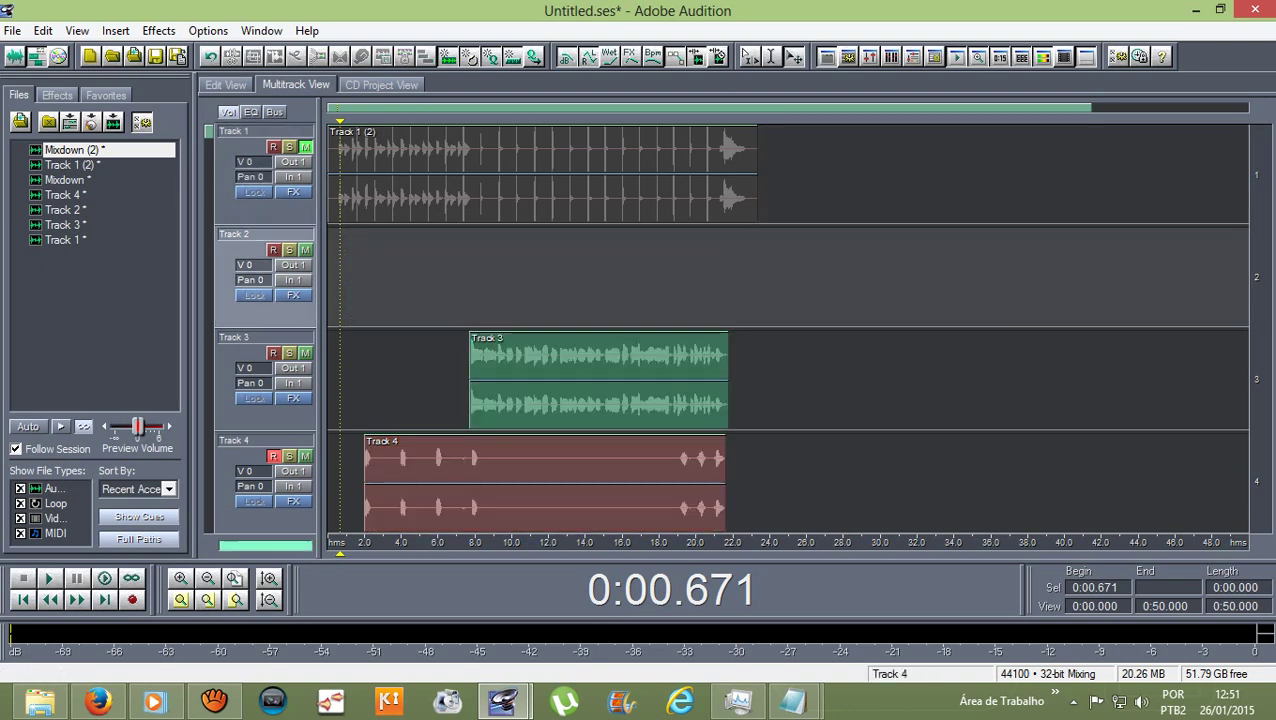
left_click(544, 482)
key("Delete")
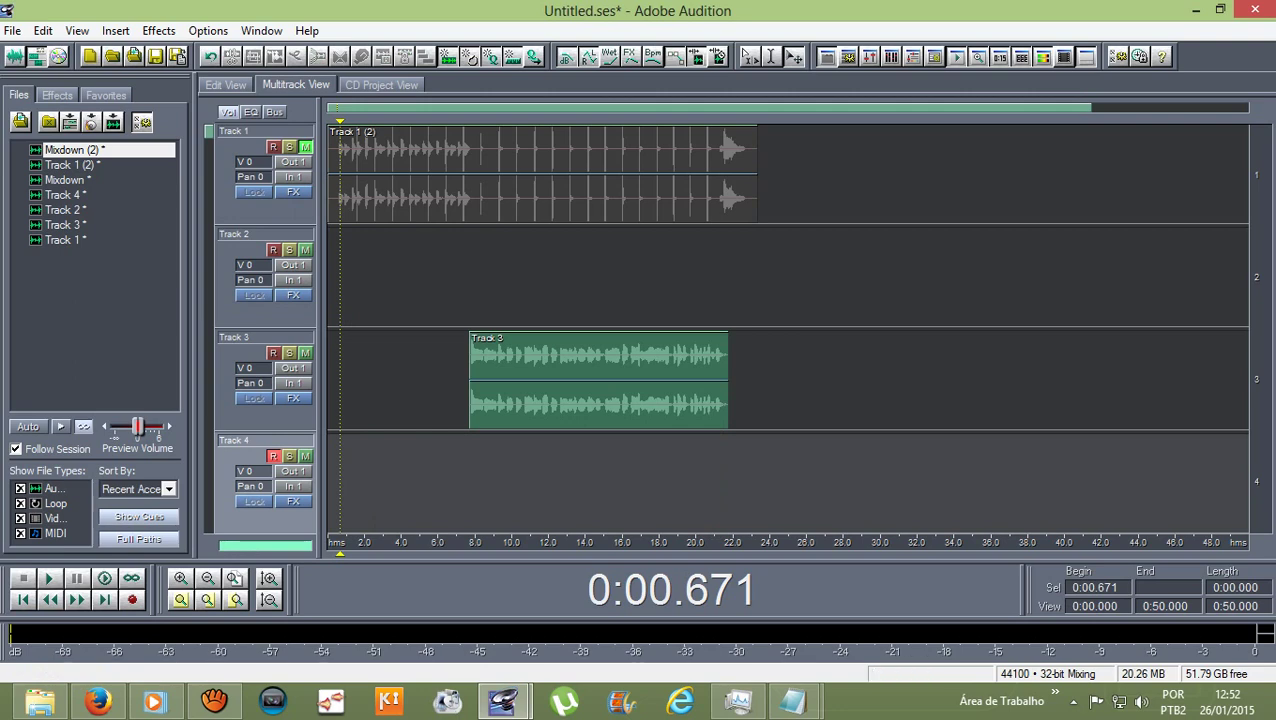
left_click_drag(75, 149, 470, 275)
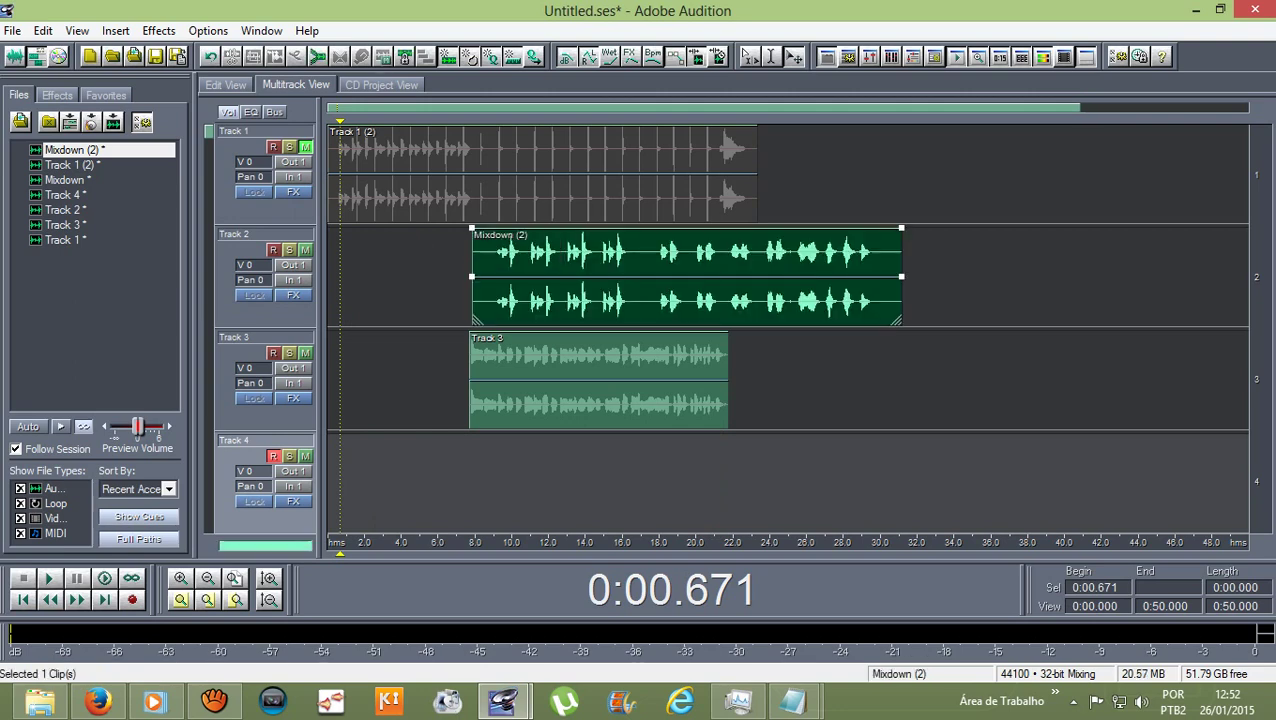
left_click_drag(570, 275, 428, 275)
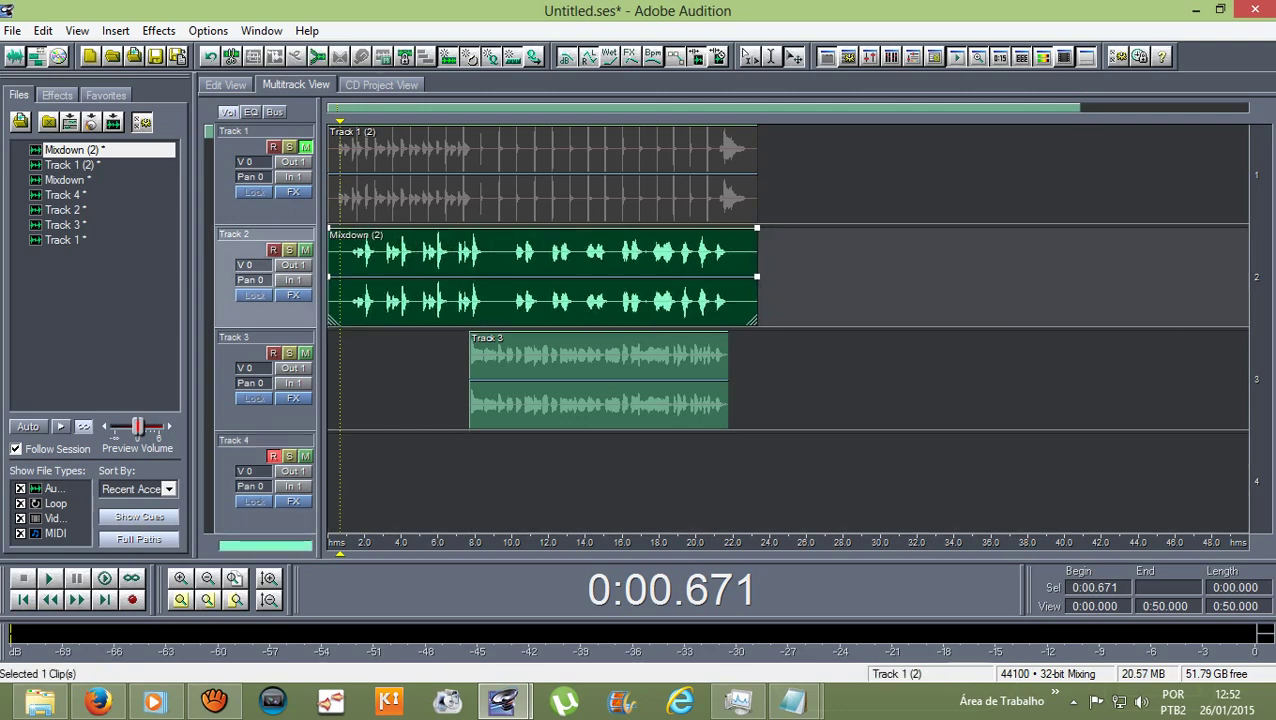
Move the playback cursor to 0:07.077, unmute Track 1, and select the three tracks' clips in turn, ending on Track 3.
left_click_drag(340, 121, 458, 121)
left_click(305, 147)
left_click(440, 175)
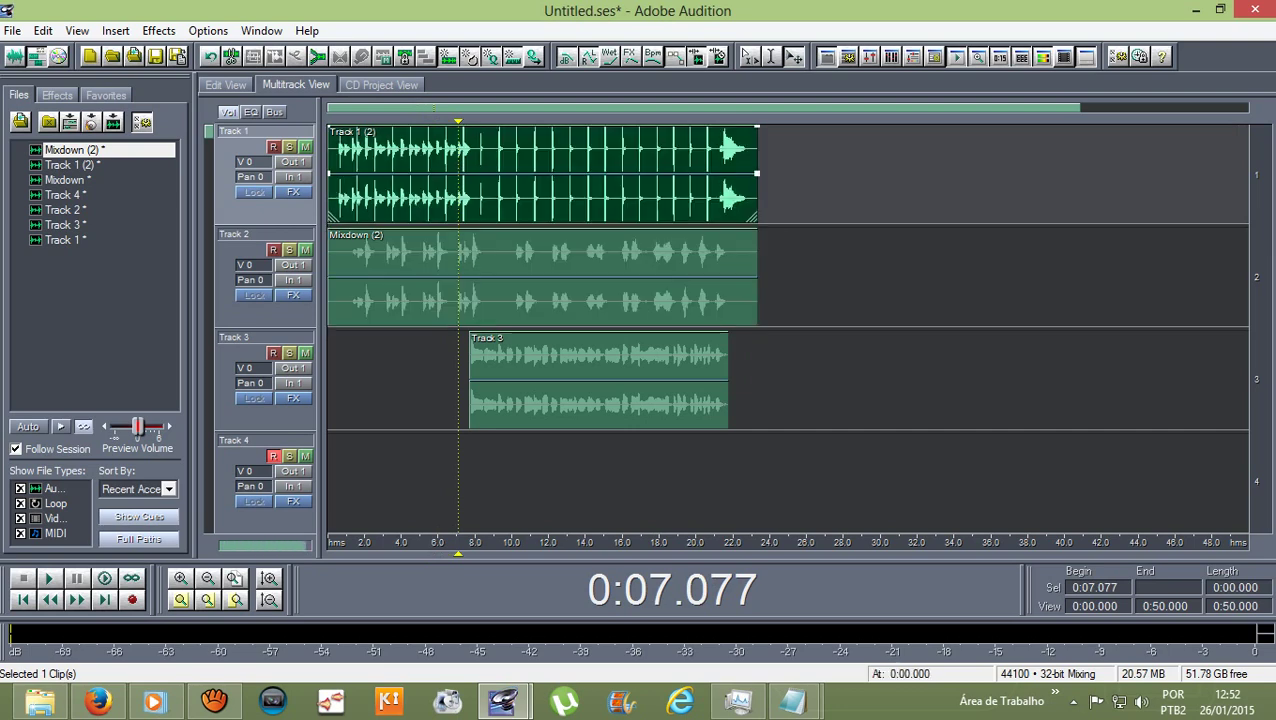
left_click(499, 252)
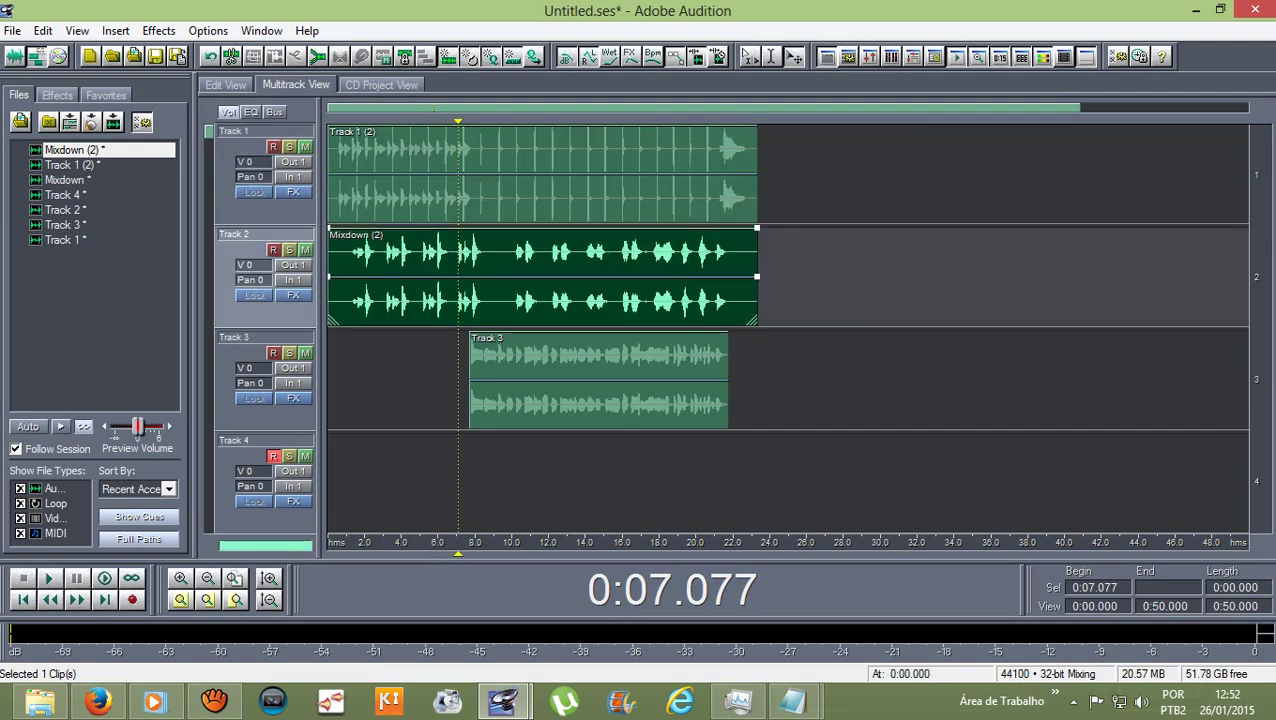
left_click(472, 380)
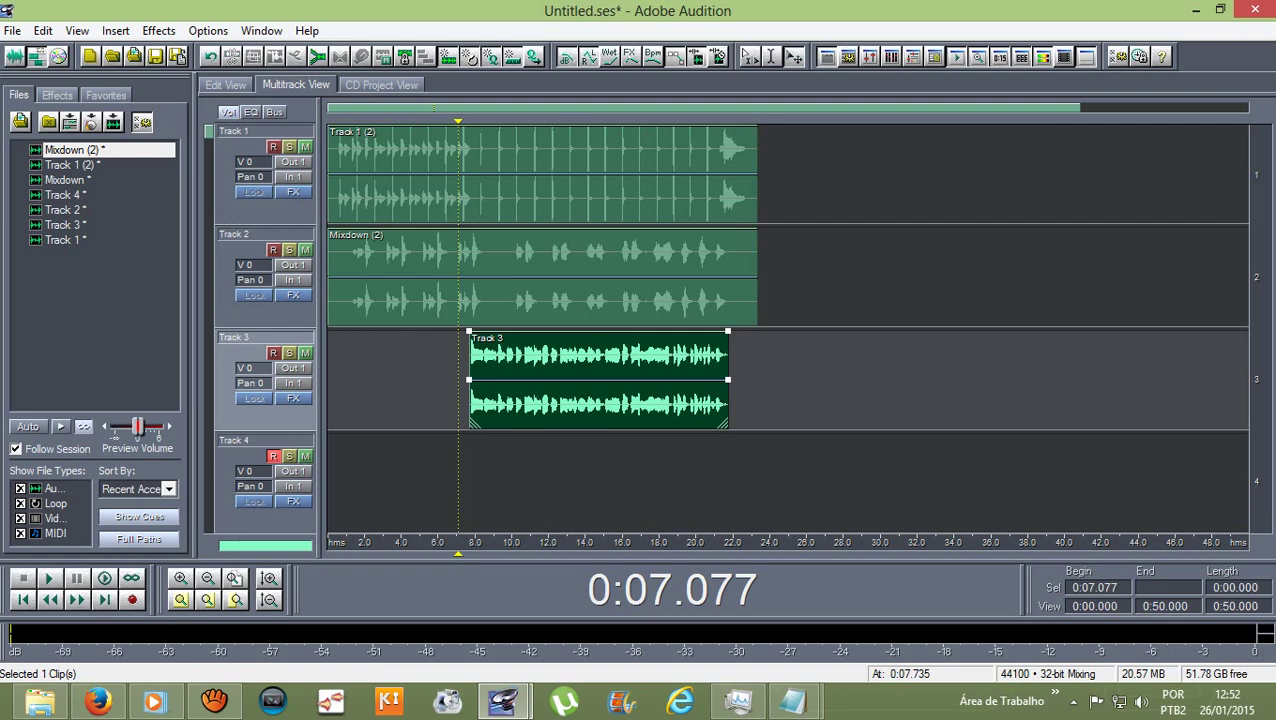
Open the Track 3 clip for waveform editing and apply Studio Reverb with the Vocal Reverb (small) preset.
double_click(537, 382)
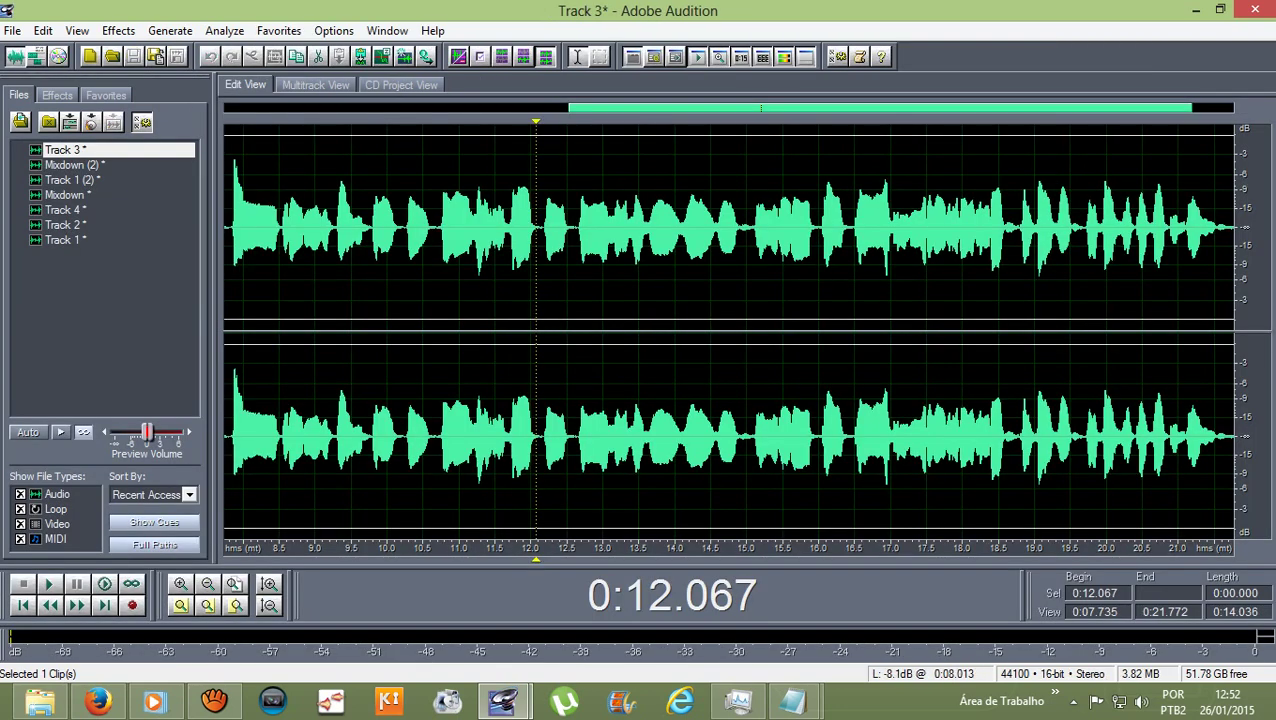
left_click(118, 30)
mouse_move(160, 141)
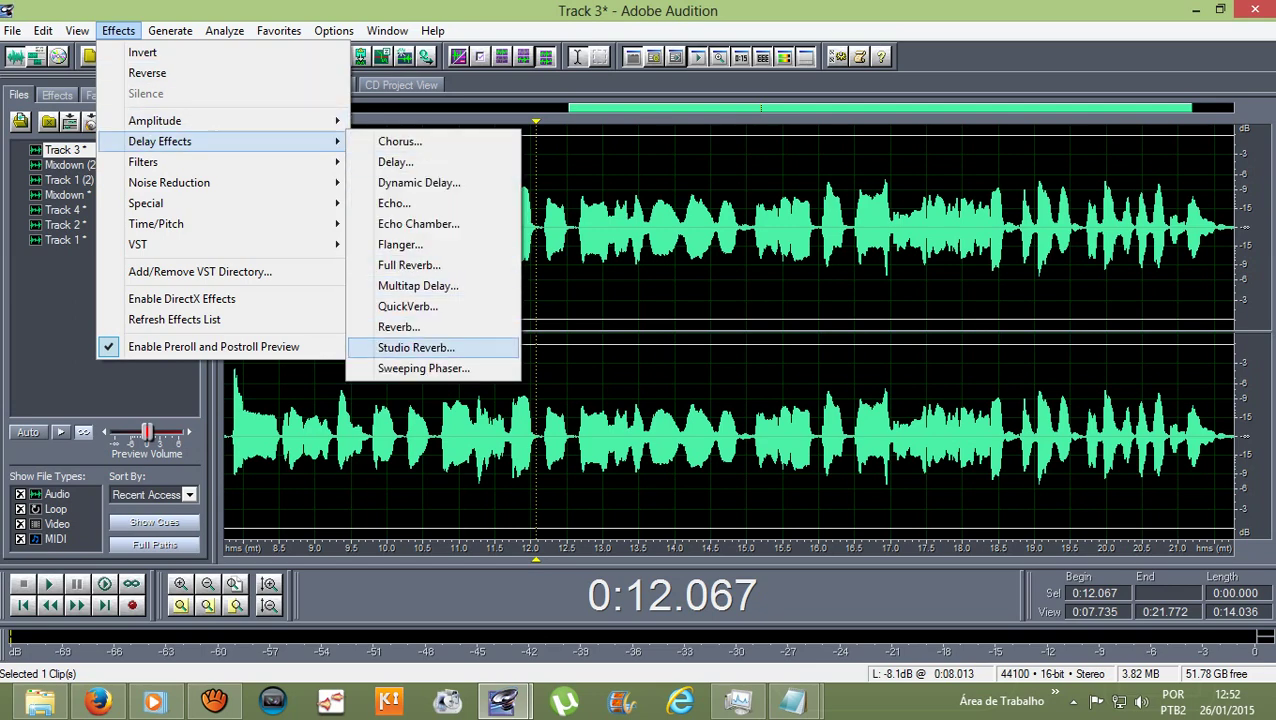
left_click(416, 347)
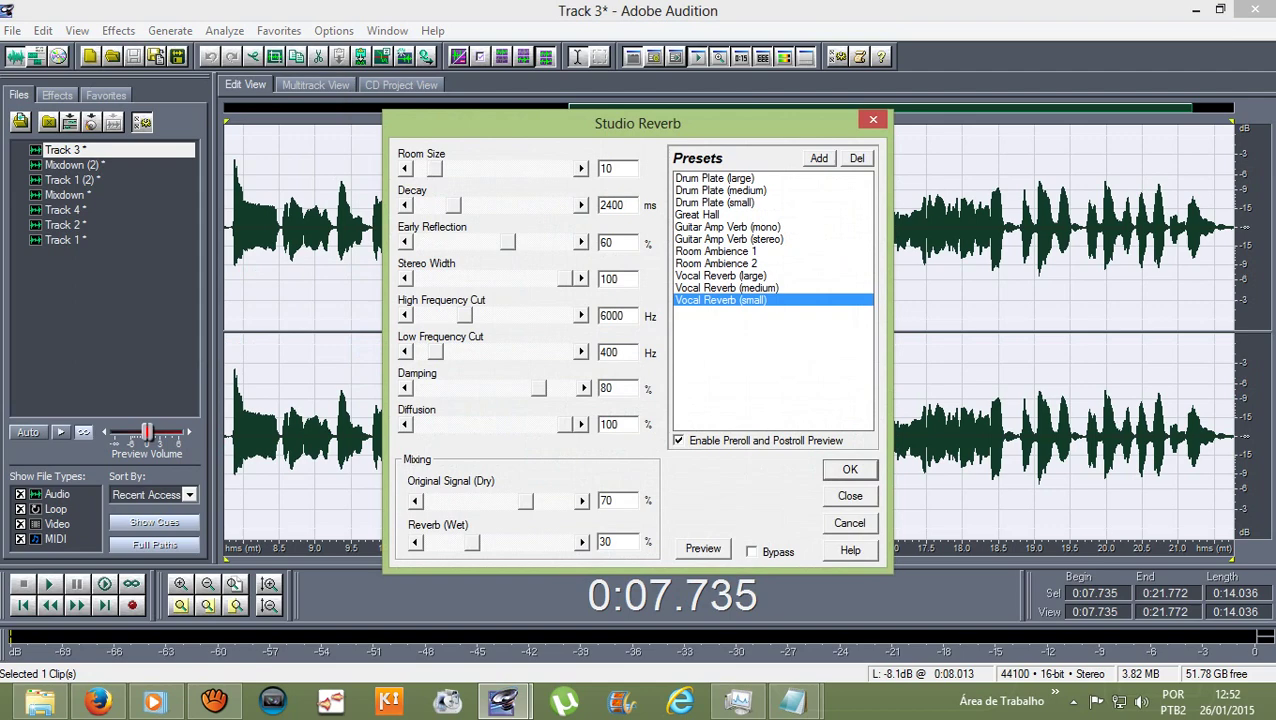
key("Return")
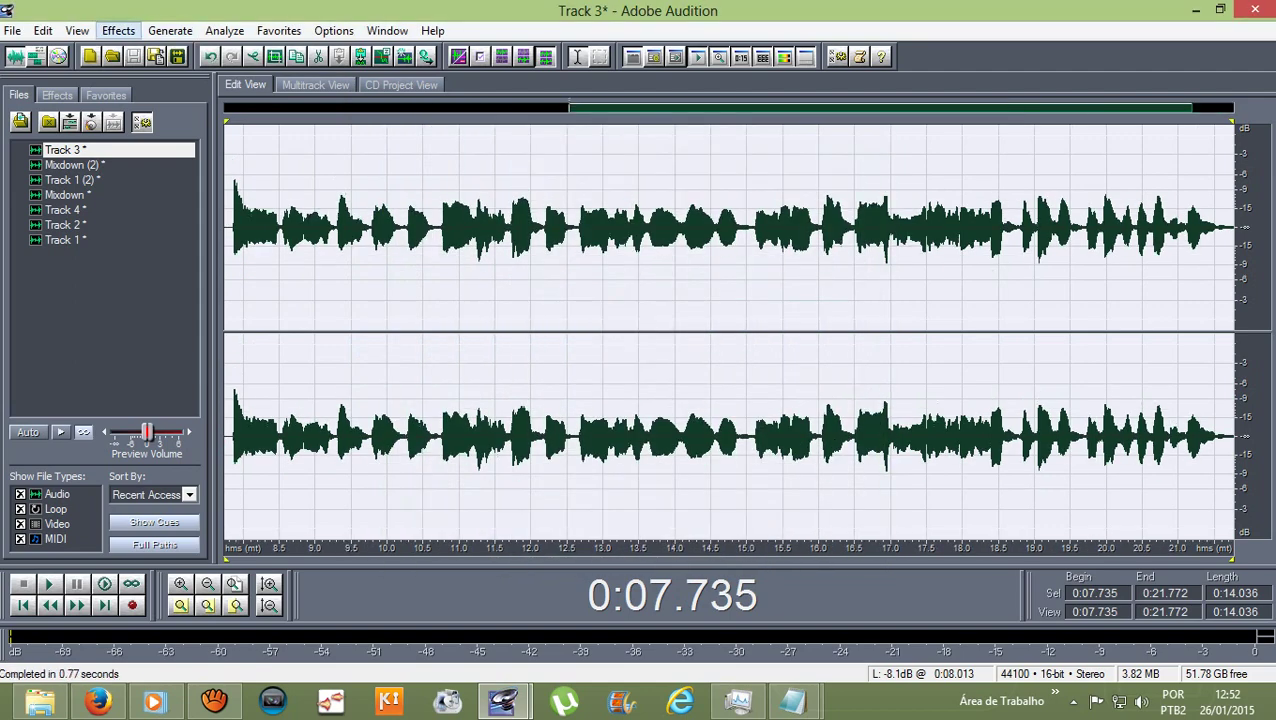
Boost Track 3 with constant amplification in Amplify/Fade, keeping left and right locked, and play the result briefly.
left_click(118, 30)
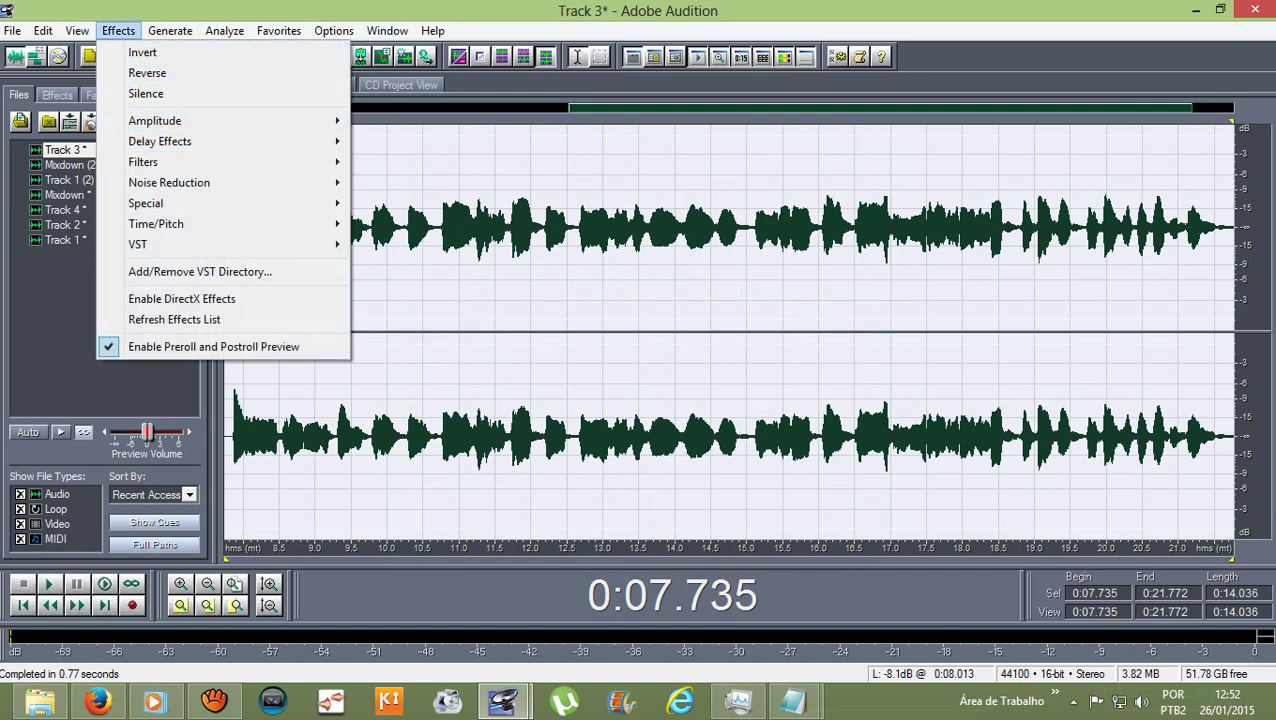
left_click(415, 120)
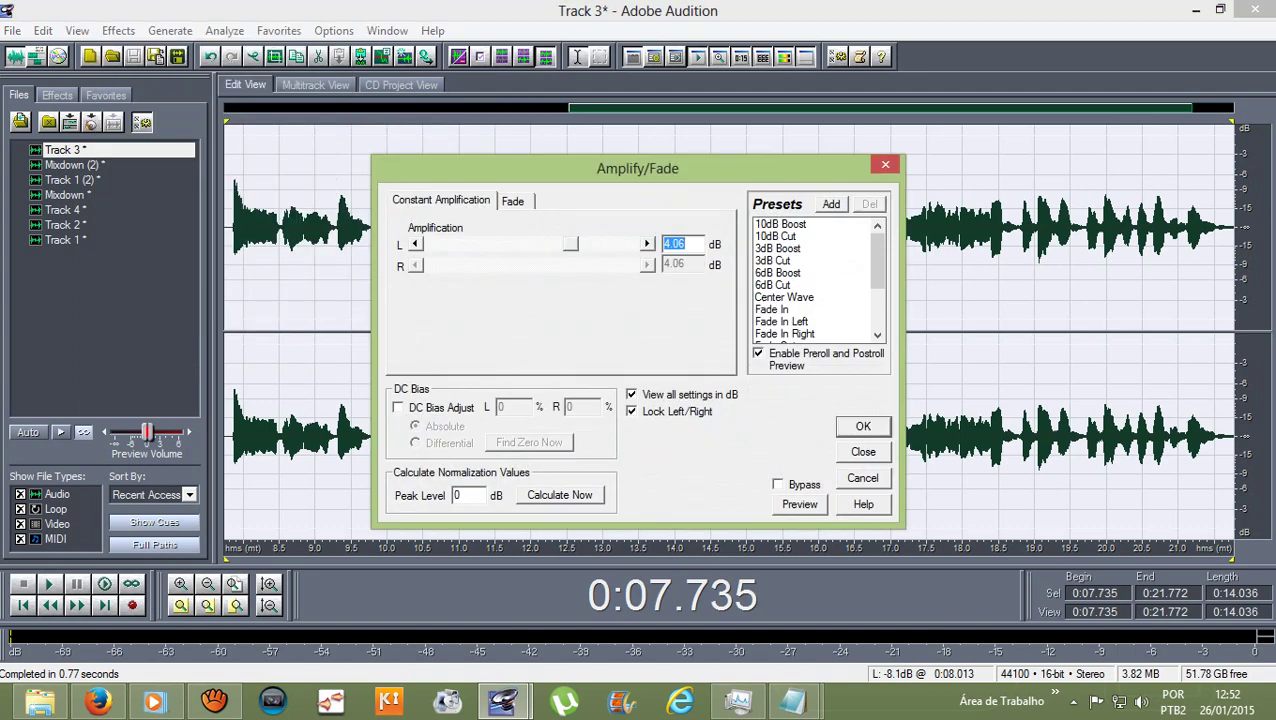
left_click_drag(570, 243, 572, 244)
key("Return")
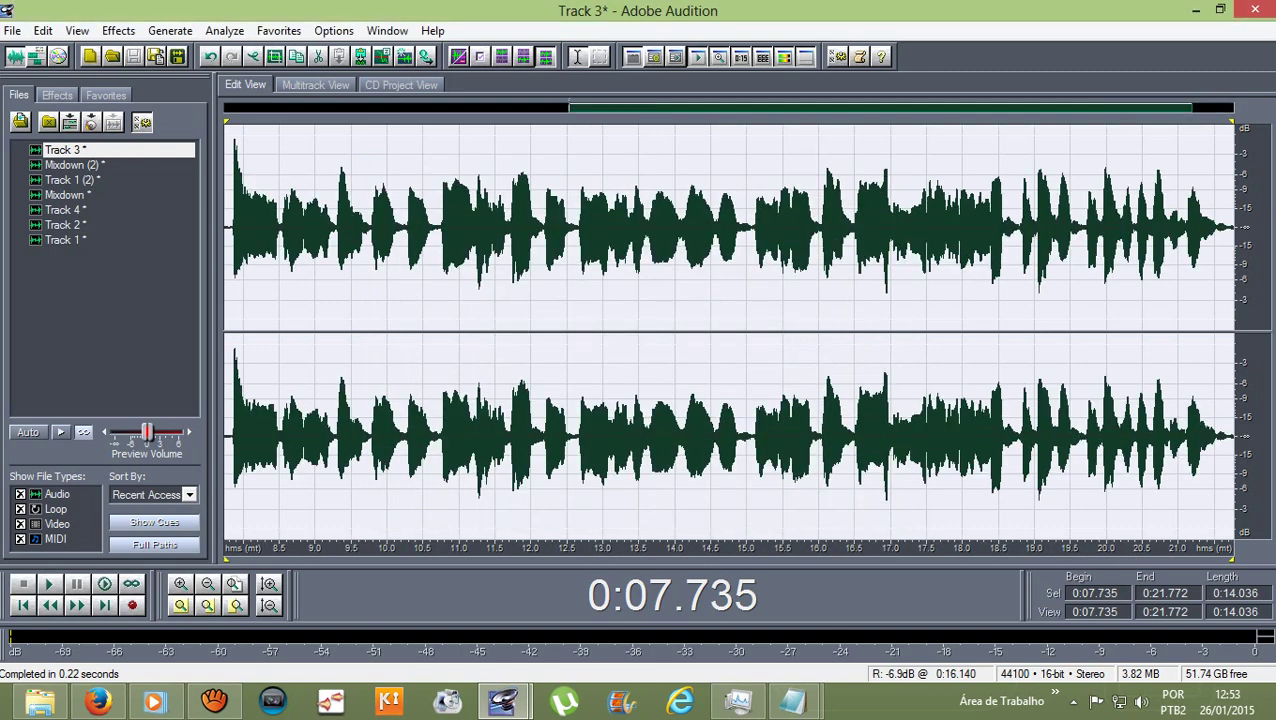
key("space")
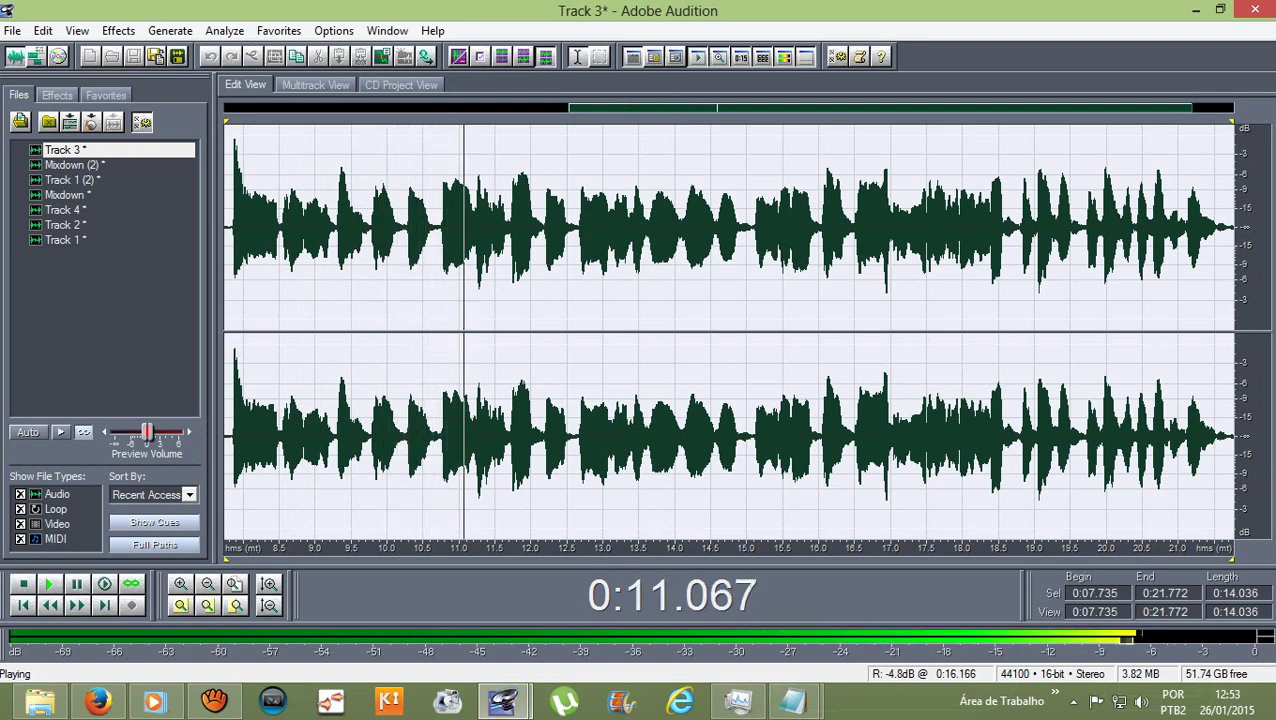
key("space")
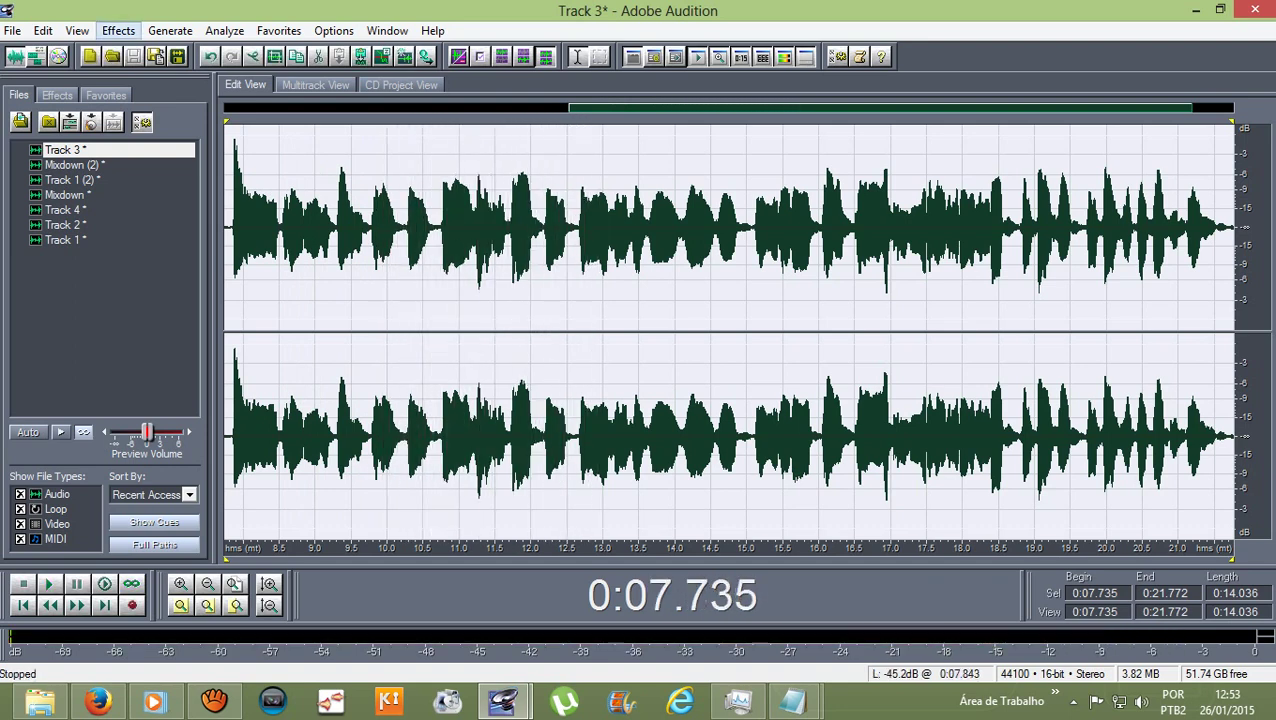
Apply manual Pitch Correction to Track 3 with A4 at 440 Hz and FFT size 4096, and play the result.
left_click(118, 30)
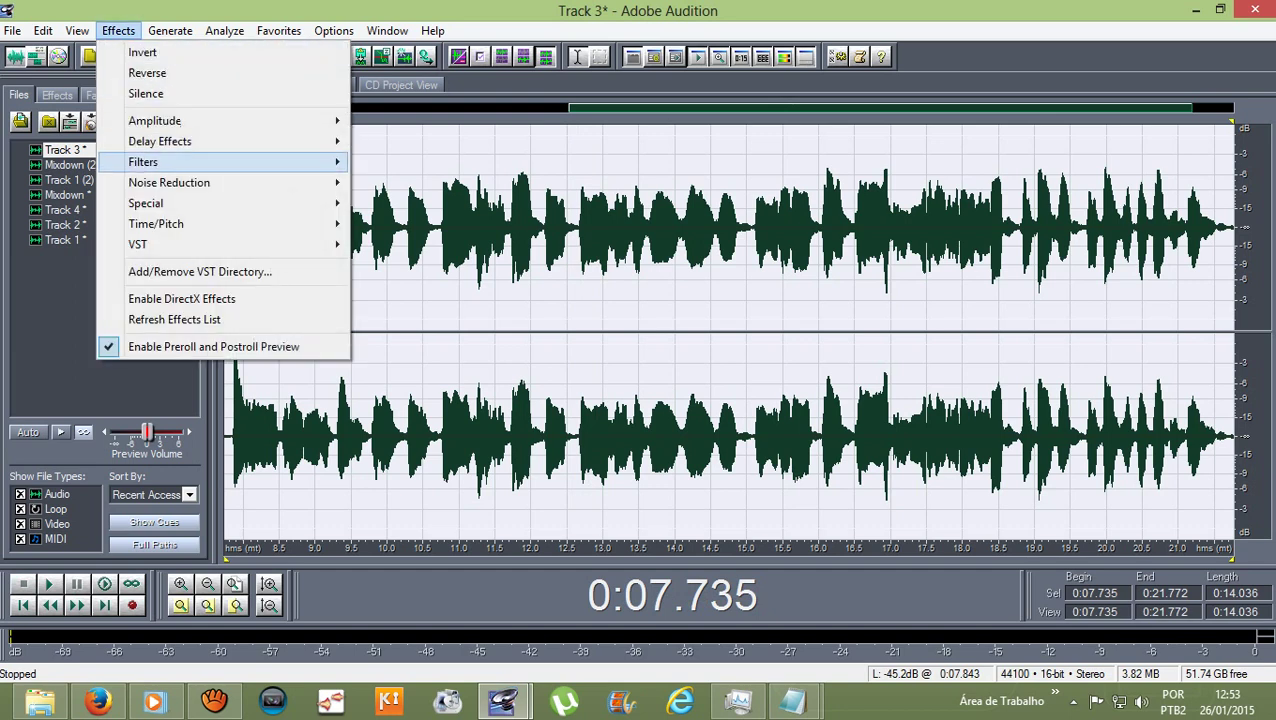
mouse_move(156, 224)
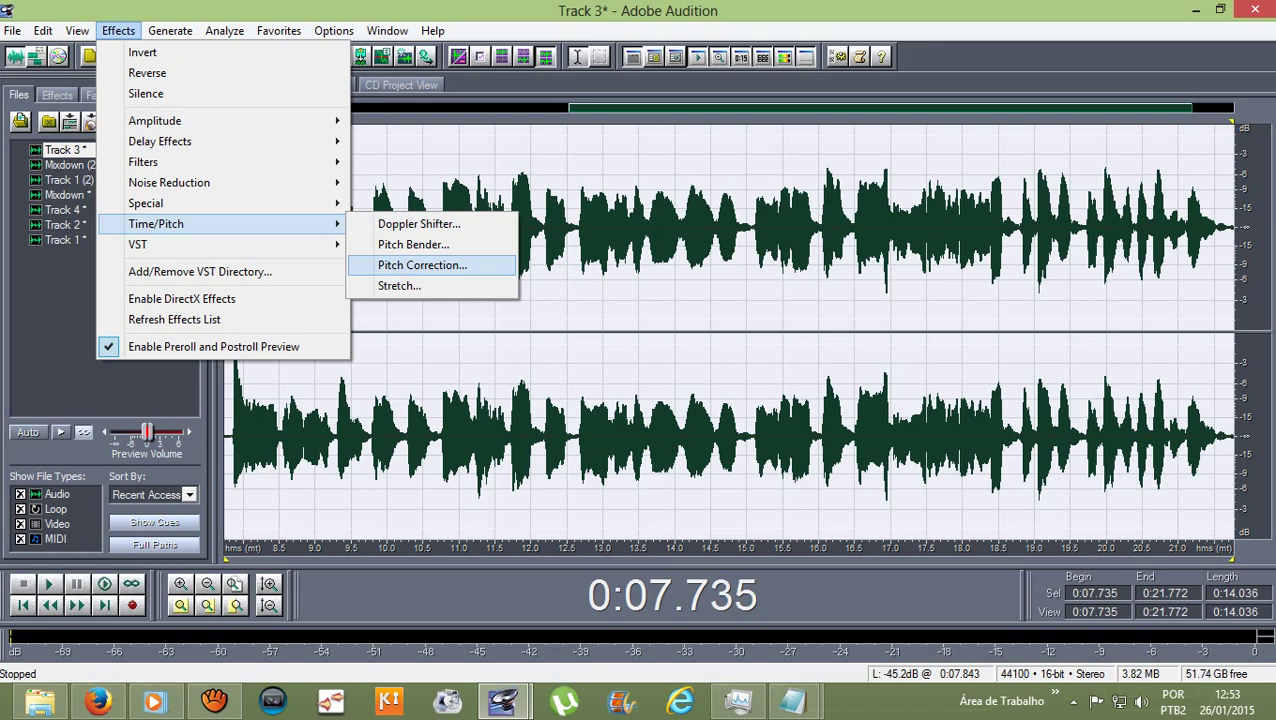
left_click(422, 265)
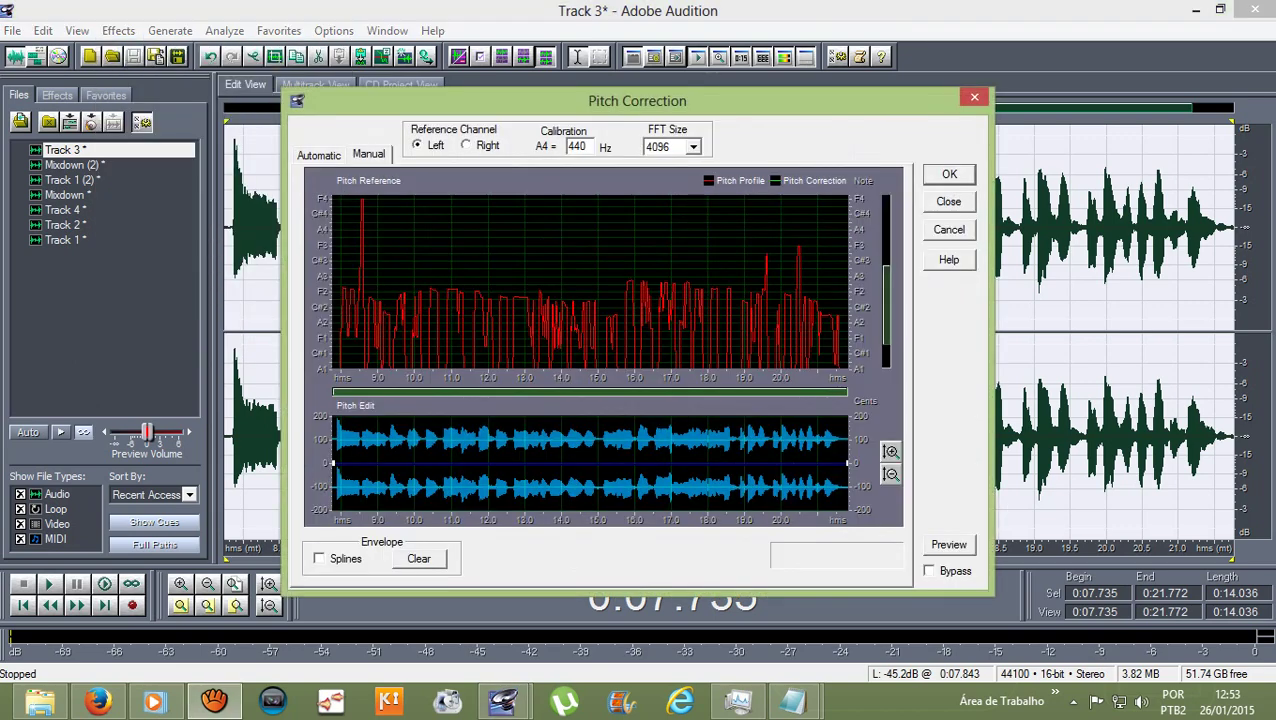
key("Return")
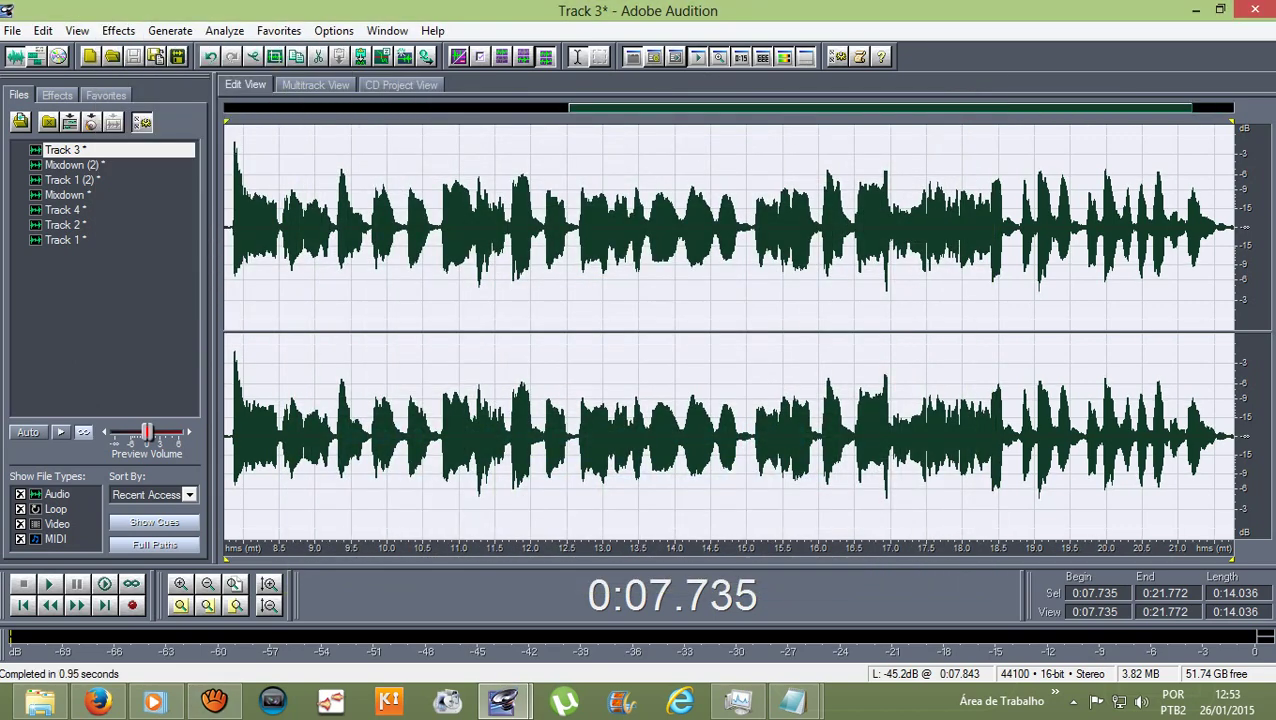
key("space")
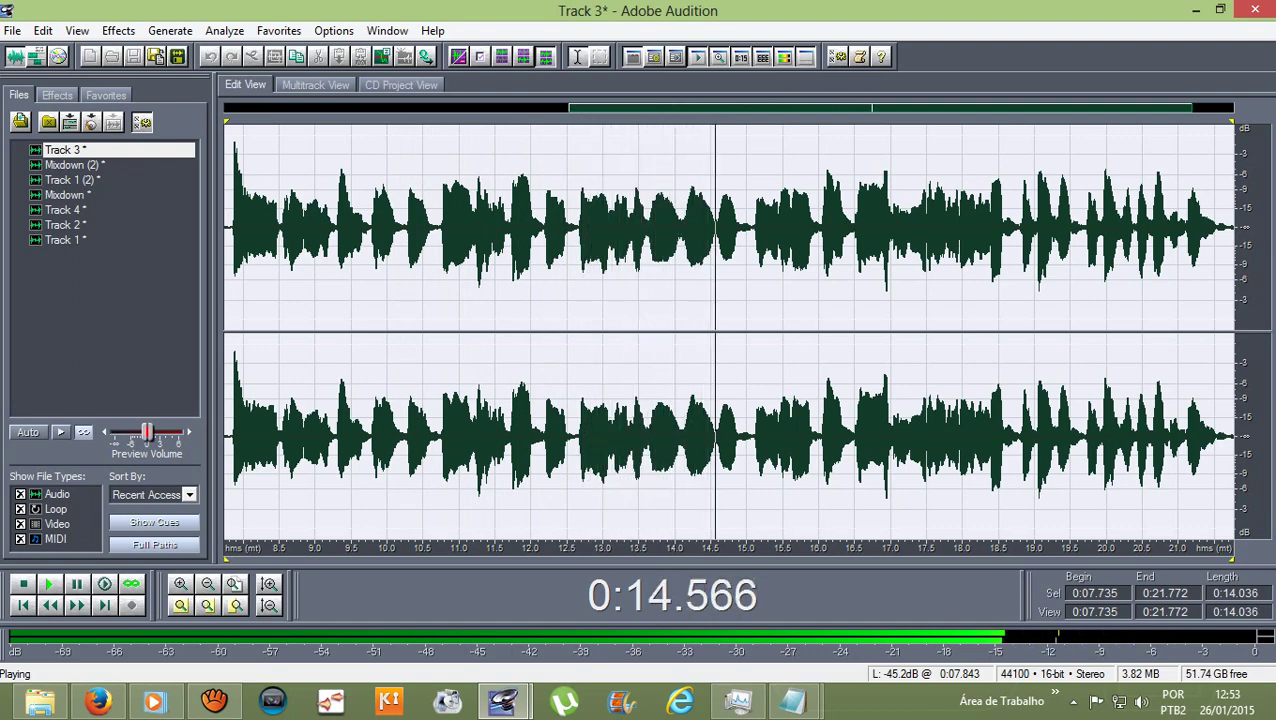
key("space")
Return to the multitrack session, clear the time selection, and play the full mix from 0:00.000.
key("F12")
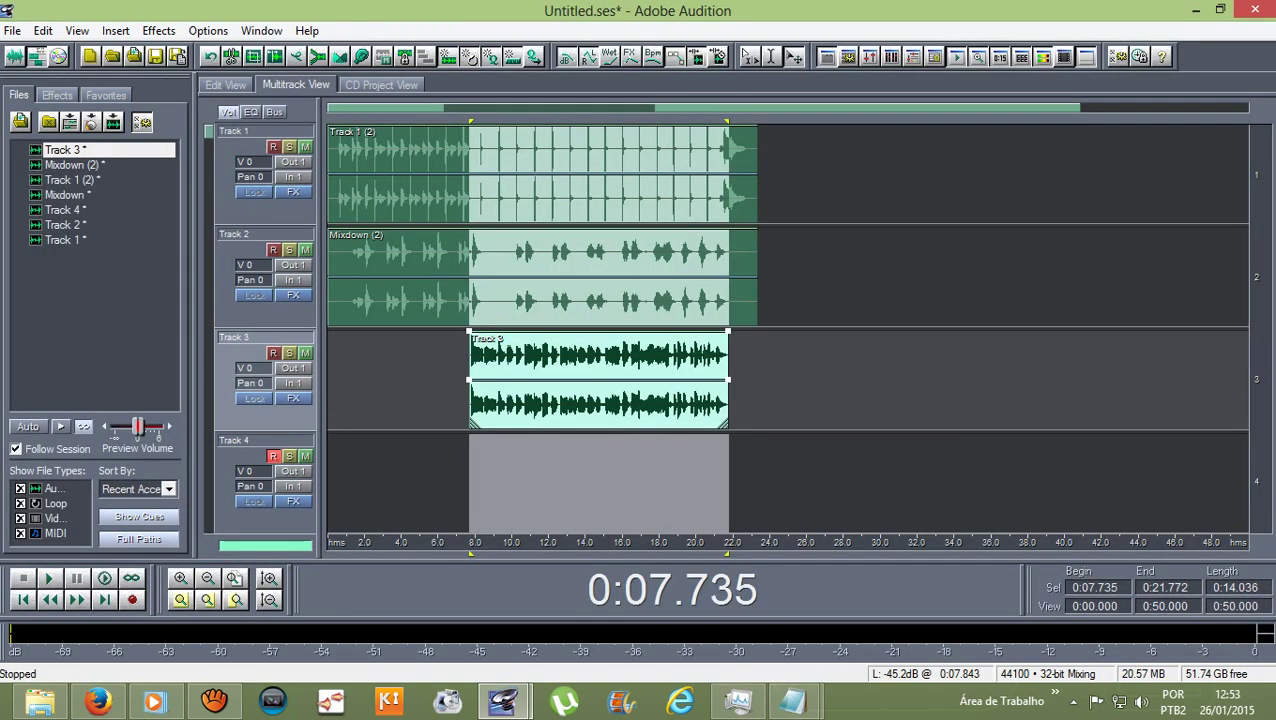
key("Left")
key("Left")
key("Left")
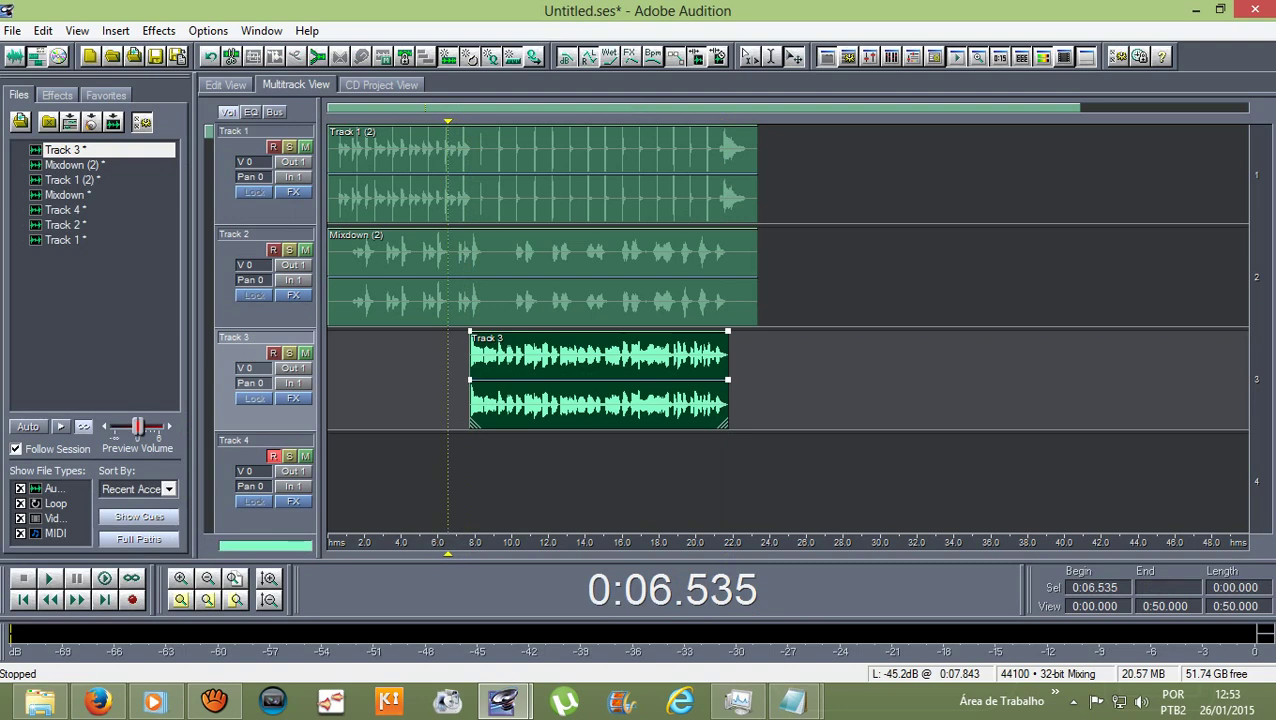
left_click(542, 174)
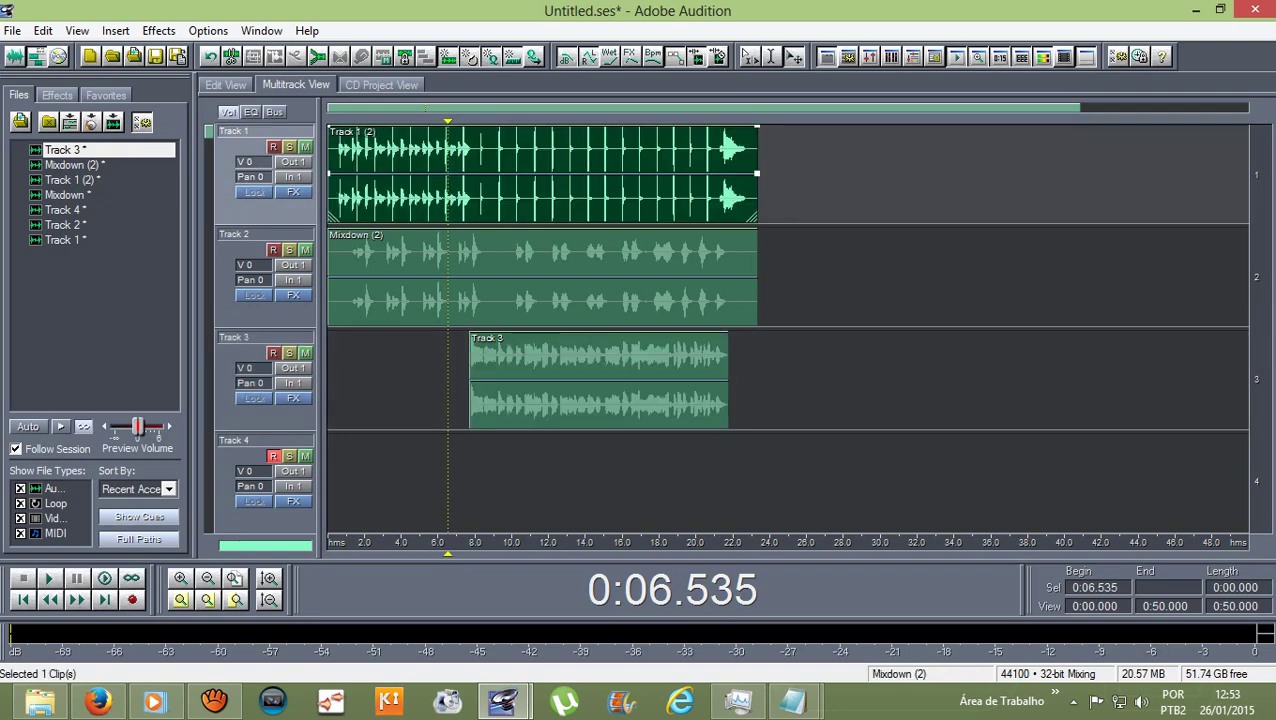
left_click(542, 276)
left_click(598, 379)
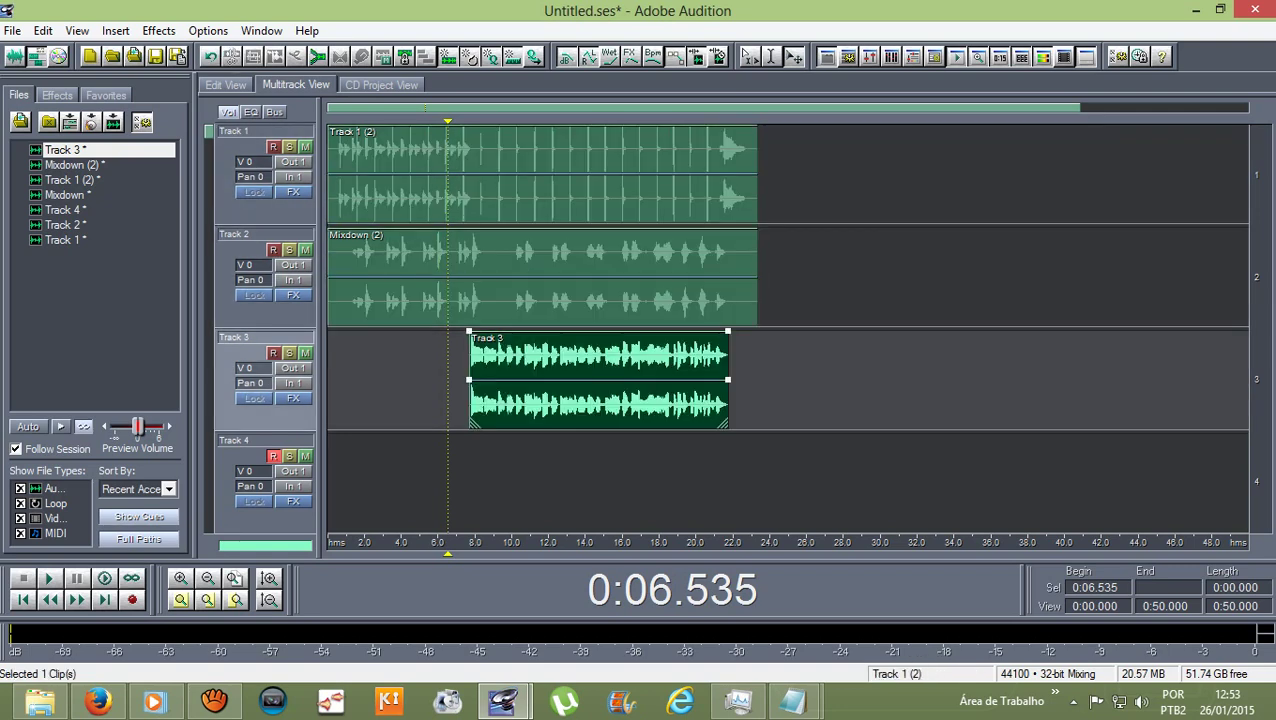
key("Home")
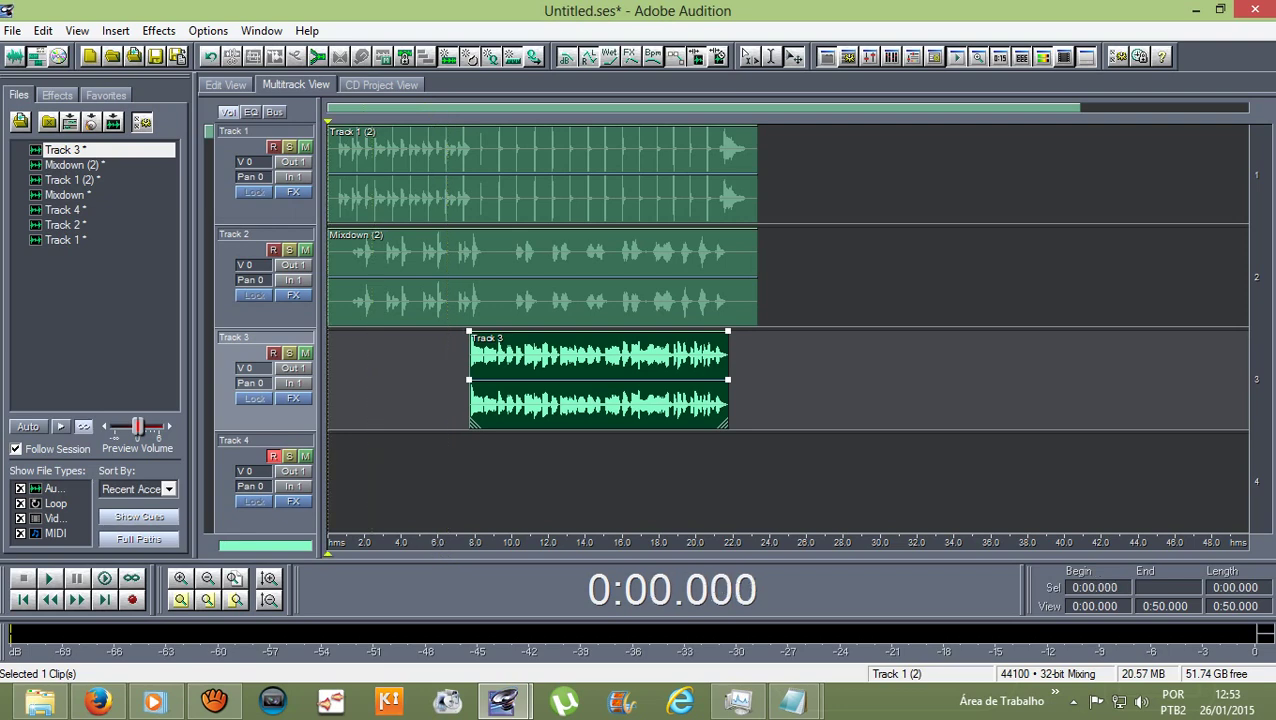
key("space")
Replay the mix from 0:11.659 and from 0:14.000 to check the vocals in the middle passage.
left_click_drag(328, 121, 553, 121)
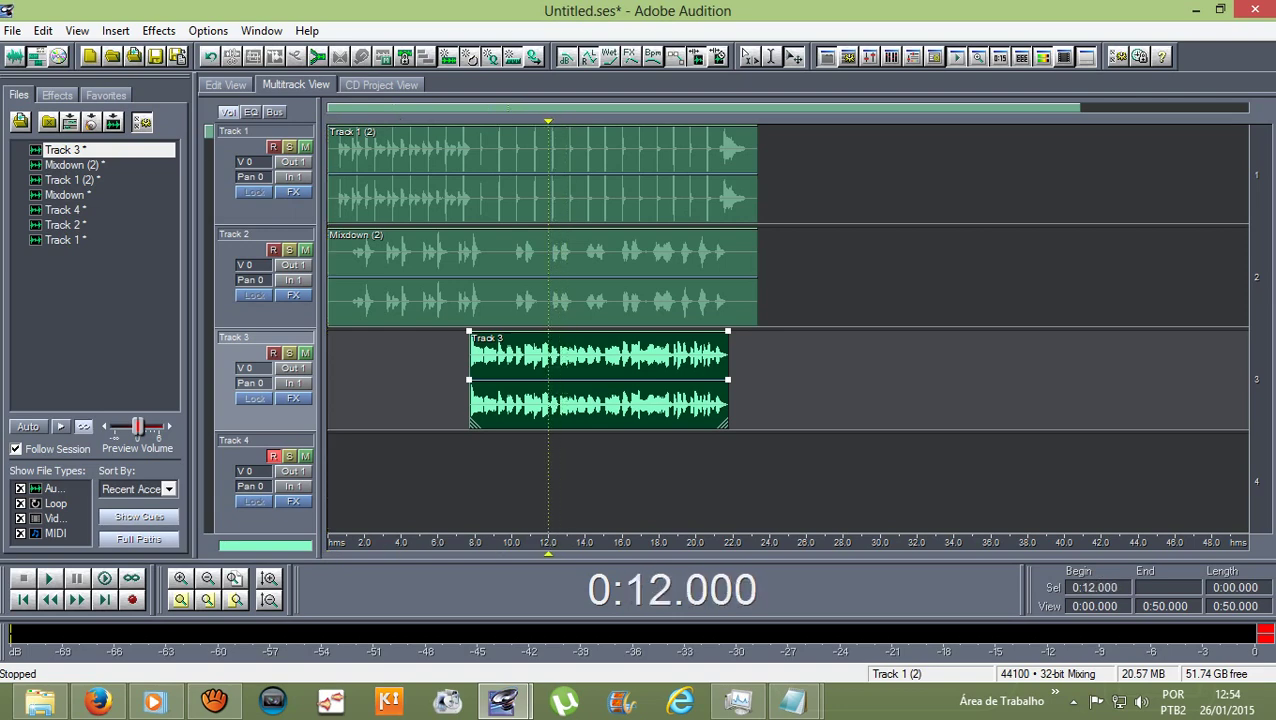
left_click_drag(548, 121, 543, 121)
key("space")
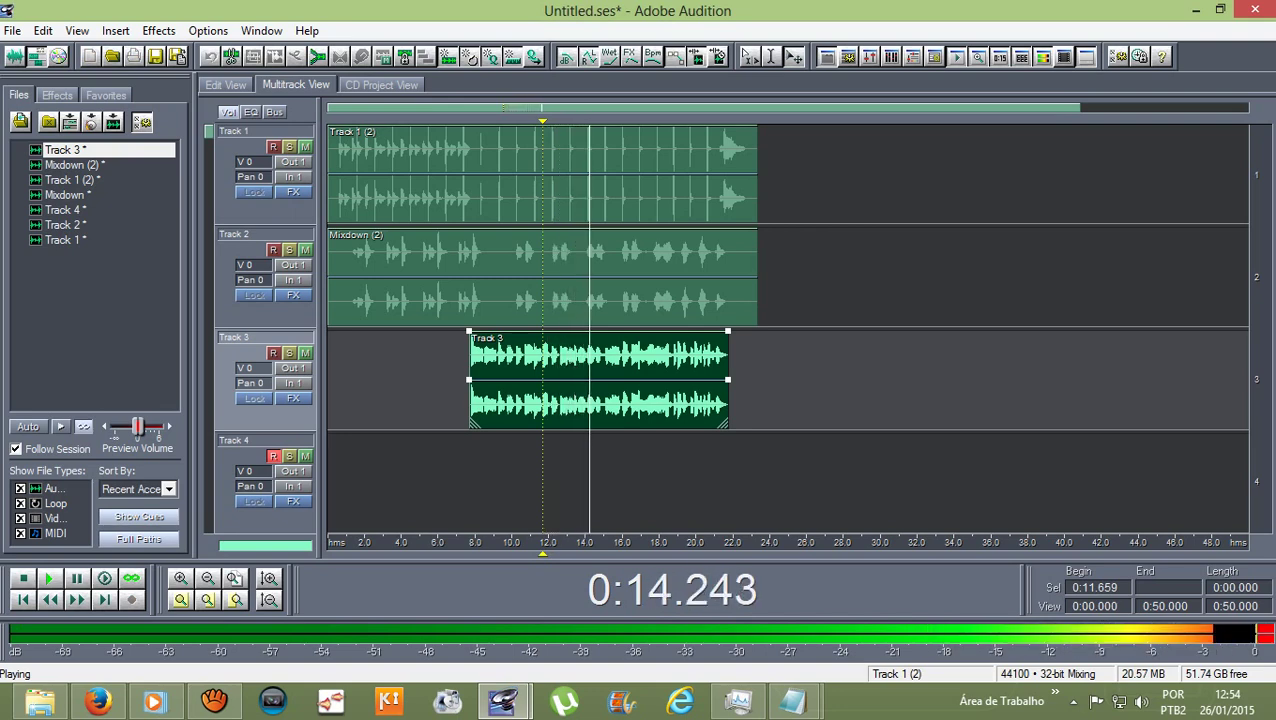
left_click_drag(543, 121, 593, 121)
key("space")
left_click(585, 121)
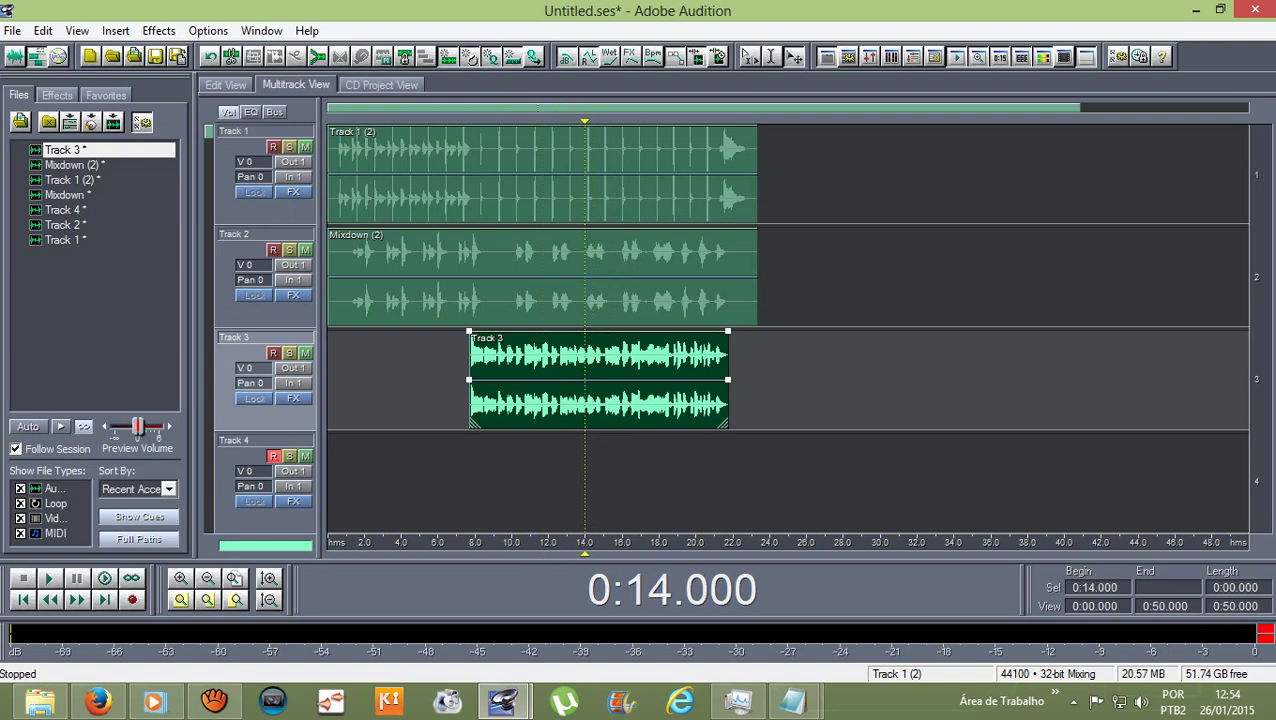
key("space")
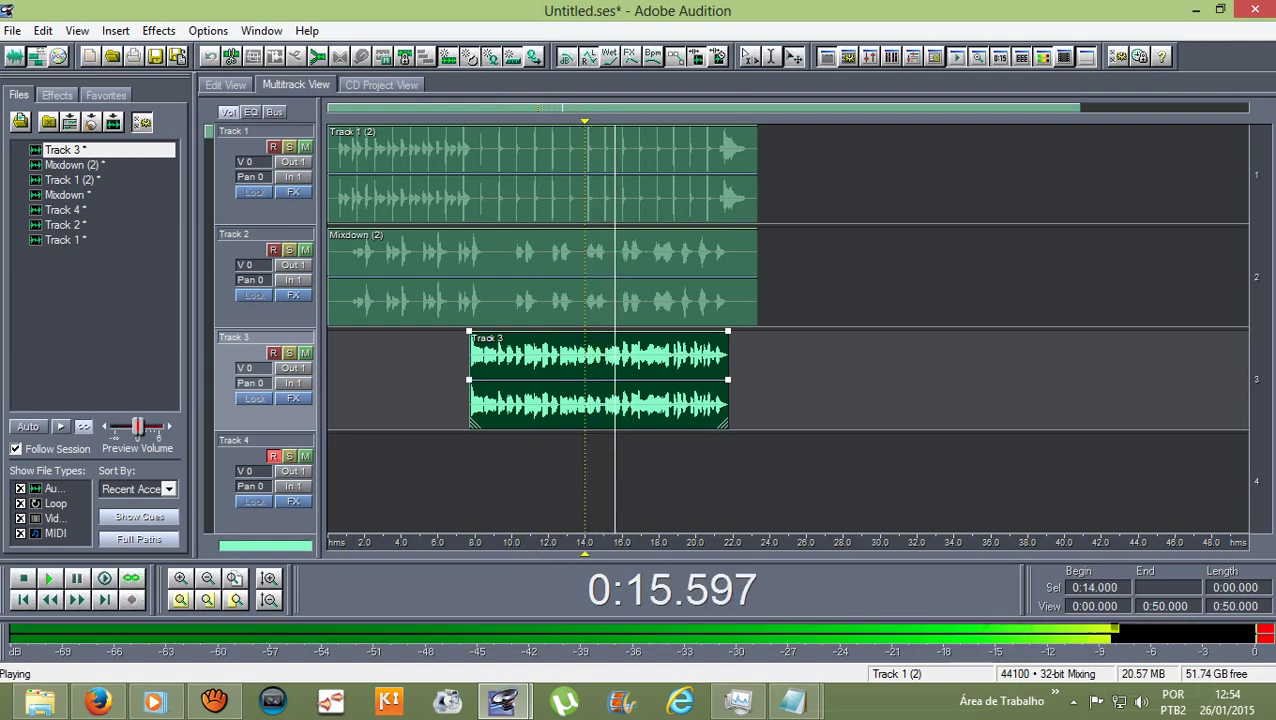
key("space")
Open Track 3 for waveform editing, select the passage from 0:15.106 to 0:16.000, and play it repeatedly.
double_click(650, 378)
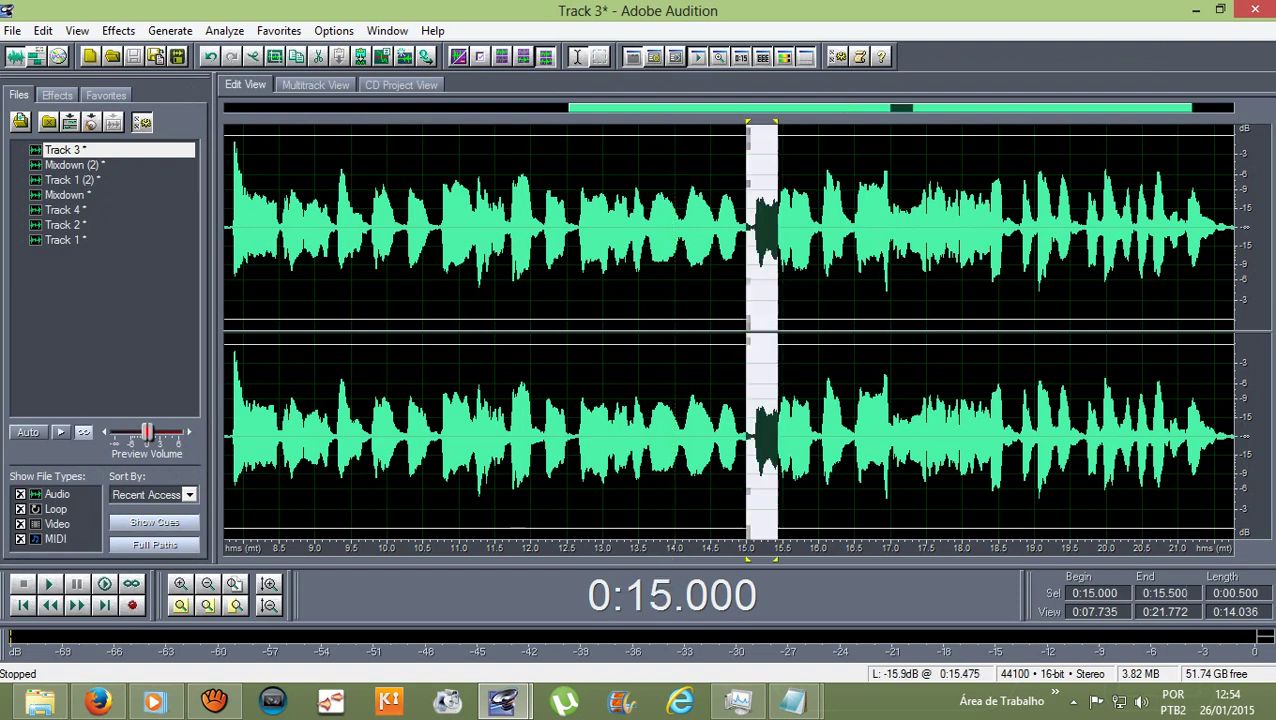
left_click_drag(746, 230, 818, 230)
left_click_drag(747, 121, 755, 121)
key("space")
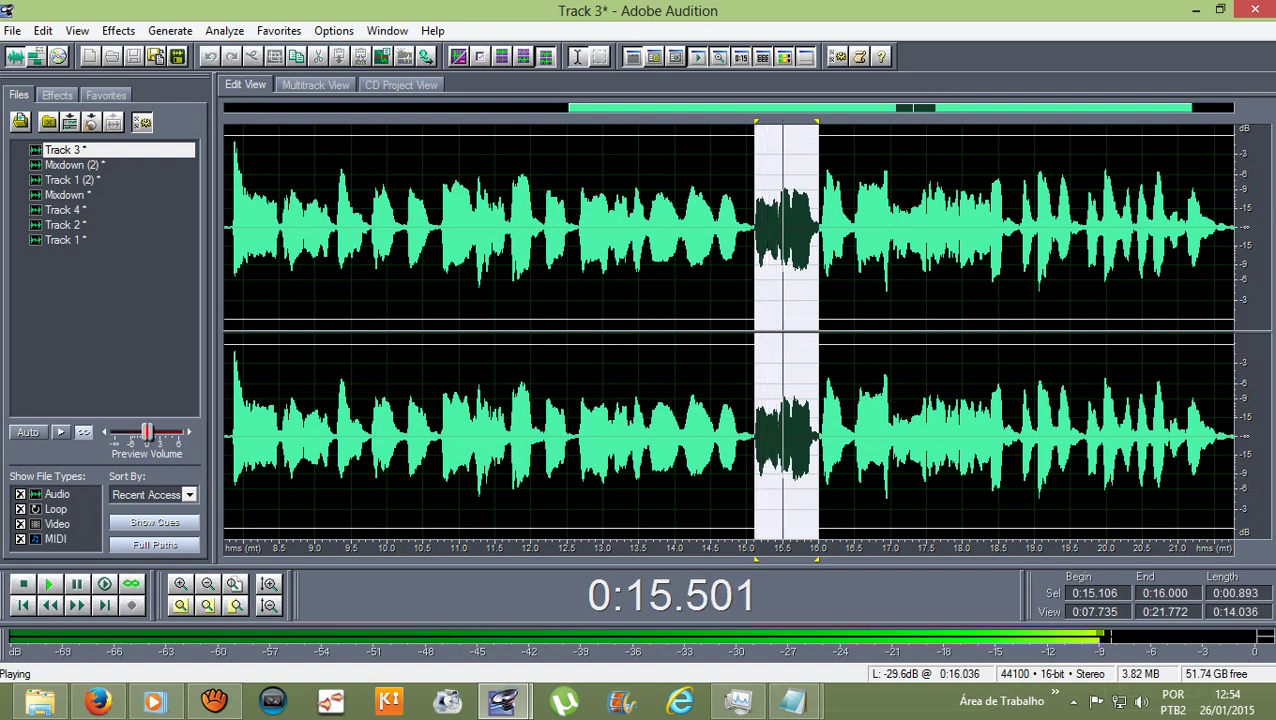
key("space")
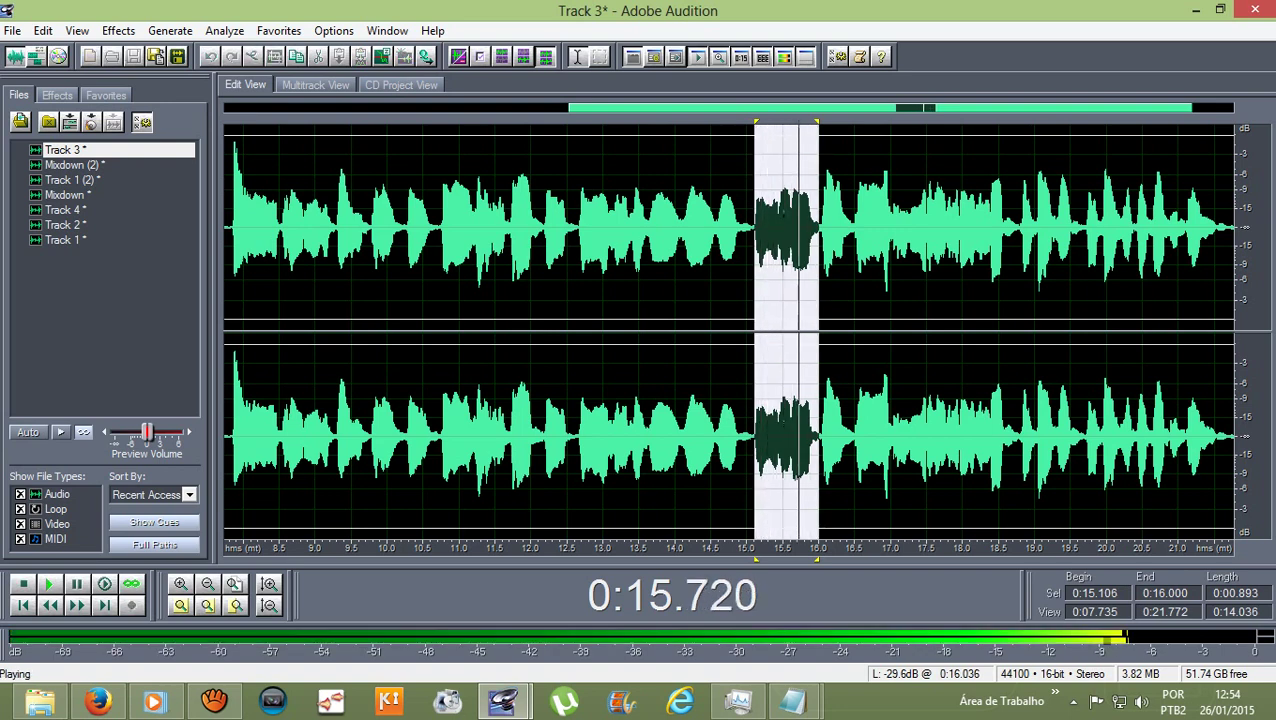
key("space")
key("space")
key("space")
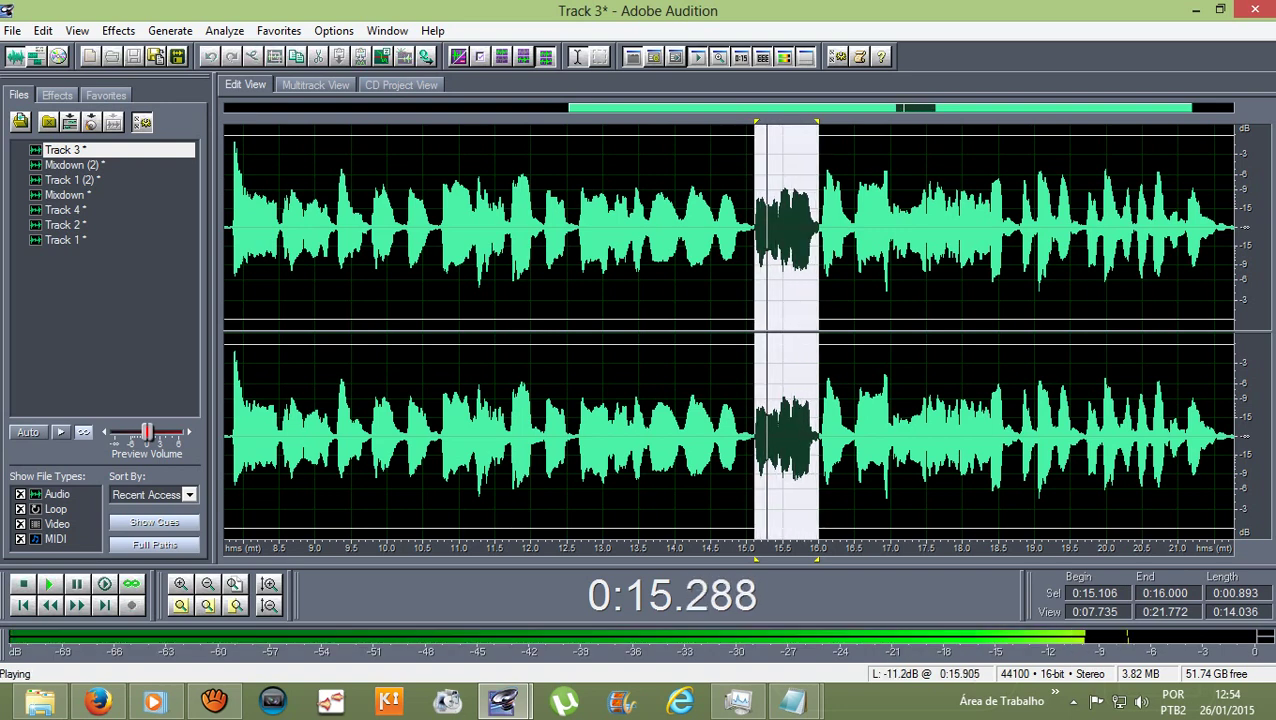
key("space")
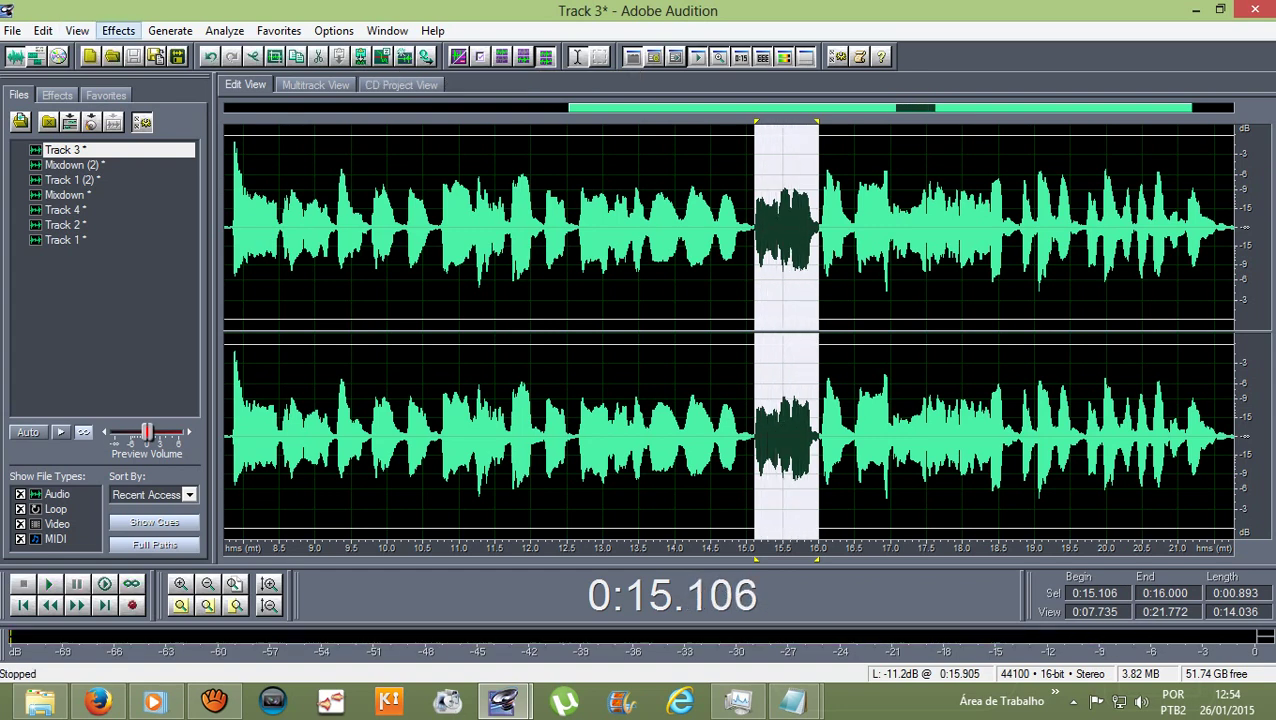
Apply manual Pitch Correction to Track 3's selected passage from 0:15.106 to 0:16.000, with A4 at 440 Hz and FFT size 4096.
left_click(118, 30)
mouse_move(200, 244)
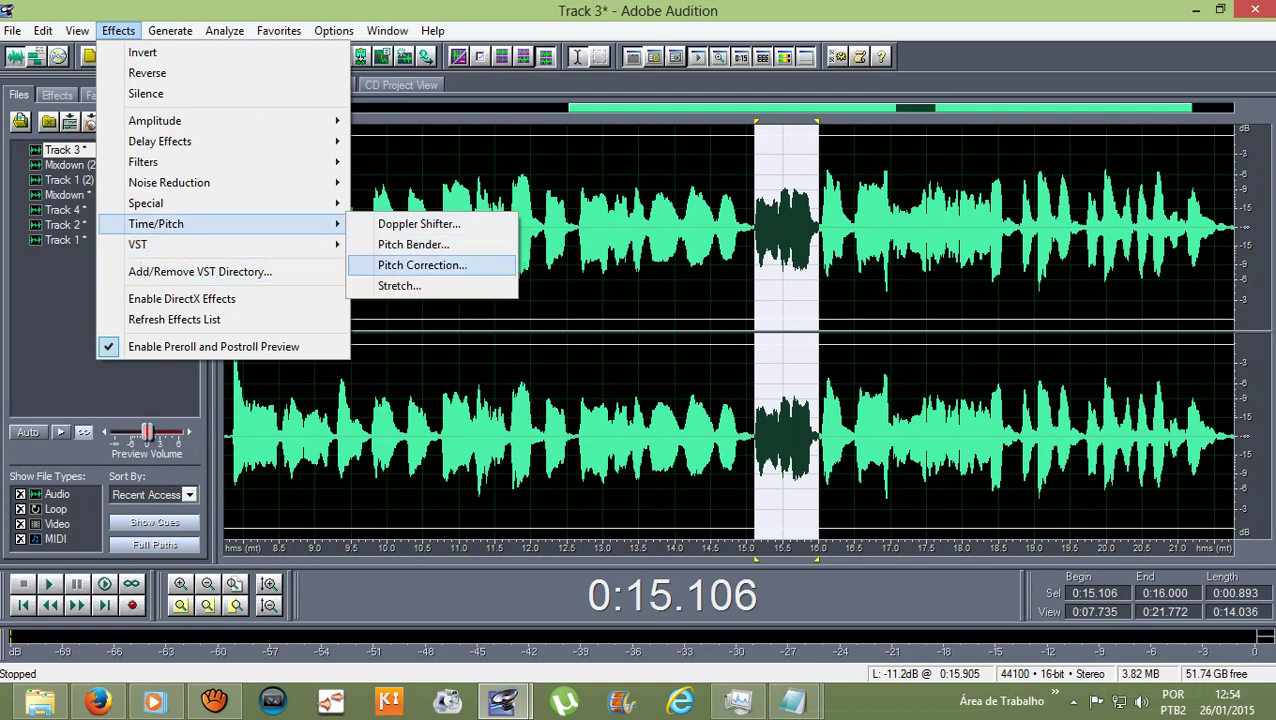
left_click(422, 265)
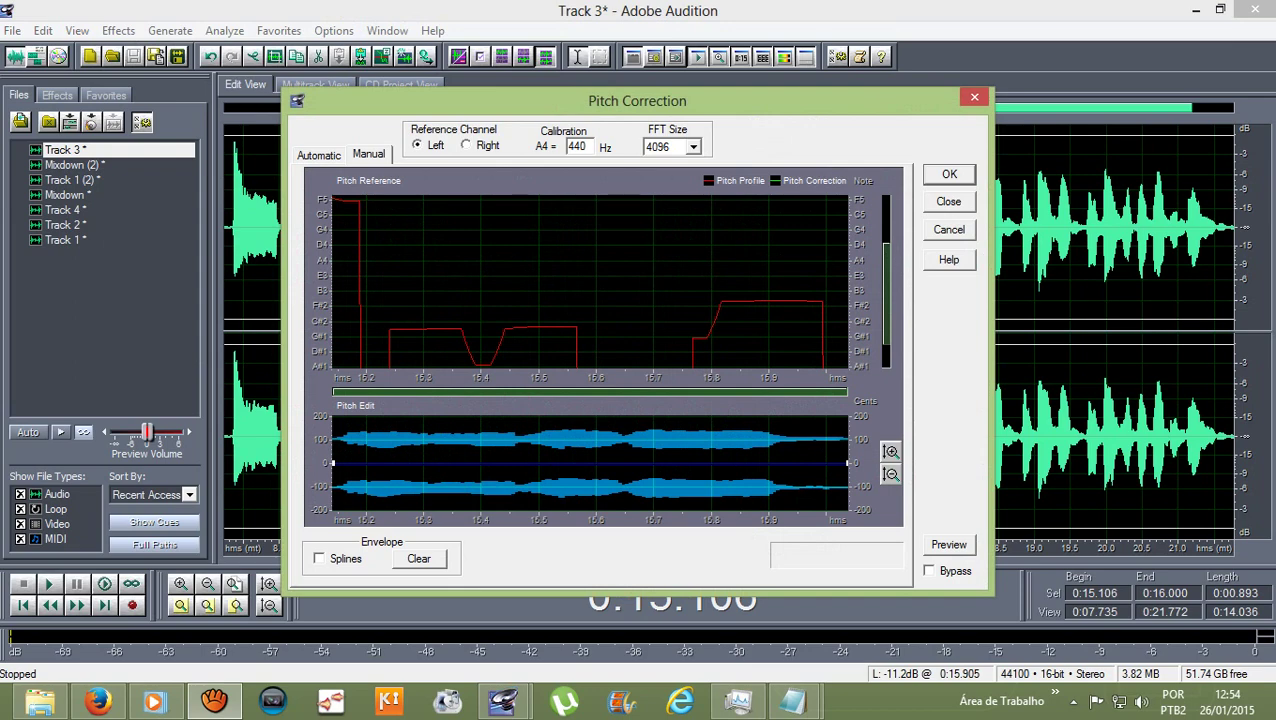
left_click(949, 174)
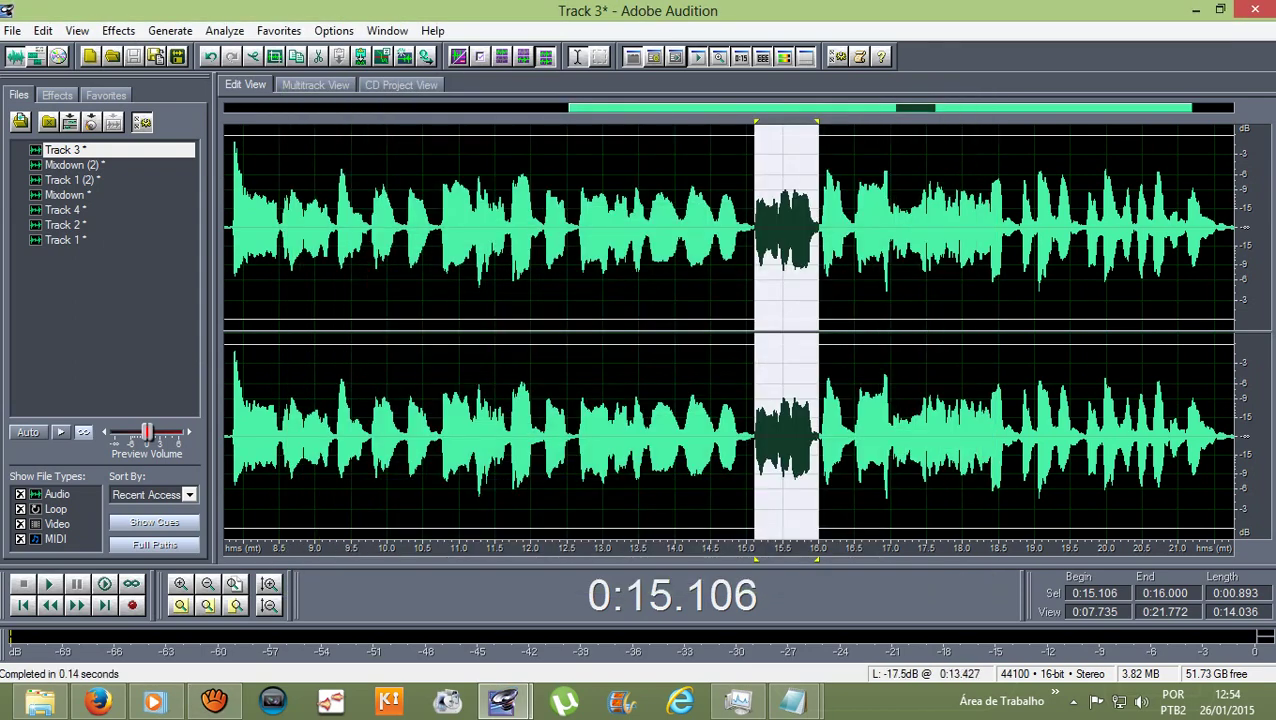
Return to the multitrack session and play the full mix repeatedly from 0:13.241 to check the corrected vocals.
left_click(620, 197)
left_click(315, 85)
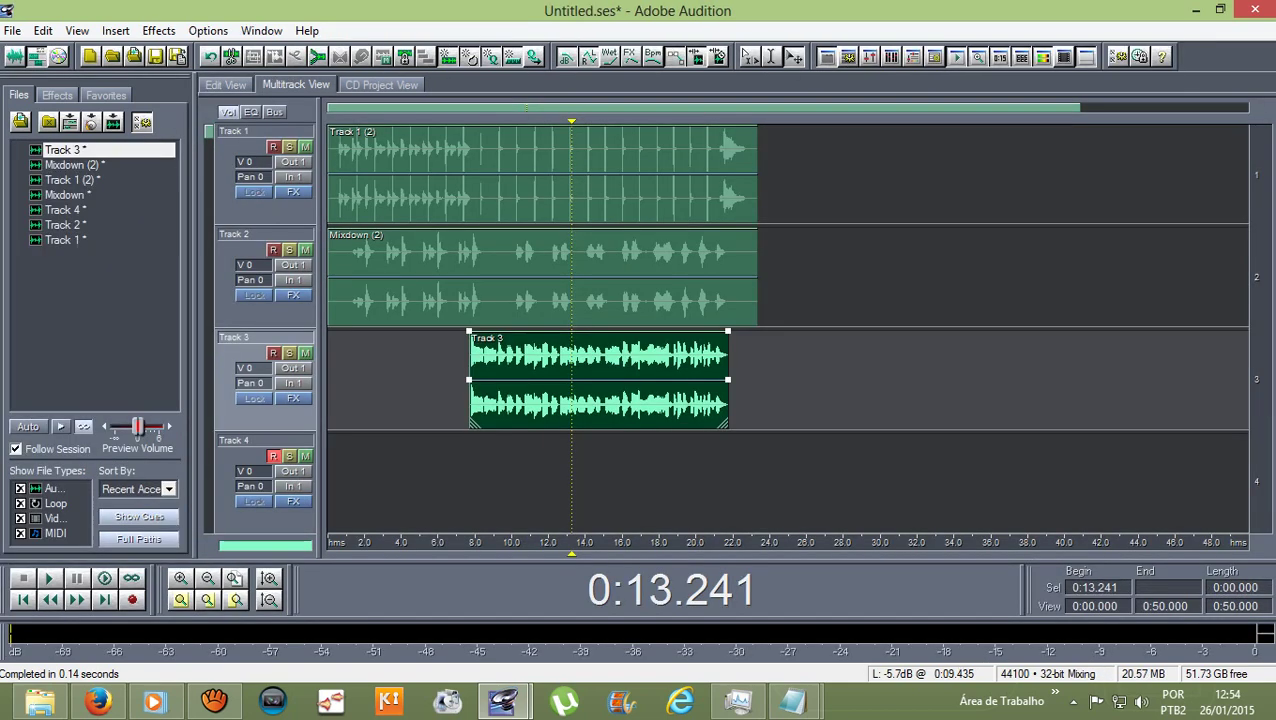
key("space")
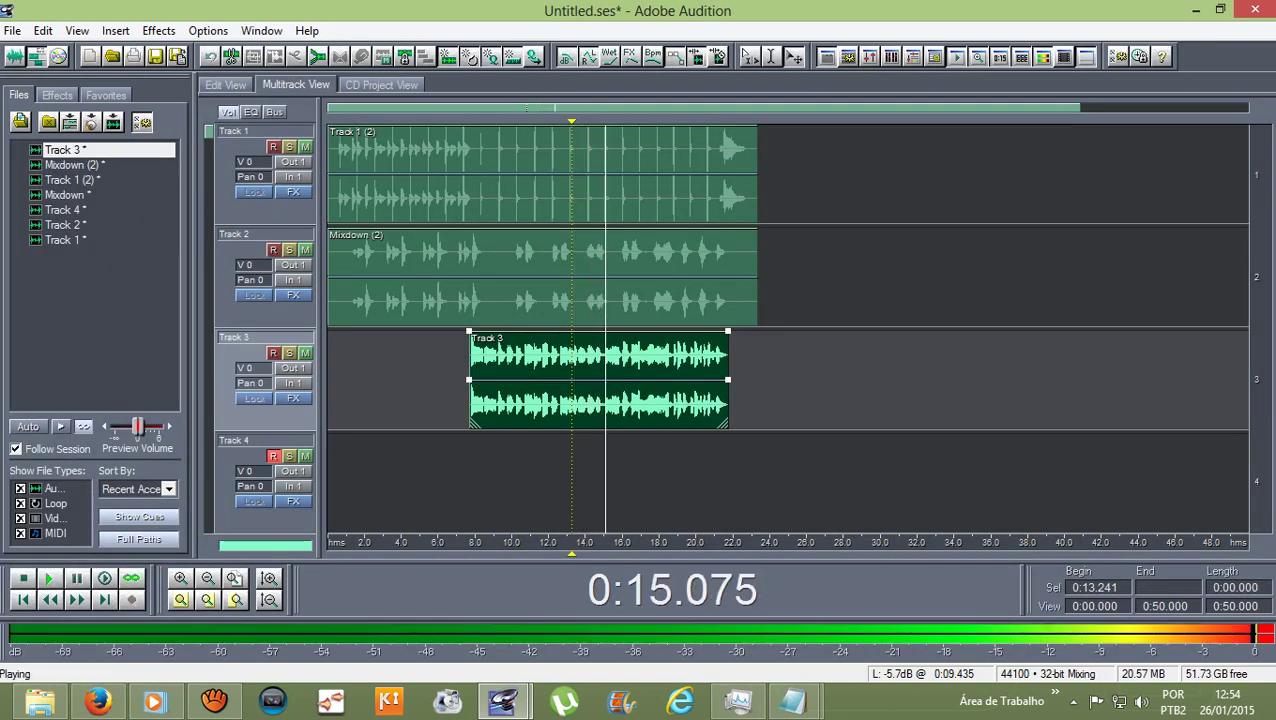
key("space")
key("space")
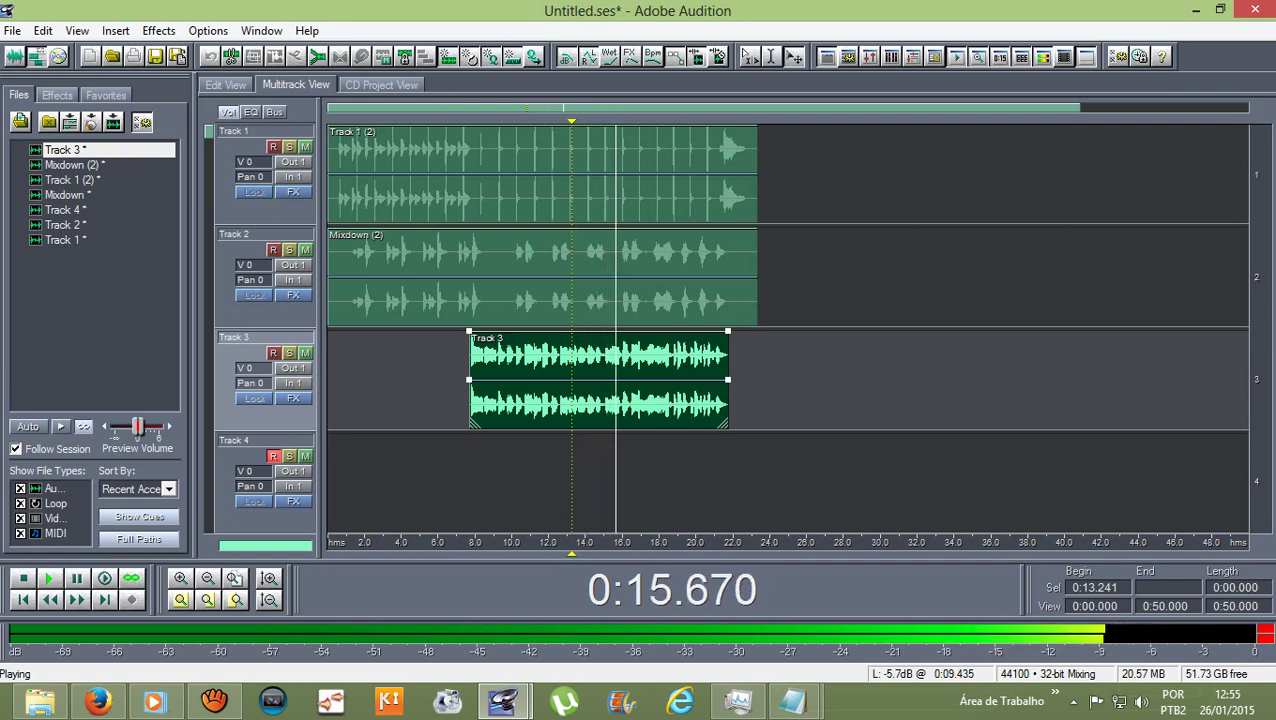
key("space")
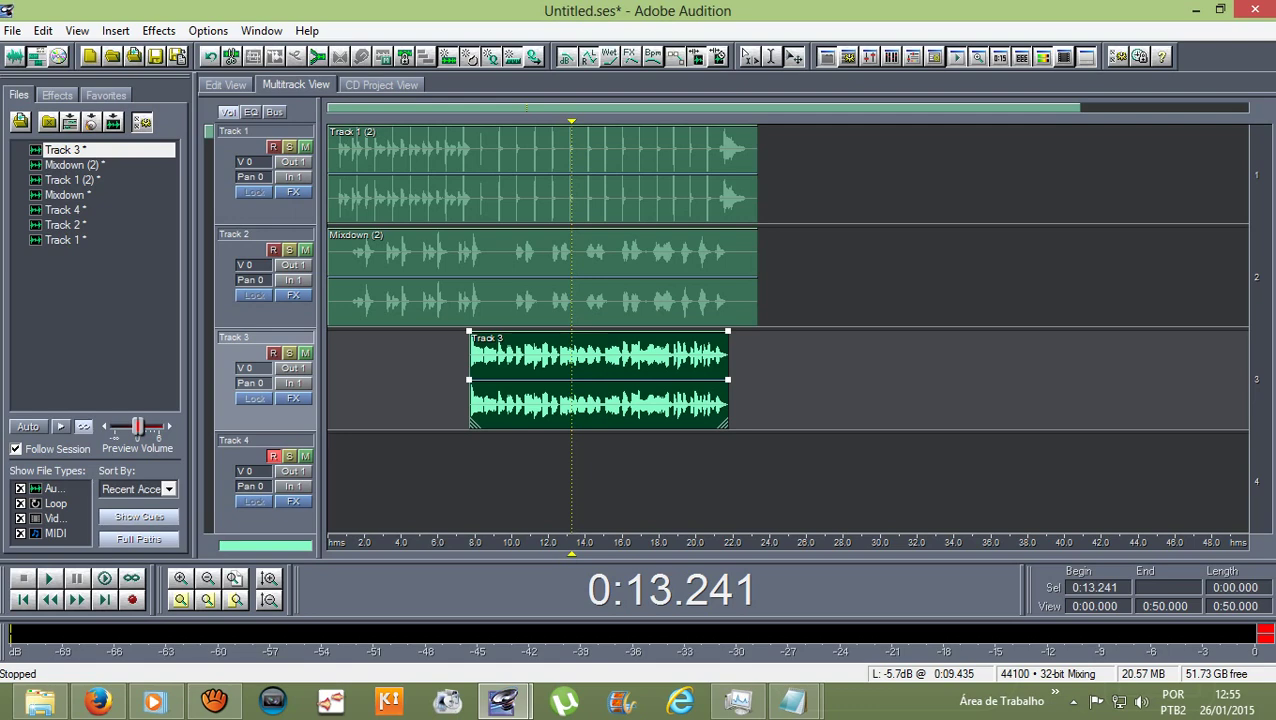
key("space")
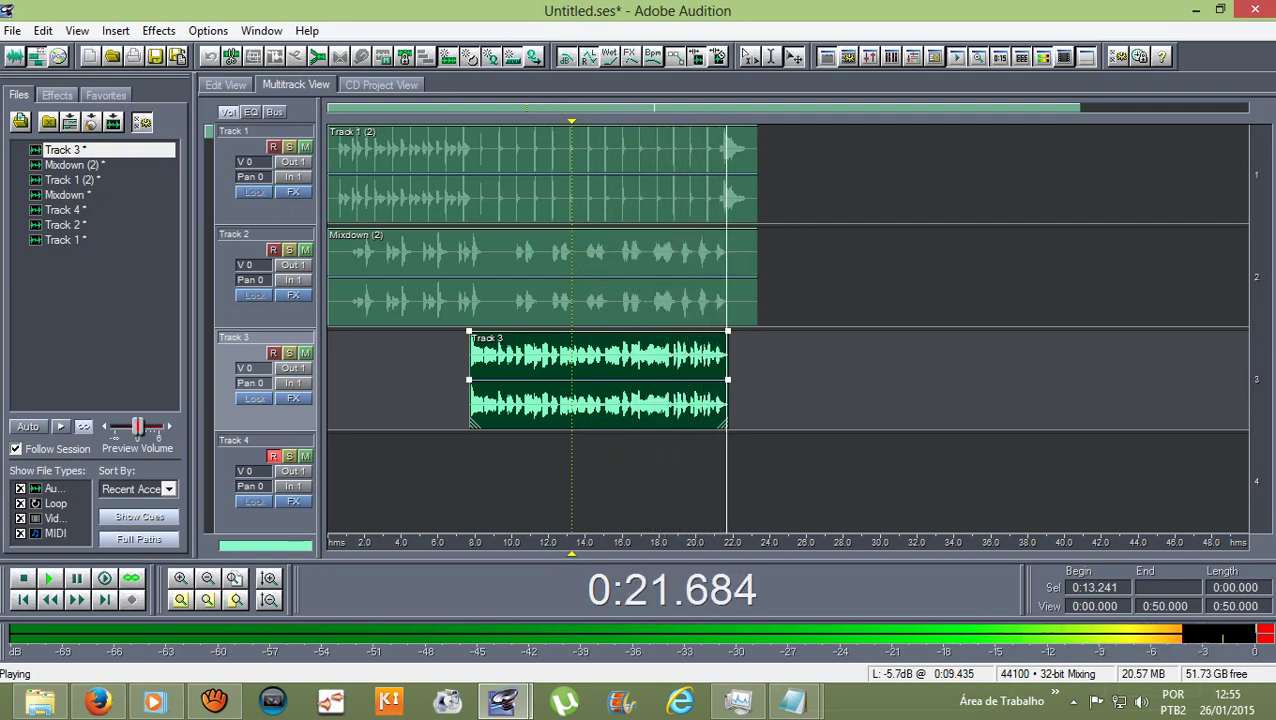
key("space")
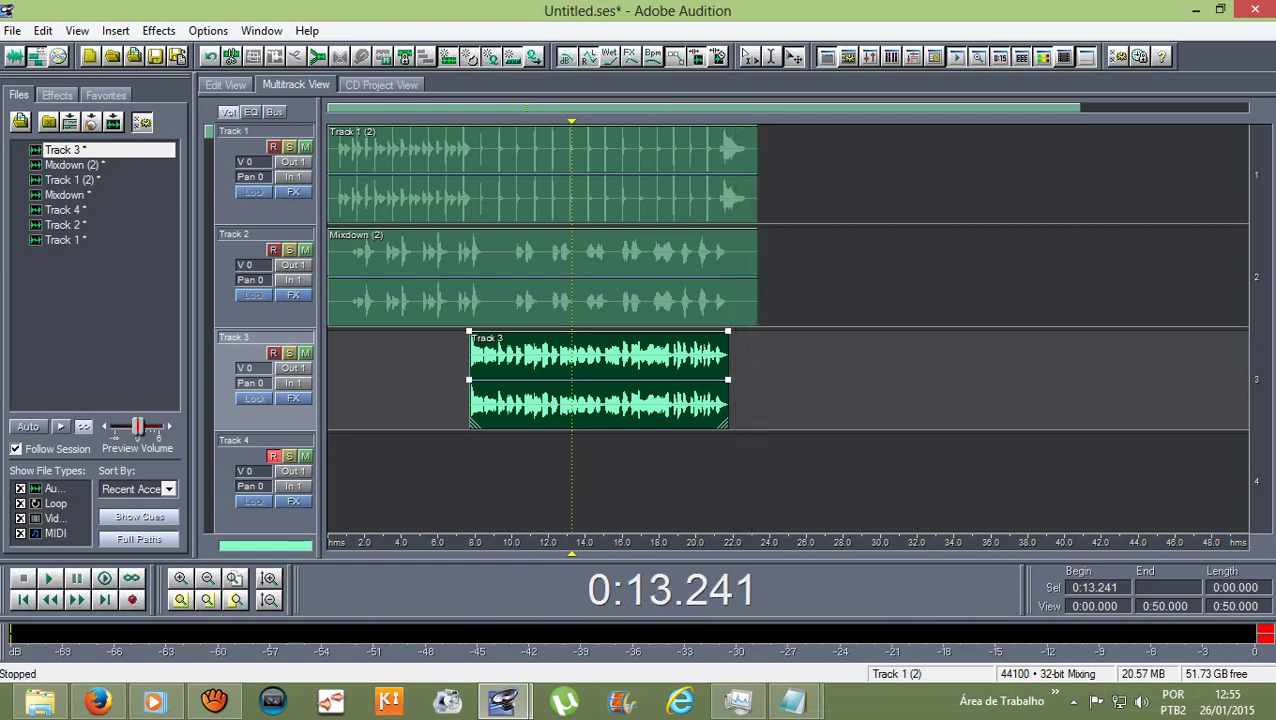
Place the playback marker at 0:20.000 and trim the end of the clip on Track 1 back to about 0:21.0.
mouse_move(571, 121)
left_mouse_down()
mouse_move(706, 121)
mouse_move(695, 121)
left_mouse_up()
scroll(714, 410, "up", 2)
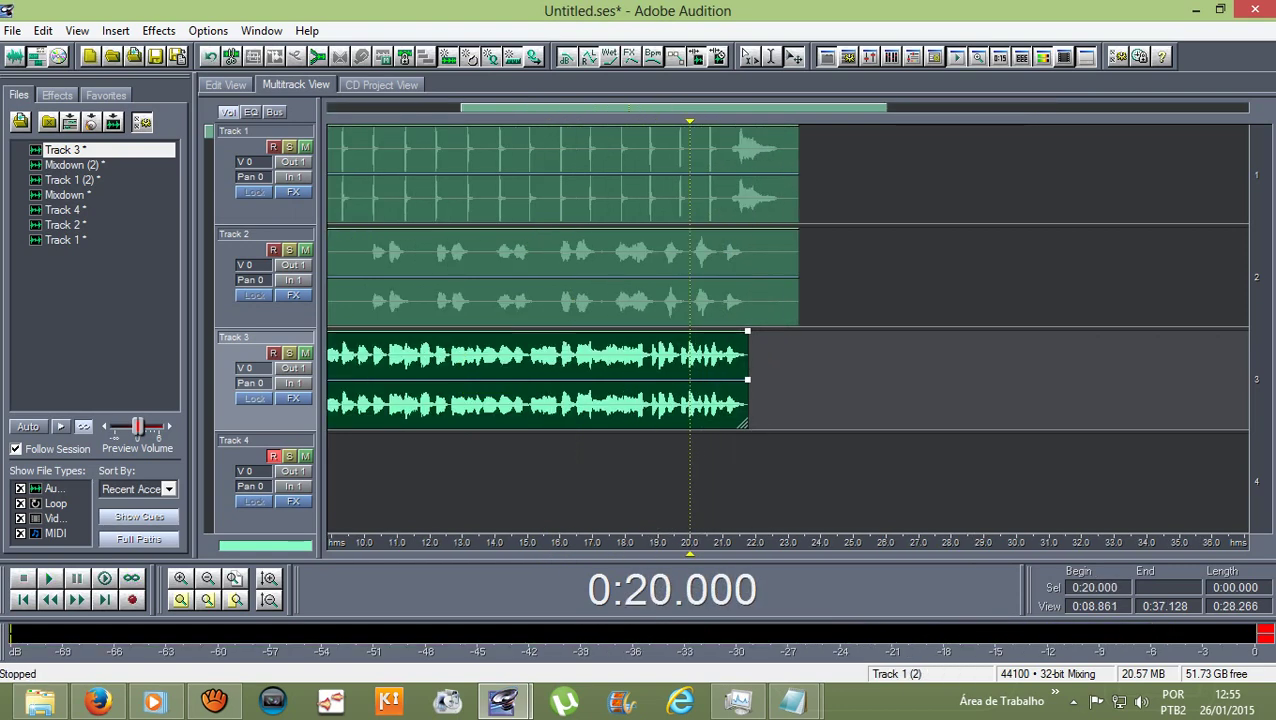
scroll(386, 232, "down", 1)
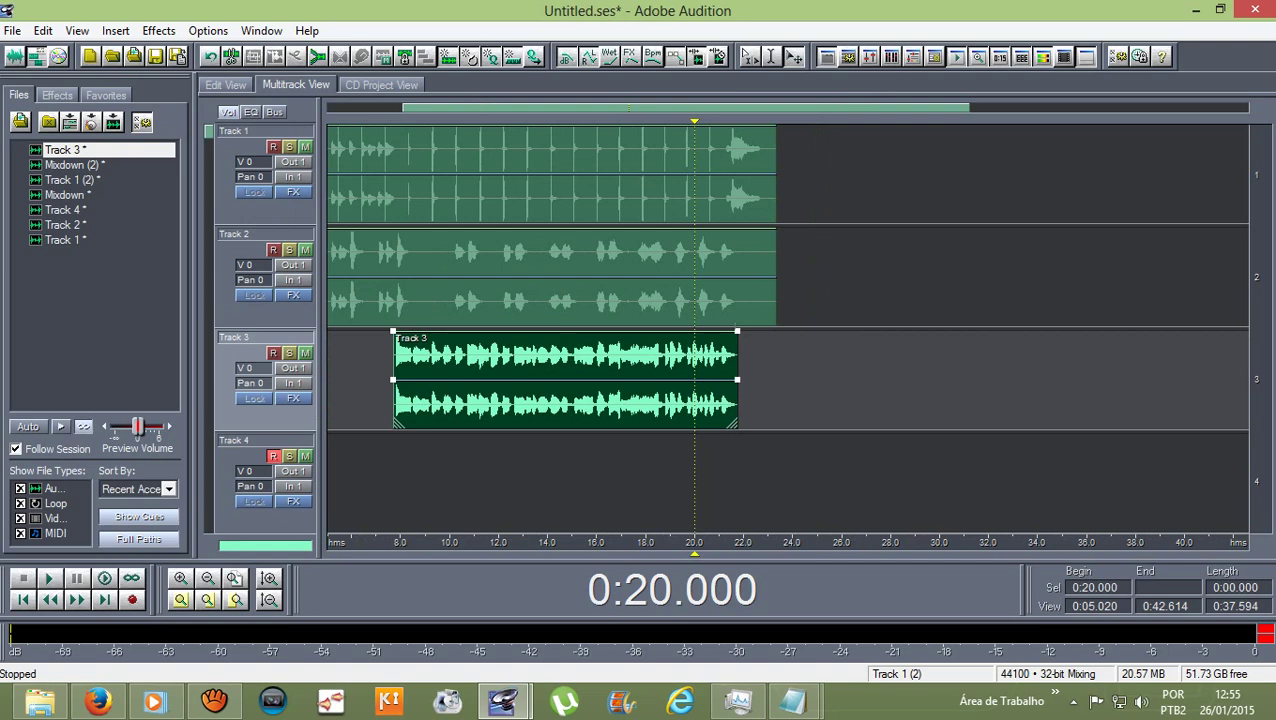
scroll(788, 330, "up", 2)
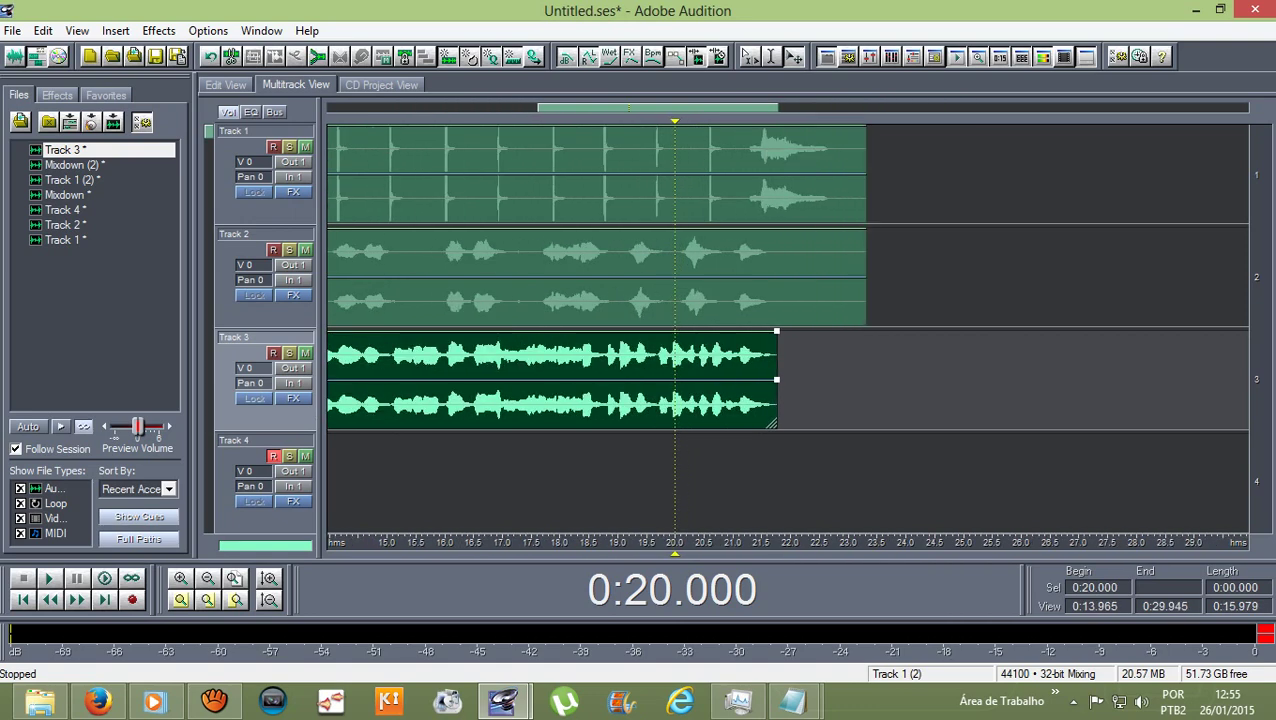
scroll(832, 330, "down", 1)
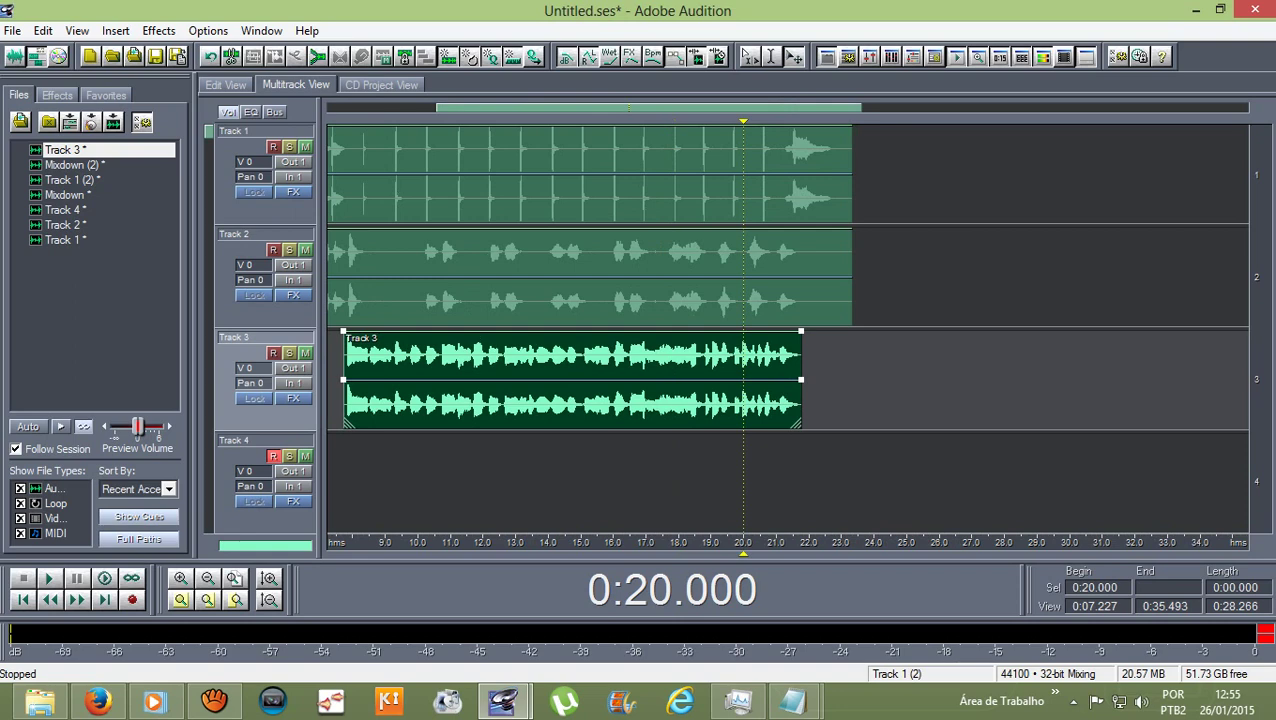
left_click(793, 157)
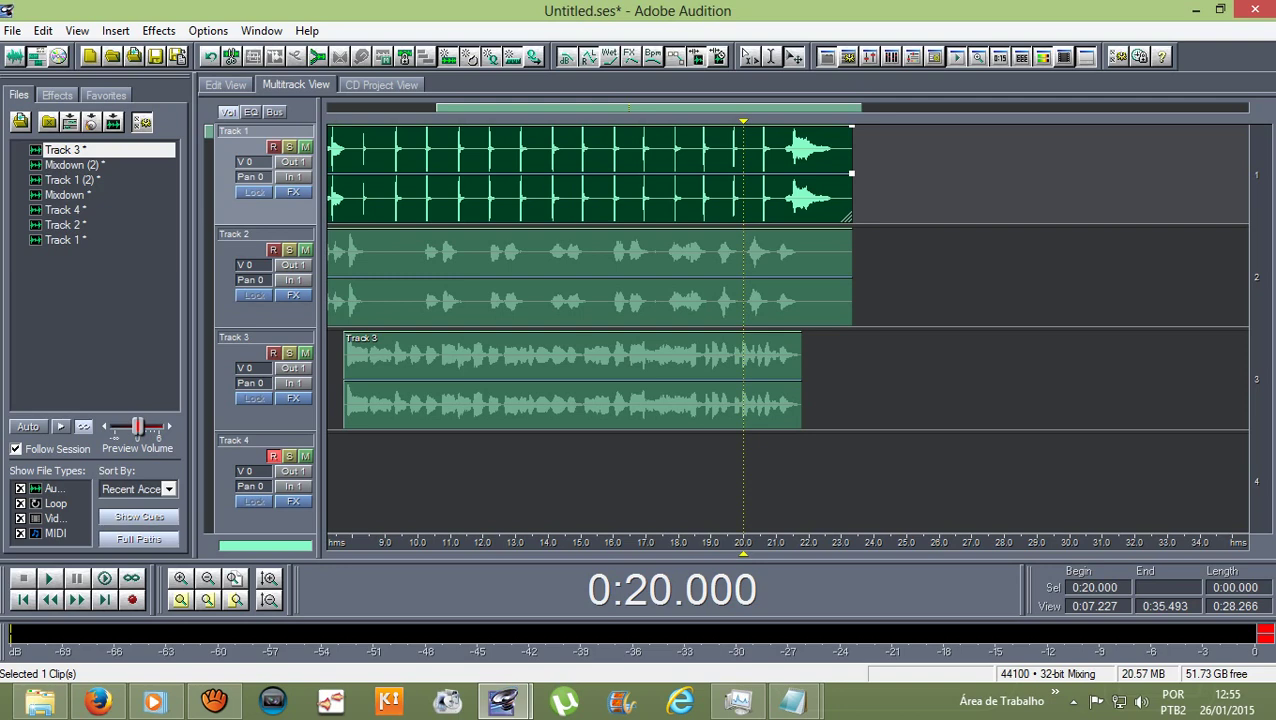
left_click_drag(851, 175, 776, 175)
scroll(776, 175, "down", 3)
scroll(776, 175, "up", 3)
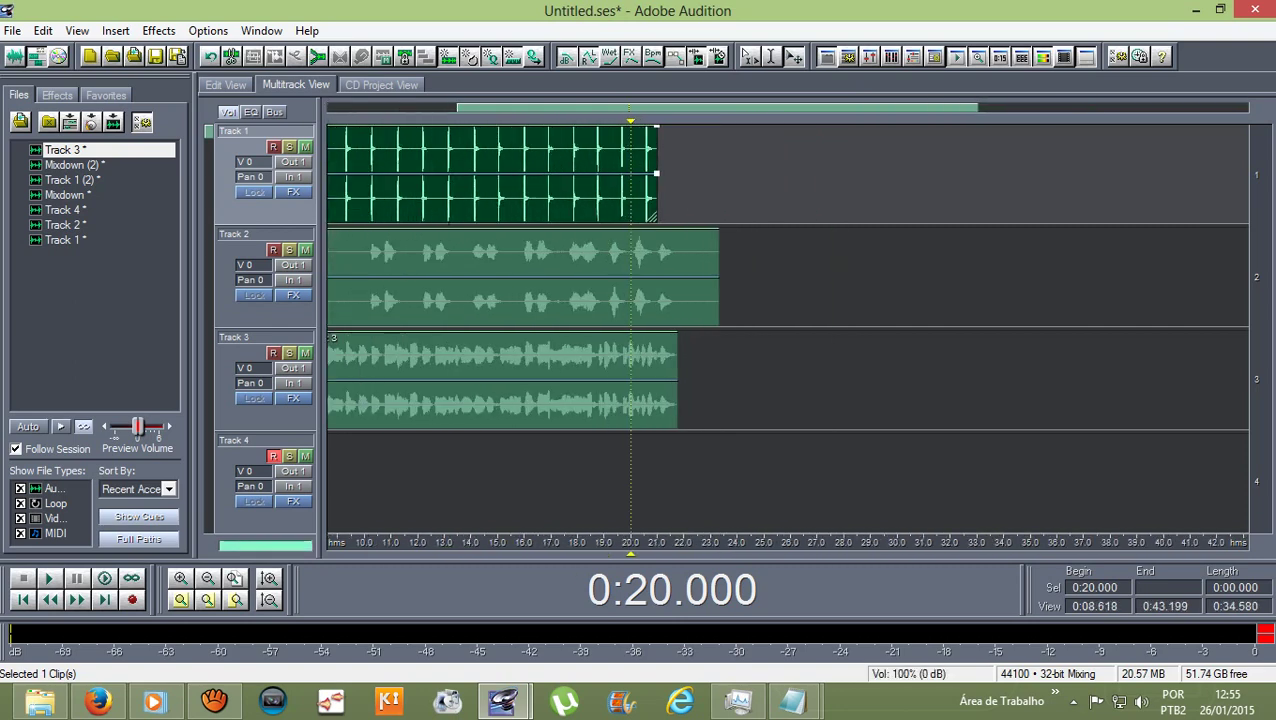
Record a new take on Track 4 starting from 0:18.609.
left_click_drag(628, 121, 593, 121)
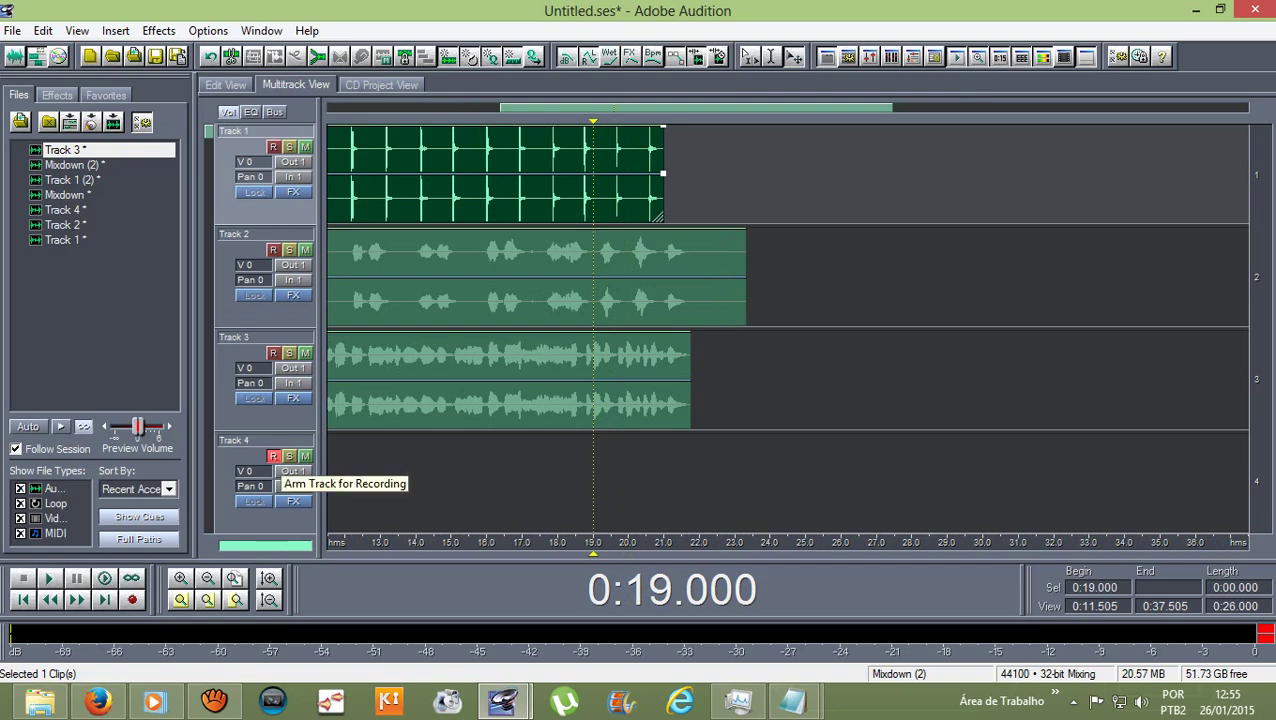
left_click(273, 456)
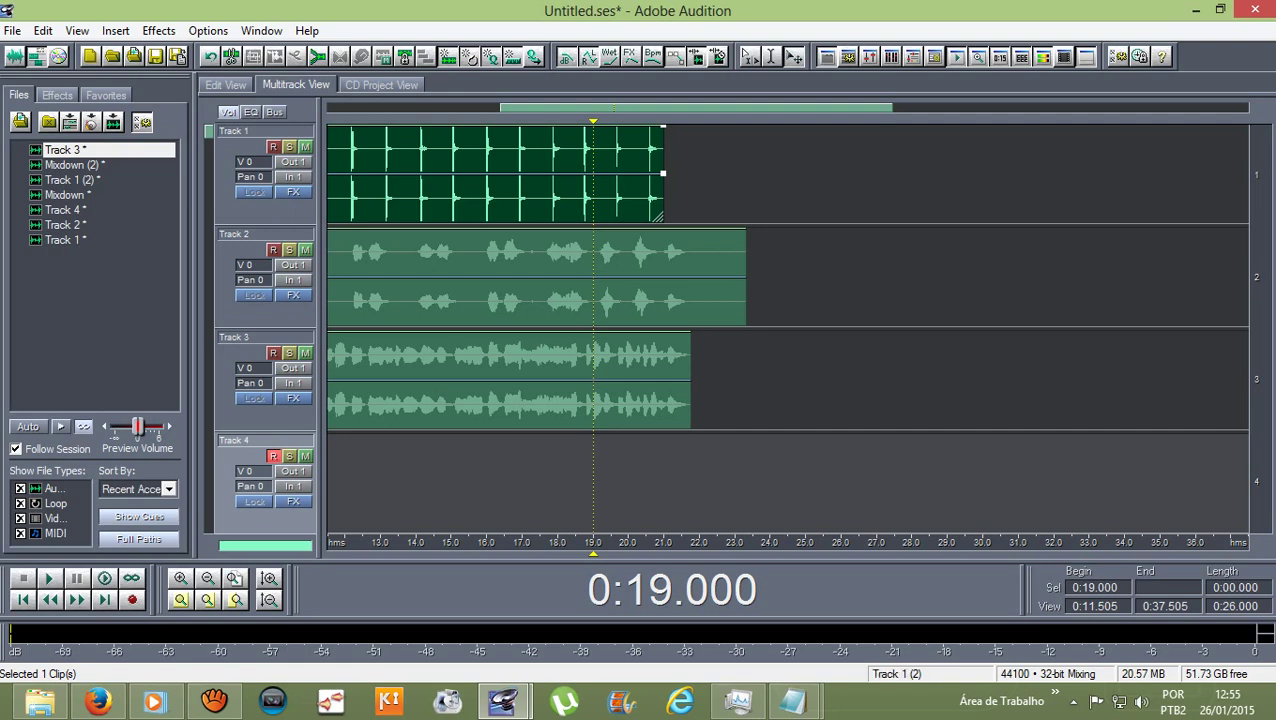
scroll(604, 175, "down", 1)
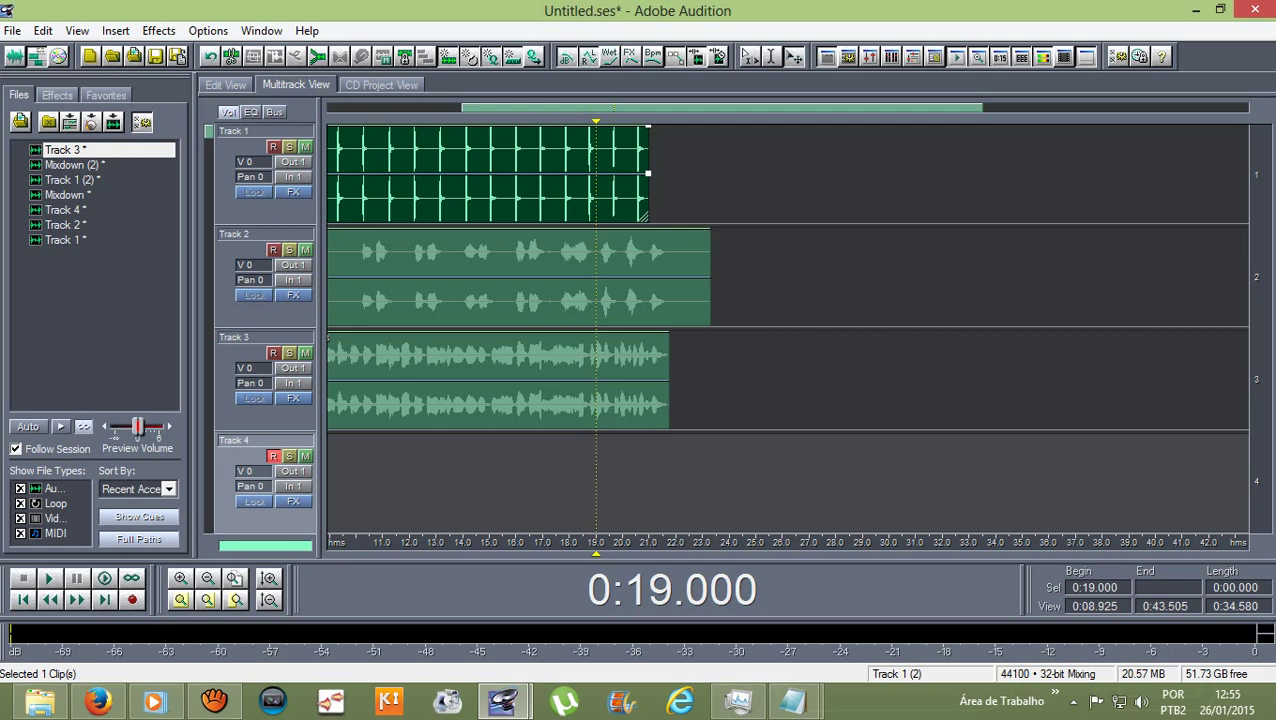
left_click_drag(596, 121, 586, 121)
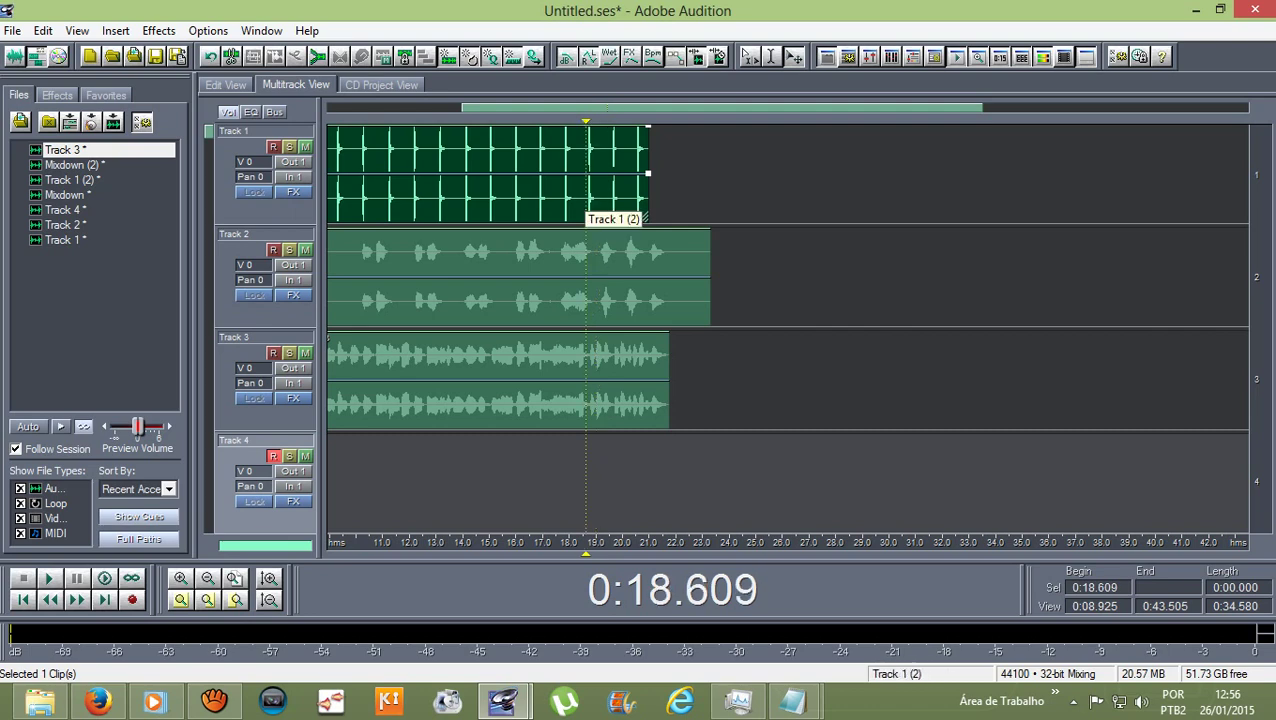
left_click(131, 599)
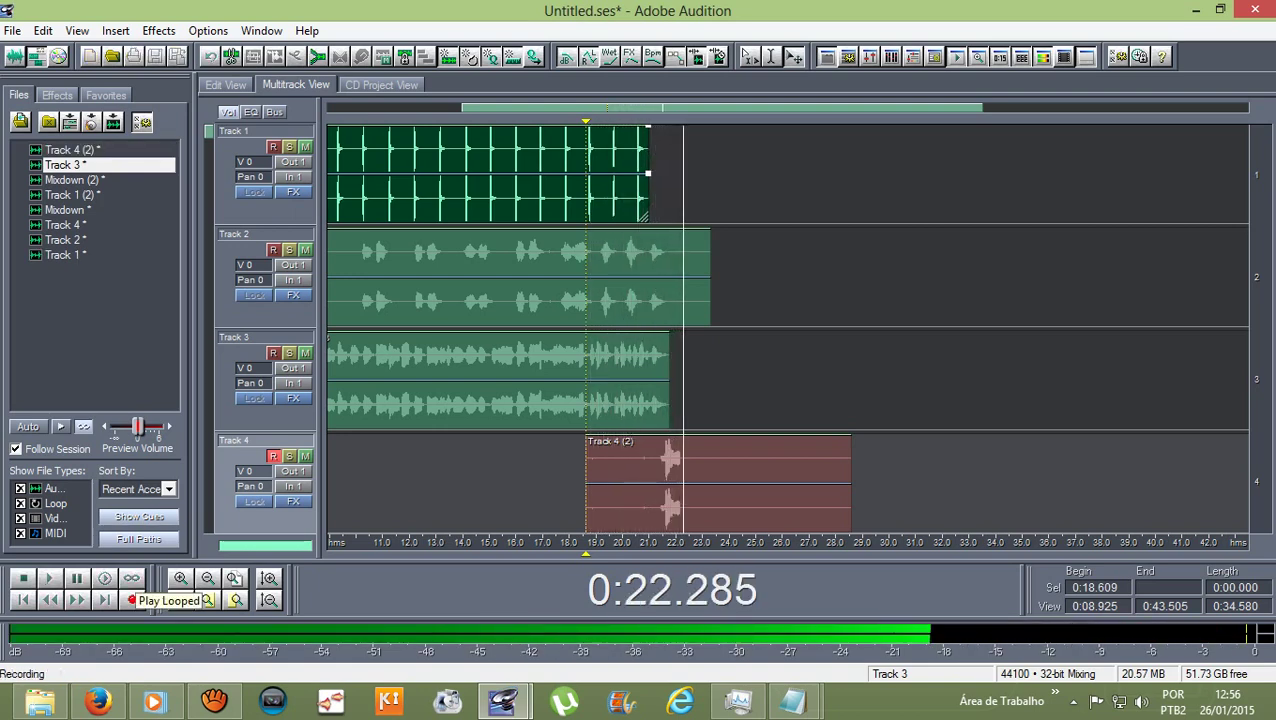
key("space")
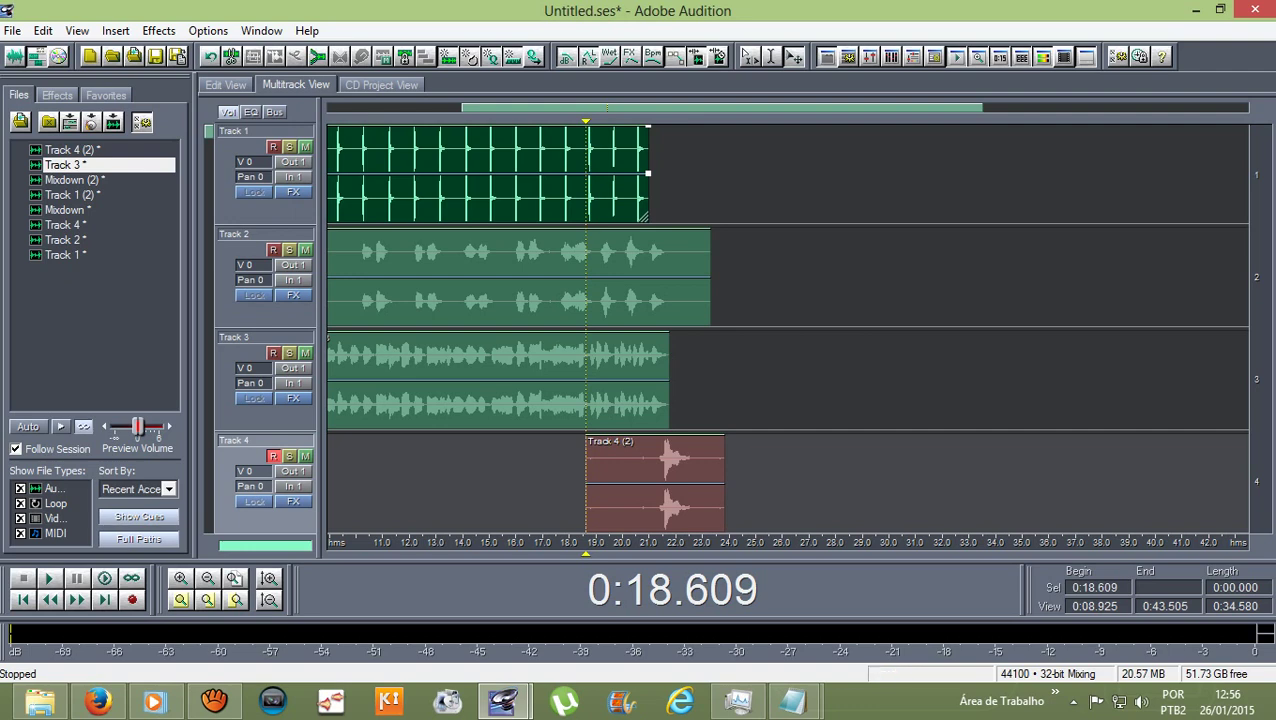
Play back the mix with the new Track 4 take from 0:18.609, and move the playback marker to 0:20.490.
key("space")
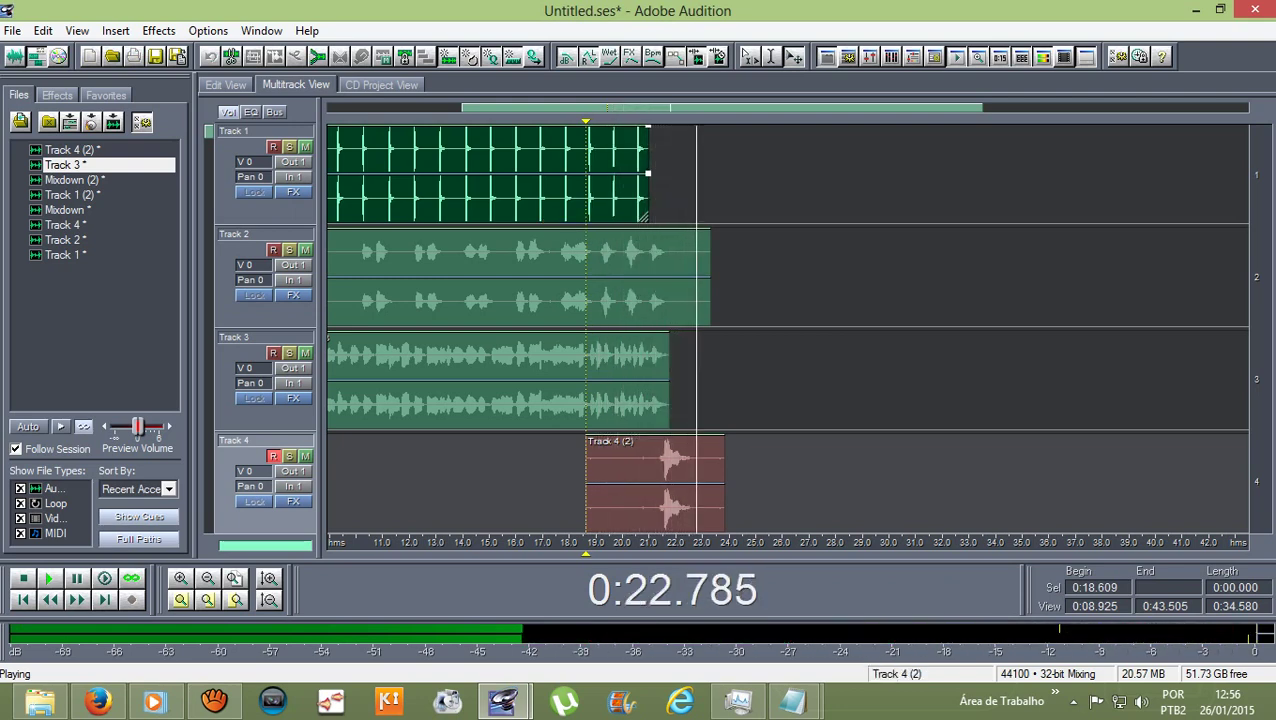
key("space")
scroll(624, 175, "down", 1)
scroll(624, 175, "down", 1)
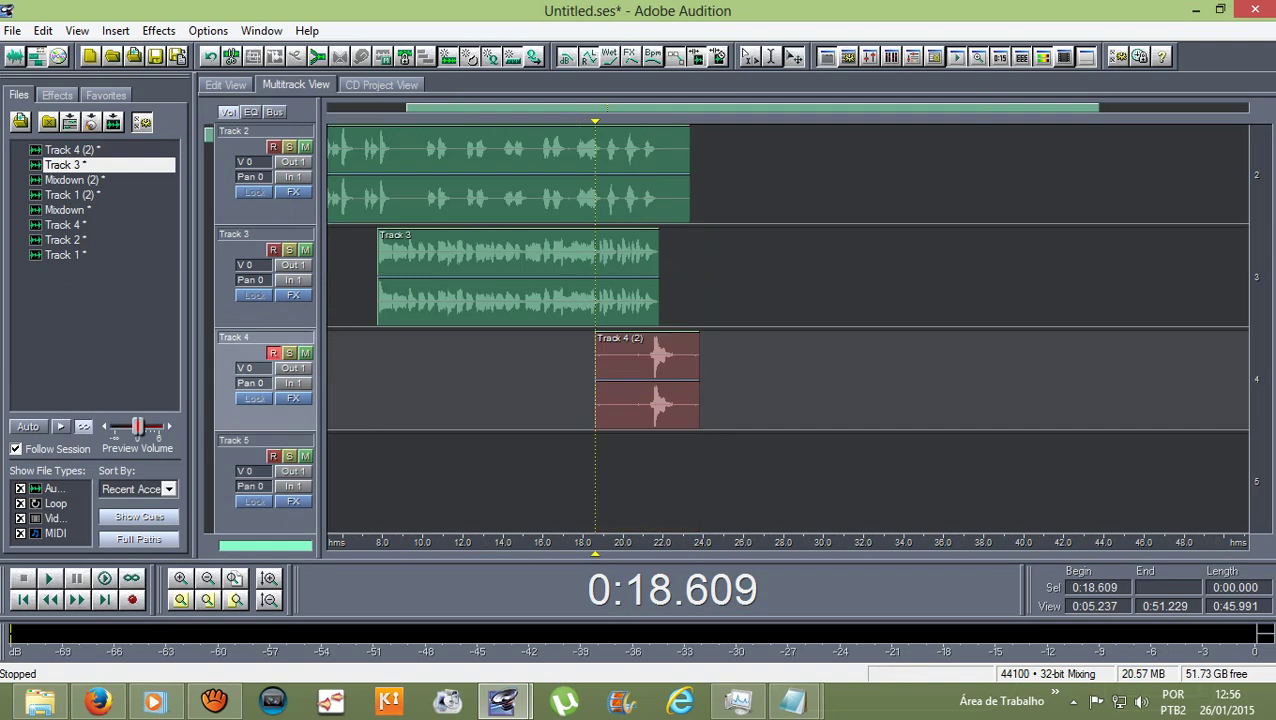
scroll(640, 175, "up", 2)
left_click_drag(559, 121, 627, 121)
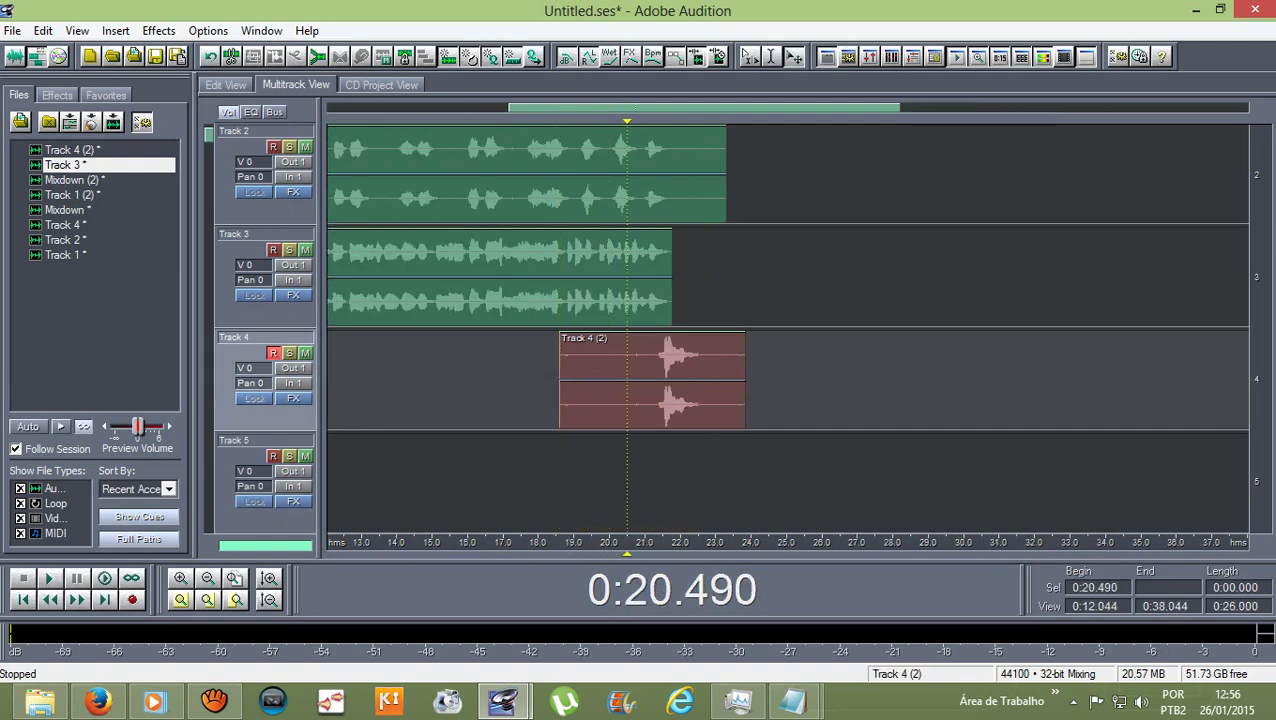
Open the Track 4 take for waveform editing and apply the Vocal Reverb (small) preset of Studio Reverb from 0:21.282 to 0:22.800.
double_click(689, 380)
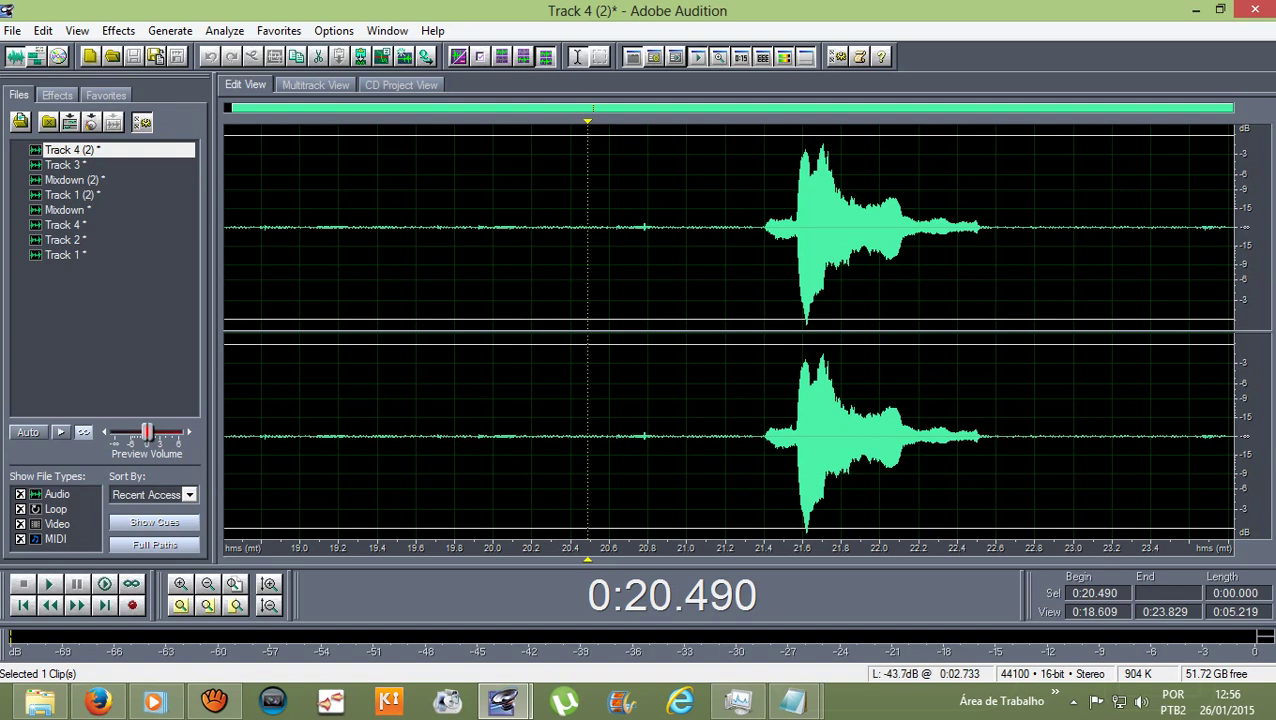
left_click_drag(742, 450, 1033, 450)
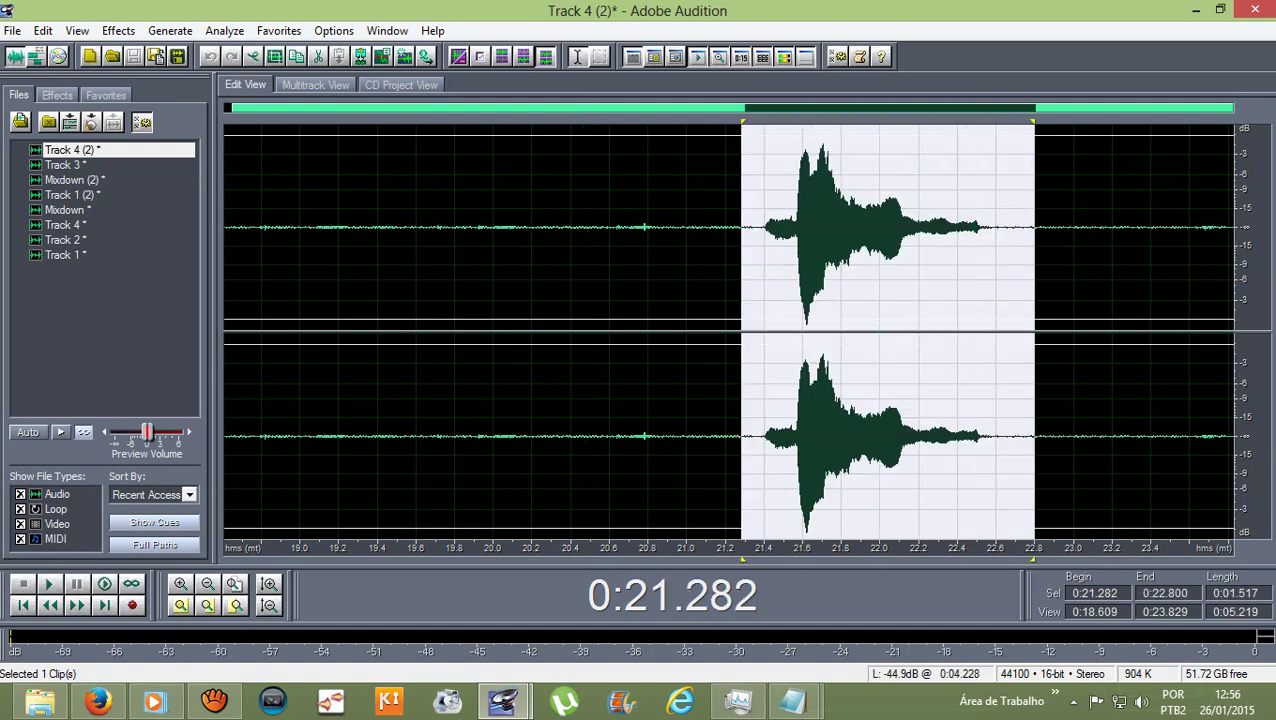
left_click(118, 31)
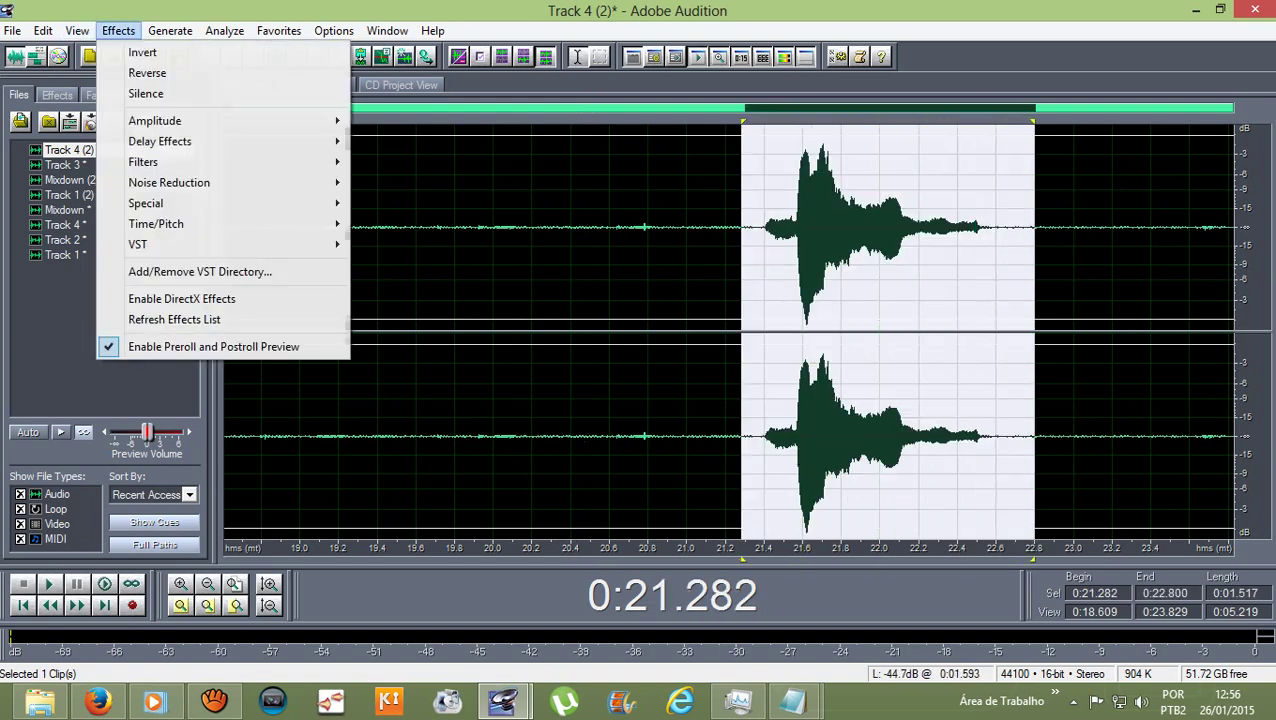
mouse_move(160, 141)
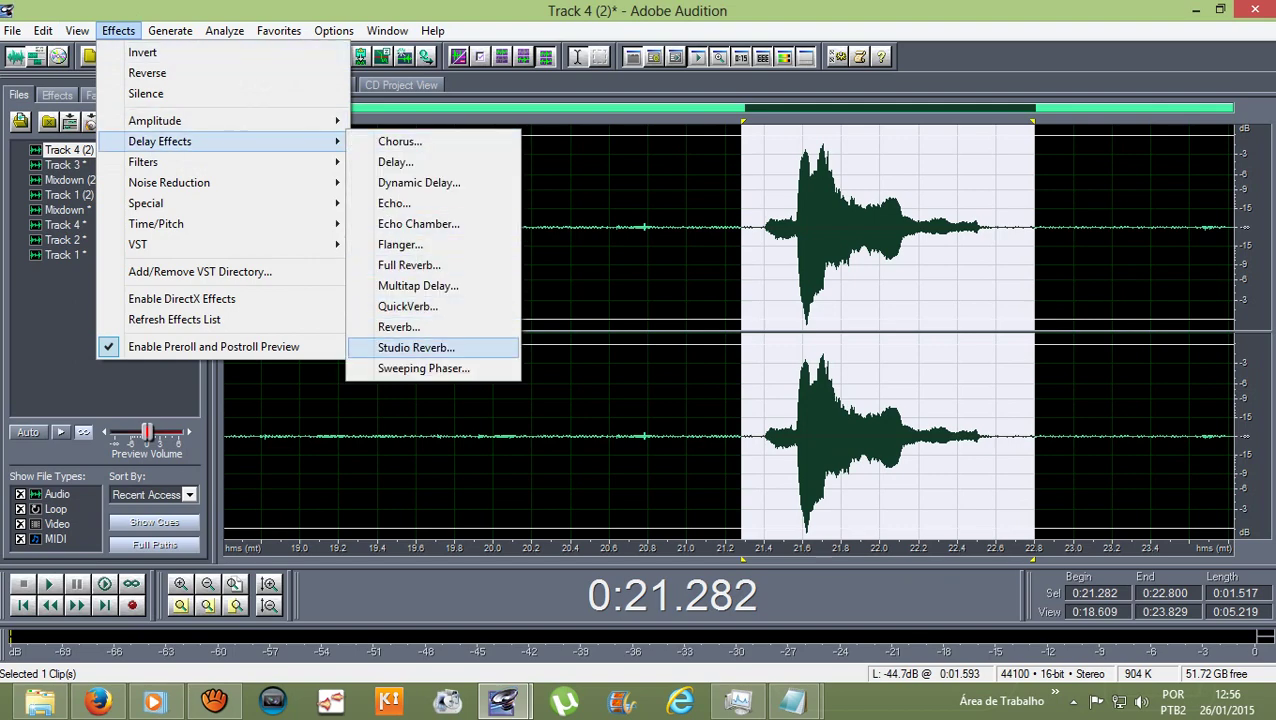
left_click(415, 347)
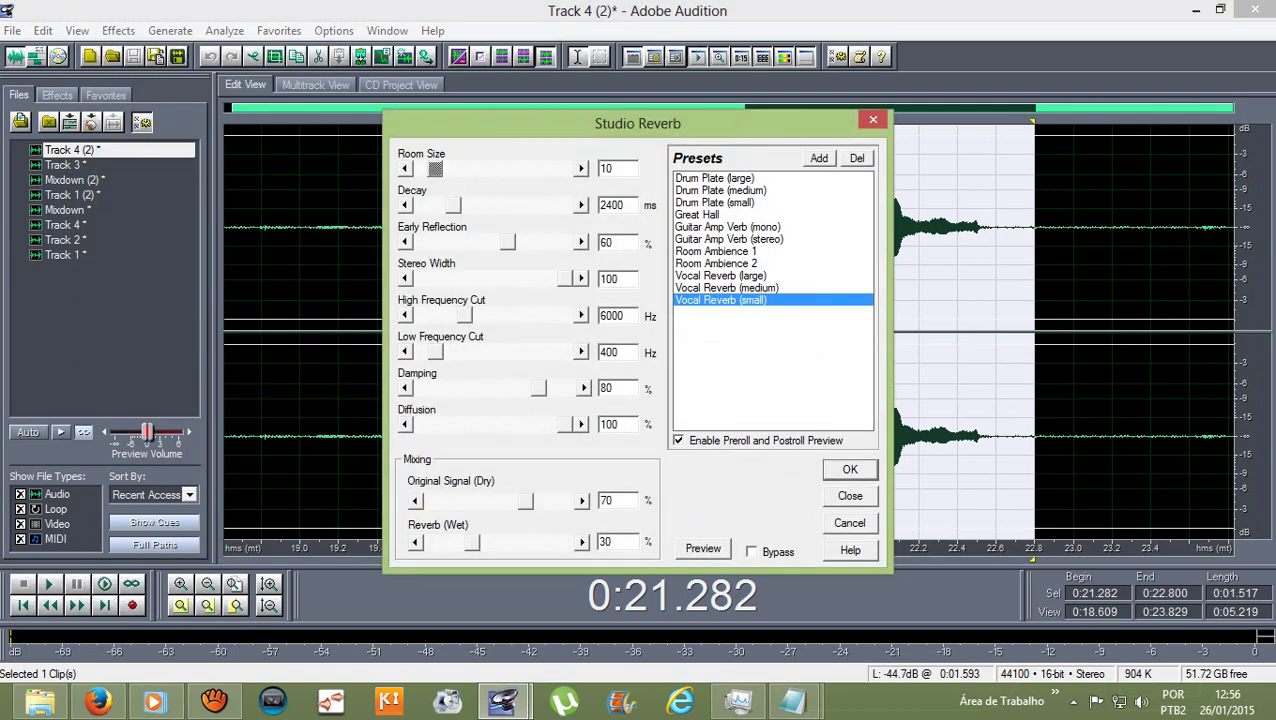
key("Return")
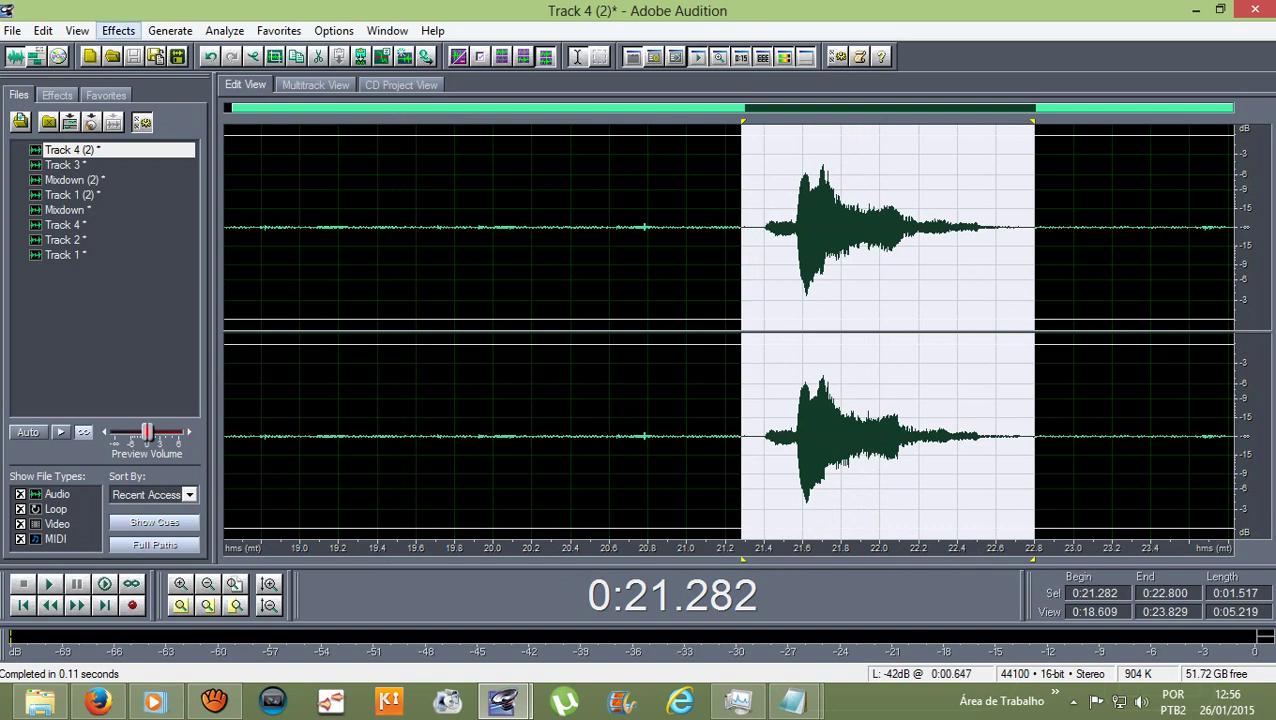
Apply manual Pitch Correction to the selected Track 4 passage with A4 at 440 Hz and FFT size 4096.
left_click(118, 30)
mouse_move(160, 224)
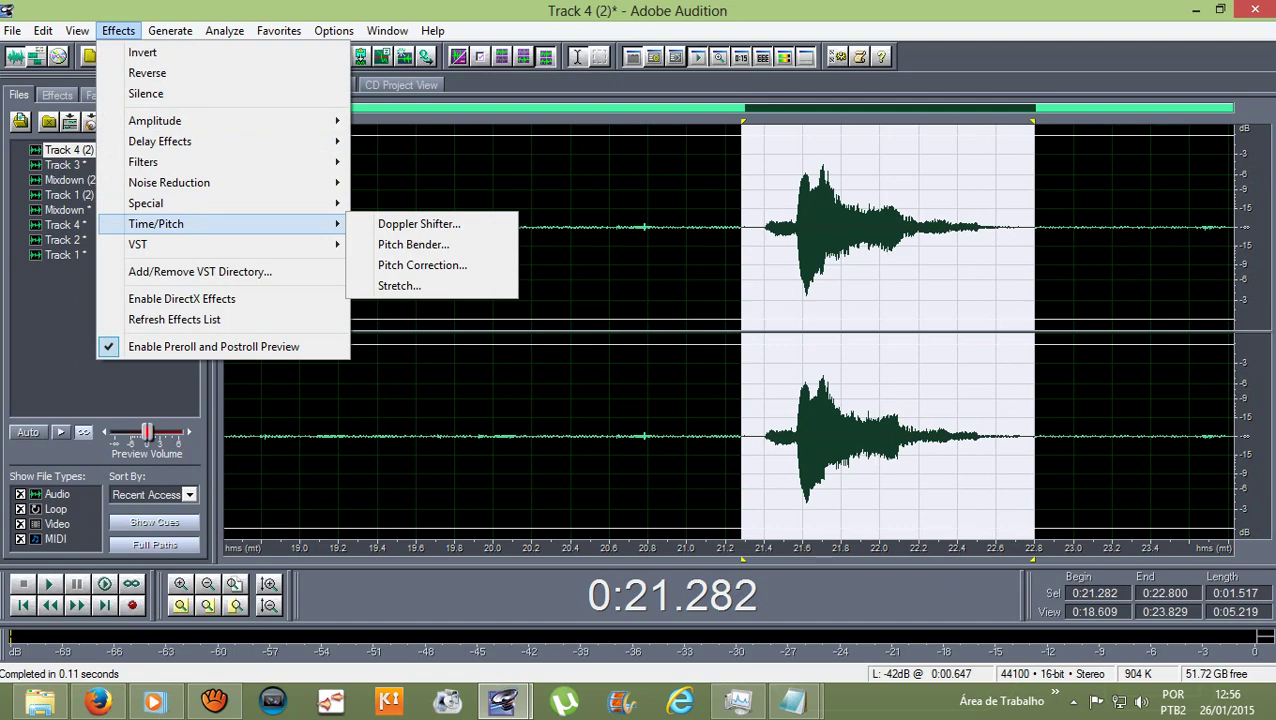
left_click(422, 265)
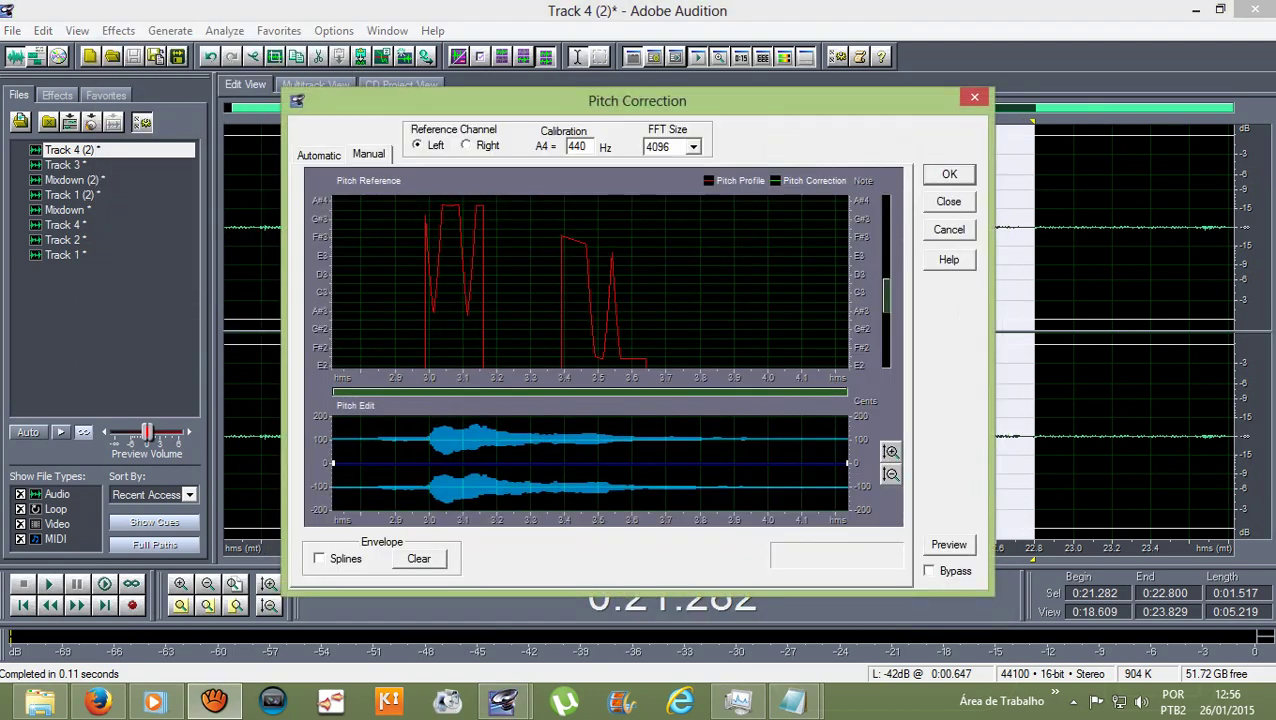
left_click(948, 174)
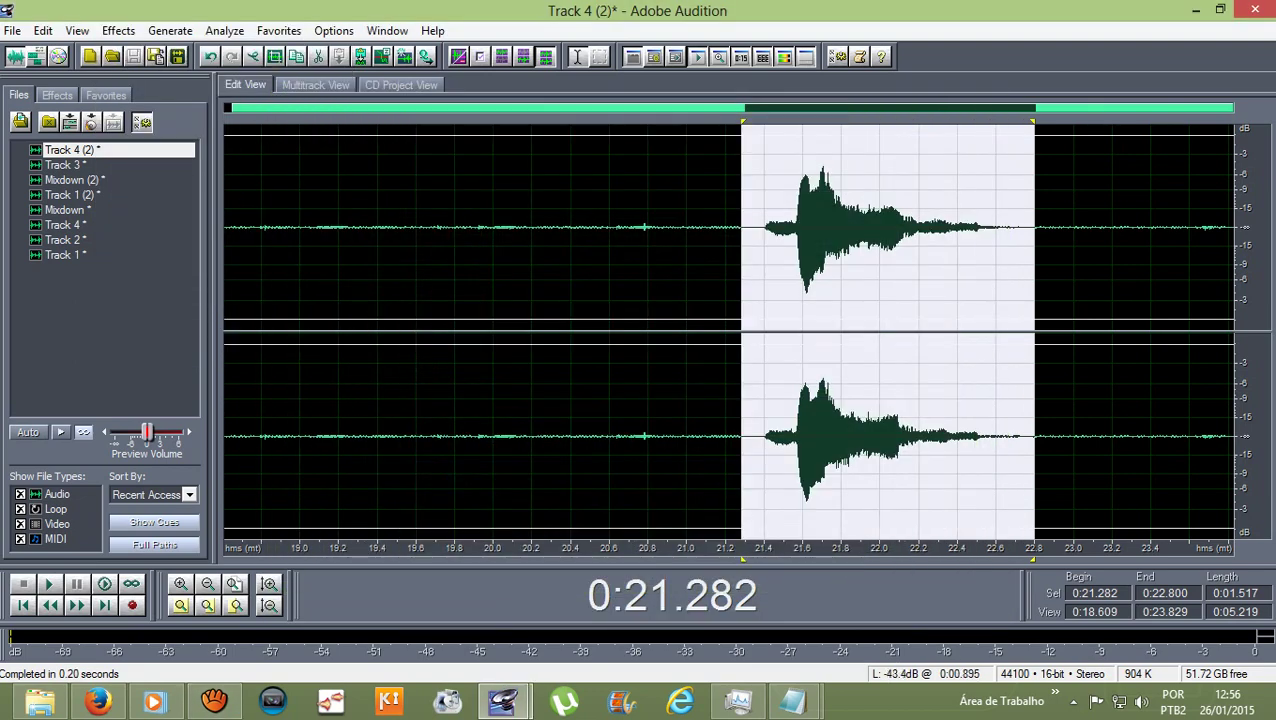
Play the multitrack session from 0:19.458 and trim the end of the Track 4 clip back to about 0:22.6.
left_click(388, 330)
key("F12")
key("space")
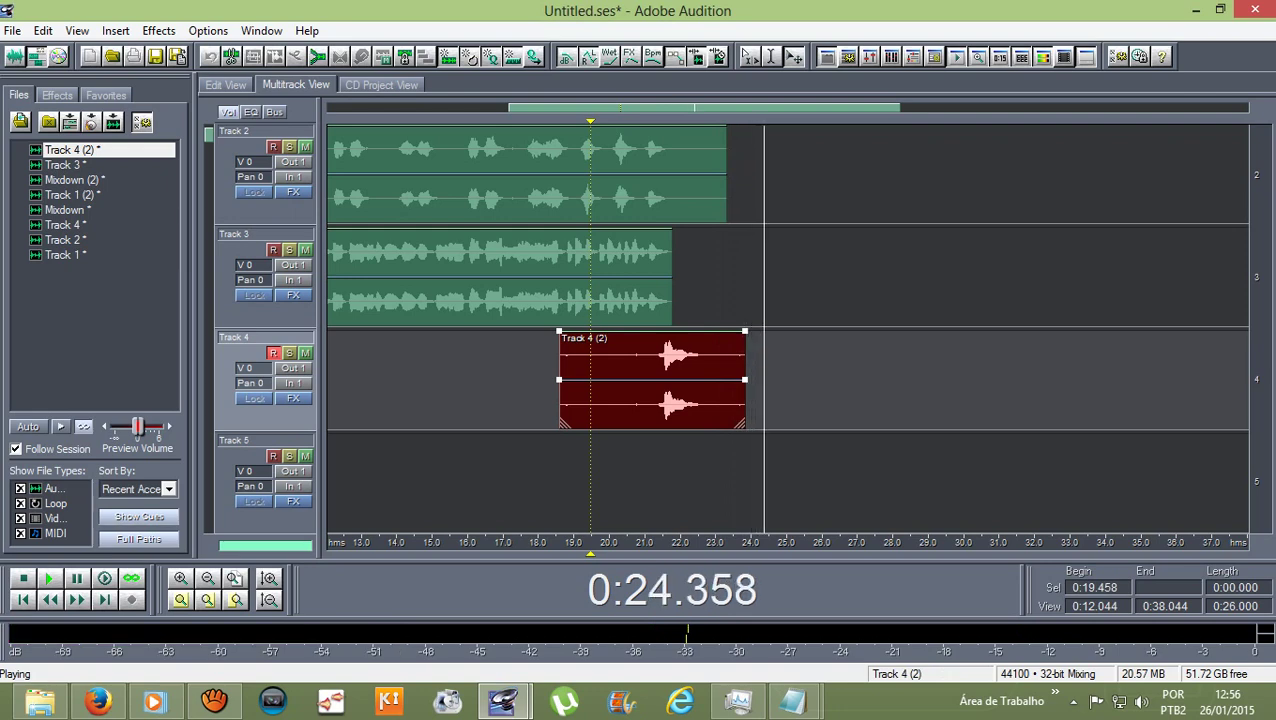
left_click_drag(738, 423, 700, 423)
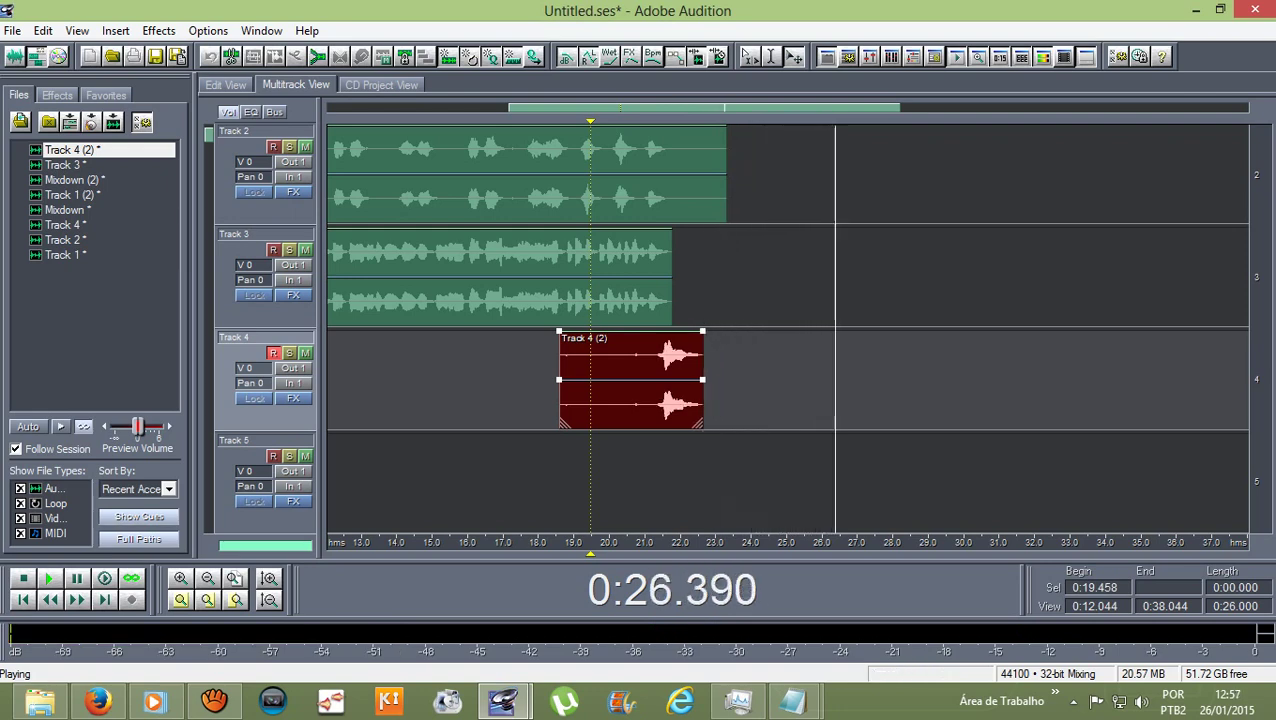
Trim the start of the Track 4 clip to about 0:21.3, stop playback, and adjust its end to about 0:22.6.
left_click_drag(562, 423, 653, 400)
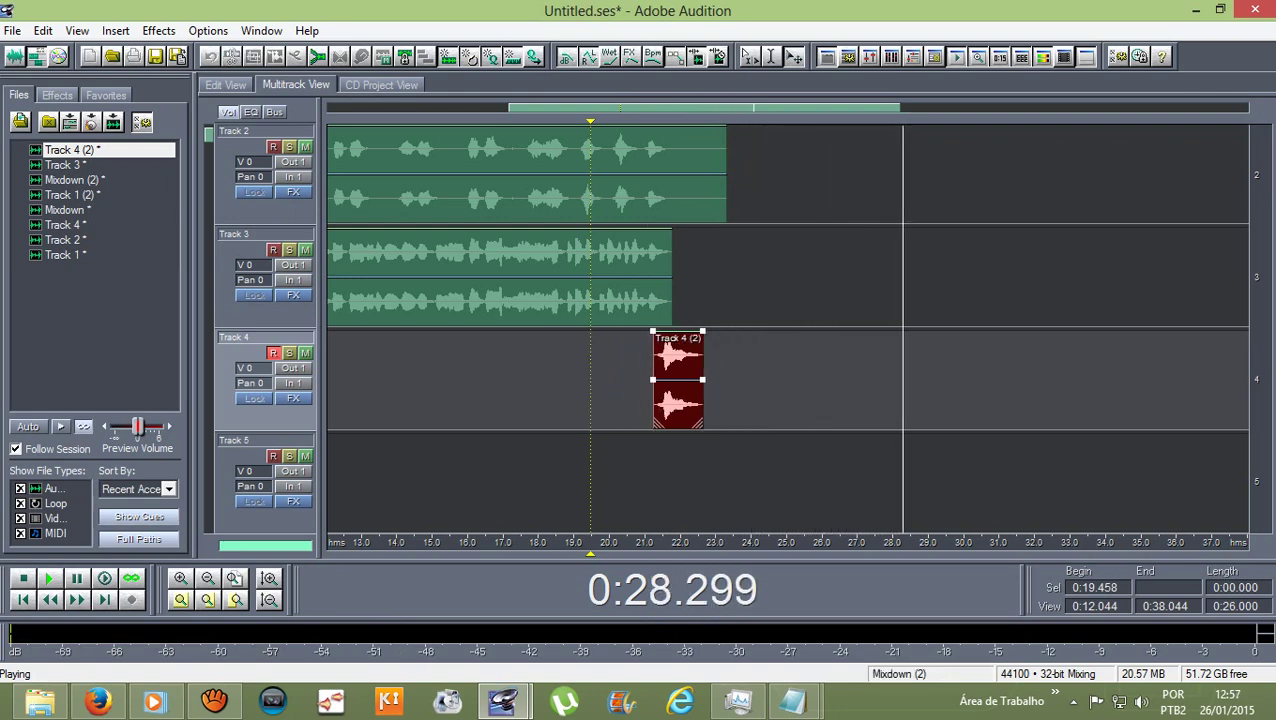
key("space")
scroll(640, 400, "up", 2)
mouse_move(751, 423)
left_mouse_down()
mouse_move(826, 423)
mouse_move(748, 400)
left_mouse_up()
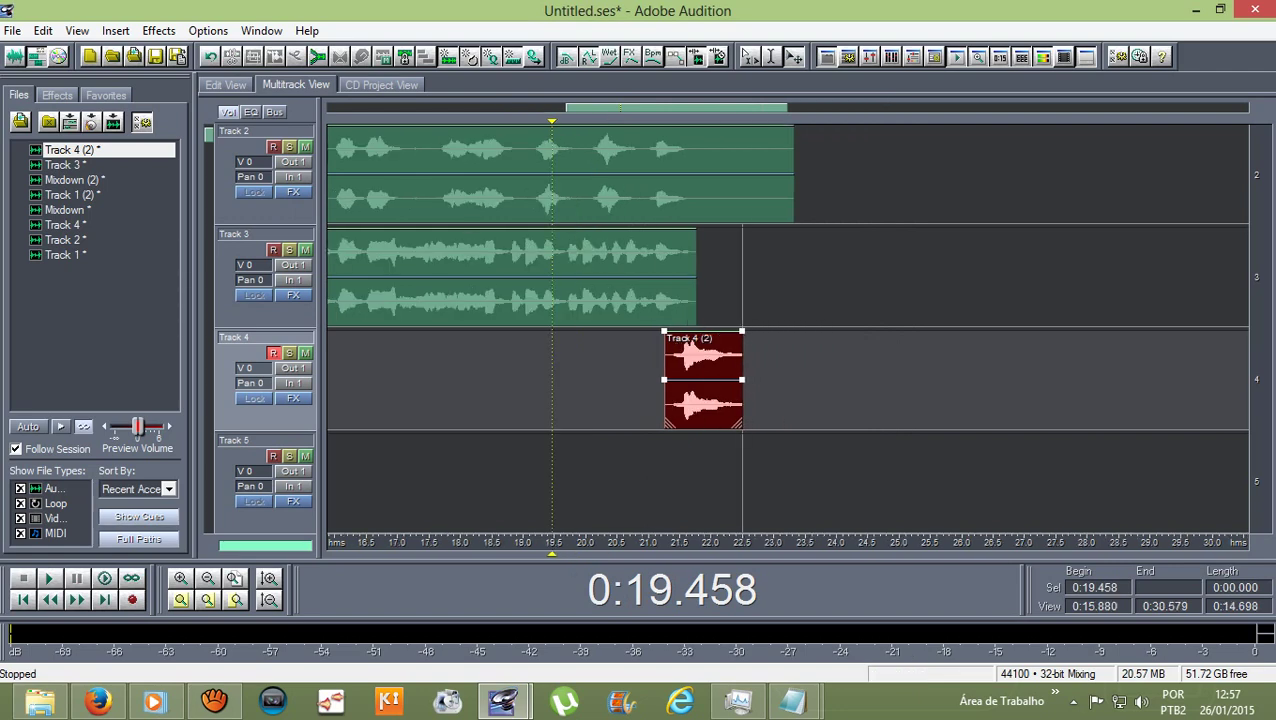
scroll(787, 328, "up", 1)
scroll(787, 328, "down", 1)
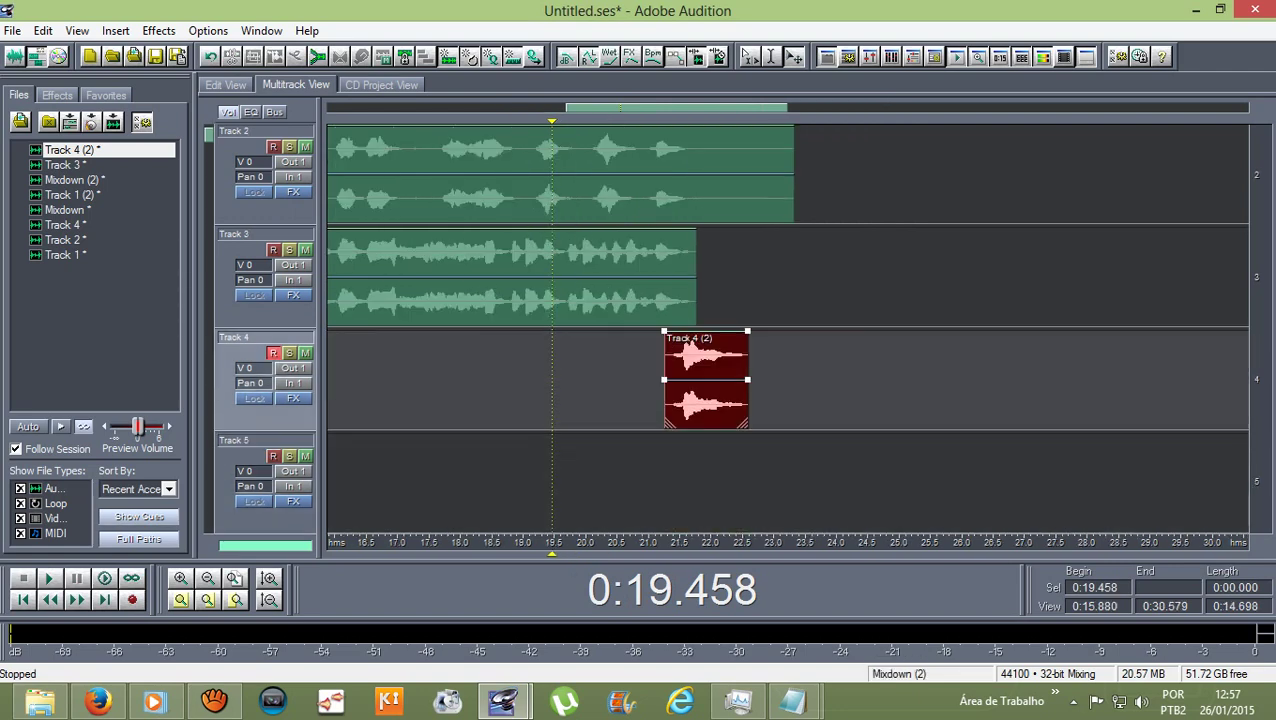
Trim the end of the Mixdown (2) clip on Track 2 back to about 0:21.7.
left_click_drag(794, 175, 690, 175)
scroll(691, 175, "down", 1)
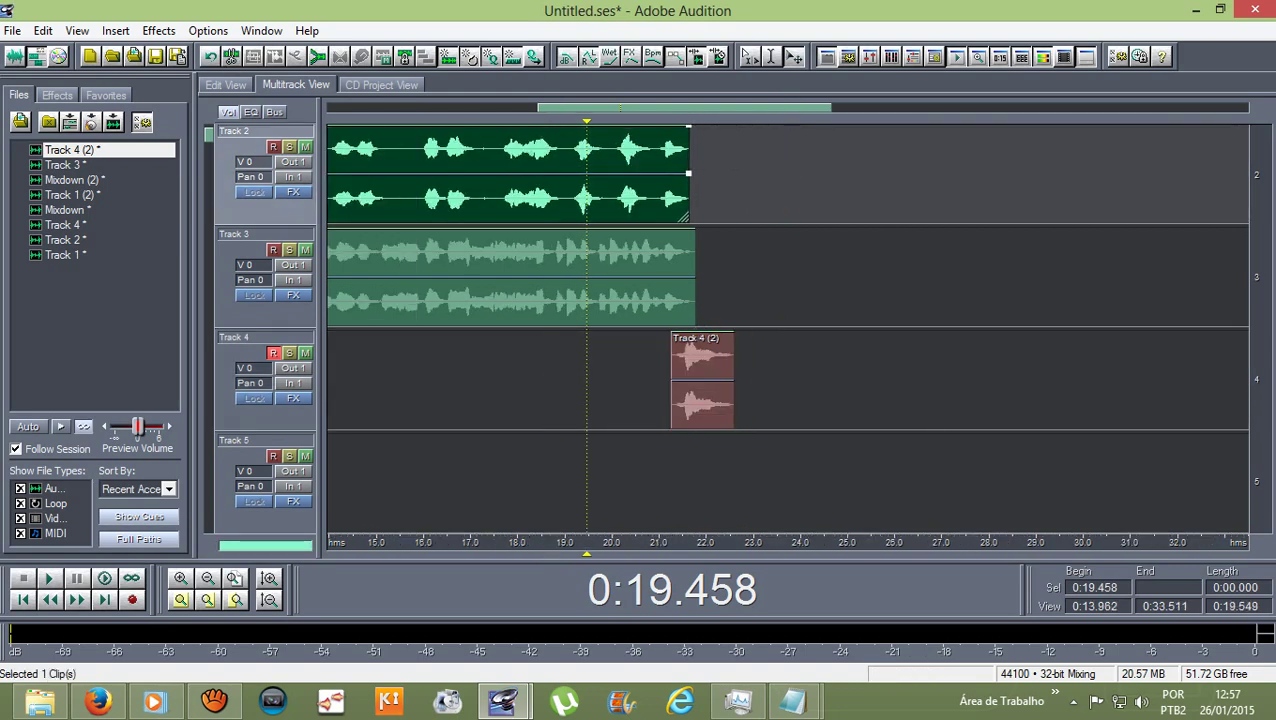
scroll(691, 328, "up", 1)
scroll(690, 175, "down", 4)
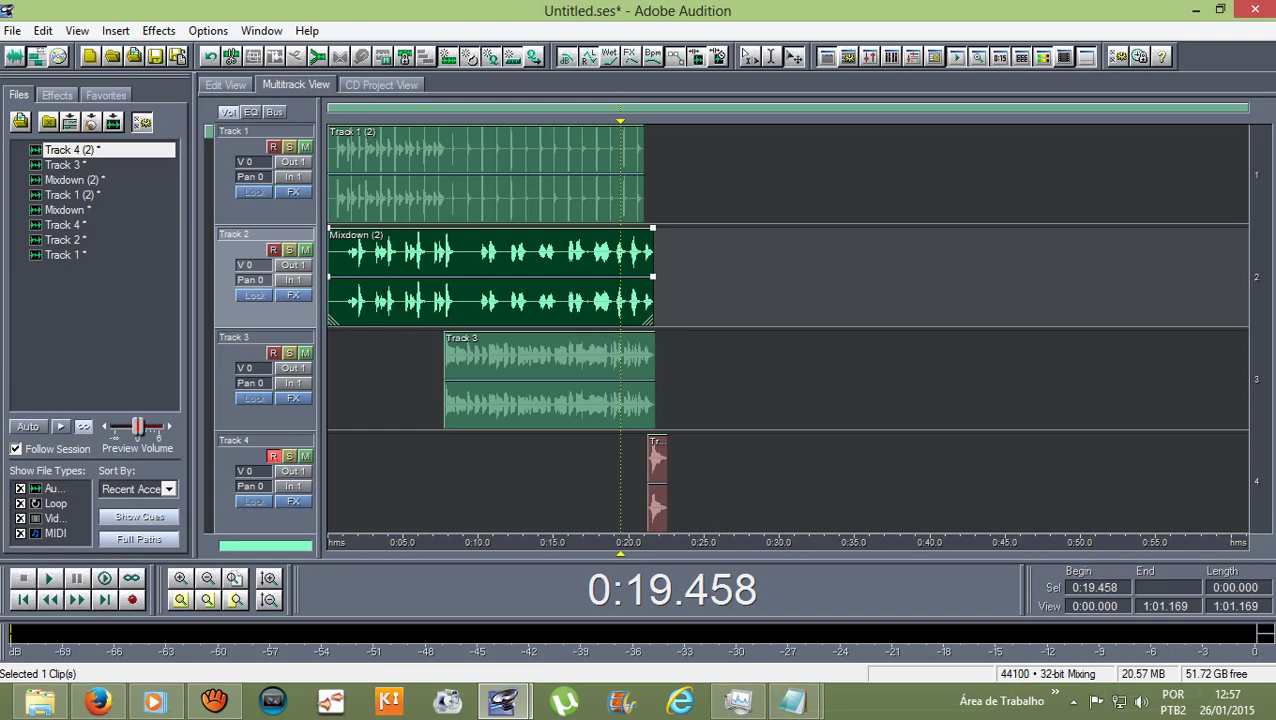
Start an audio export of the session mix and take the existing name "Atirei o pau no gato playback" as the basis.
key("alt")
left_click(12, 30)
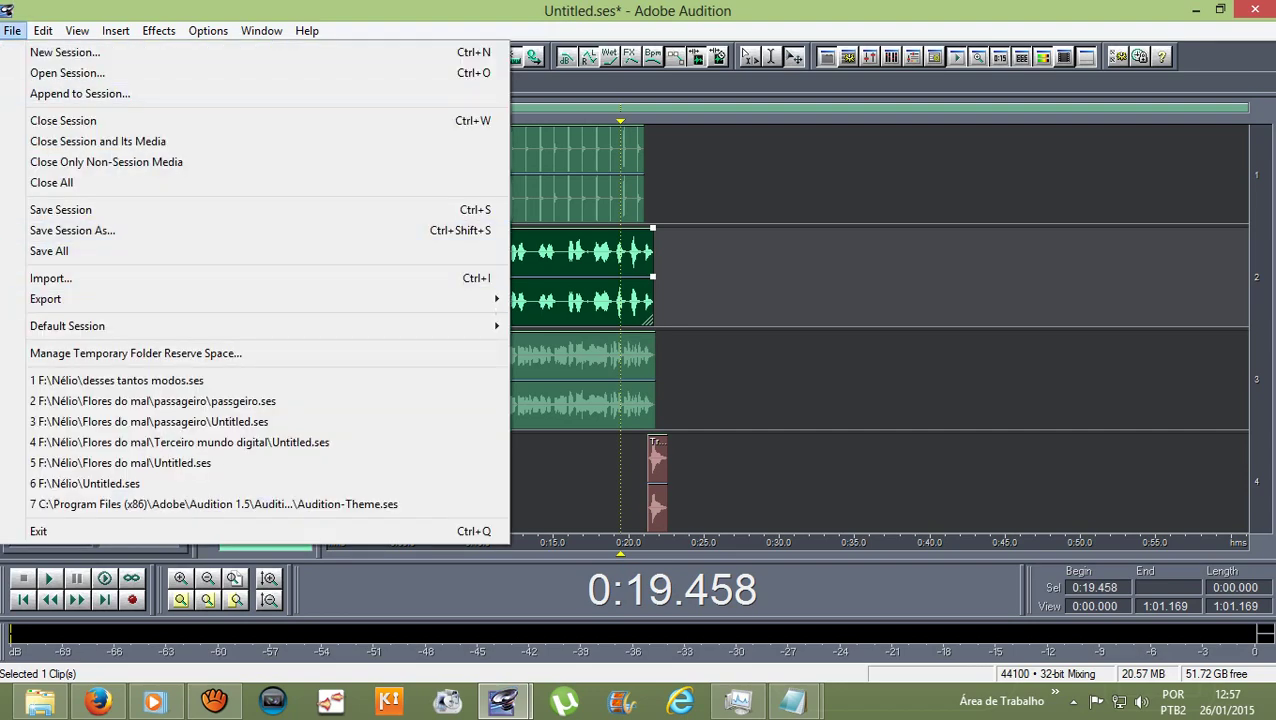
left_click(45, 298)
left_click(558, 298)
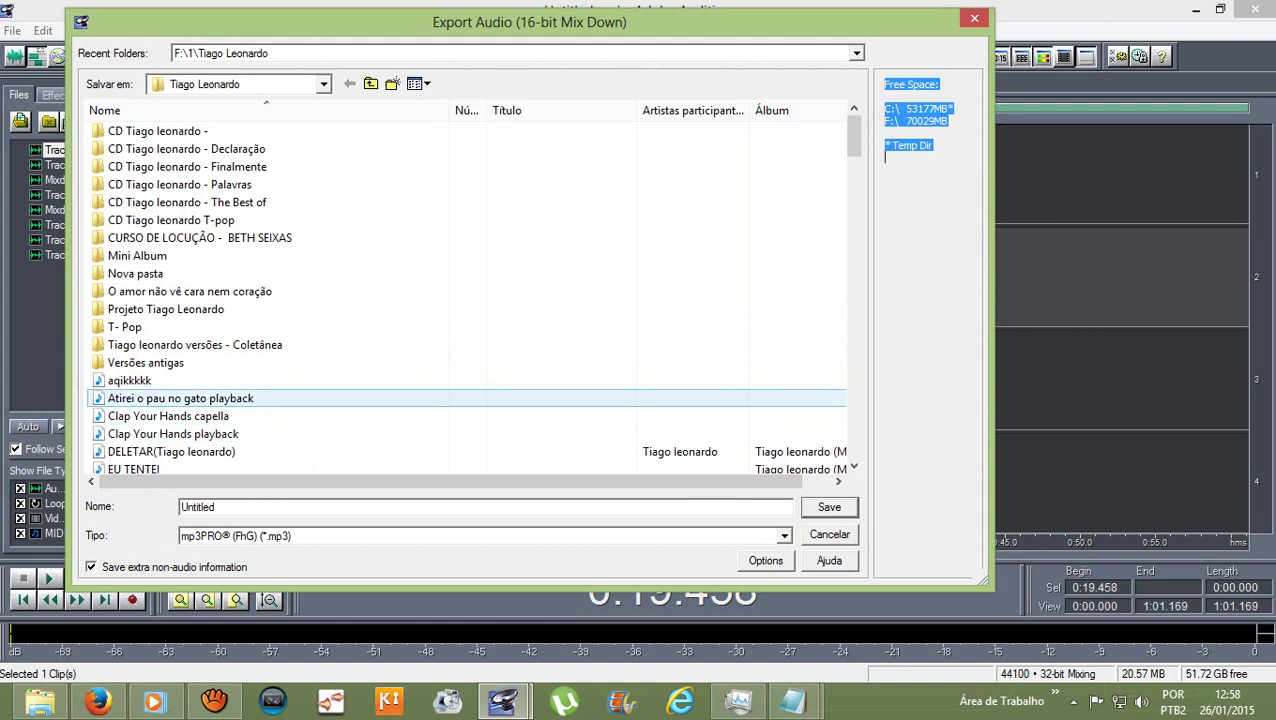
left_click(200, 398)
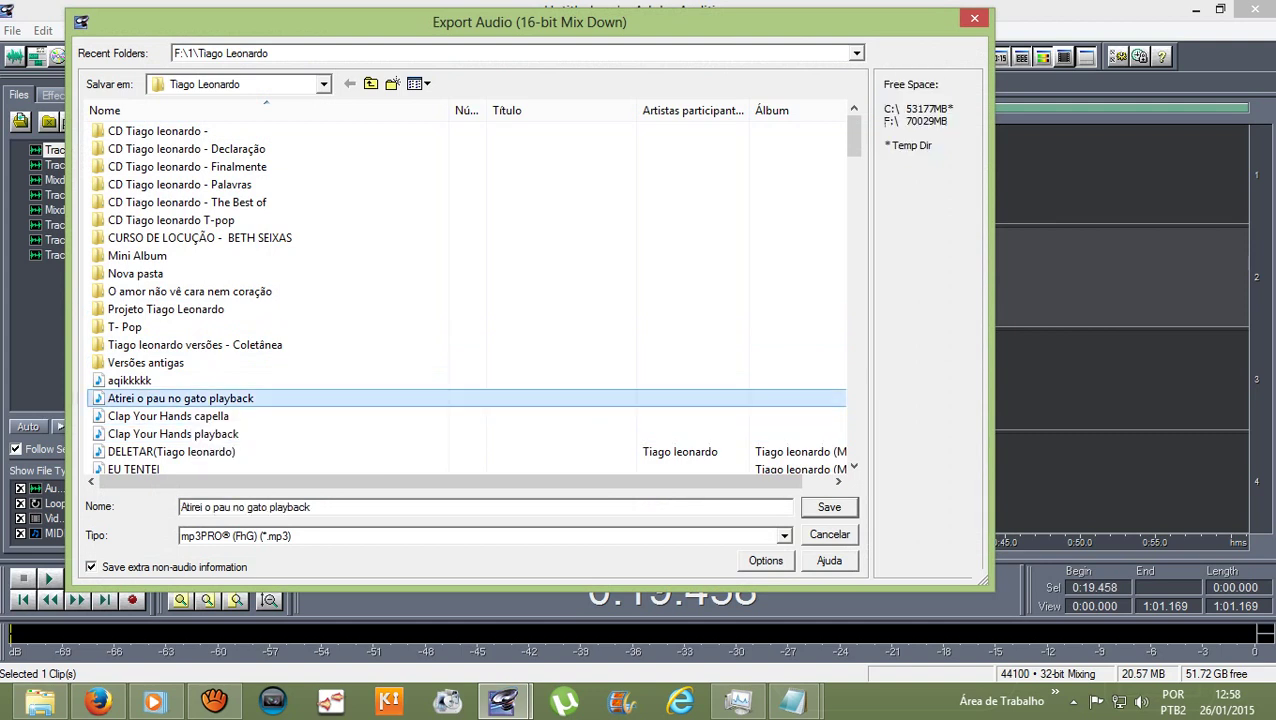
Change the export file name to "Atirei o pau no gato oficial".
left_click(311, 507)
key("BackSpace")
key("BackSpace")
key("BackSpace")
key("BackSpace")
key("BackSpace")
key("BackSpace")
key("BackSpace")
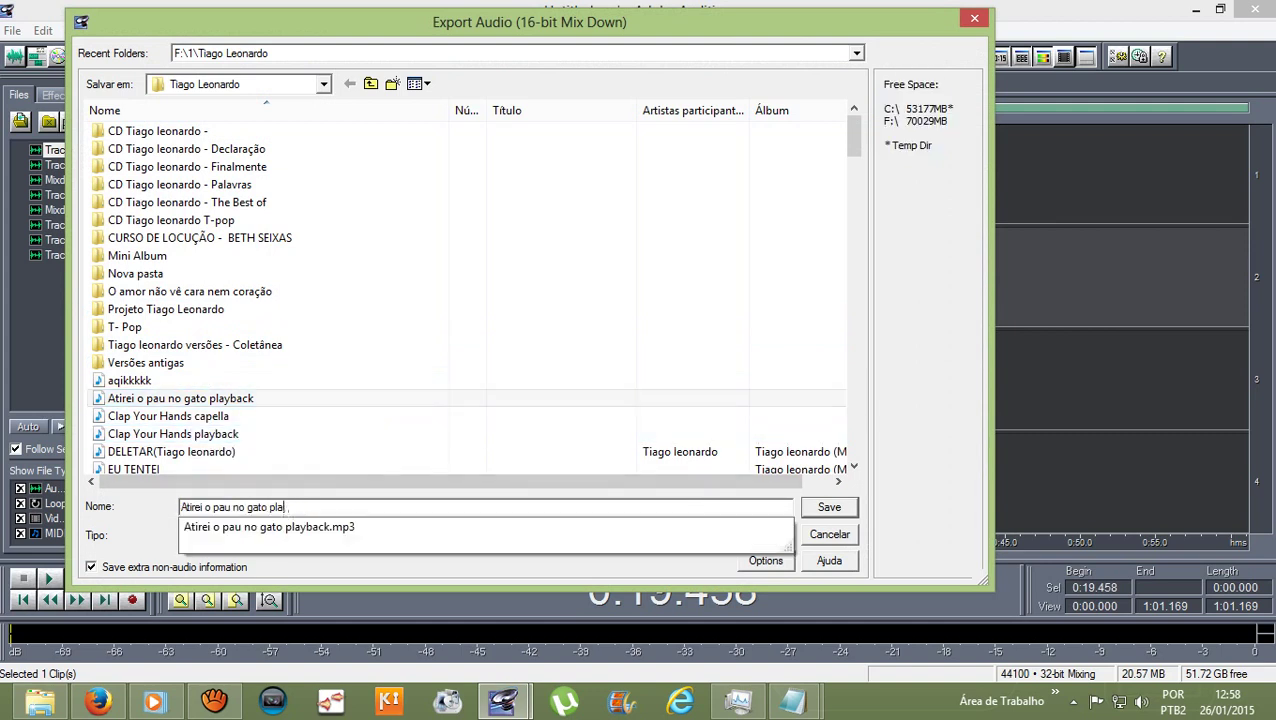
key("BackSpace")
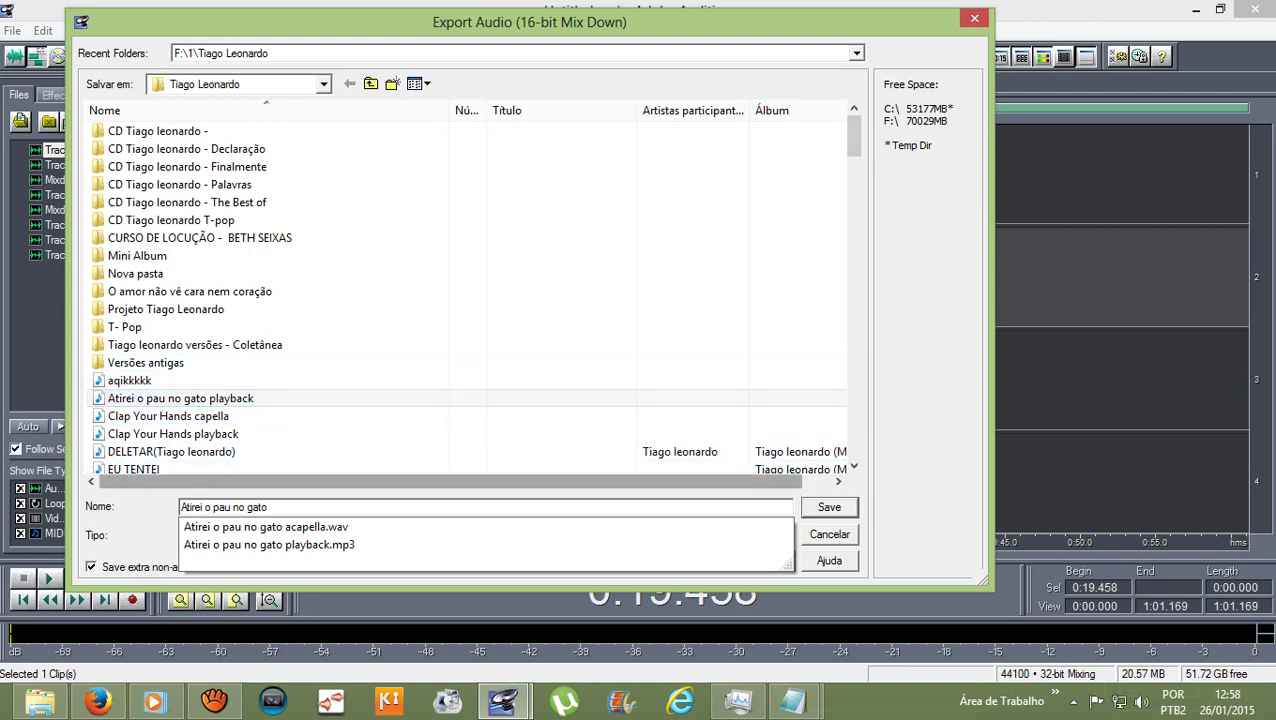
type("oficial")
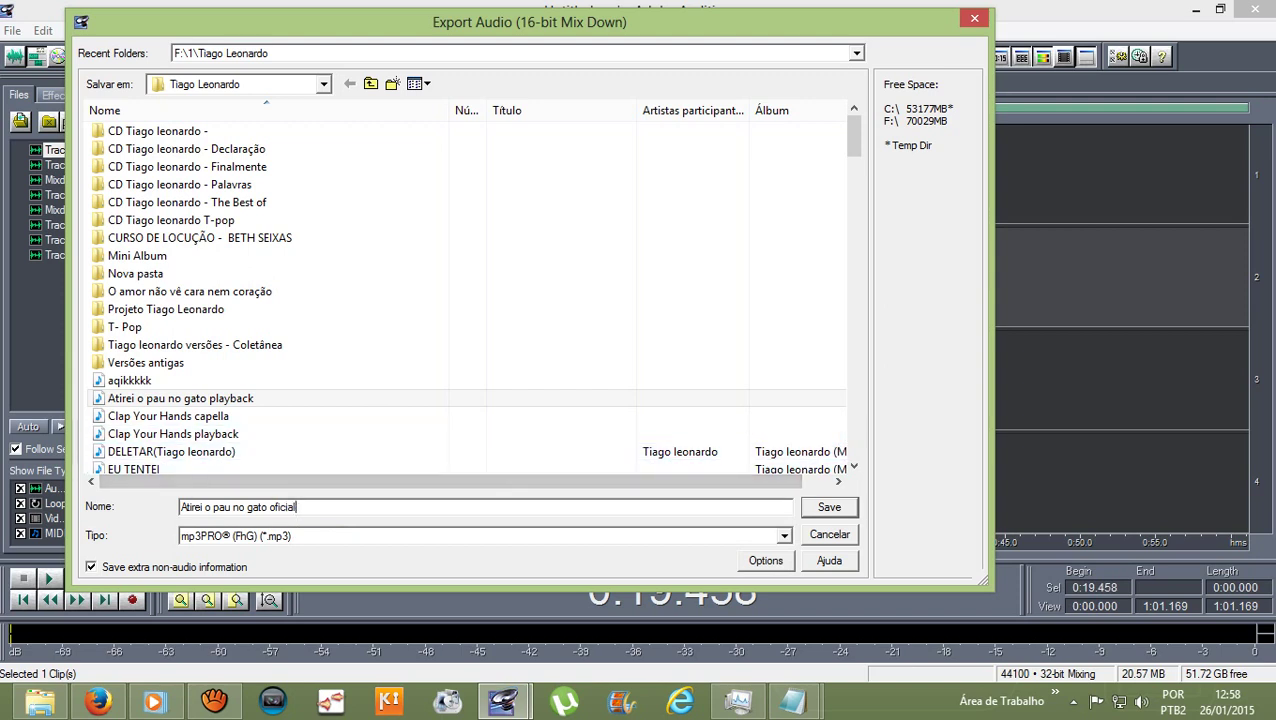
Choose mp3PRO (FhG) (*.mp3) as the export format and save the mixdown.
left_click(484, 536)
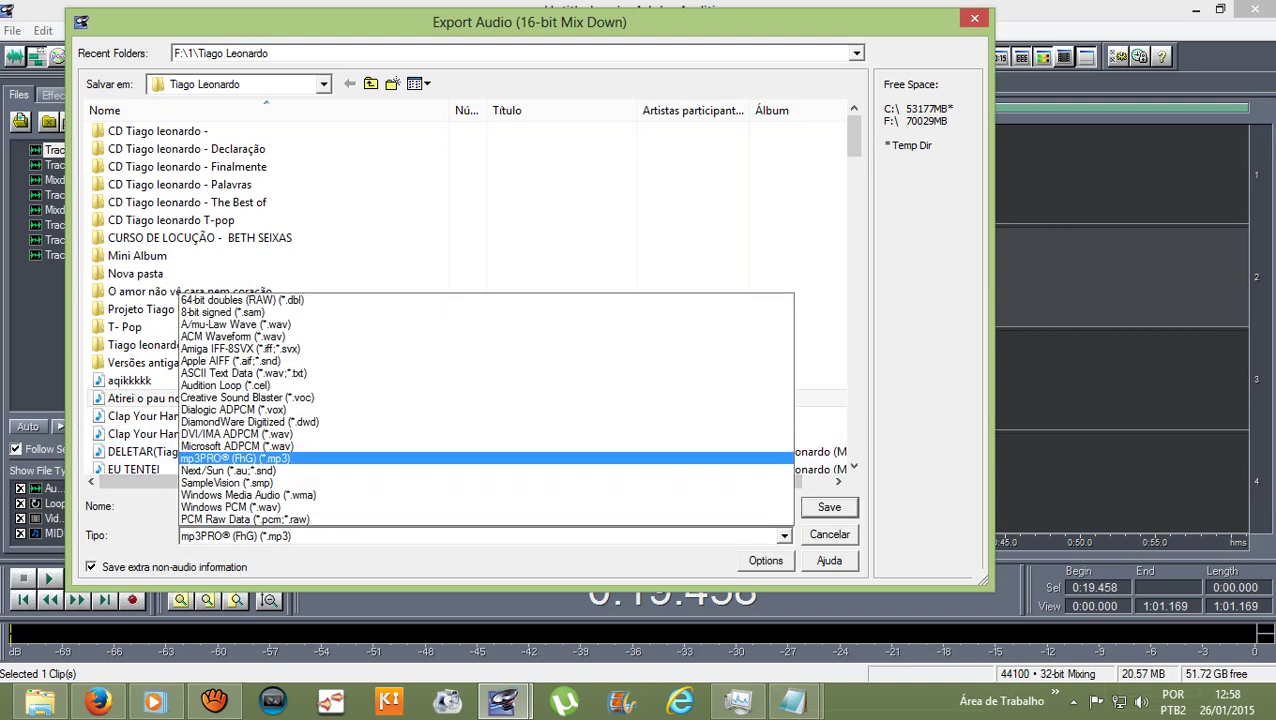
left_click(484, 457)
key("Return")
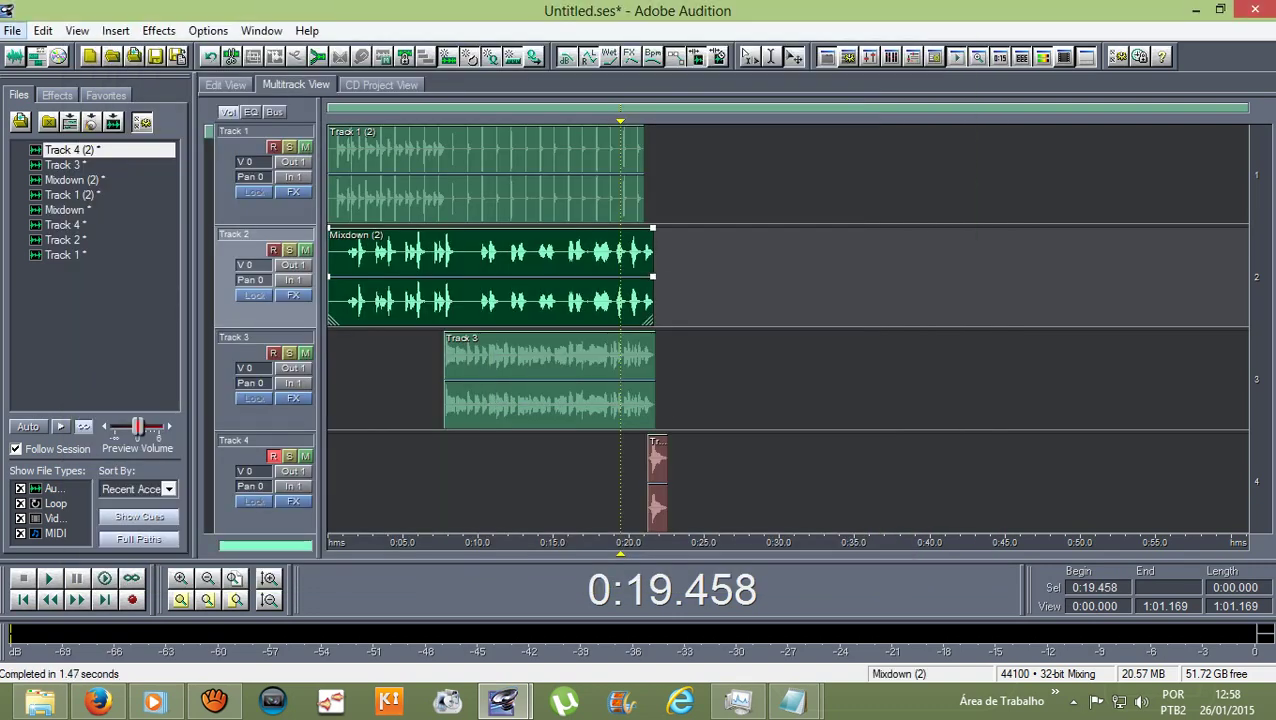
Export the session mix again as a Windows PCM (*.wav) file named "Atirei o pau no gato oficial.wav".
left_click(12, 30)
mouse_move(45, 298)
left_click(556, 298)
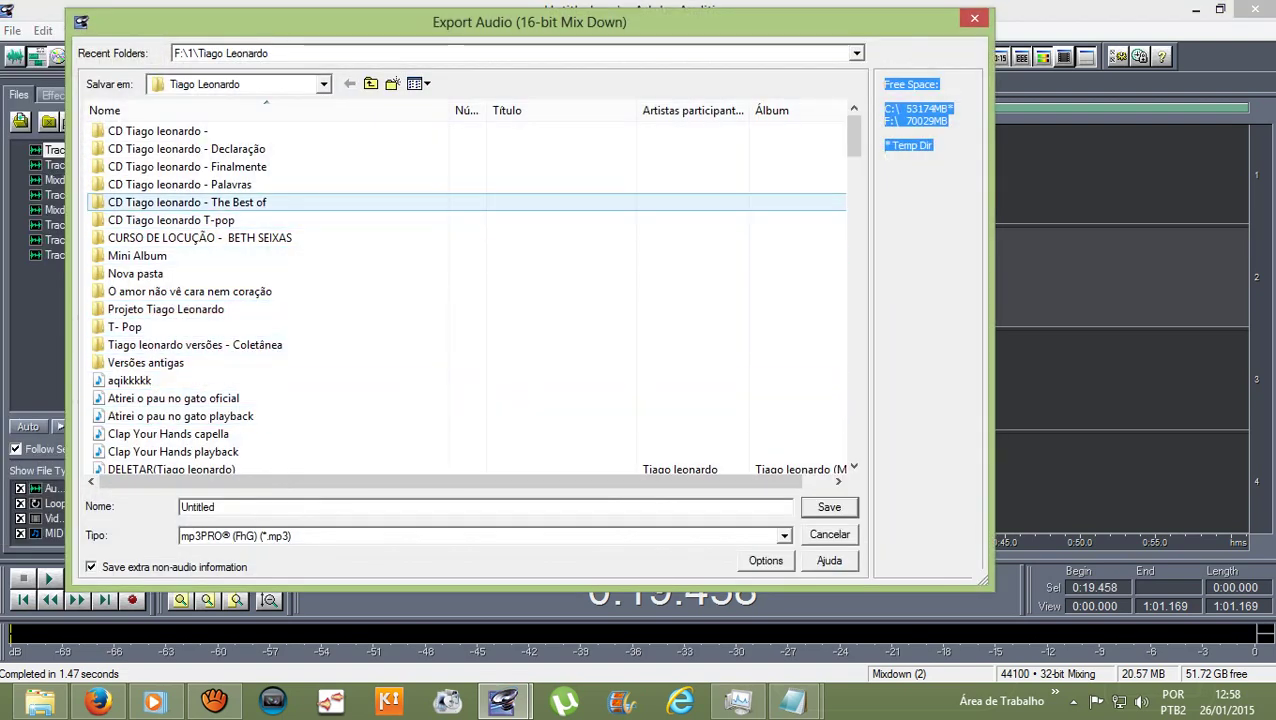
scroll(853, 150, "down", 3)
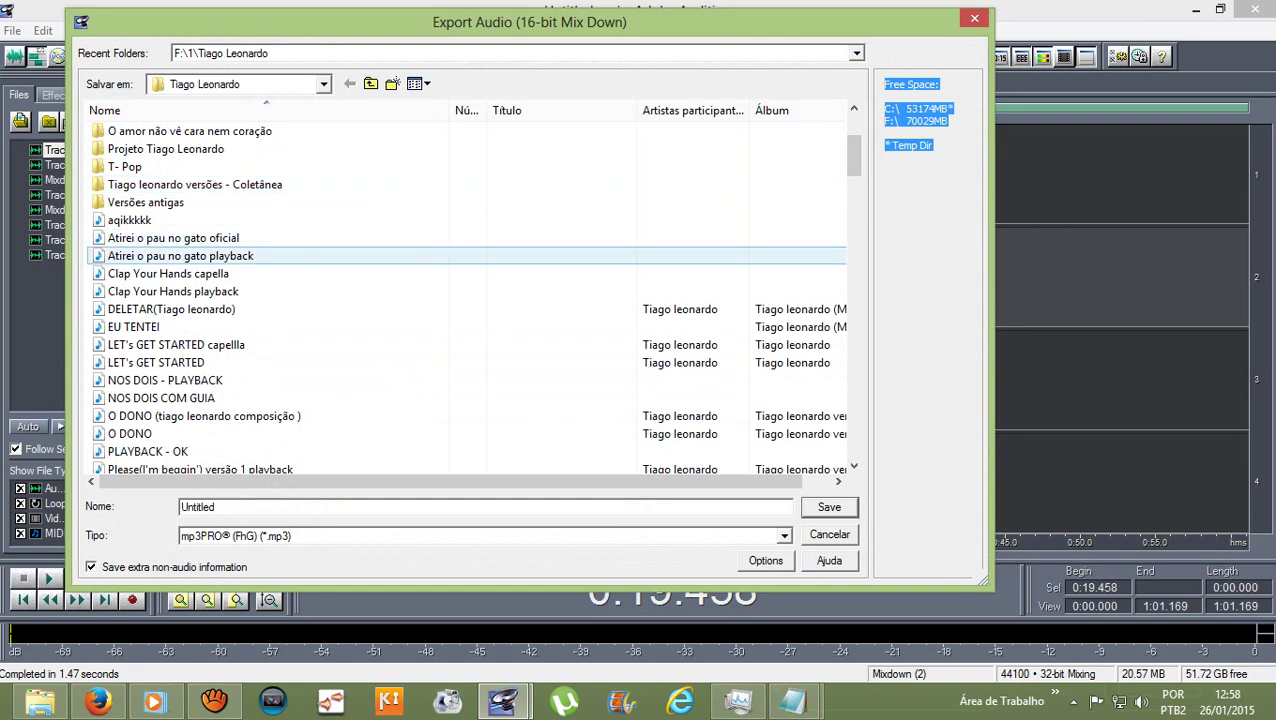
left_click(180, 238)
left_click(484, 535)
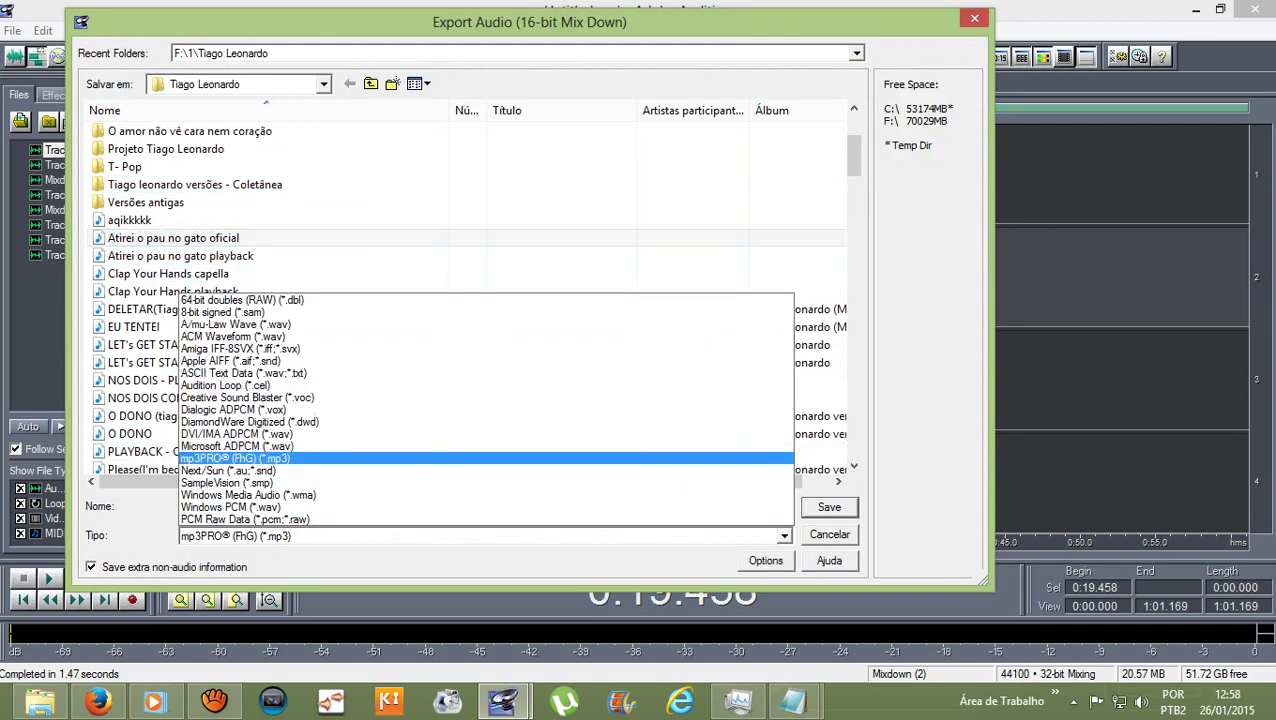
key("Return")
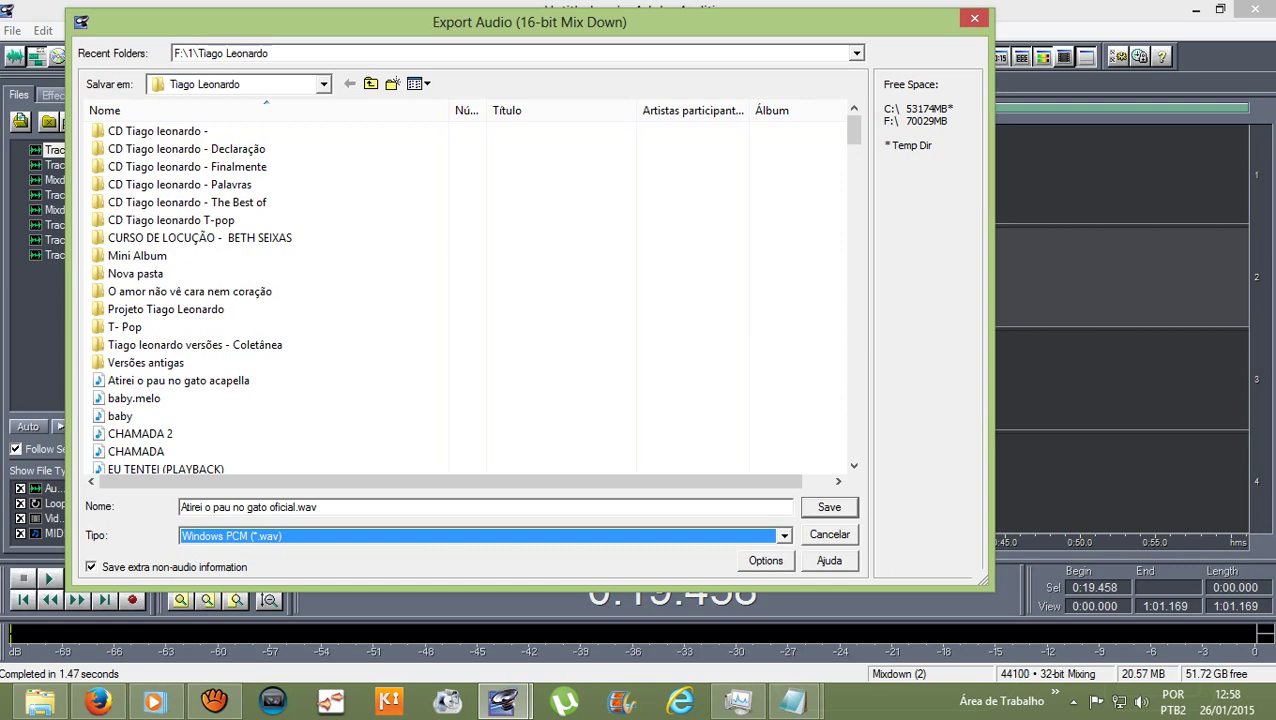
key("Return")
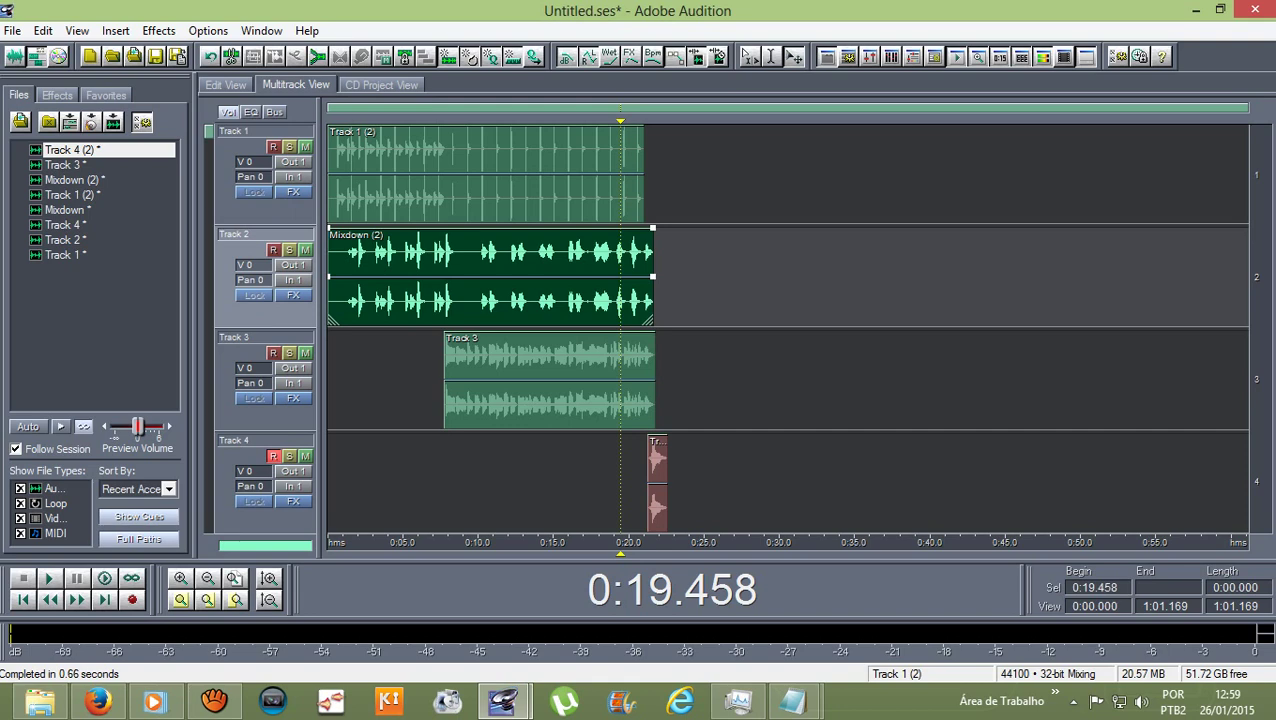
left_click(213, 700)
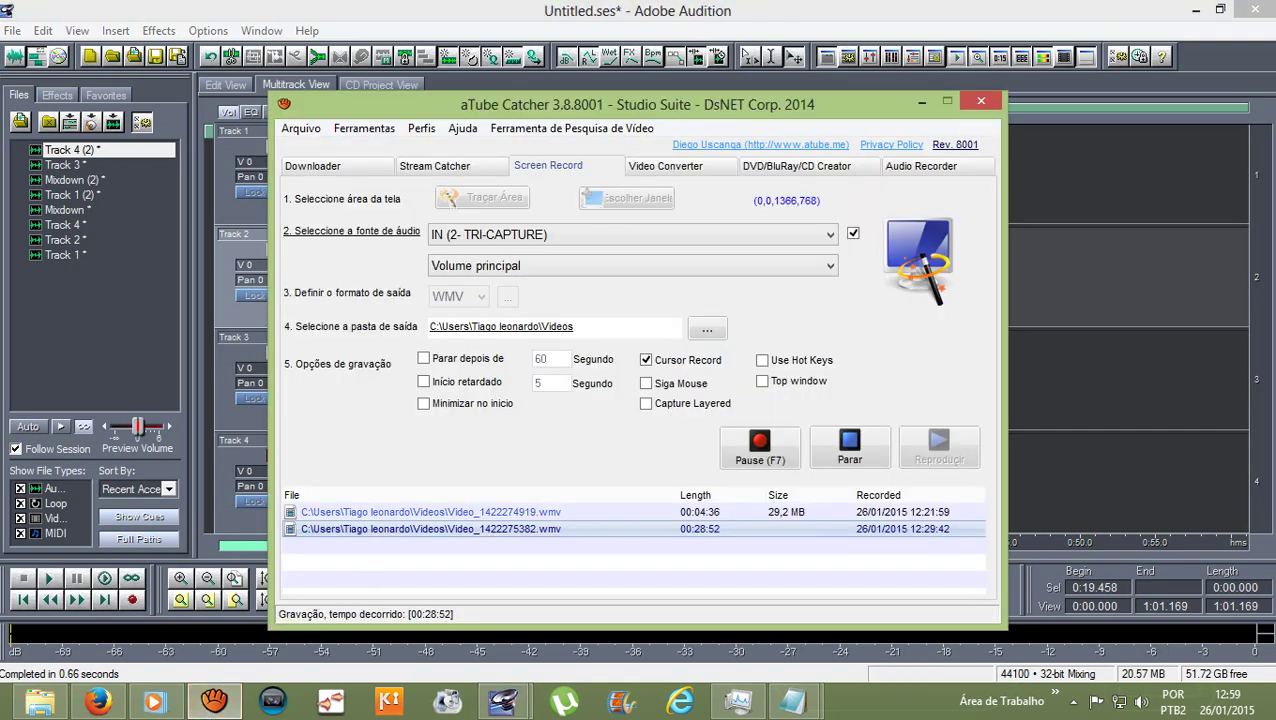
key("alt+Tab")
Move the playback marker to 0:22.601, then to 0:04.557, and play the finished mix from there.
scroll(419, 175, "up", 2)
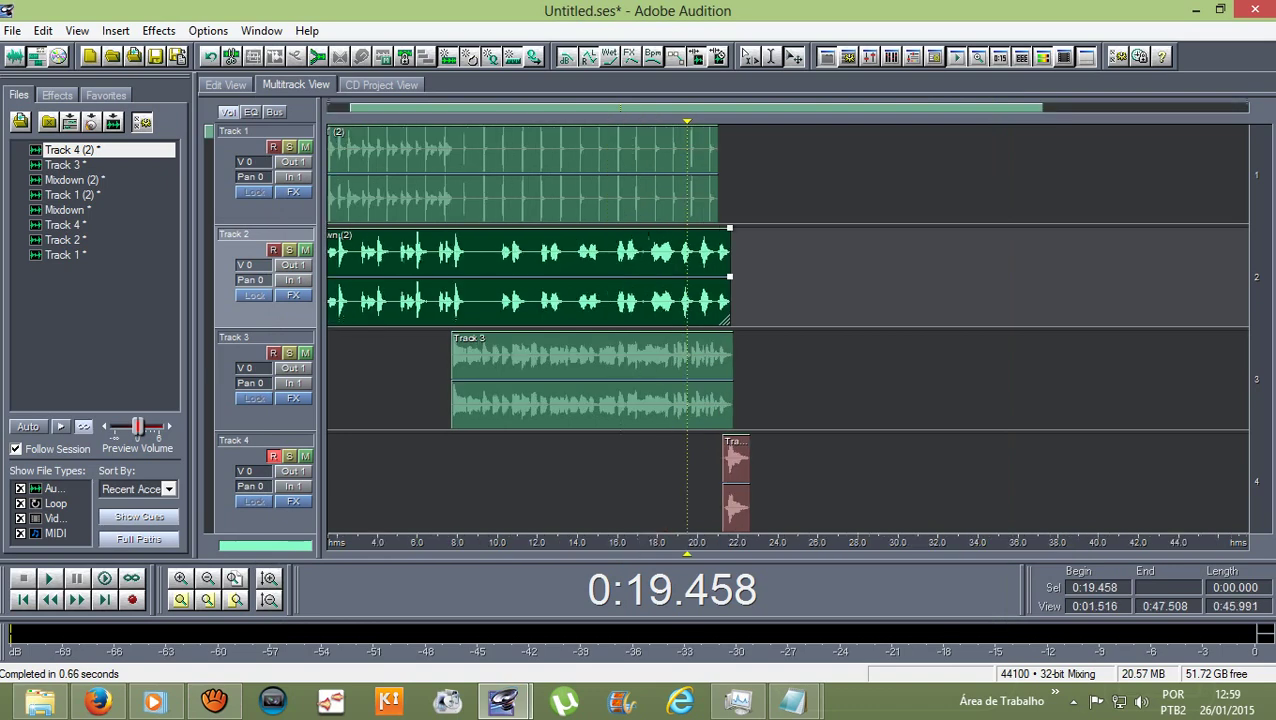
left_click_drag(775, 121, 858, 121)
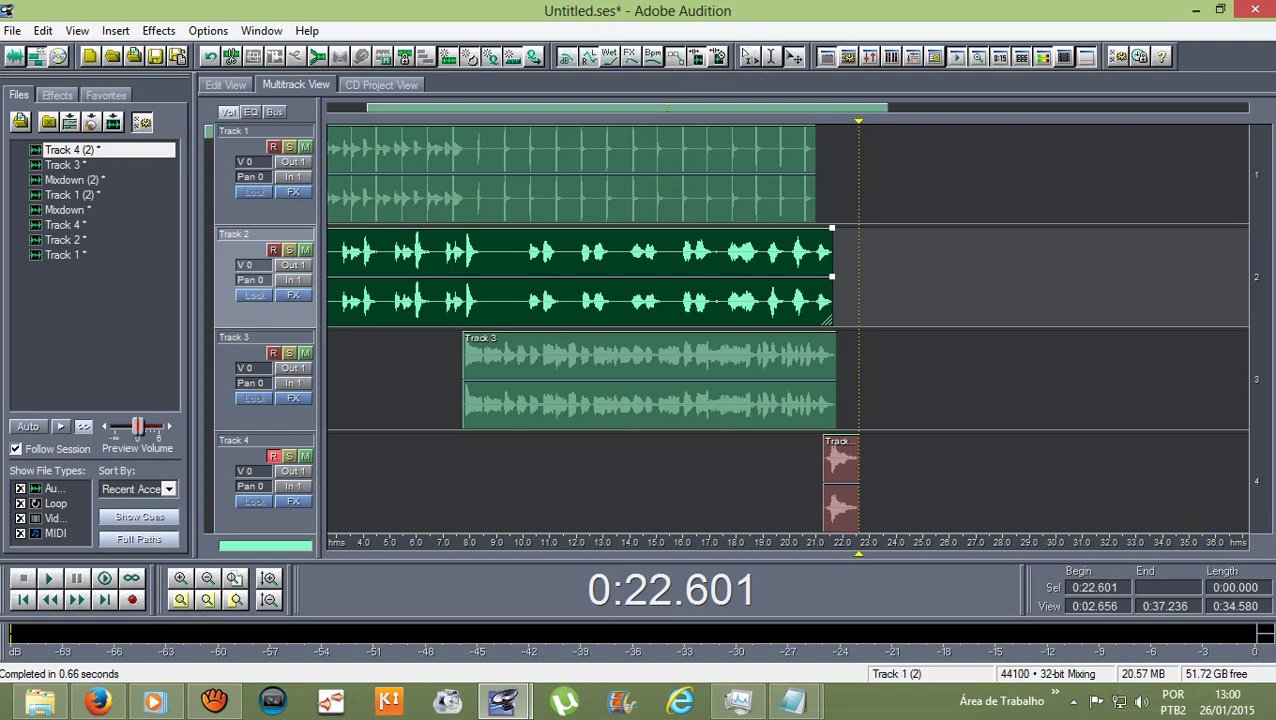
left_click_drag(667, 107, 395, 107)
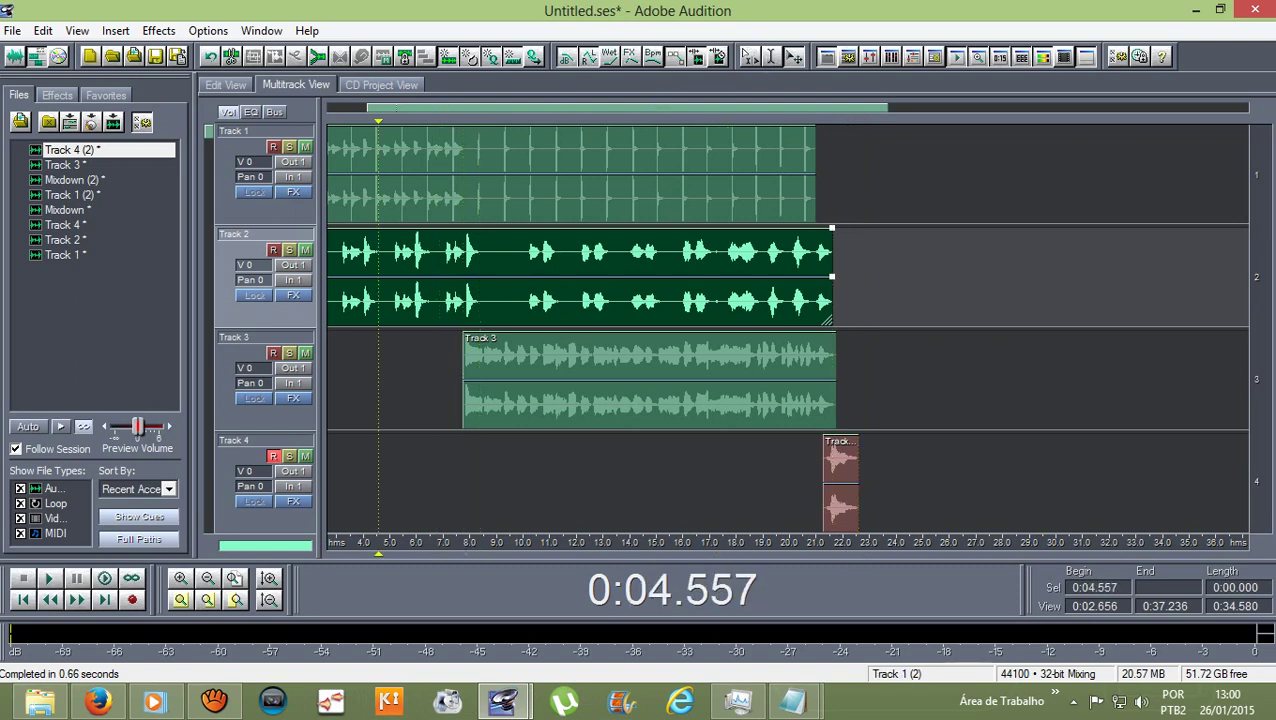
key("space")
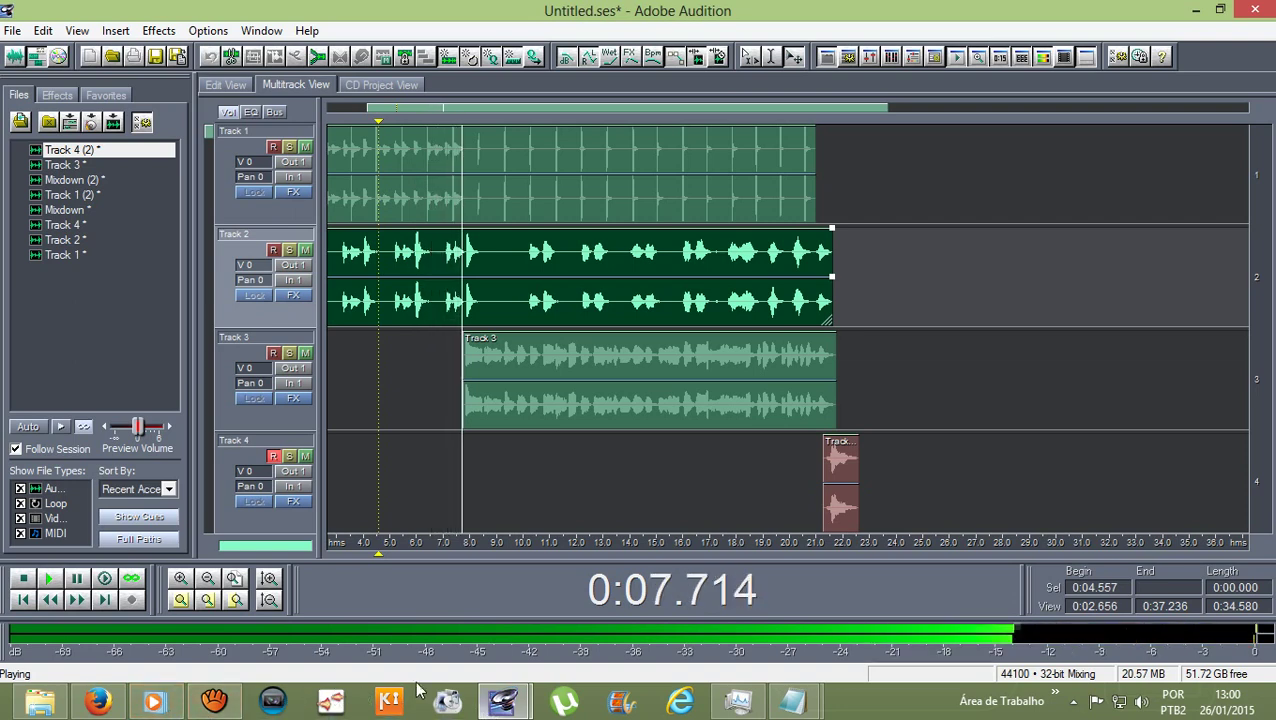
left_click(214, 700)
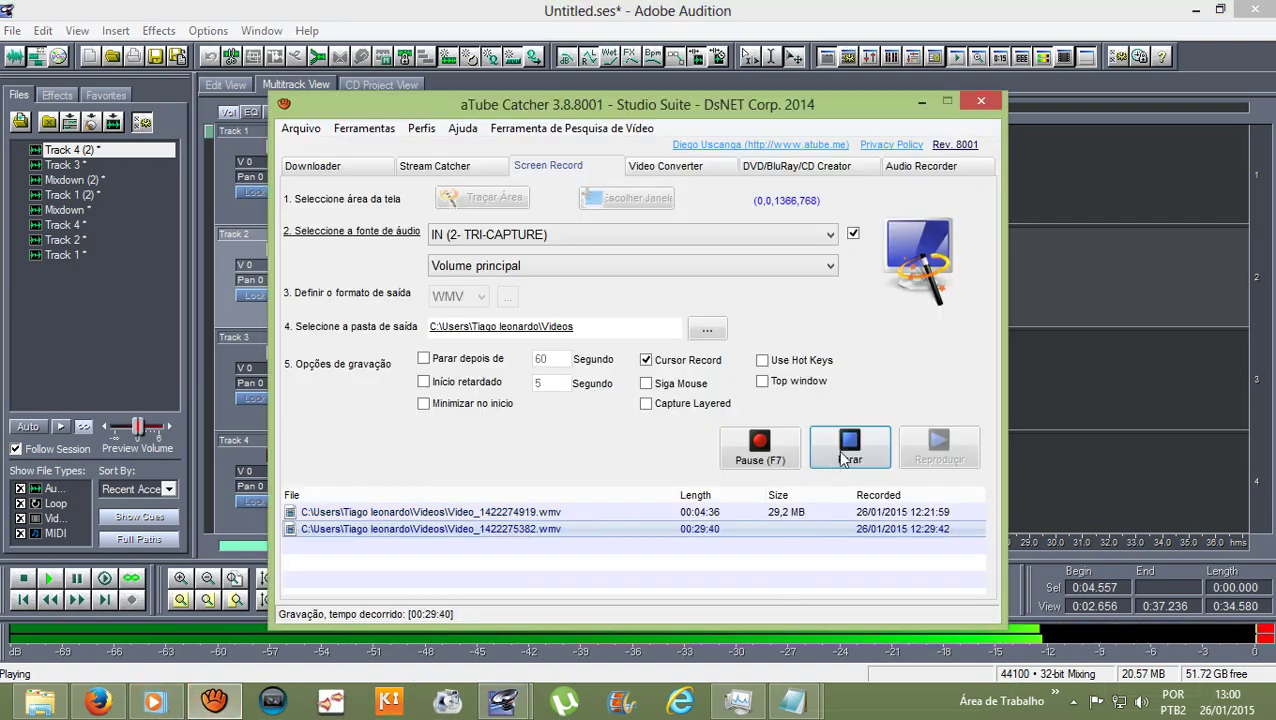